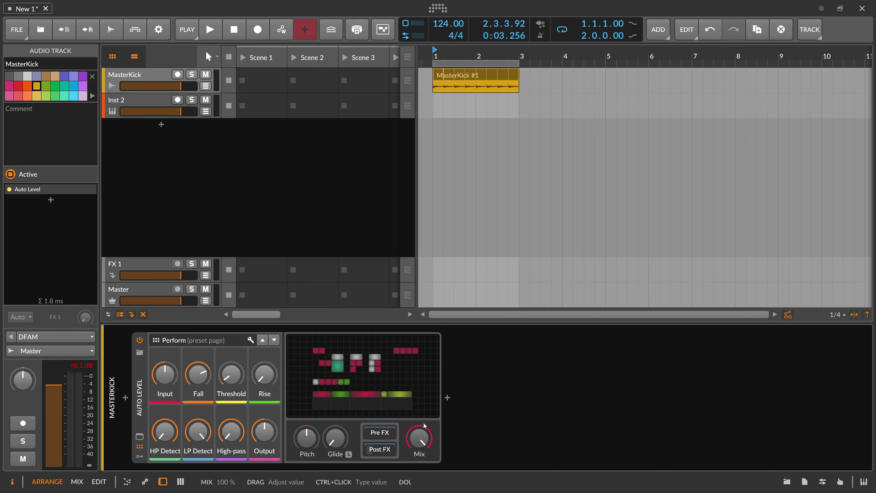
Hide the clip launcher, zoom the arrangement in around bar 1, and start playback there
double_click(455, 52)
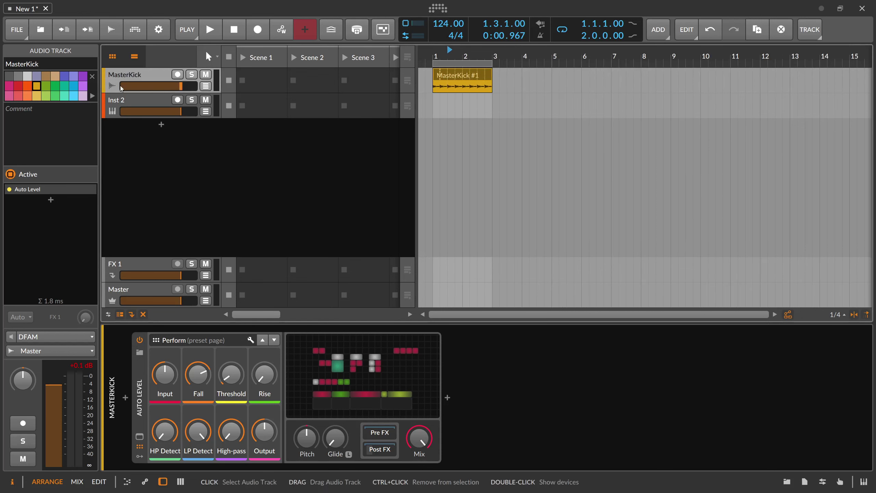
left_click(113, 56)
left_click_drag(238, 57, 238, 84)
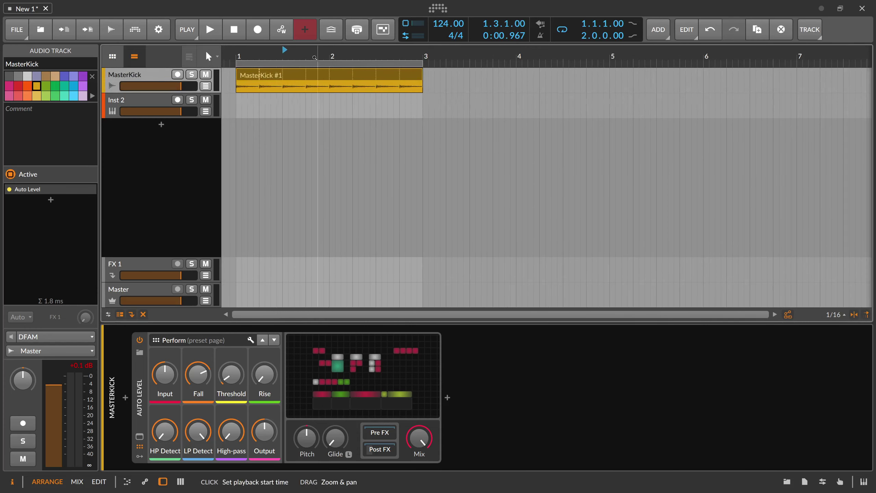
left_click(239, 56)
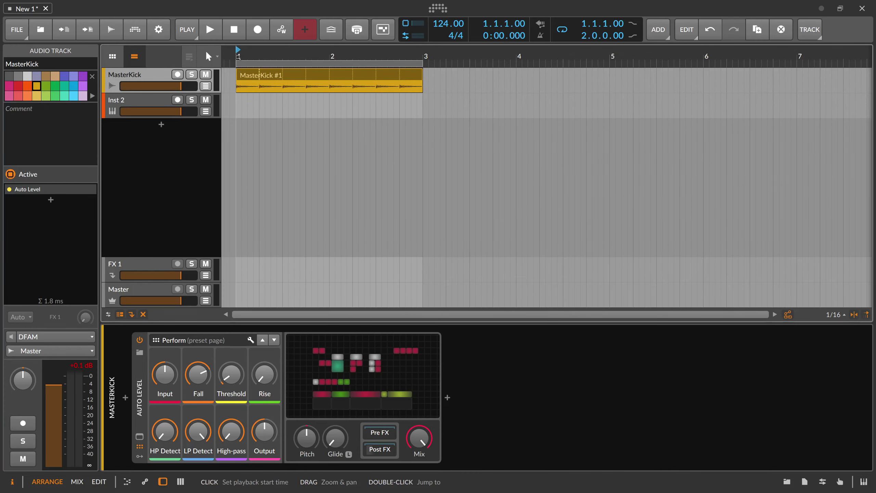
key("space")
Raise MasterKick's Auto Level fall time to 5.46 s and open the MasterKick #1 audio event
left_click(255, 75)
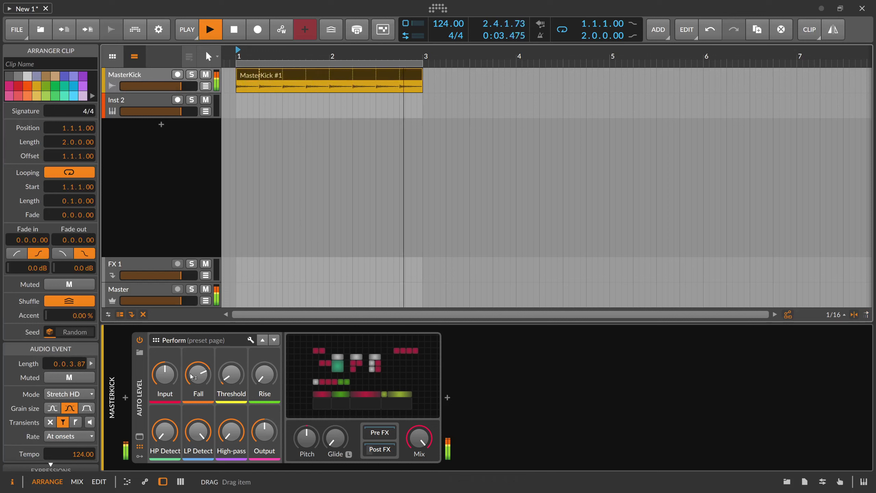
mouse_move(192, 377)
left_mouse_down()
mouse_move(192, 353)
mouse_move(200, 372)
left_mouse_up()
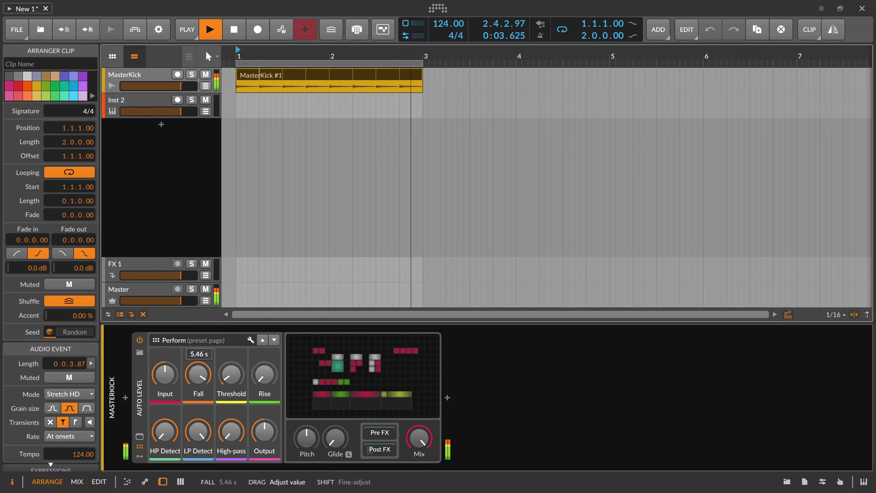
left_click(134, 79)
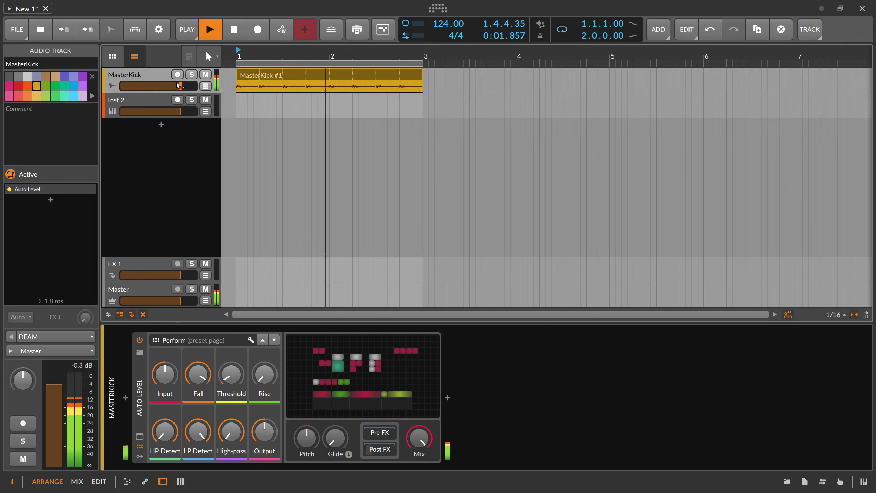
double_click(245, 75)
left_click_drag(242, 336, 325, 368)
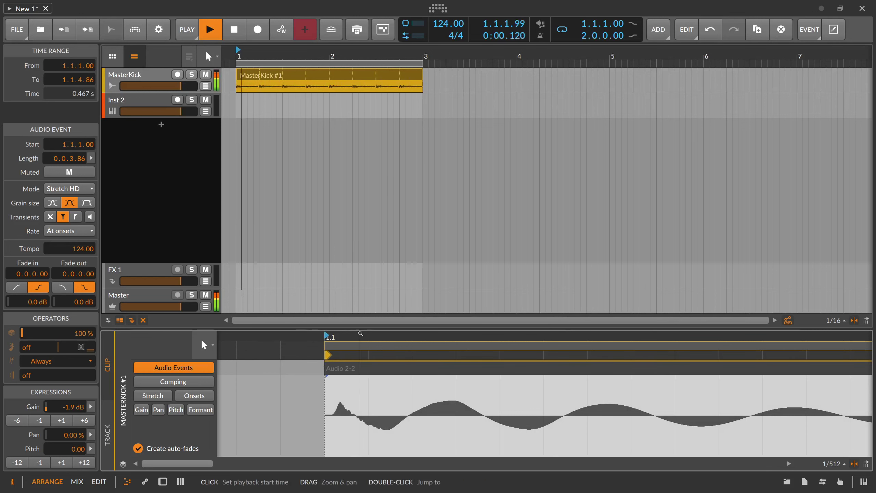
Drag a fade-out across the kick event's whole 0.0.3.86 length, then stop playback
left_click_drag(360, 333, 340, 333)
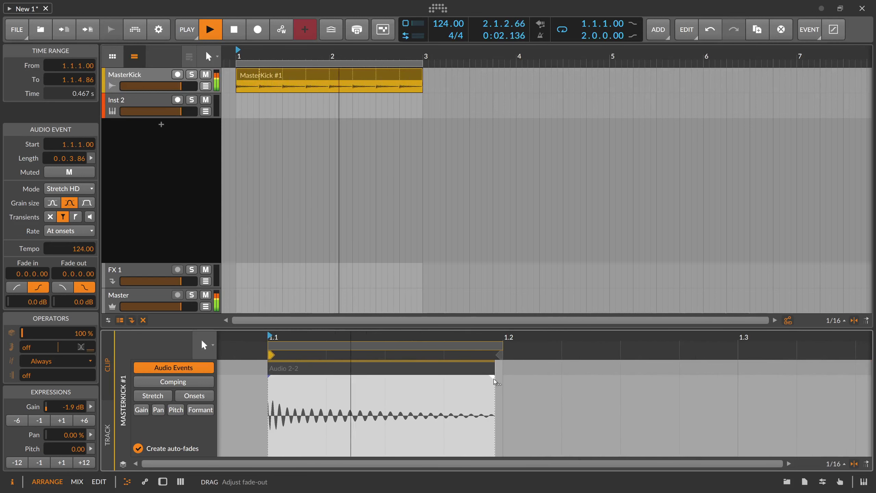
left_click_drag(496, 382, 269, 379)
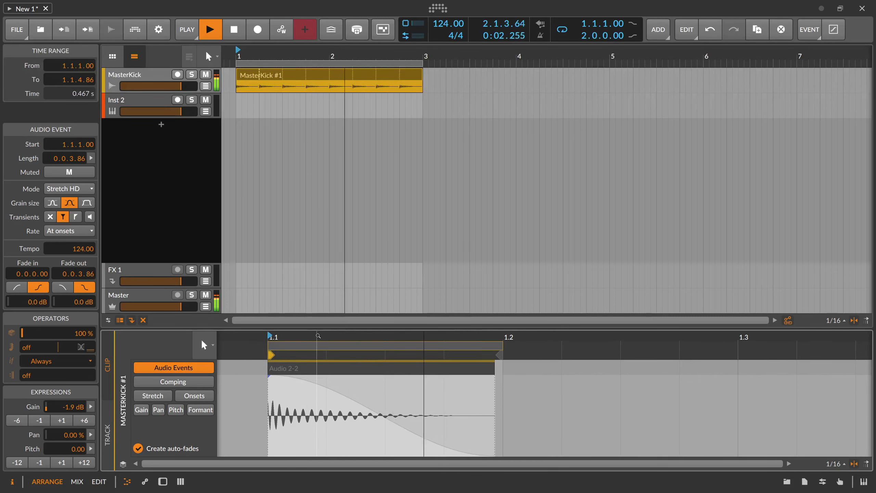
left_click_drag(318, 335, 315, 326)
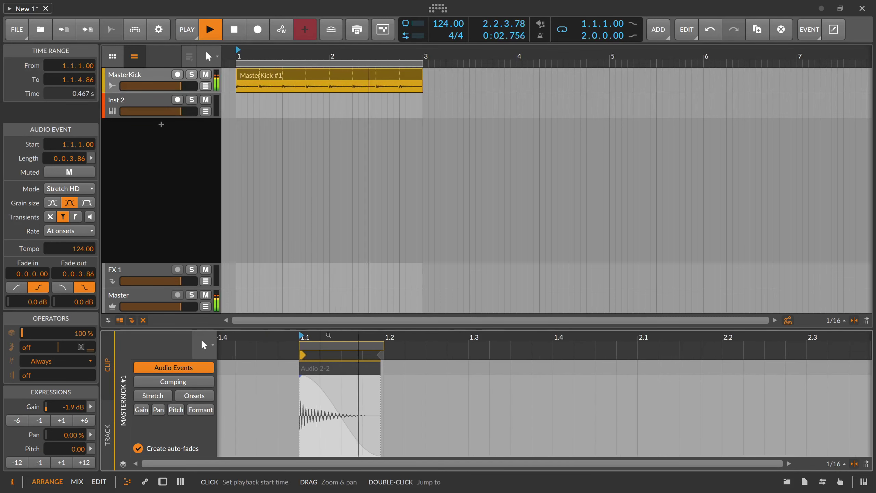
left_click(145, 77)
key("space")
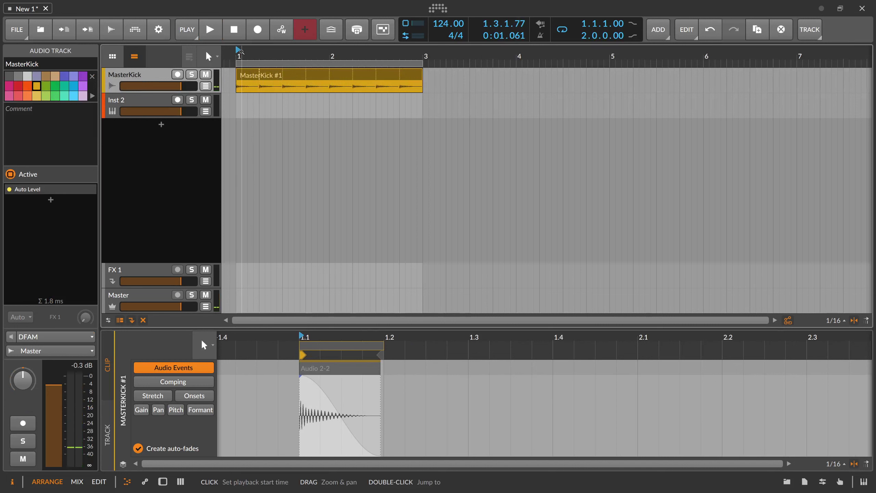
Load Polysynth onto the Inst 2 track from a 'poly' device search
left_click(243, 52)
left_click(167, 106)
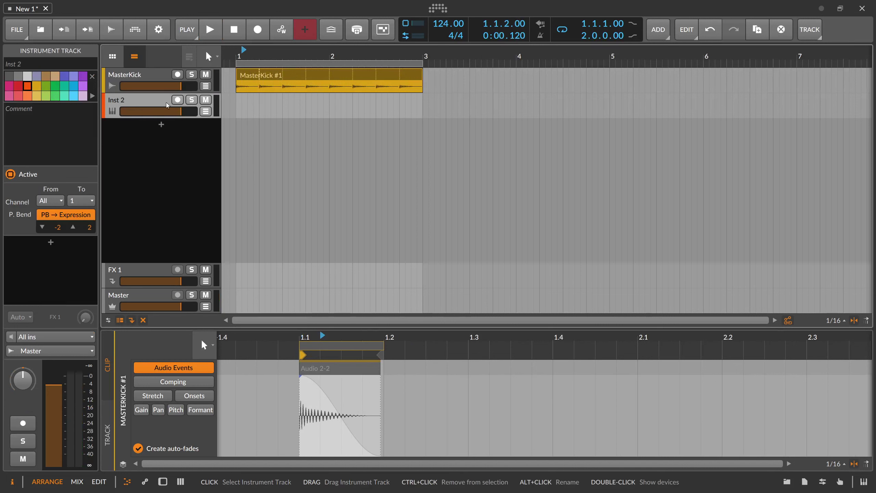
double_click(167, 106)
left_click(125, 400)
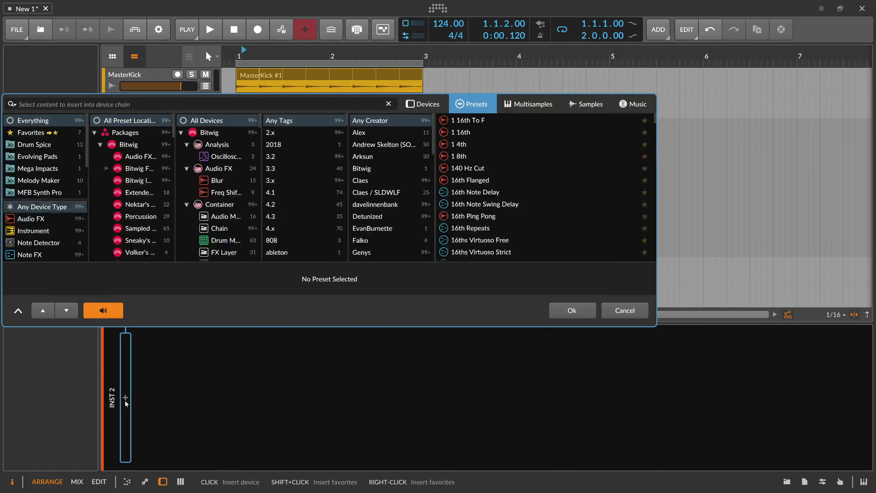
type("poly")
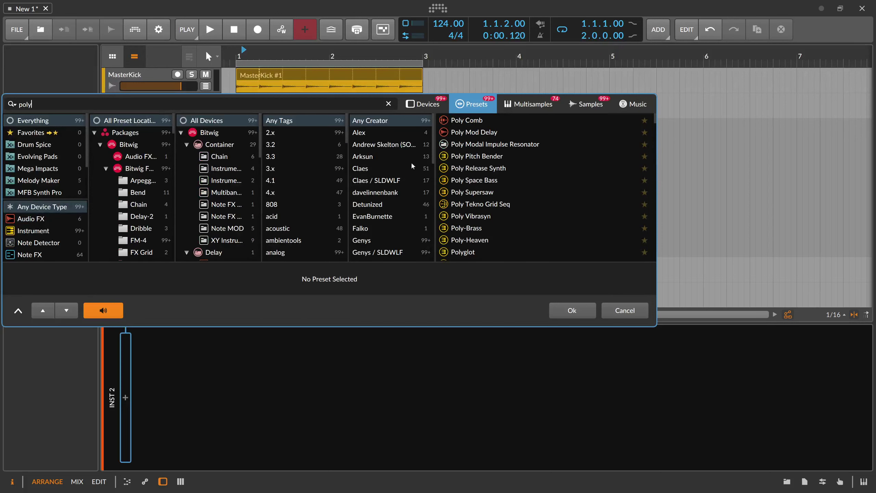
left_click(418, 104)
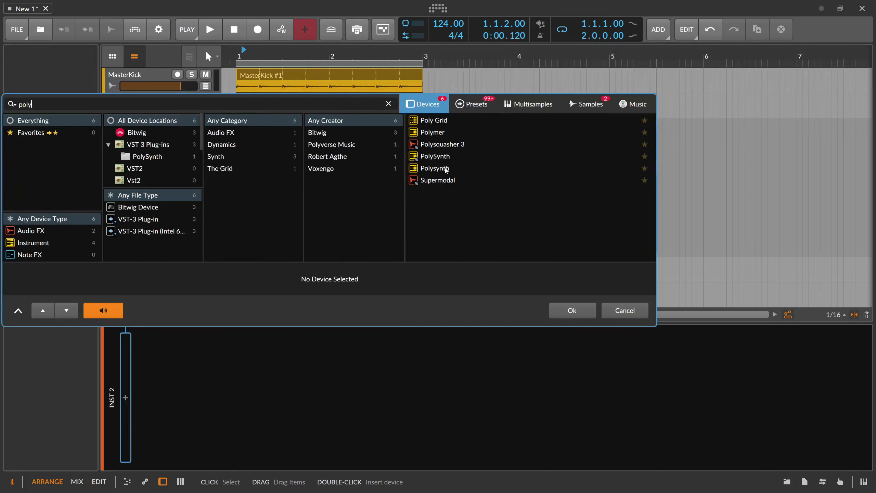
double_click(435, 169)
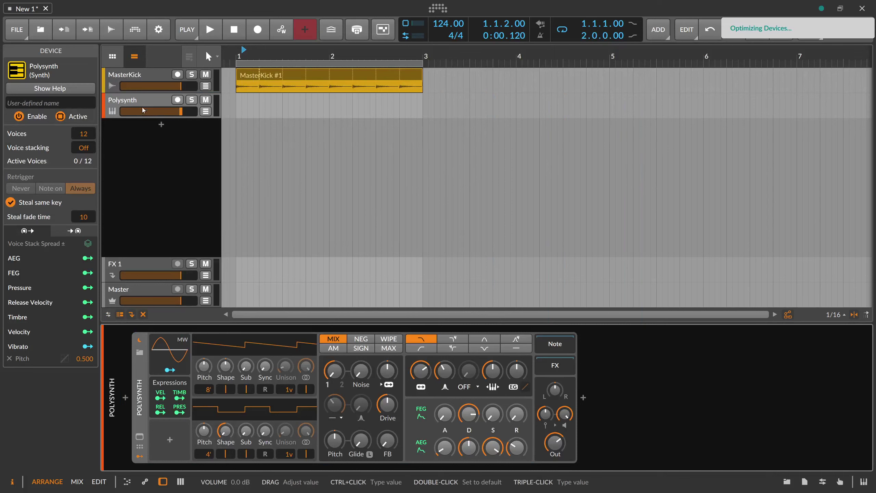
Insert a Multi-note device before Polysynth
left_click(142, 110)
left_click(125, 397)
type("mult")
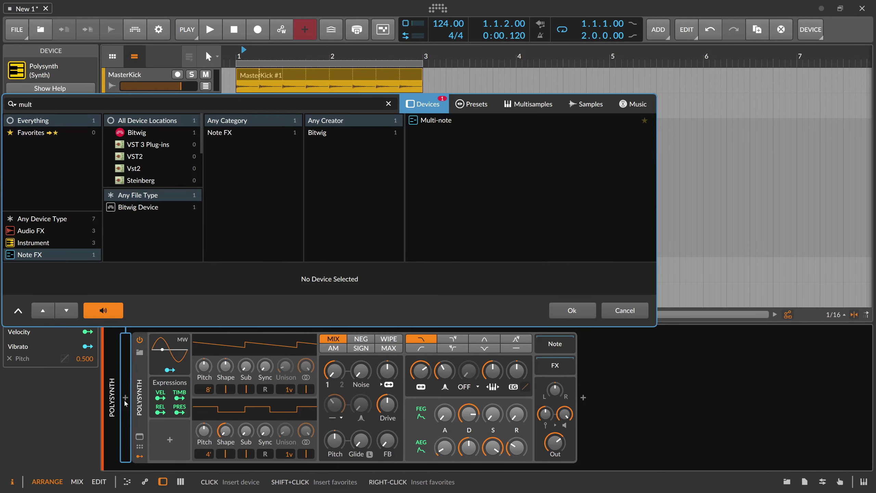
double_click(419, 122)
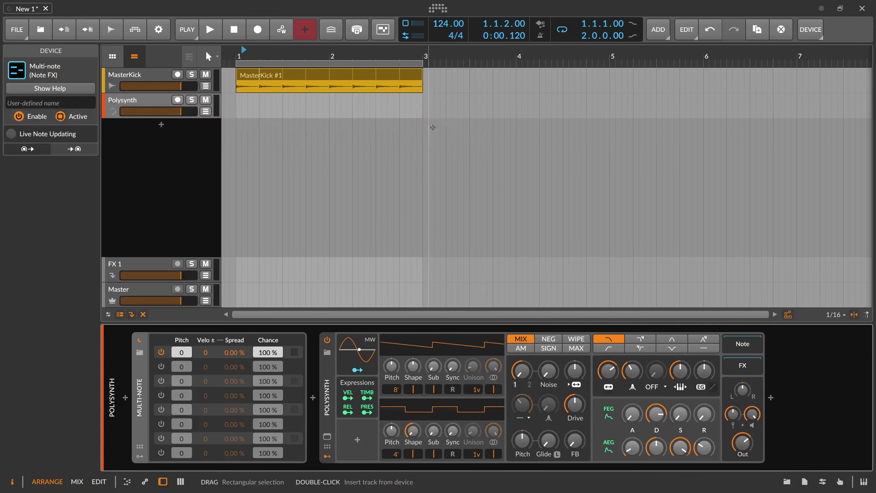
Set Multi-note's stacked pitches to +3 and +7, then create a clip in the Polysynth lane
double_click(182, 367)
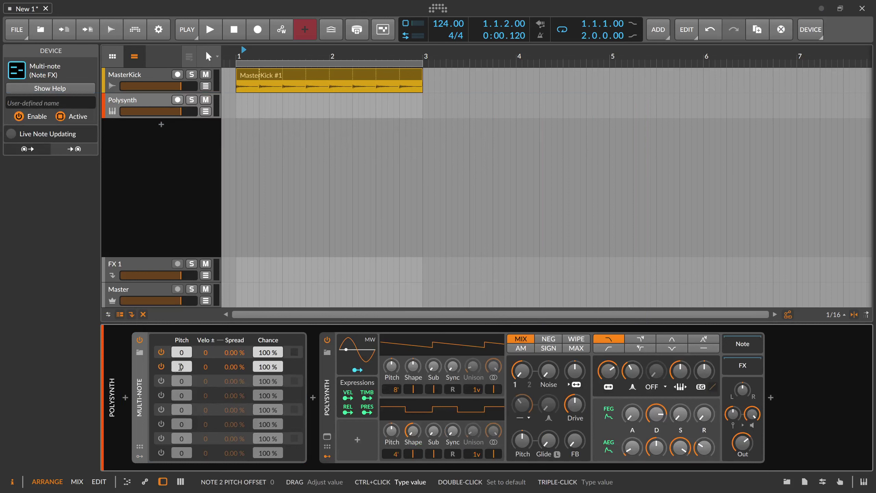
type("3")
key("Return")
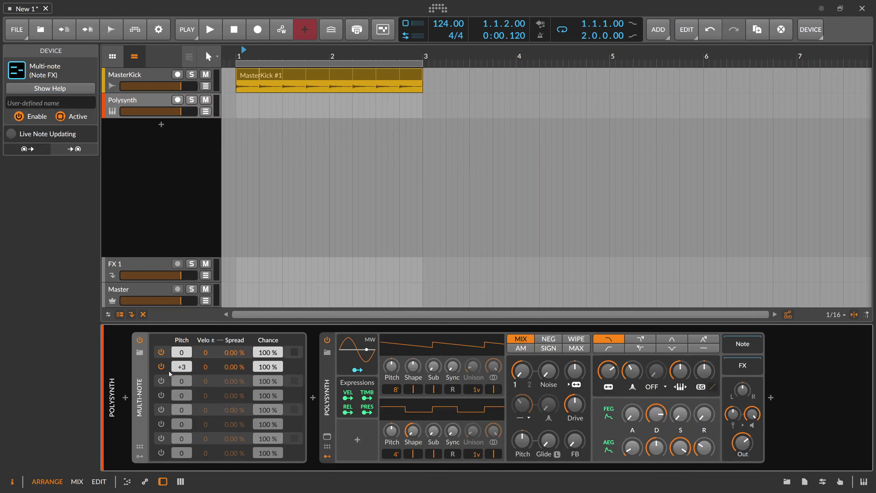
left_click(161, 381)
double_click(182, 381)
type("7")
key("Return")
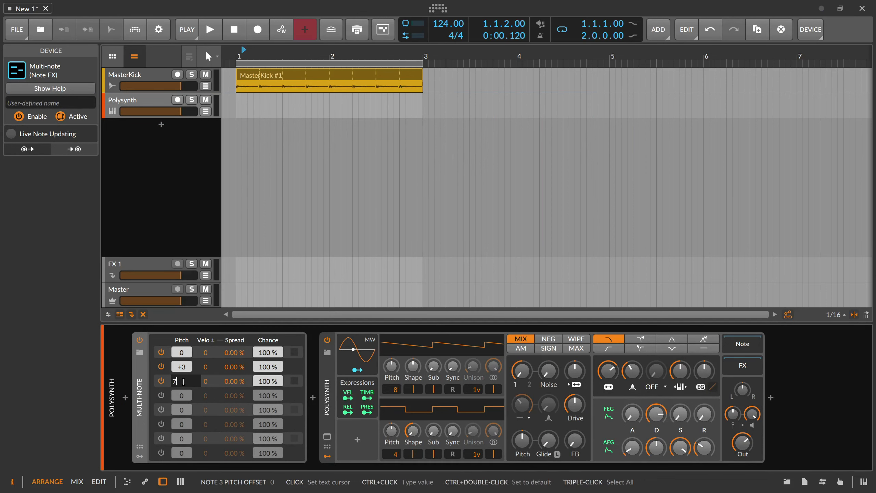
left_click(244, 104)
double_click(244, 104)
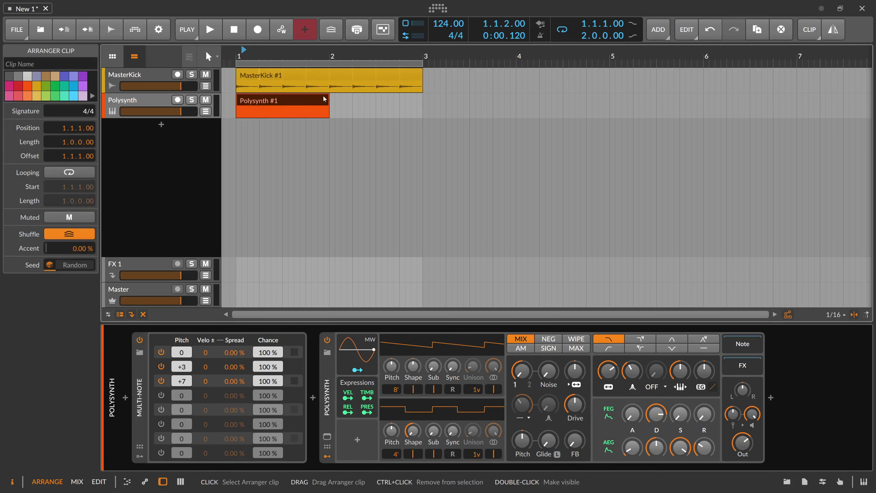
Extend the Polysynth #1 clip to bar 3 and open its notes in the piano roll
left_click_drag(329, 101, 425, 102)
double_click(271, 109)
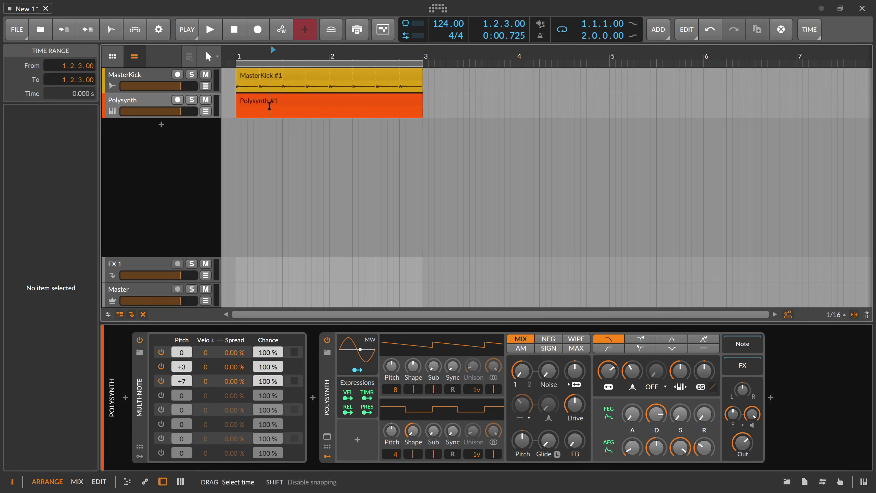
double_click(262, 101)
scroll(230, 338, "down", 4)
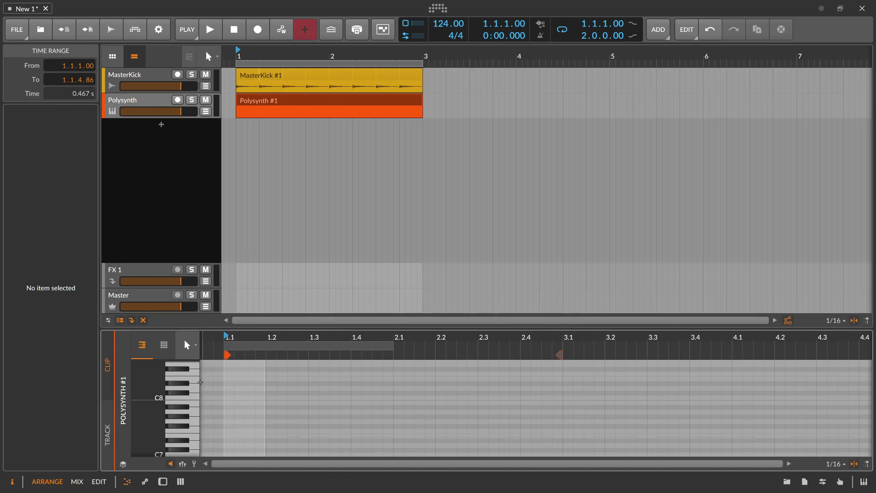
scroll(204, 396, "down", 11)
scroll(206, 395, "up", 3)
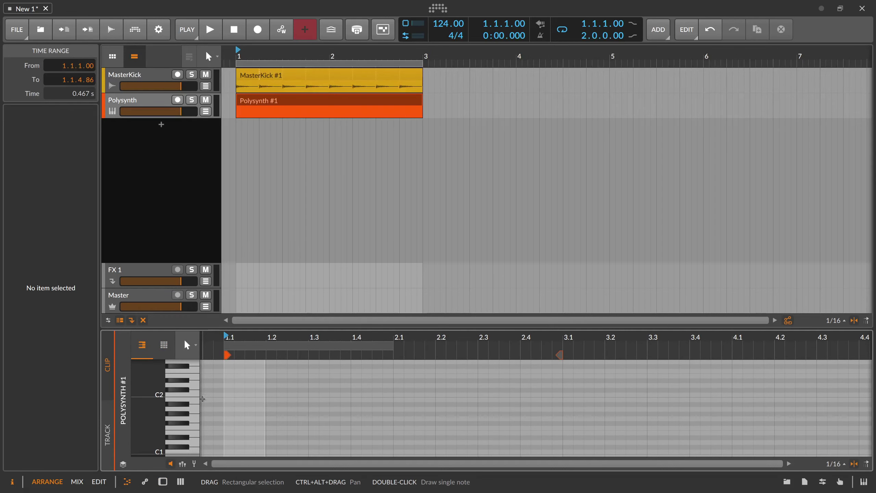
Draw a D#1 note at the clip start lasting two bars, then play it back
left_click(181, 439)
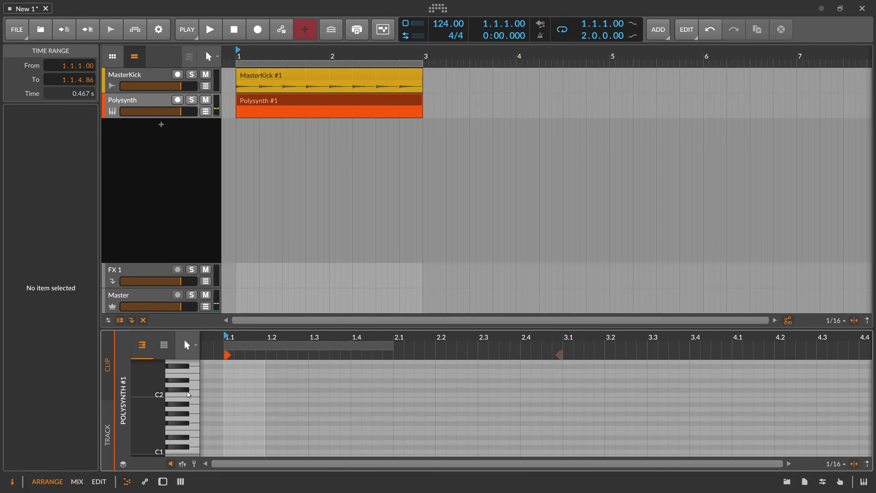
double_click(229, 438)
left_click_drag(239, 438, 563, 437)
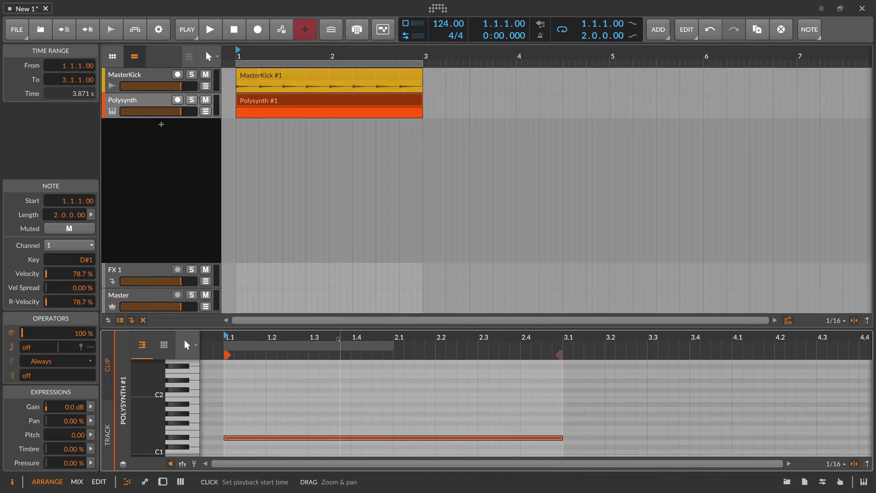
left_click_drag(340, 339, 339, 293)
key("space")
key("space")
double_click(161, 101)
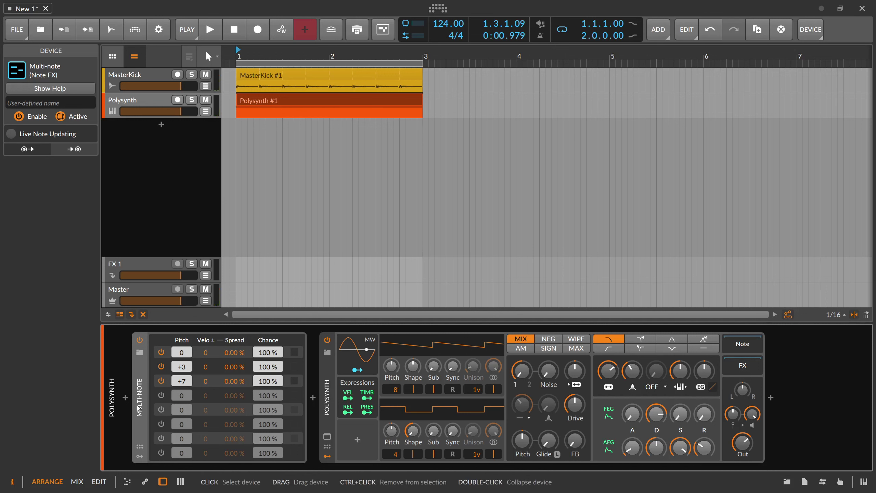
Insert Note Repeats before Multi-note and audition the chords
left_click(127, 399)
type("re")
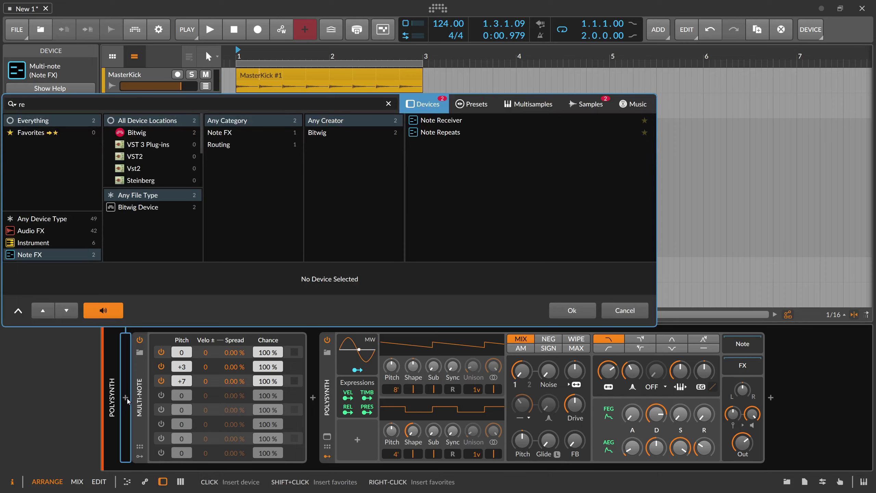
key("Down")
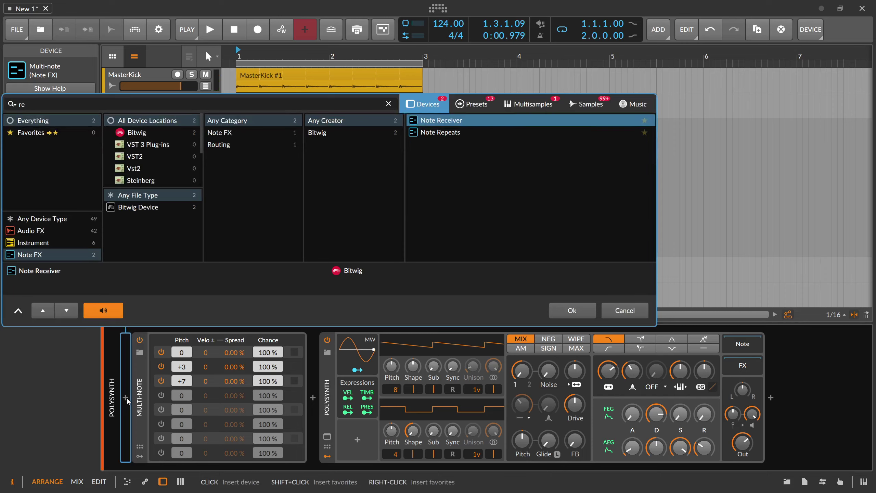
key("Down")
key("Return")
key("space")
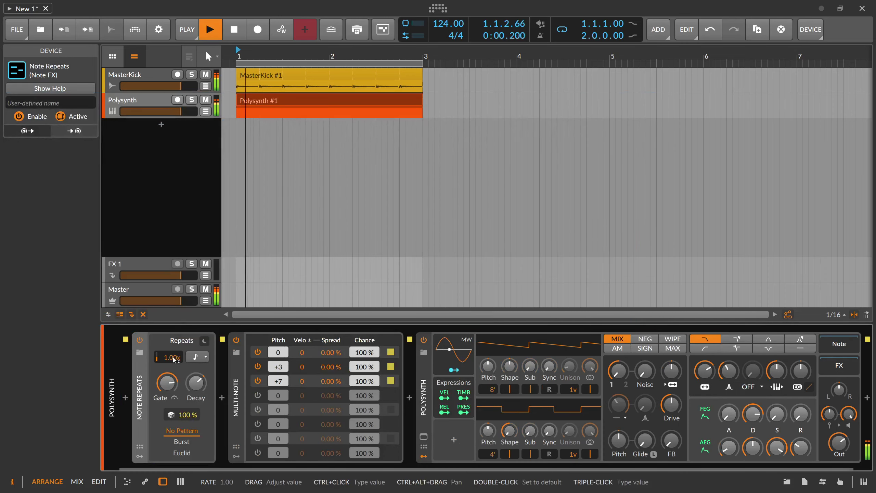
key("space")
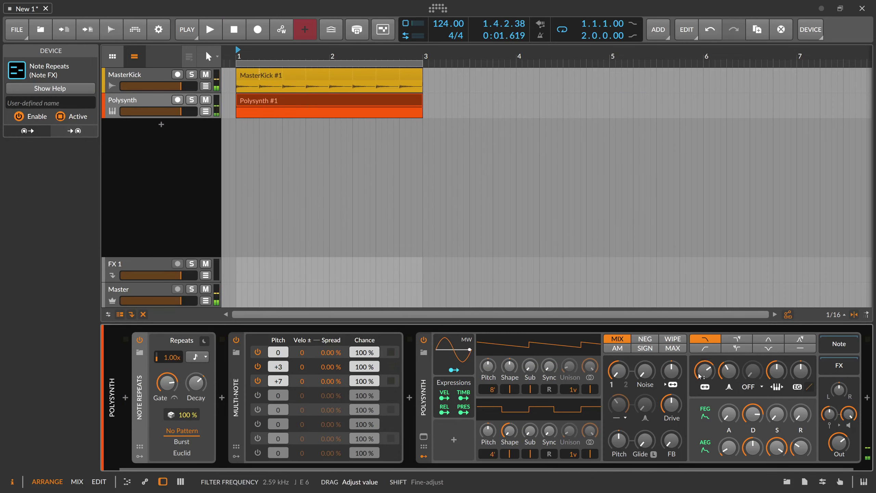
Lower the filter cutoff, set envelope depth to +31.82 st, lengthen filter and amp decays (52.0%)
left_click_drag(705, 371, 704, 386)
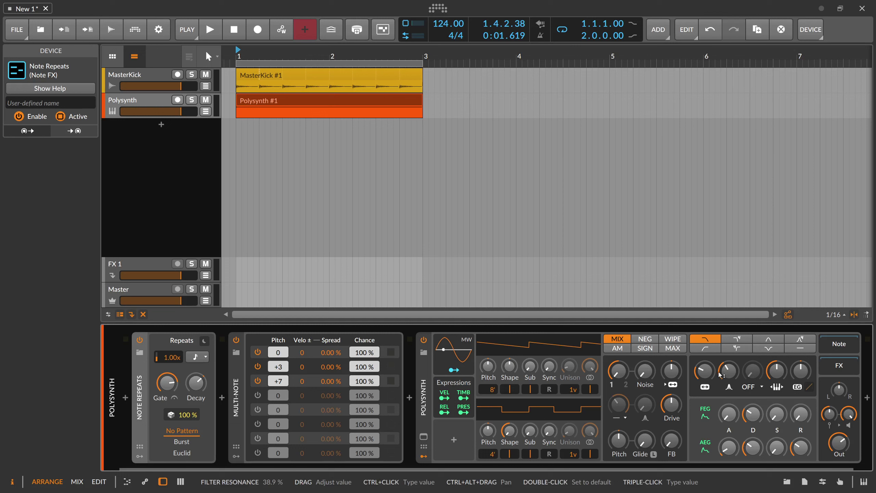
left_click_drag(799, 373, 799, 352)
key("space")
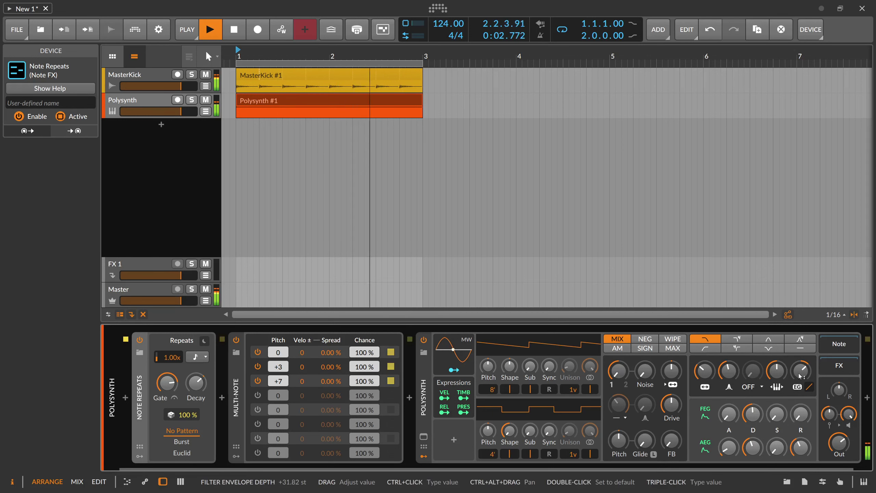
left_click_drag(751, 369, 751, 366)
left_click_drag(753, 414, 753, 406)
left_click_drag(753, 447, 753, 440)
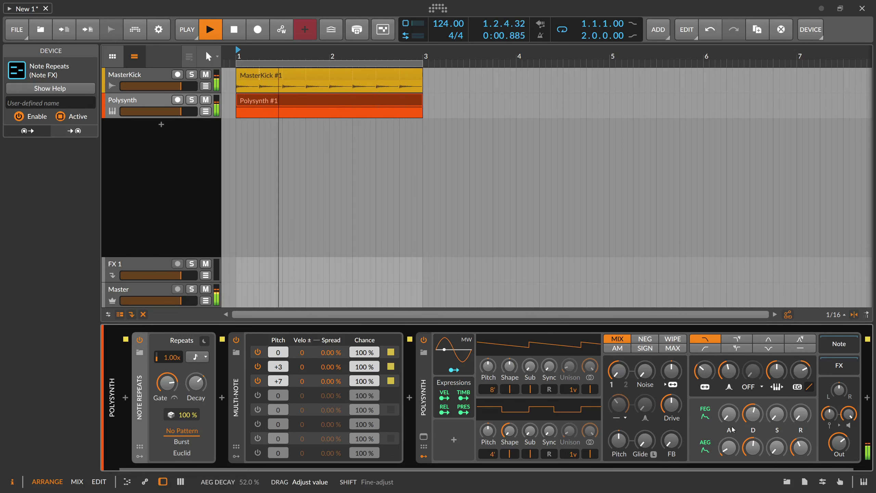
Switch the filter to 4-pole band-pass, drop frequency to about 45 Hz, ease resonance down
left_click(769, 338)
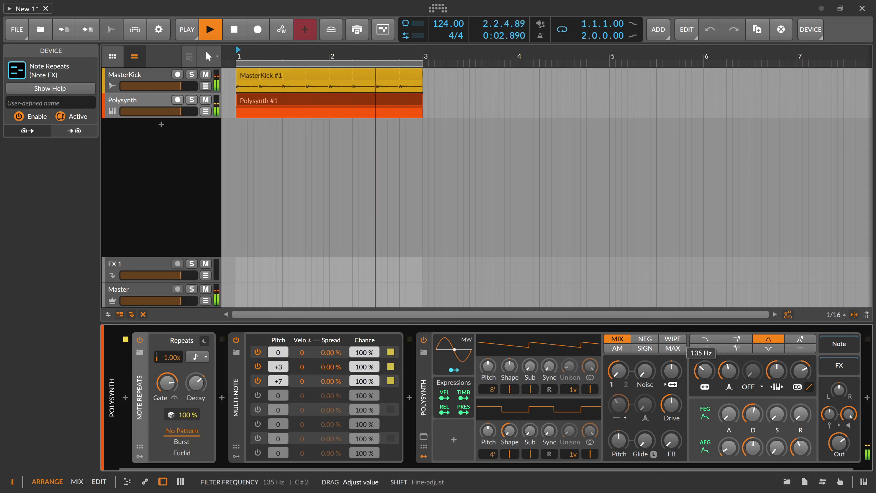
left_click_drag(705, 371, 729, 372)
mouse_move(793, 371)
left_mouse_down()
mouse_move(794, 359)
mouse_move(793, 368)
left_mouse_up()
left_click(795, 341)
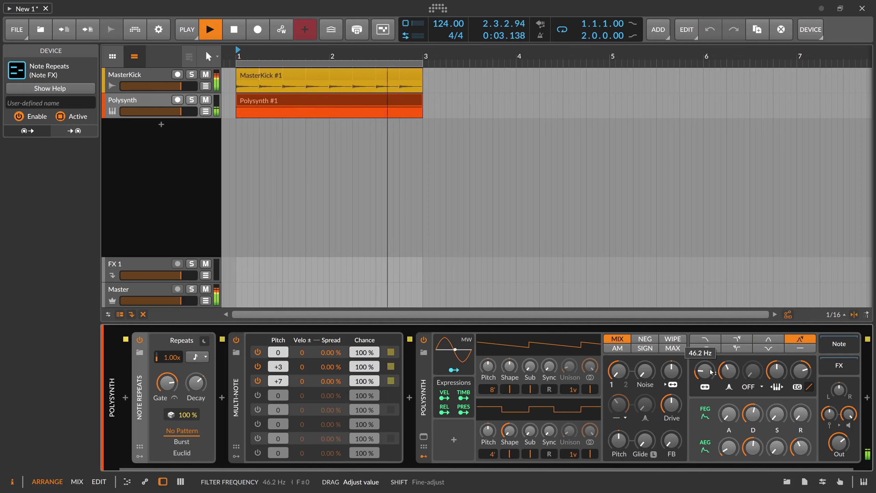
key("space")
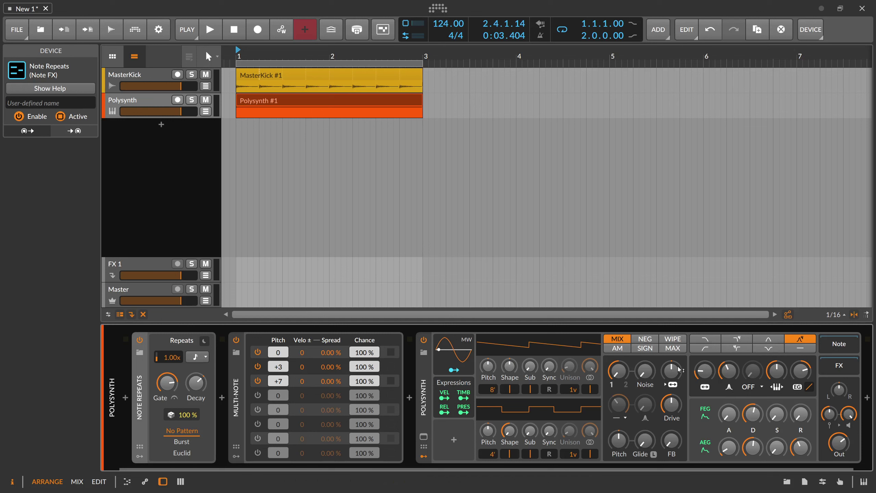
Try raising the filter frequency to 352 Hz while auditioning the loop
left_click(707, 372)
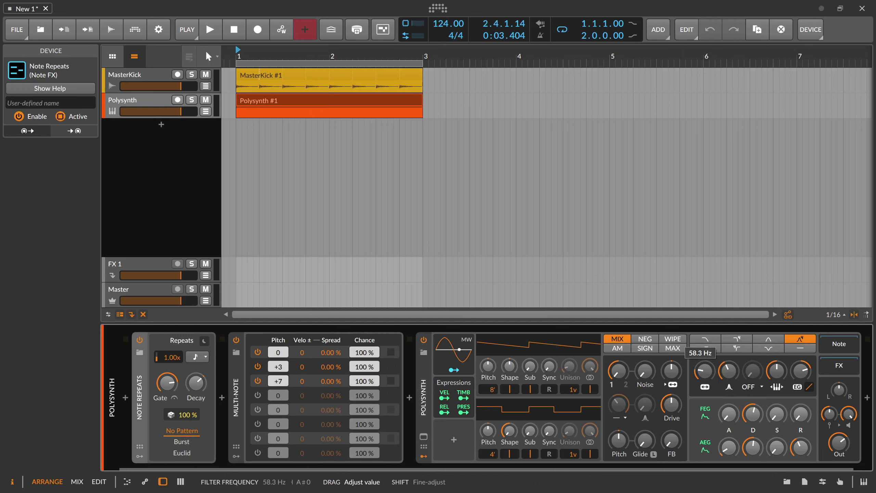
key("space")
mouse_move(707, 374)
left_mouse_down()
mouse_move(706, 346)
mouse_move(707, 378)
mouse_move(729, 361)
mouse_move(710, 375)
left_mouse_up()
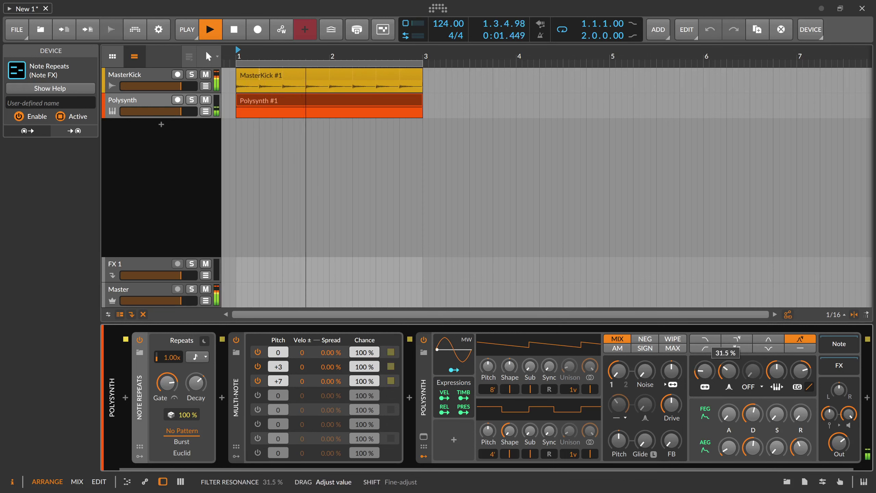
key("space")
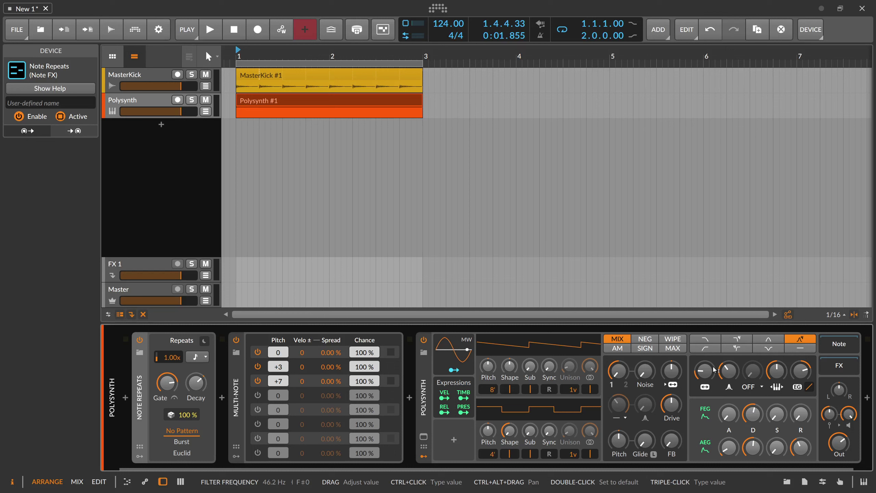
Bring the filter frequency back down to about 44 Hz and set resonance near 47%
left_click_drag(708, 375, 708, 363)
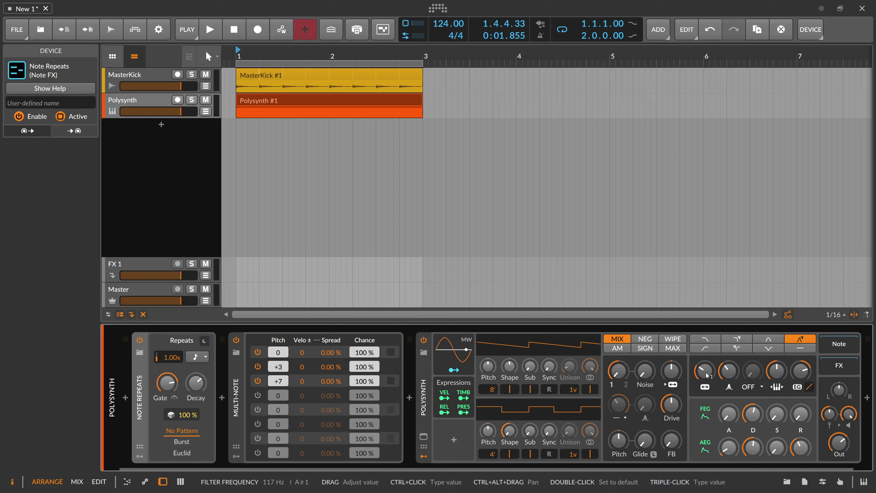
key("space")
left_click_drag(707, 376, 707, 392)
left_click_drag(730, 374, 730, 358)
left_click_drag(730, 371, 737, 367)
left_click_drag(729, 371, 706, 374)
key("space")
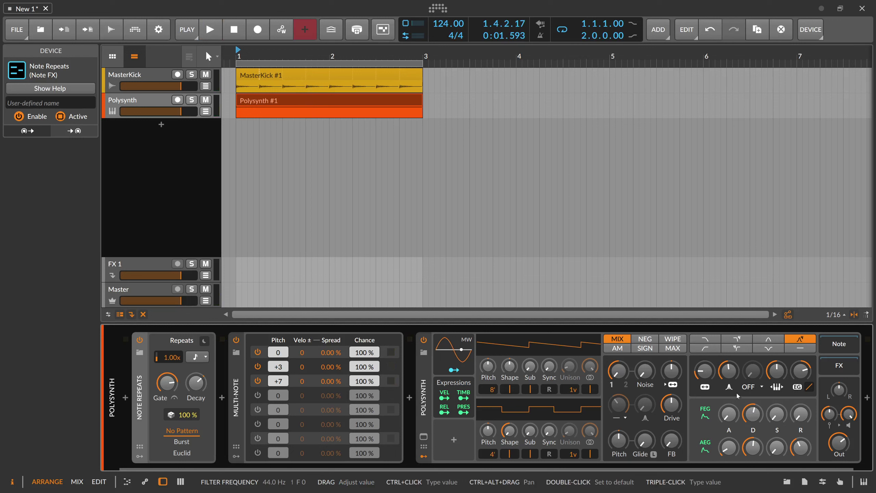
key("space")
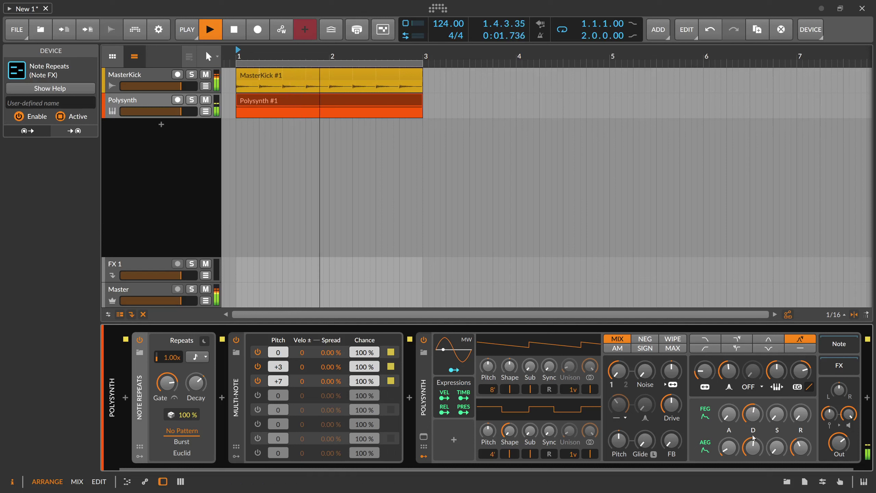
key("space")
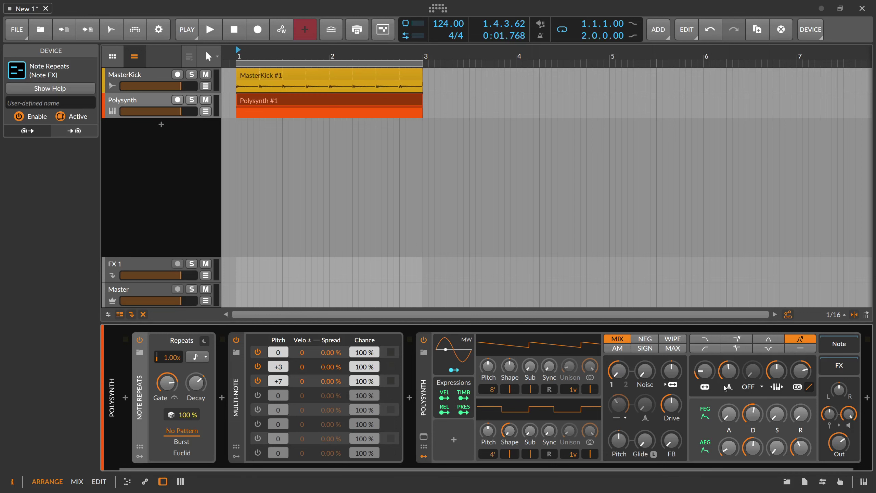
scroll(573, 465, "down", 1)
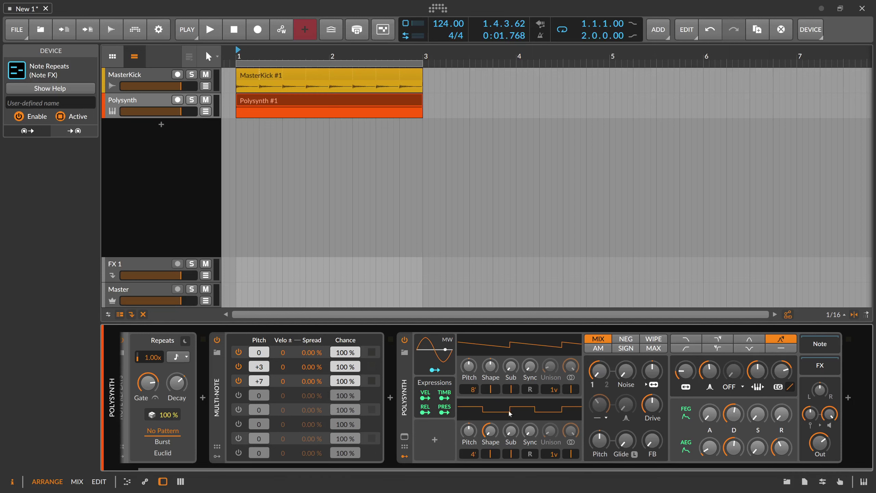
Add a Random modulator to Polysynth from a 'rand' search
left_click(435, 441)
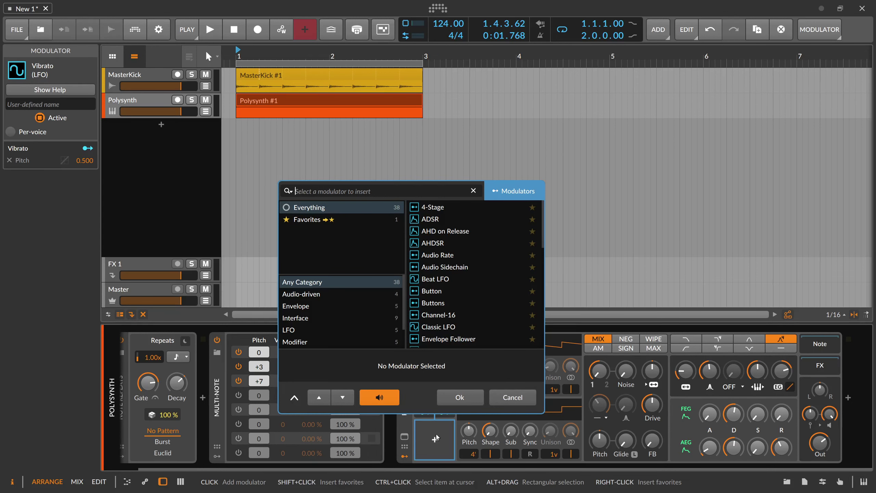
type("rand")
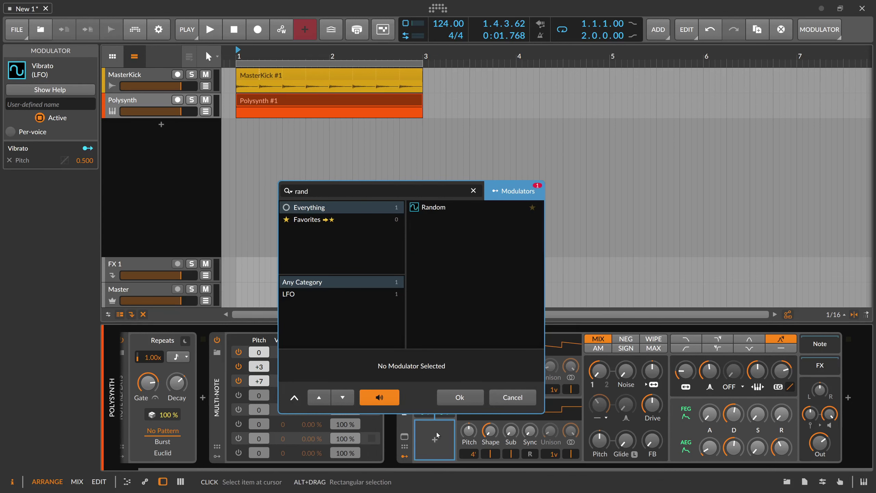
key("Down")
key("Return")
left_click(451, 440)
left_click_drag(435, 469, 480, 470)
Map the Random modulator to the filter frequency
left_click(382, 456)
left_click_drag(737, 370, 737, 364)
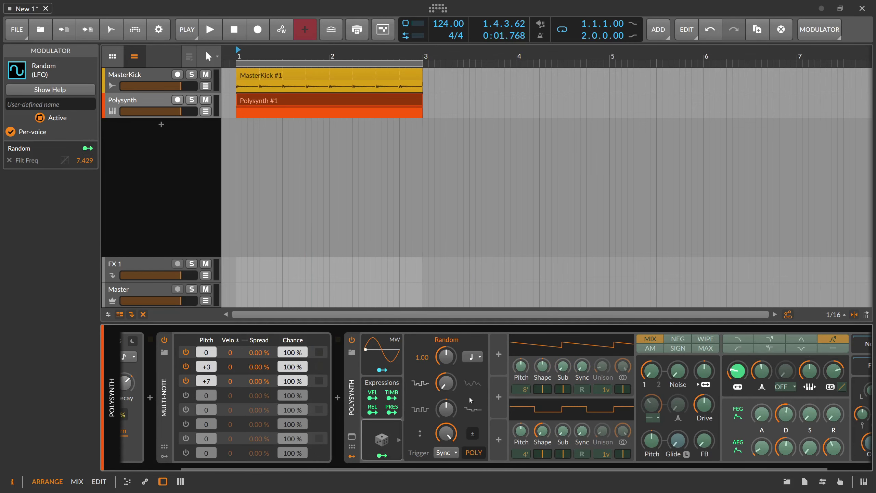
left_click(382, 455)
left_click_drag(387, 468, 419, 469)
Set Random's rate to Hold and its trigger to retrigger on each note
left_click(434, 357)
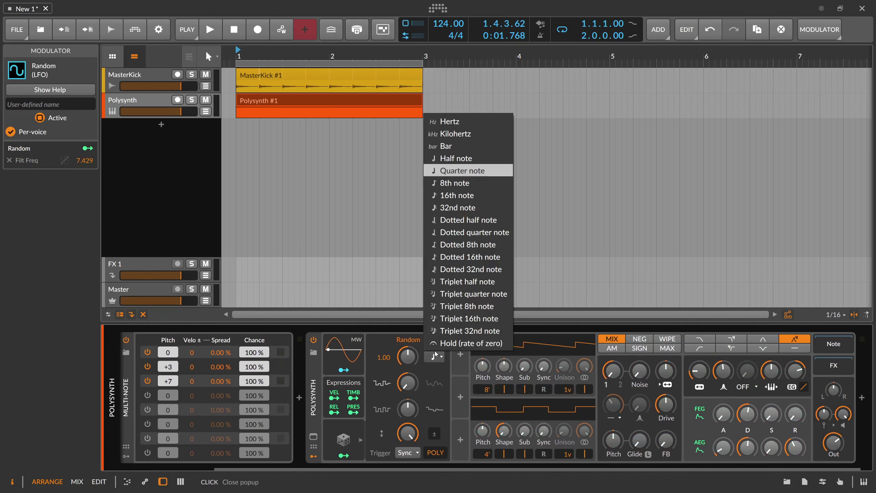
left_click(442, 347)
left_click(408, 452)
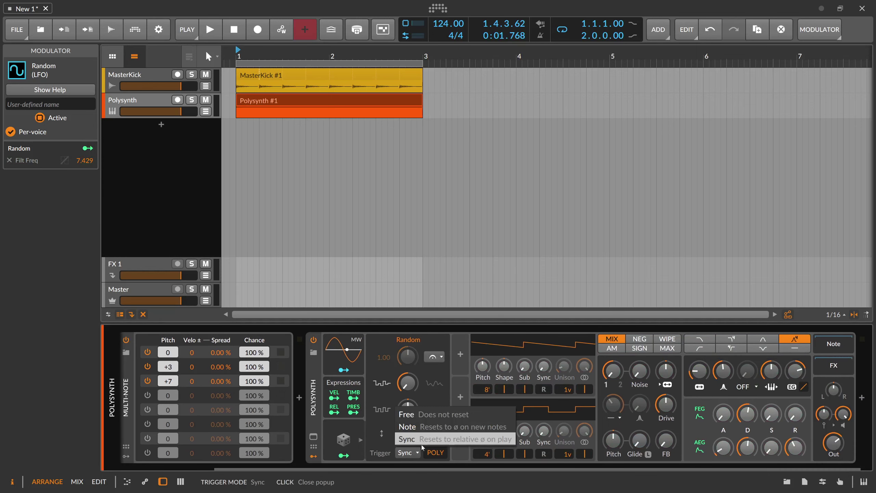
left_click(420, 426)
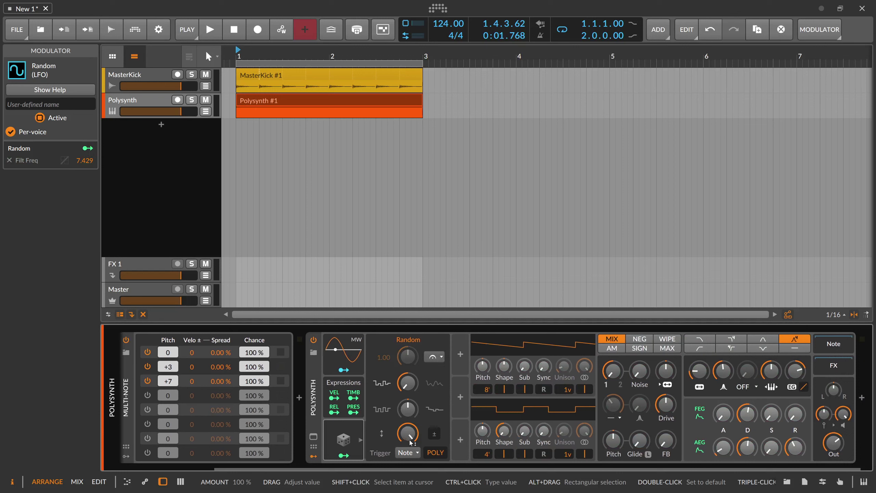
left_click(343, 455)
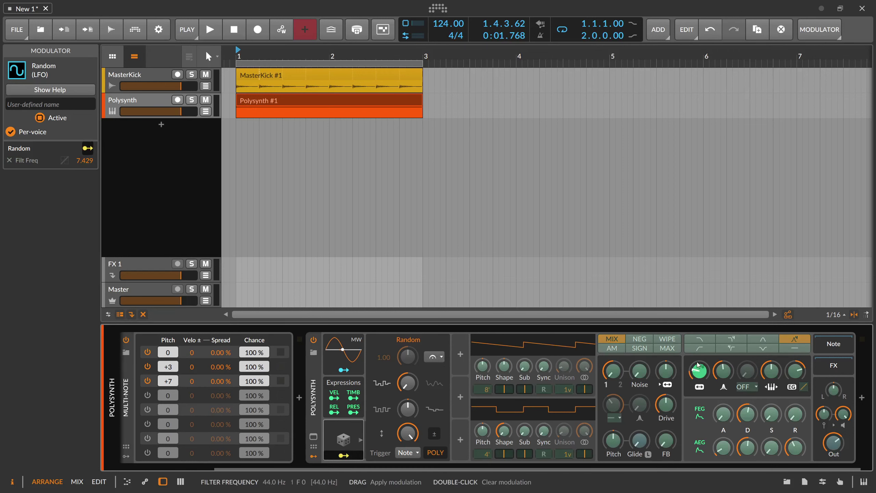
Set Random's filter-frequency modulation amount to 8.286 while auditioning playback
left_click(697, 369)
key("space")
mouse_move(697, 369)
left_mouse_down()
mouse_move(697, 349)
mouse_move(698, 390)
mouse_move(698, 374)
left_mouse_up()
key("space")
key("space")
left_click_drag(698, 375, 698, 373)
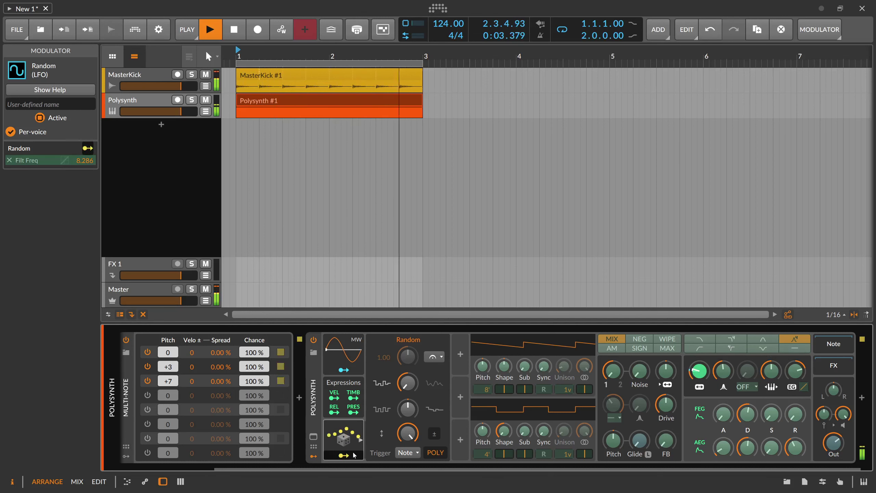
key("space")
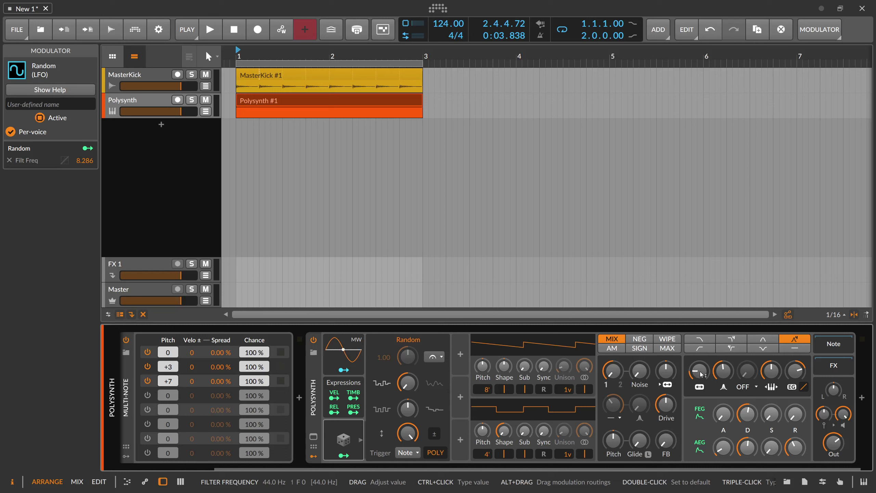
key("space")
Play the chord loop and nudge the FEG Decay down to about 50%
scroll(370, 448, "up", 2)
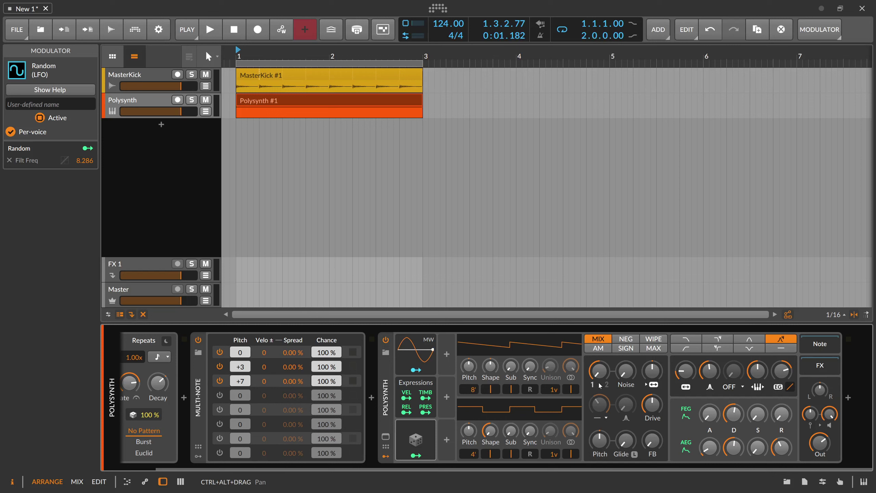
key("space")
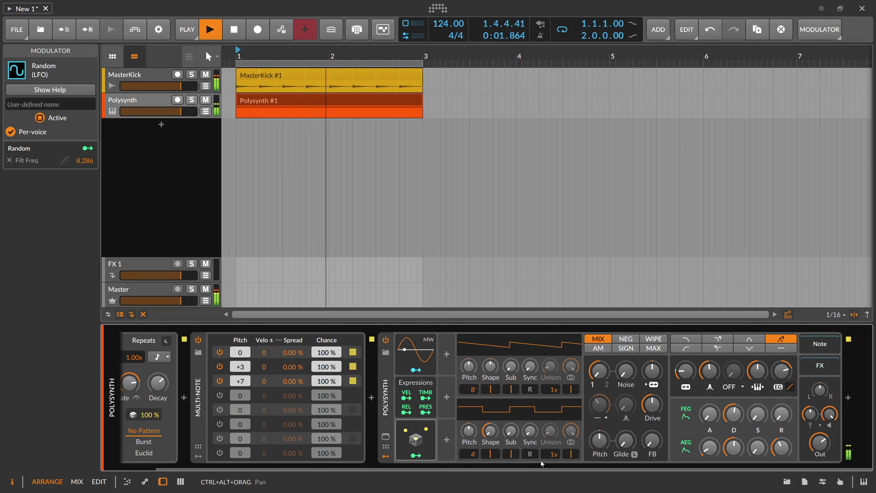
mouse_move(733, 414)
left_mouse_down()
mouse_move(734, 451)
mouse_move(732, 413)
left_mouse_up()
Duplicate Random into a new slot and map it to the filter and amp envelope decays
key("space")
left_click_drag(420, 431, 448, 355)
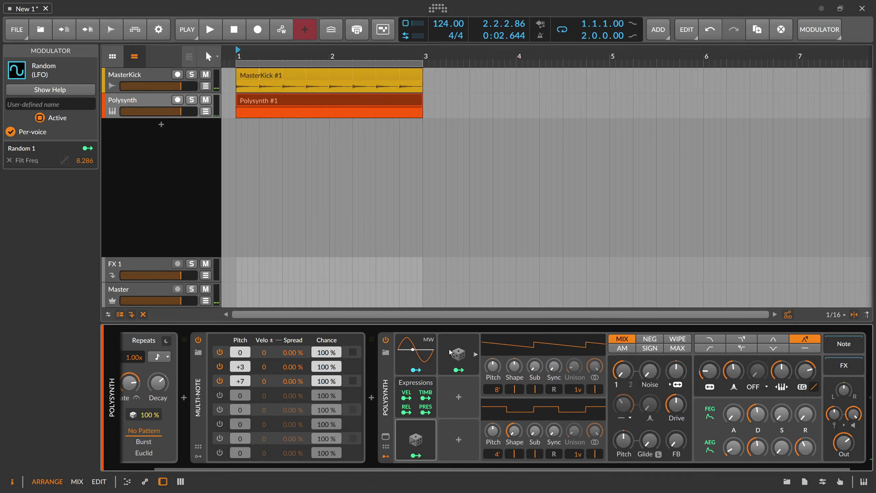
left_click(458, 370)
scroll(519, 469, "right", 1)
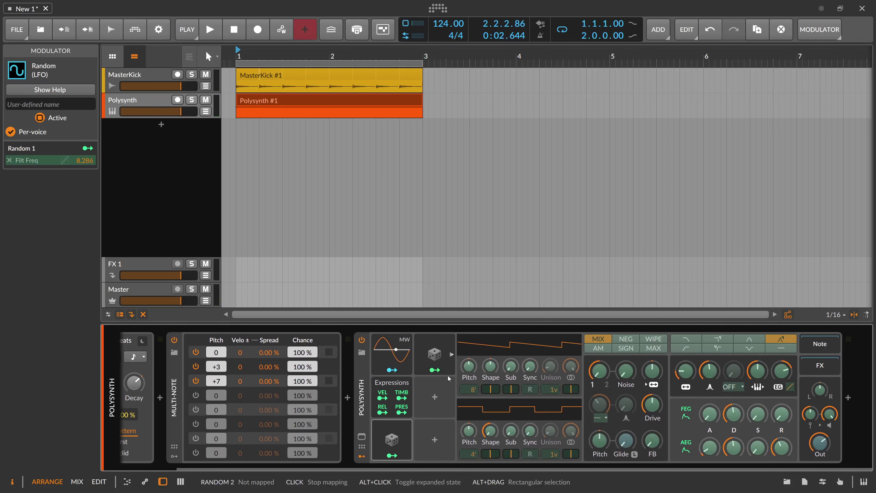
left_click(434, 370)
left_click_drag(733, 414, 734, 411)
left_click_drag(734, 449, 734, 446)
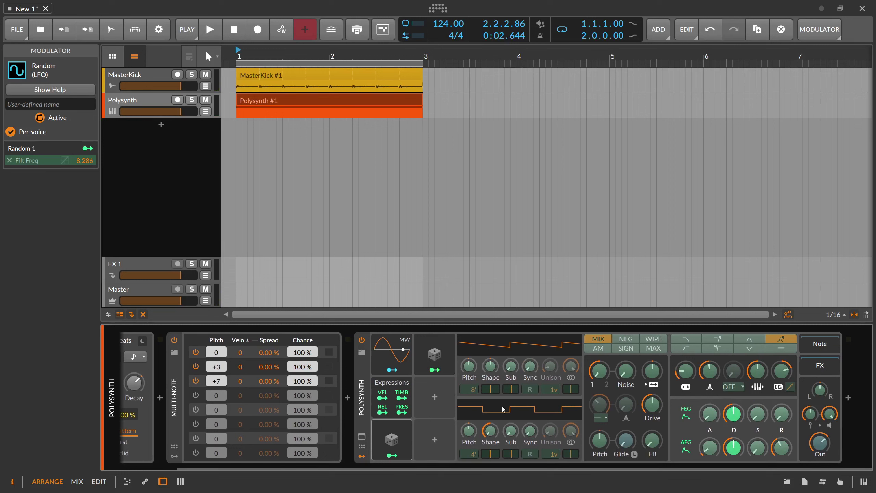
Audition the modulation, then bring up the modulator list filtered by 'ra'
key("space")
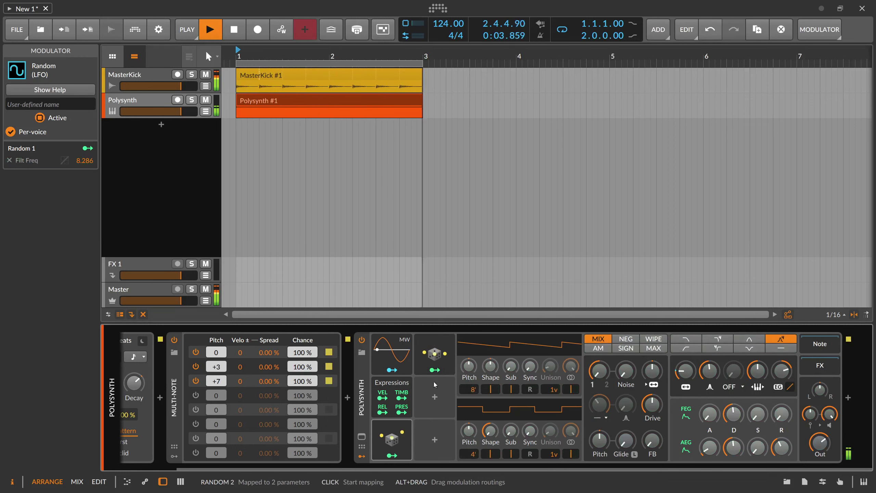
key("space")
left_click(435, 397)
type("ra")
key("Down")
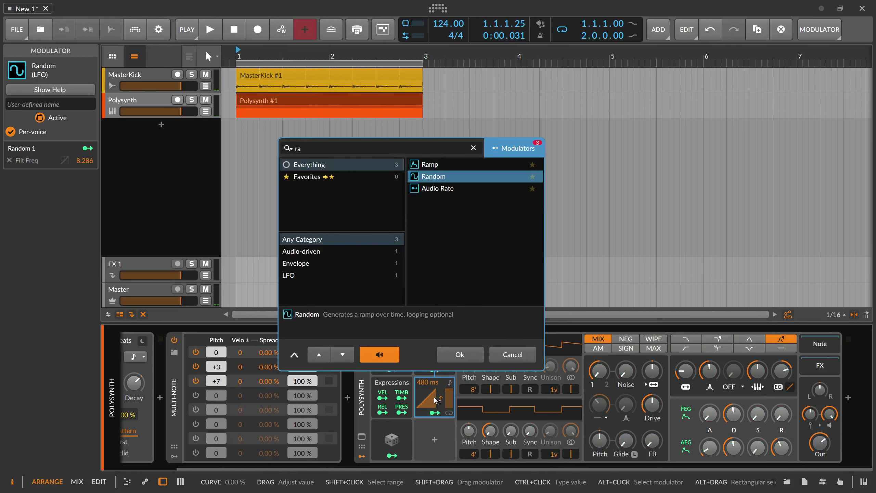
Add a Random modulator synced to whole bars with Smooth at 100%
key("Return")
left_click(525, 358)
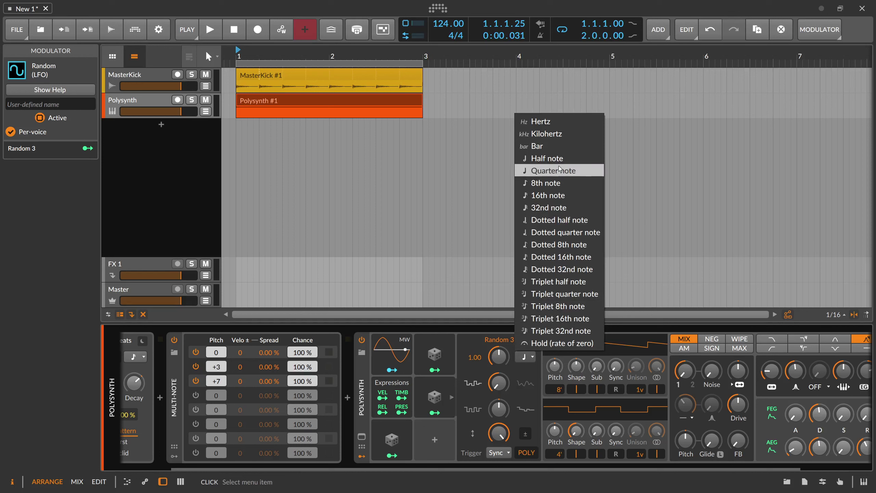
left_click(547, 146)
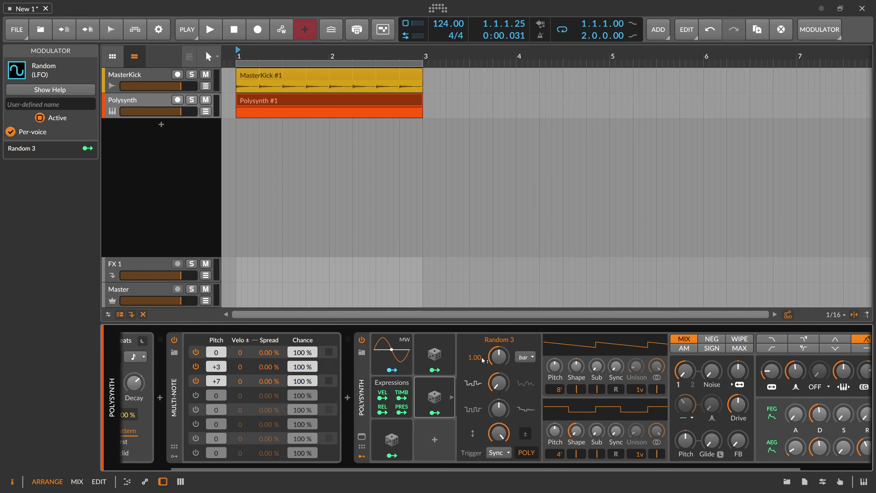
left_click_drag(499, 383, 499, 372)
left_click(497, 385)
Route the Random 3 modulator to the oscillator Pitch knob by 0.07 semitones
left_click(445, 413)
left_click_drag(447, 469, 481, 469)
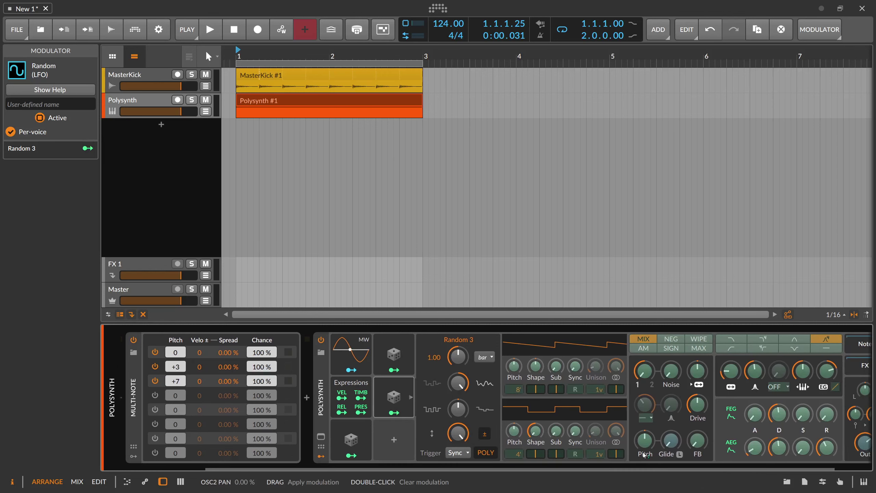
left_click_drag(644, 442, 645, 437)
left_click(348, 342)
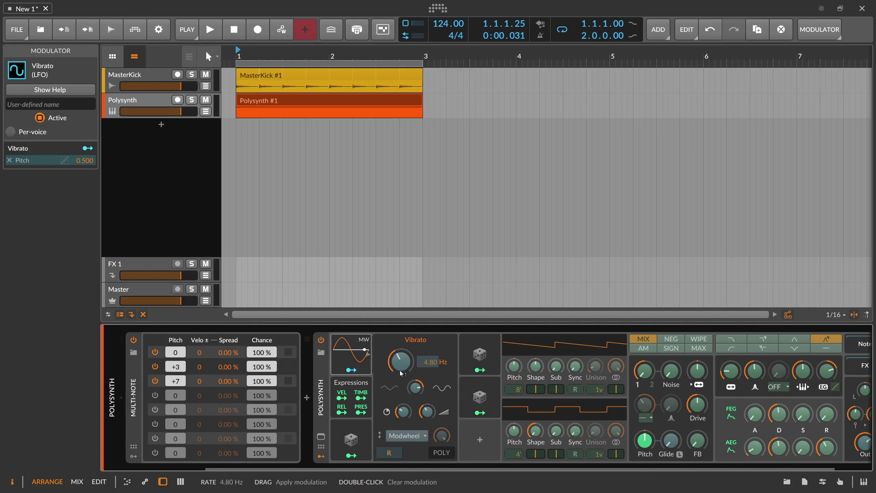
Raise Random 3's pitch modulation depth to 0.200, with per-voice enabled
left_click(355, 353)
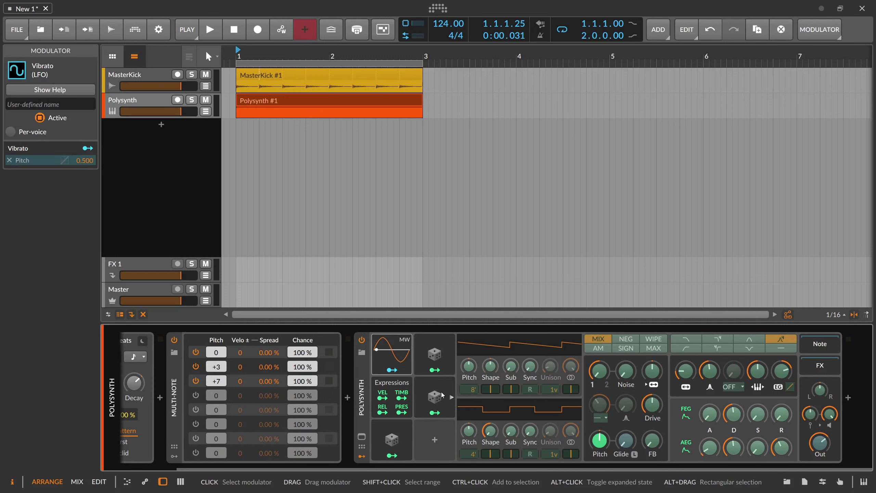
left_click(447, 397)
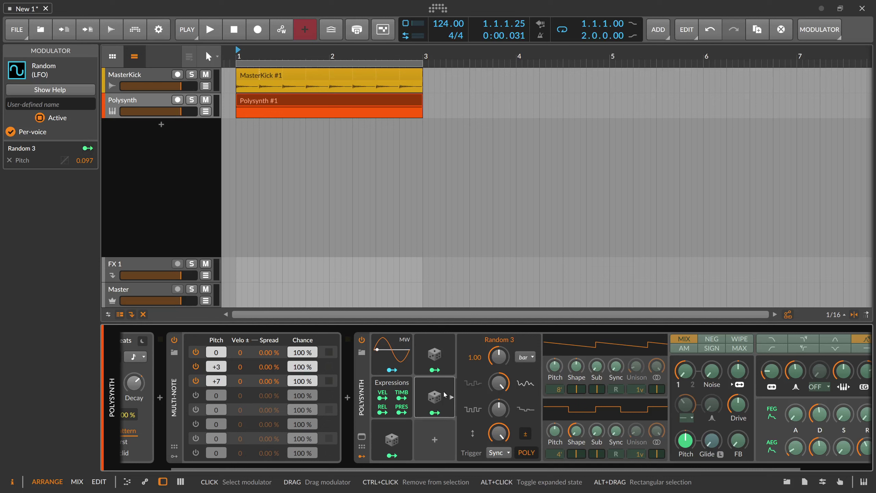
left_click(450, 397)
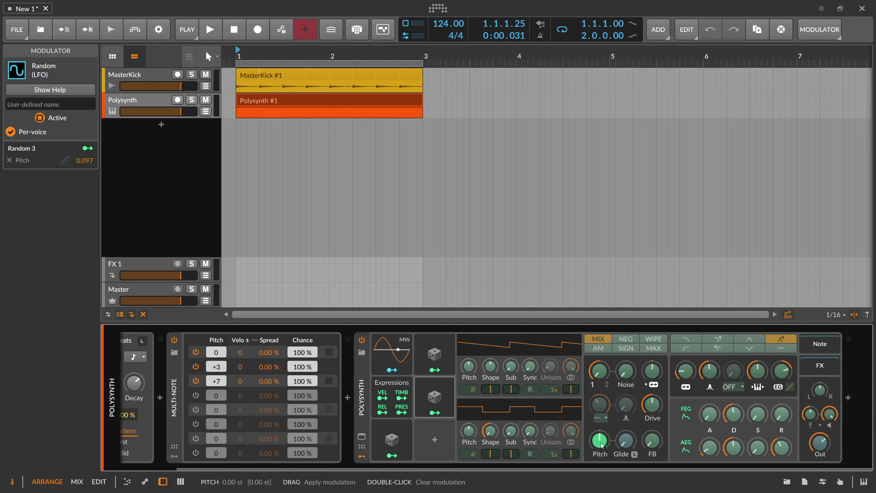
left_click_drag(600, 441, 600, 439)
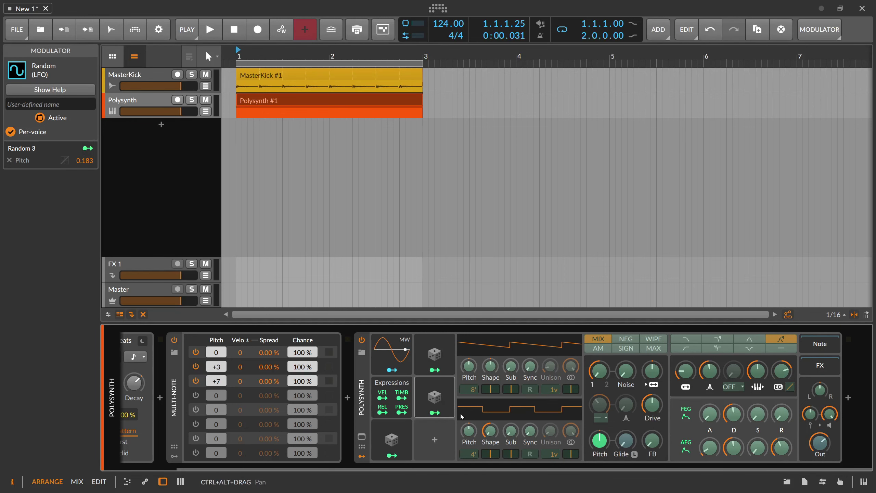
left_click(450, 398)
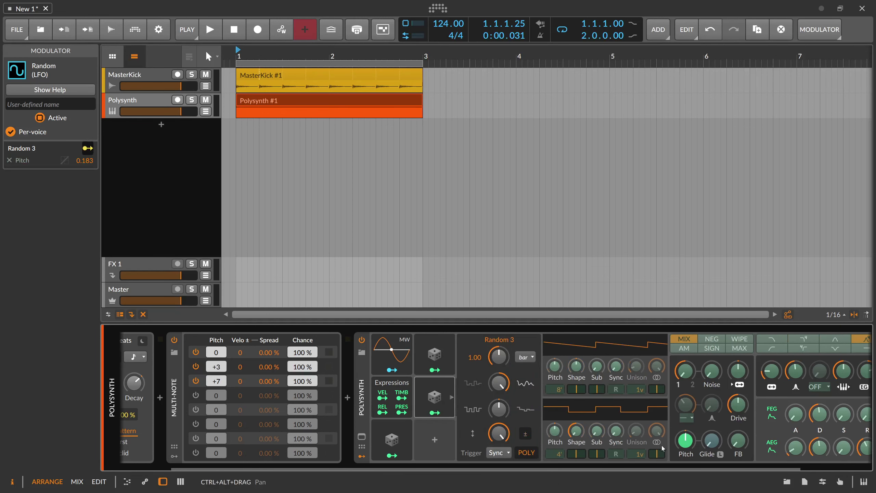
left_click(450, 397)
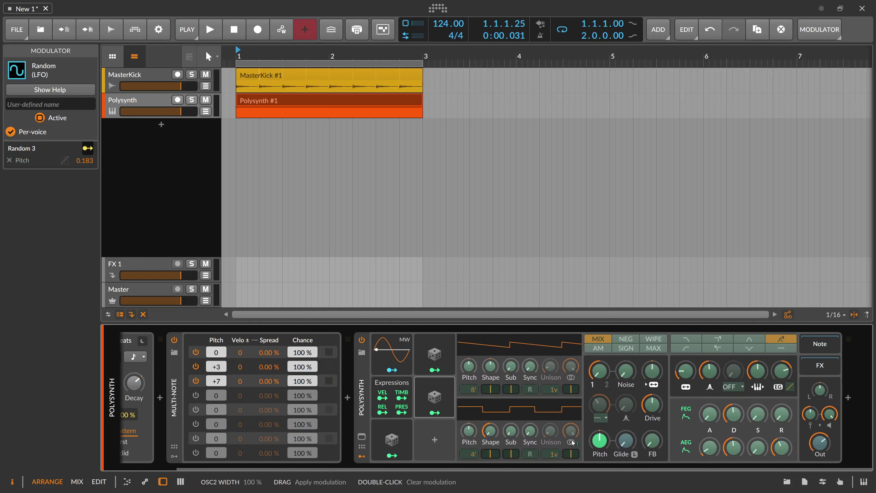
left_click_drag(599, 441, 599, 439)
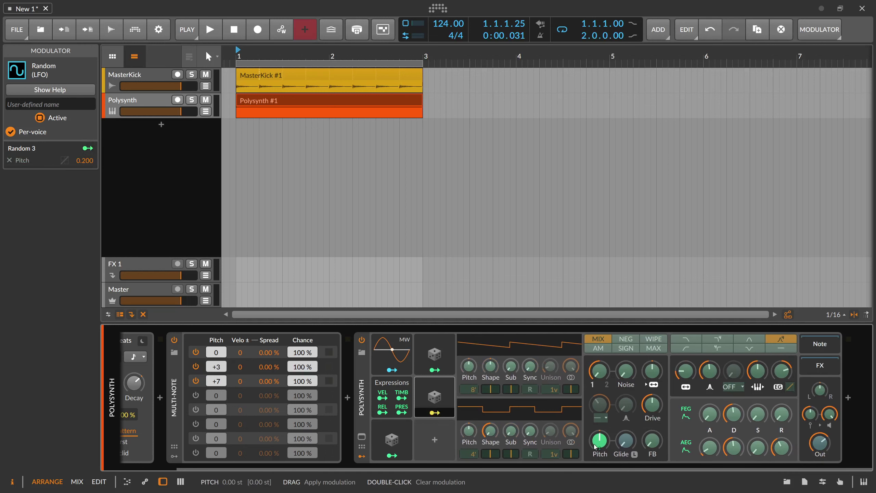
left_click(442, 405)
Play the chords while setting OSC1 to 16 unison voices with a 15-cent spread
left_click(442, 405)
key("space")
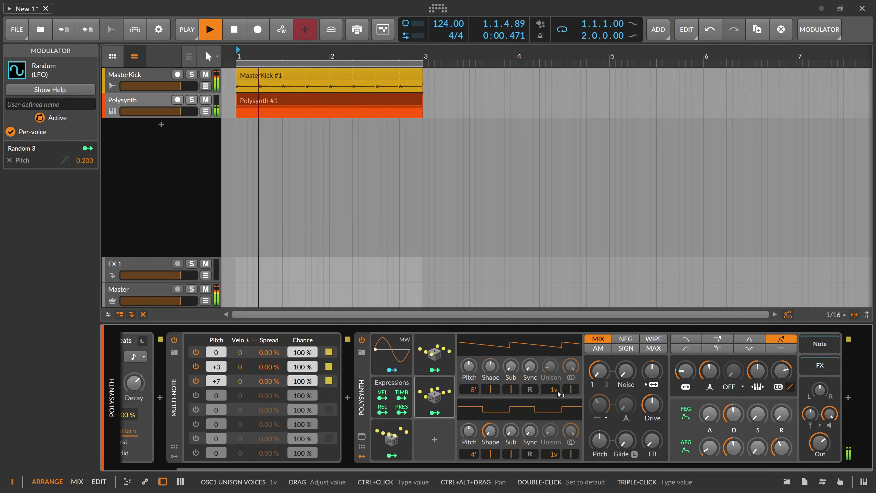
left_click_drag(554, 390, 551, 361)
left_click_drag(428, 469, 310, 468)
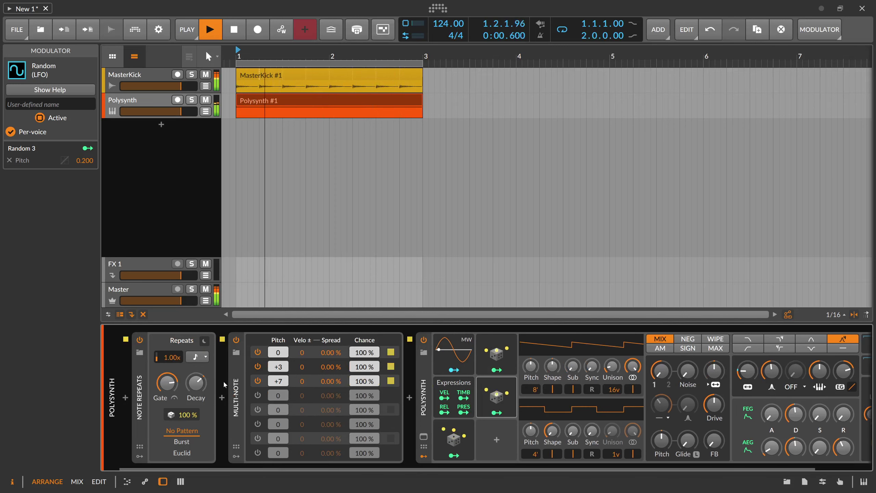
key("space")
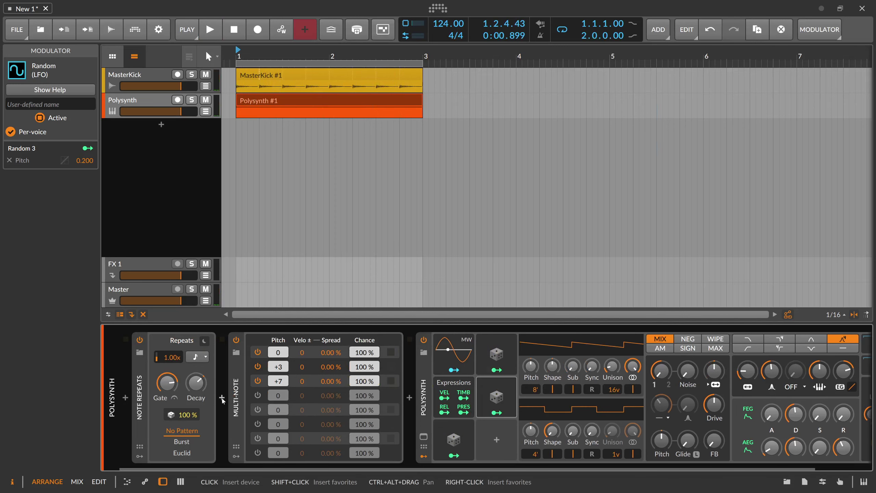
Insert a 16th-note Quantize device, then play and raise the Note Repeats rate to 3.06x
left_click(221, 398)
type("qua")
key("Return")
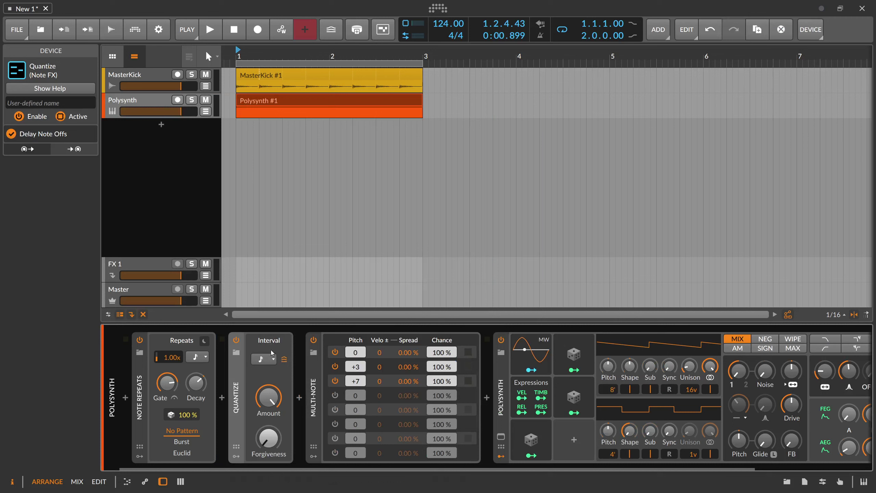
left_click(263, 359)
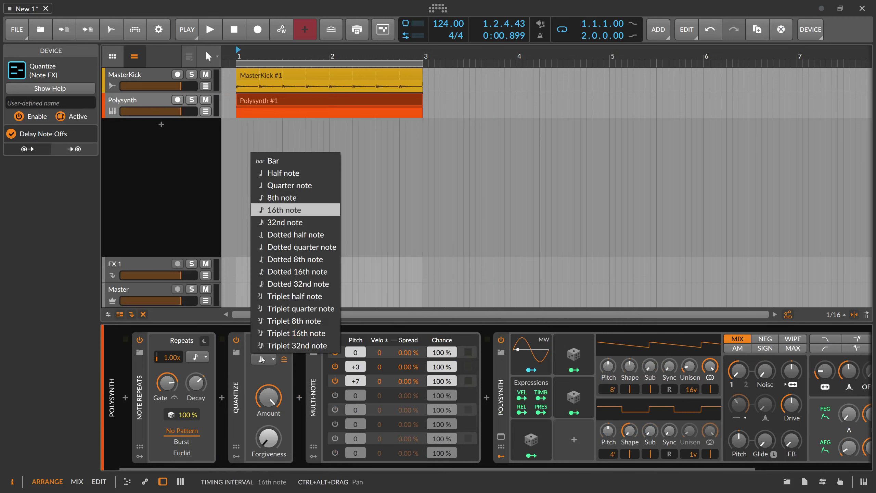
left_click(294, 212)
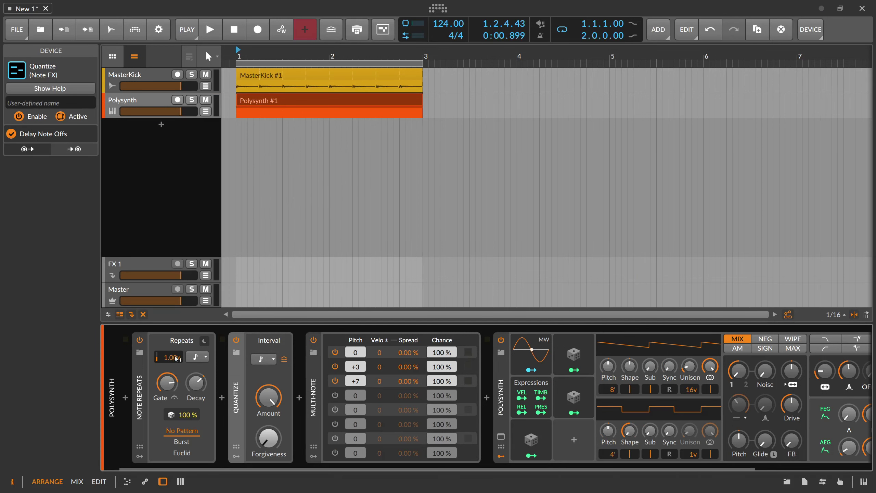
key("space")
left_click_drag(174, 358, 175, 328)
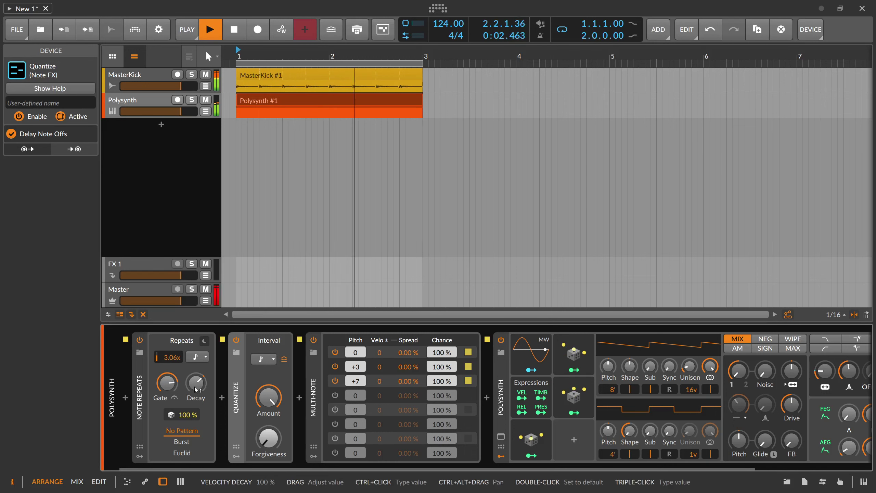
Enter 3 as the Note Repeats rate for exactly 3.00x and stop playback
double_click(175, 357)
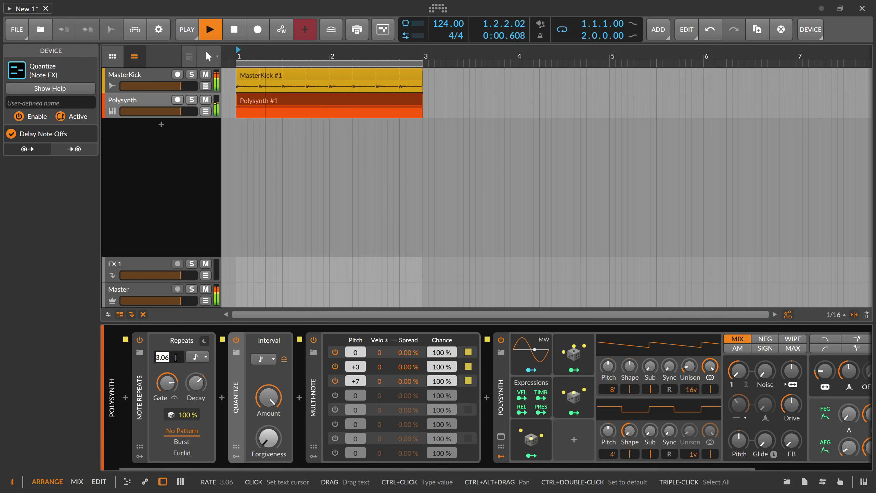
type("3")
key("Return")
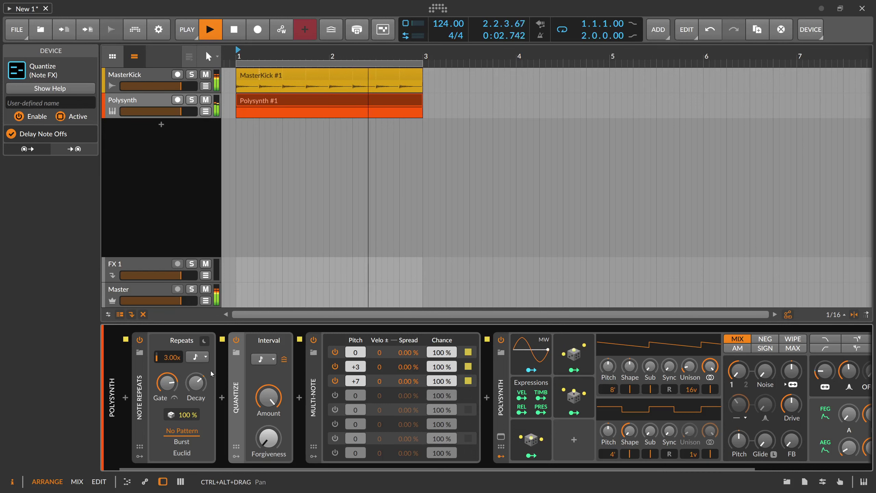
key("space")
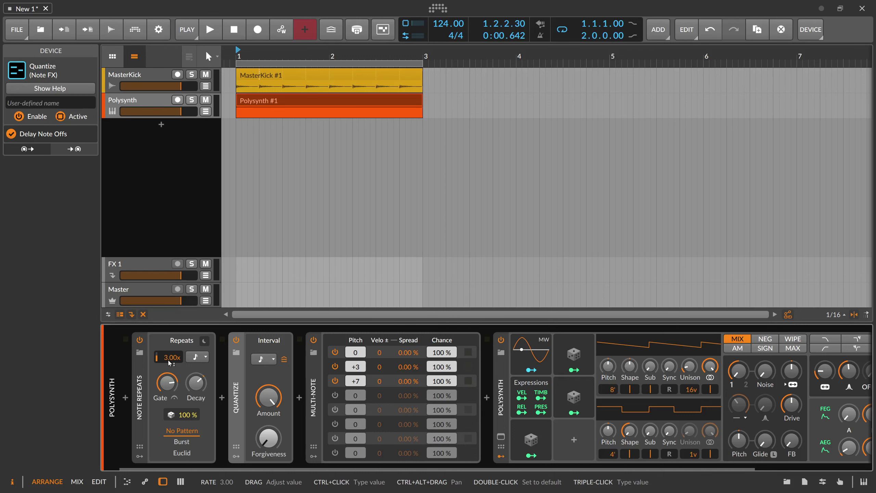
Collapse Multi-note and Quantize, then add Delay-2 at the end of the chain and audition it
left_click(313, 397)
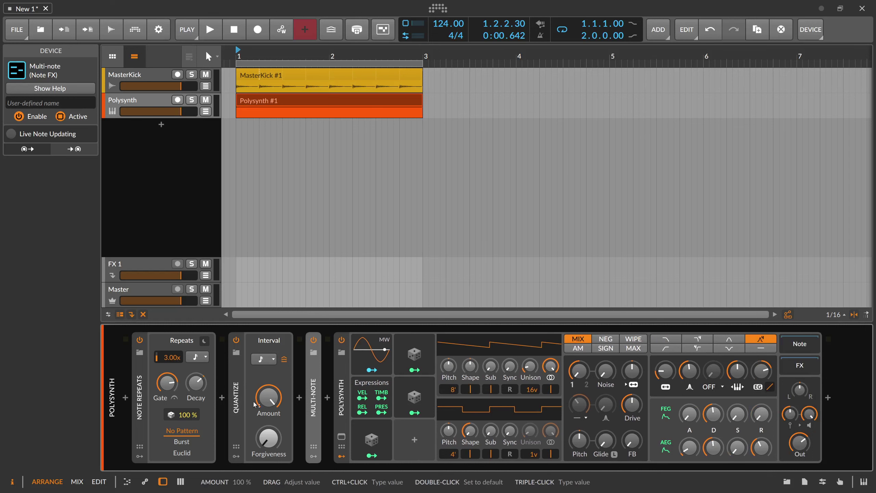
left_click(236, 398)
left_click(399, 462)
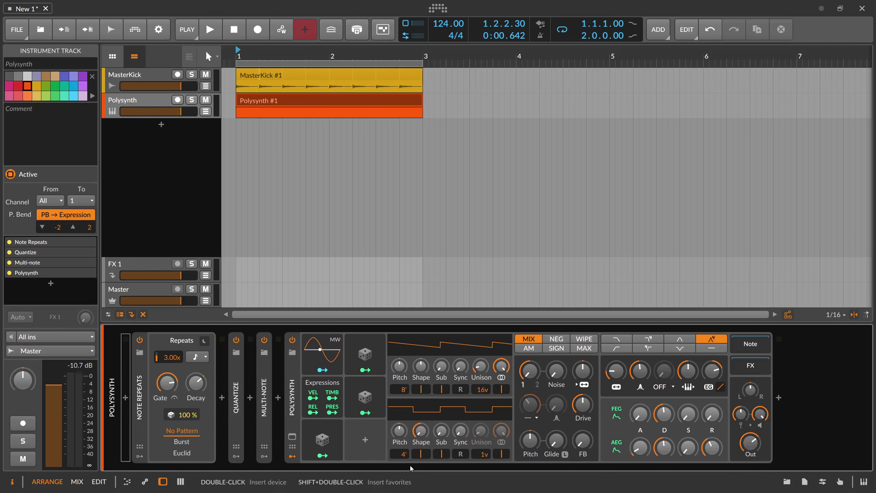
left_click(779, 397)
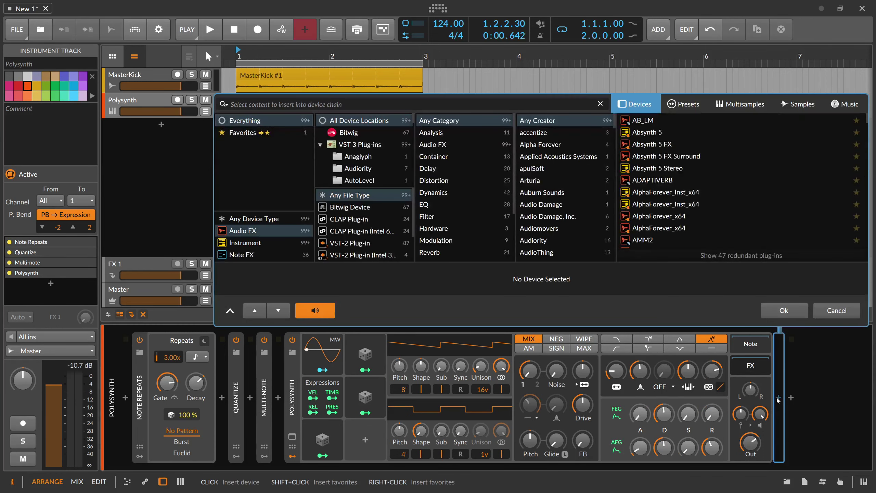
type("delay")
key("Down")
key("Down")
key("Down")
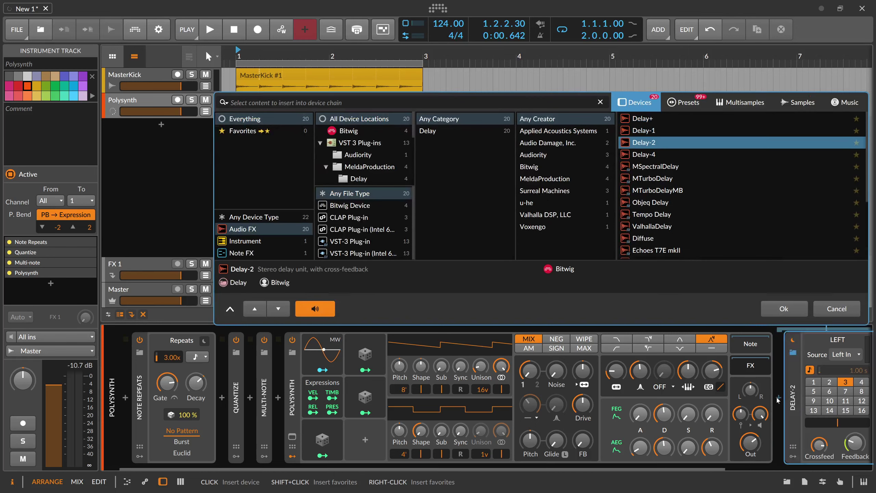
key("Return")
key("space")
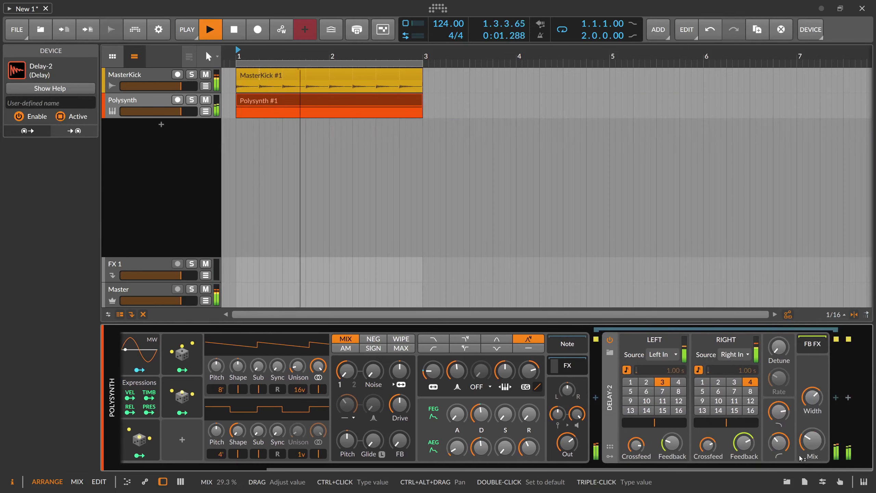
key("space")
Insert a Convolution reverb right after the Polysynth
left_click(596, 397)
type("convi")
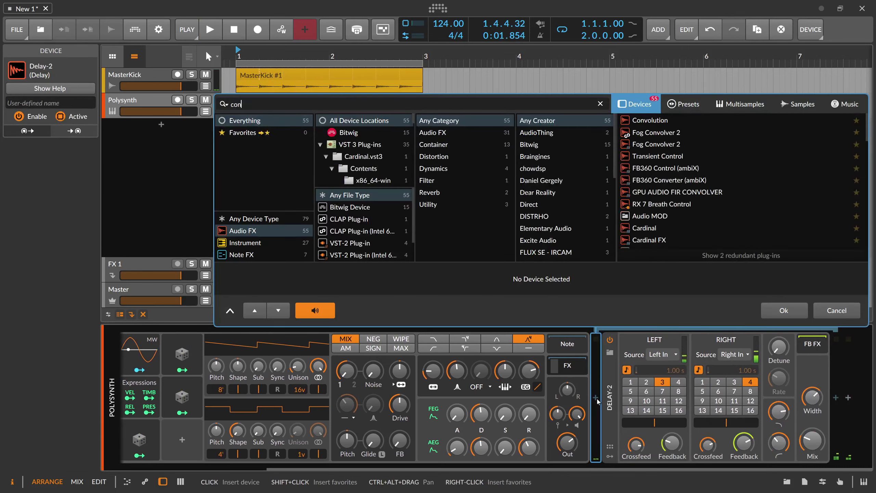
key("Down")
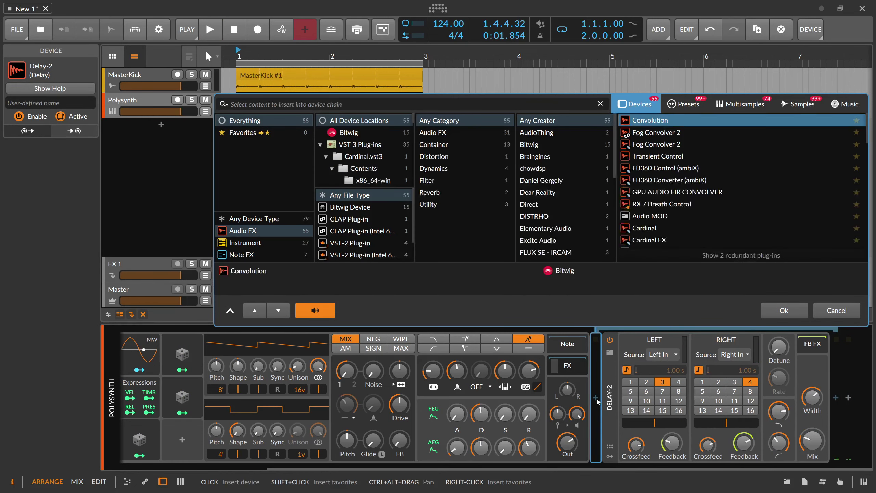
key("Return")
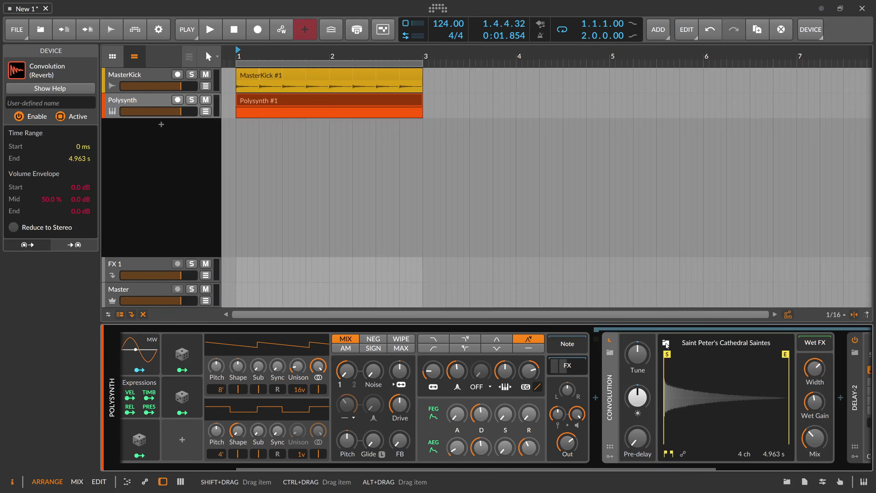
Audition the Austrian Spring impulses and load 'Digital Grail - Spring Short' into Convolution
left_click(610, 353)
type("spring")
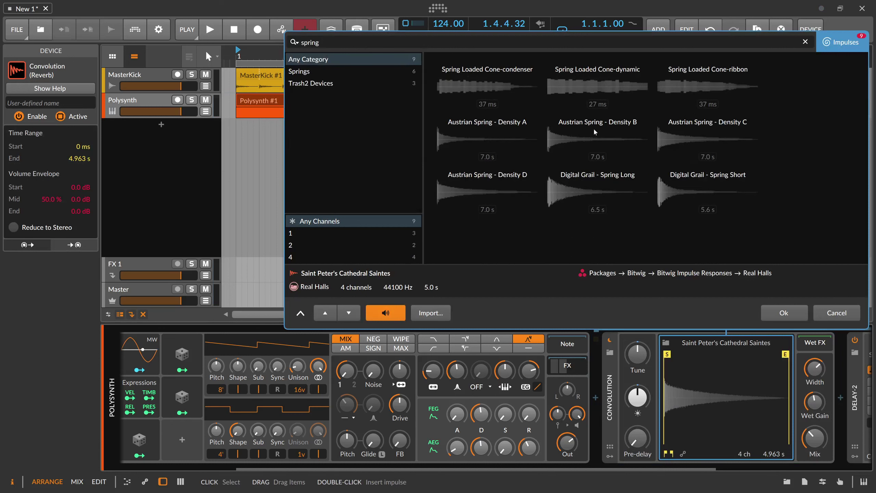
left_click(498, 138)
key("space")
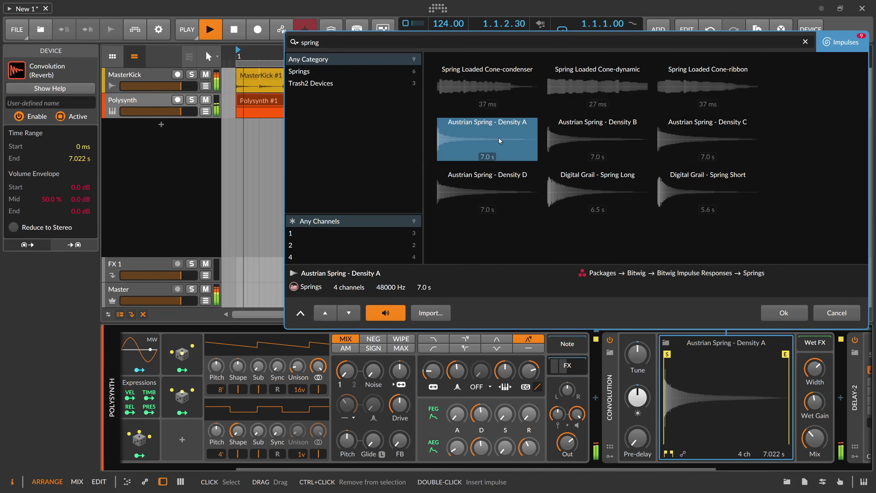
left_click(568, 137)
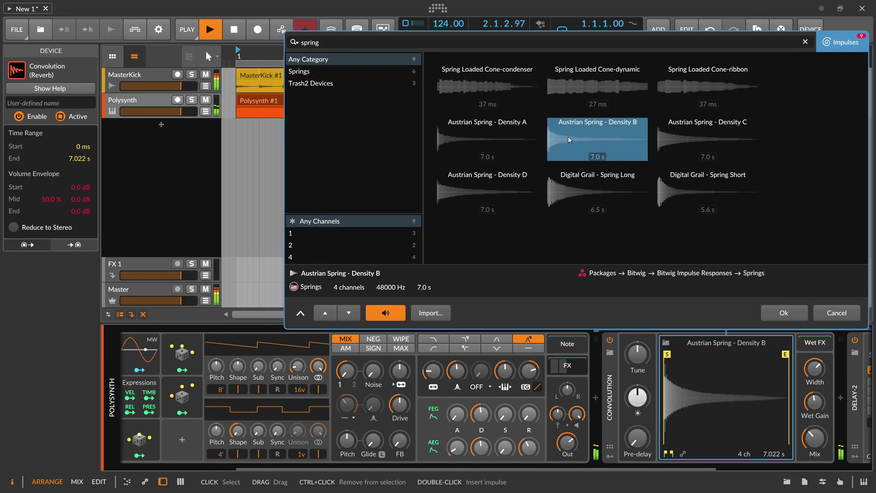
left_click(672, 125)
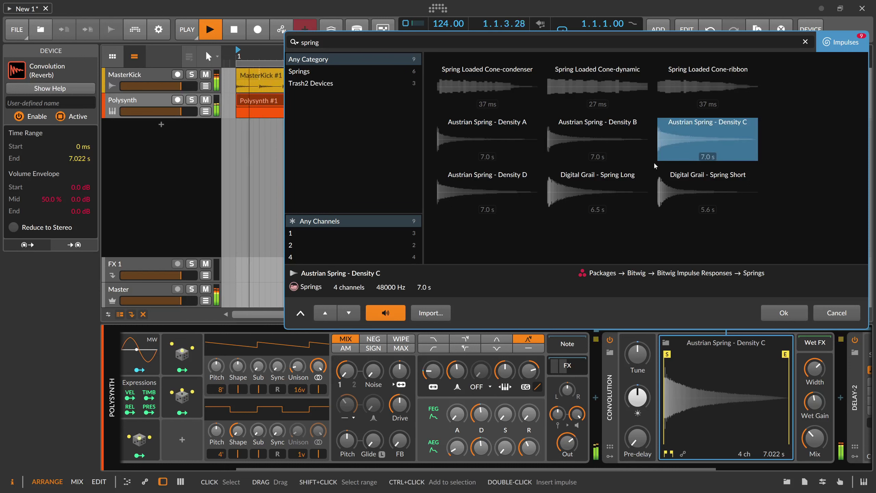
left_click(674, 185)
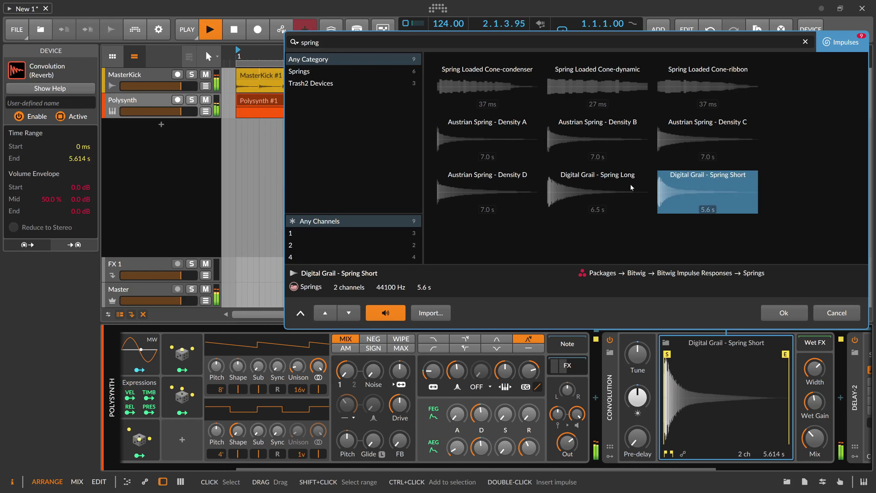
key("Return")
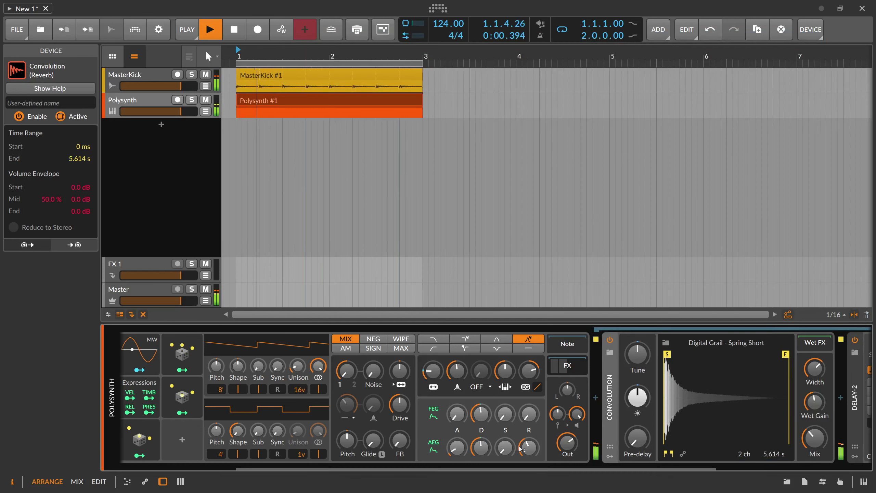
Lower the Convolution wet gain to −20.0 dB and adjust Delay-2's mix while auditioning
left_click_drag(528, 468, 684, 469)
mouse_move(570, 439)
left_mouse_down()
mouse_move(570, 451)
mouse_move(569, 411)
mouse_move(569, 445)
mouse_move(579, 437)
mouse_move(571, 439)
mouse_move(570, 405)
mouse_move(575, 438)
left_mouse_up()
key("space")
key("space")
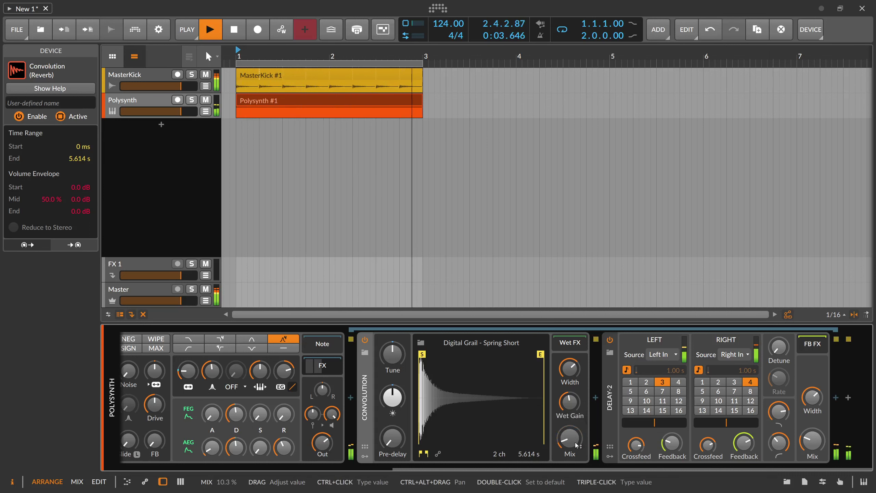
left_click_drag(812, 441, 812, 437)
left_click_drag(779, 443, 779, 436)
left_click_drag(572, 438, 572, 435)
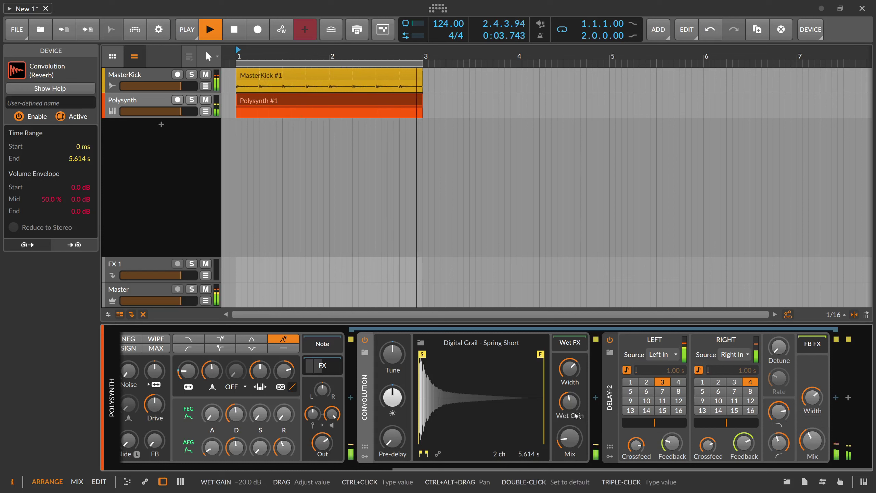
key("space")
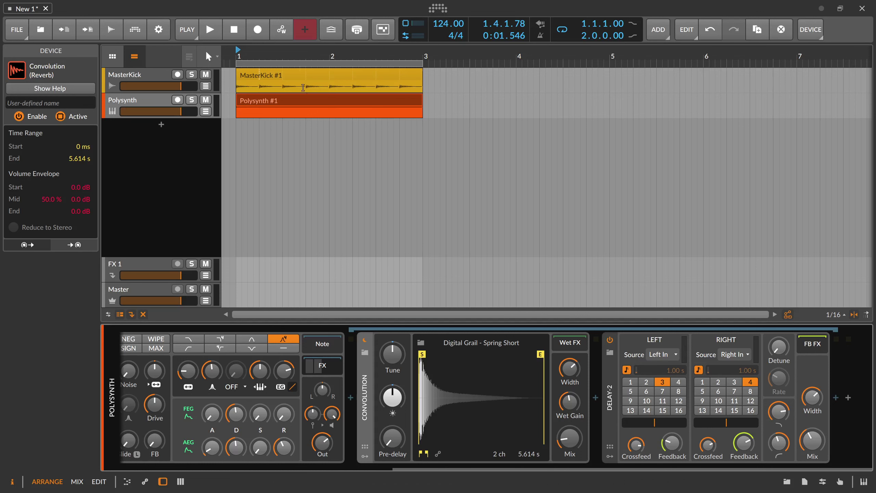
Play the Polysynth track and raise its Drive knob to +6.9 dB
mouse_move(265, 55)
left_mouse_down()
mouse_move(274, 50)
mouse_move(280, 63)
left_mouse_up()
left_click(156, 80)
left_click(146, 99)
key("space")
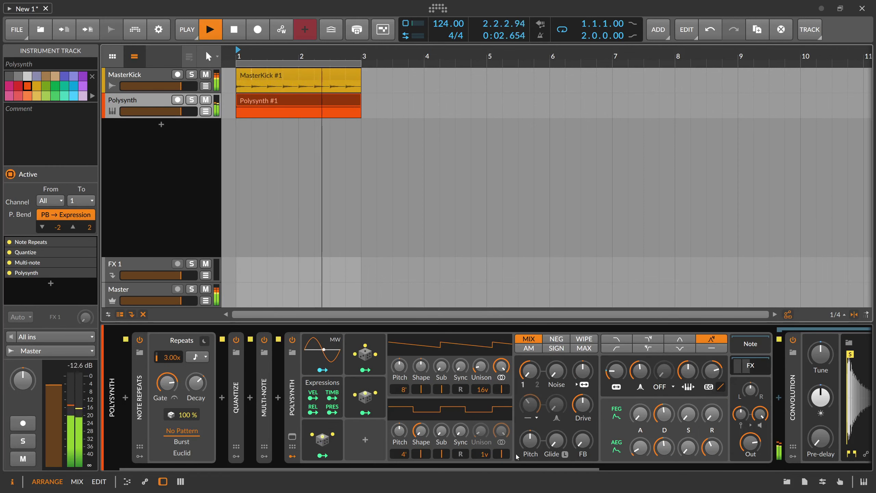
scroll(672, 417, "right", 2)
left_click_drag(543, 406, 542, 389)
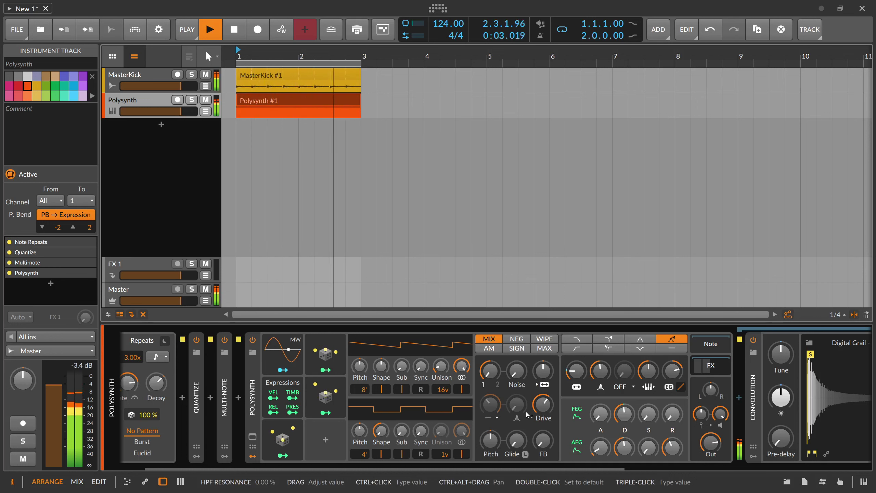
key("space")
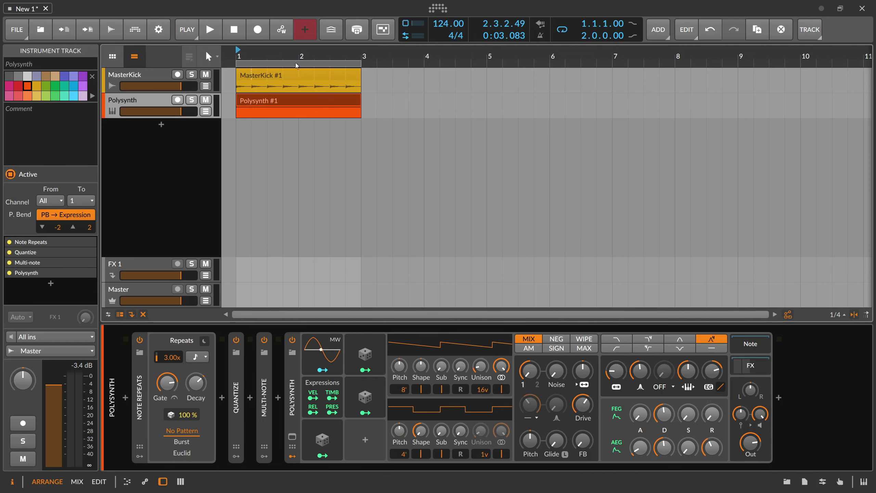
Extend both clips to 8 bars, loop bars 1–4, and open the Polysynth Drive automation lane
left_click_drag(299, 56, 544, 115)
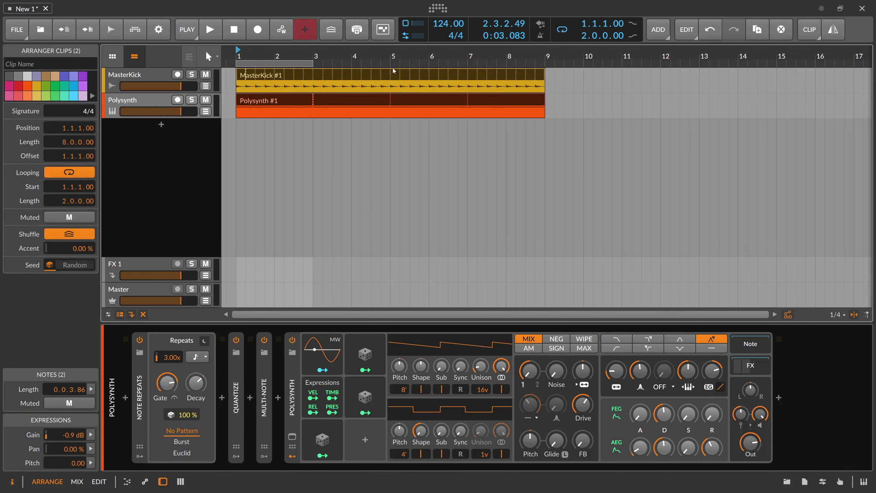
left_click_drag(359, 56, 360, 59)
left_click_drag(281, 57, 375, 64)
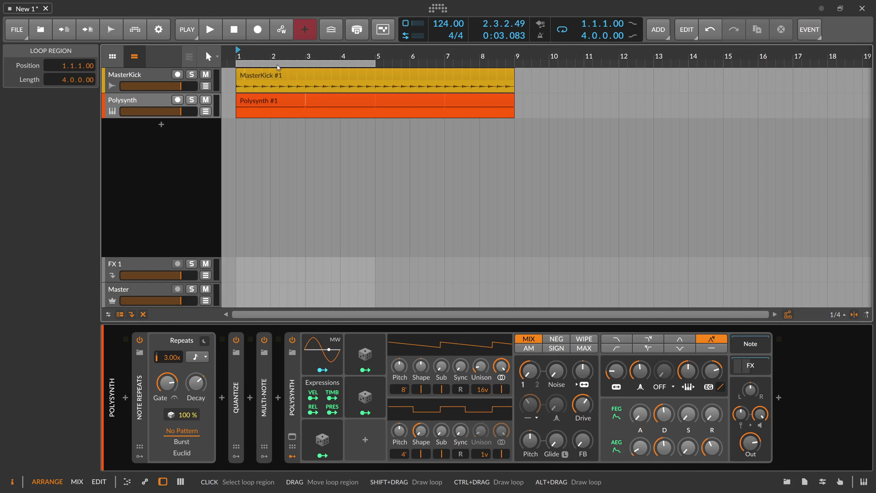
left_click_drag(349, 55, 365, 60)
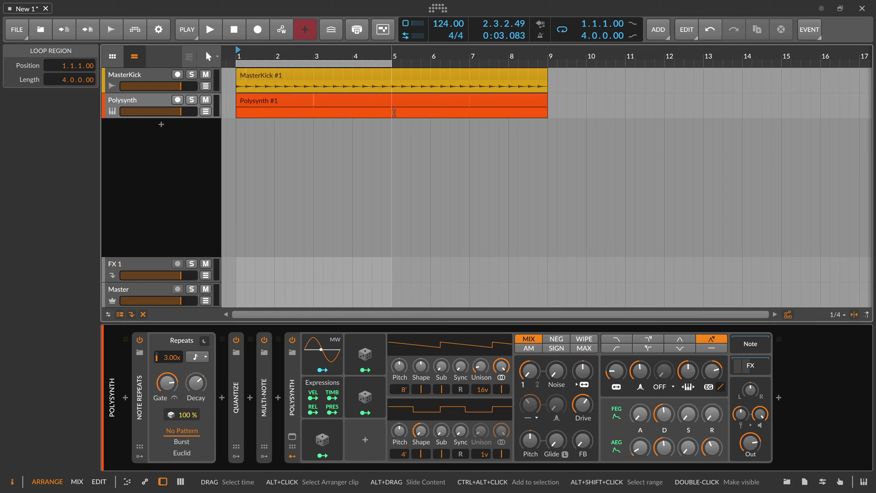
left_click(206, 111)
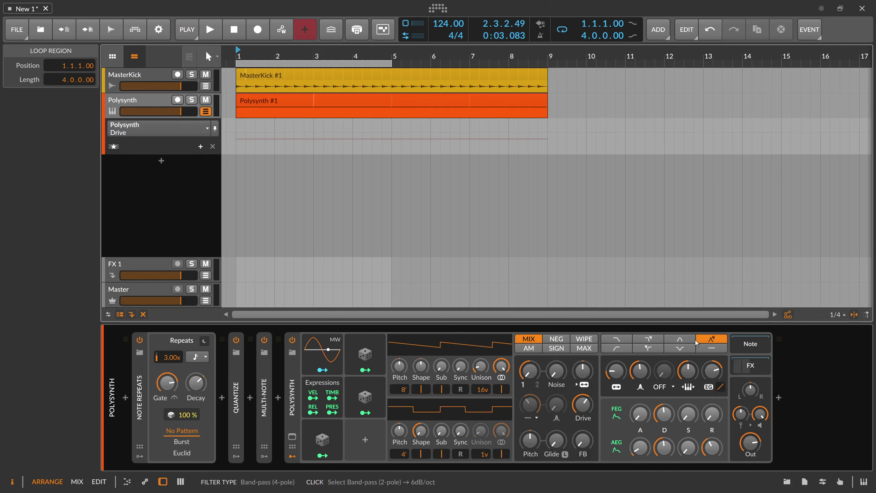
Retarget the Polysynth automation lane to Filt Freq (cutoff 44.0 Hz) and select the Polysynth #1 clip
left_click(626, 383)
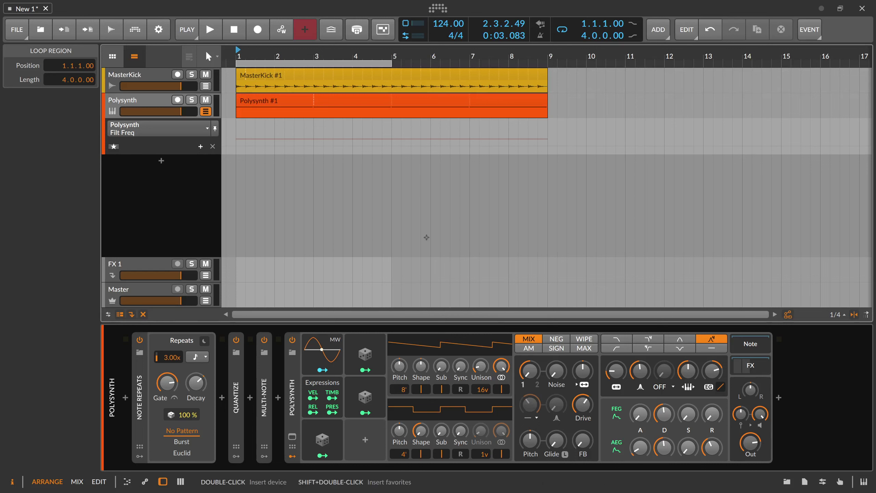
left_click_drag(334, 54, 340, 53)
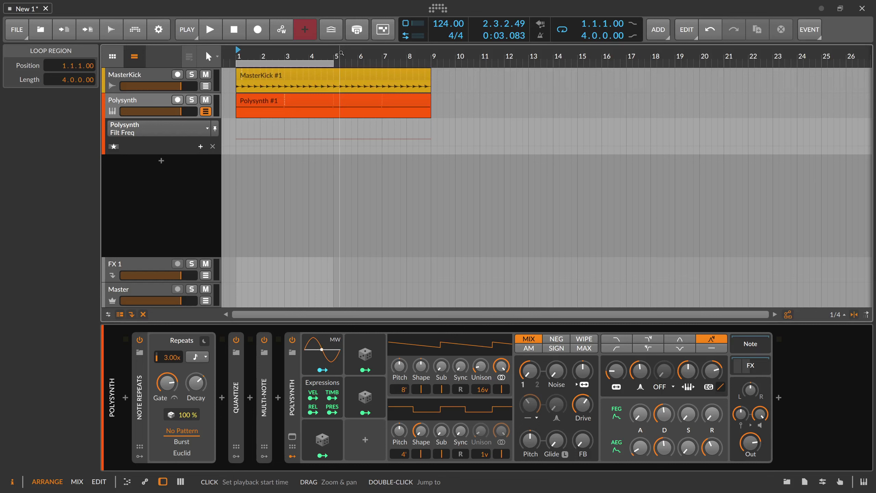
left_click_drag(237, 52, 237, 51)
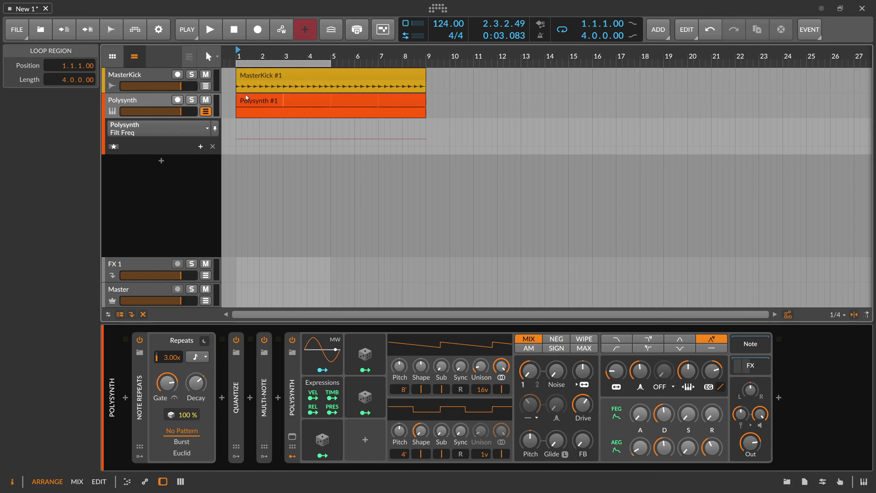
left_click(246, 107)
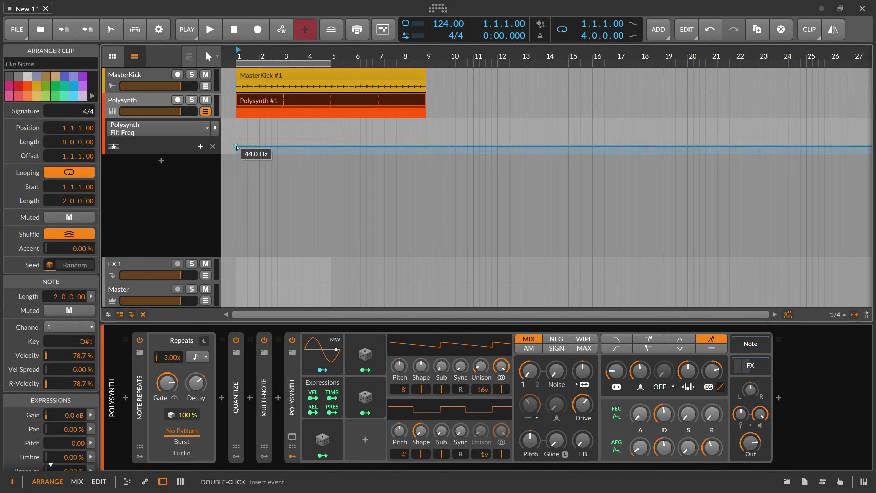
Add Filt Freq automation points at bars 4, 5 and 9, snapping the middle point onto bar 5
left_click(236, 146)
left_click(332, 146)
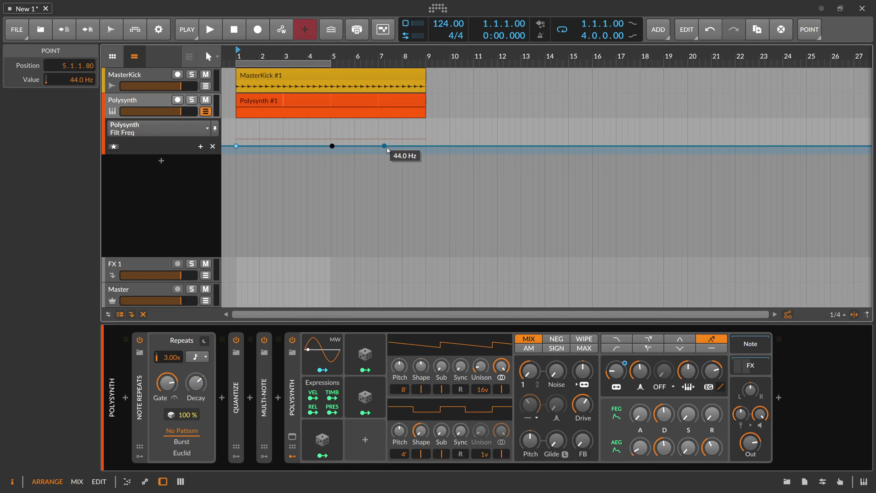
left_click(428, 148)
left_click_drag(328, 55, 406, 78)
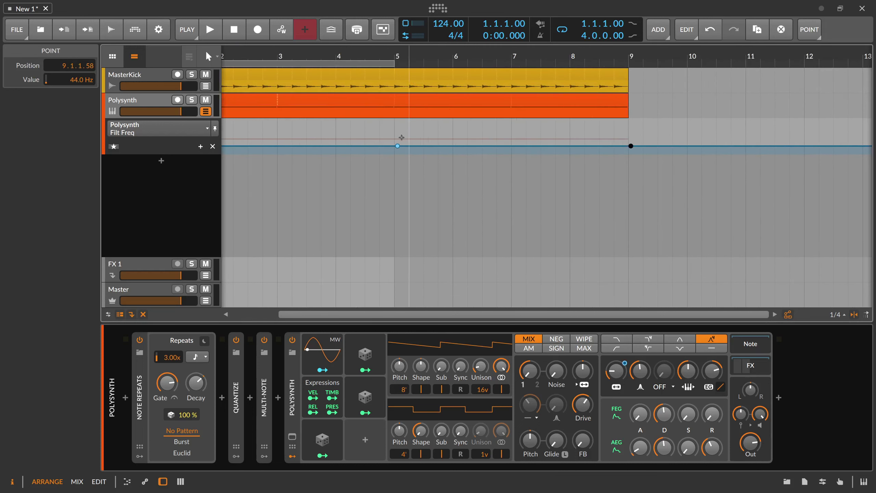
left_click(397, 146)
left_click_drag(398, 146, 395, 146)
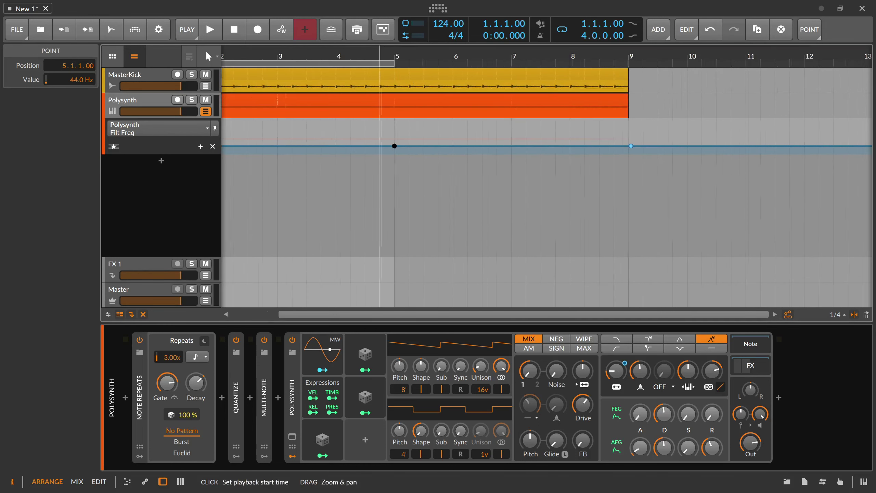
left_click_drag(380, 56, 380, 83)
Raise the bar-5 filter point and settle it at 382 Hz while auditioning the sweep
left_click(364, 146)
mouse_move(374, 145)
left_mouse_down()
mouse_move(407, 136)
mouse_move(330, 147)
left_mouse_up()
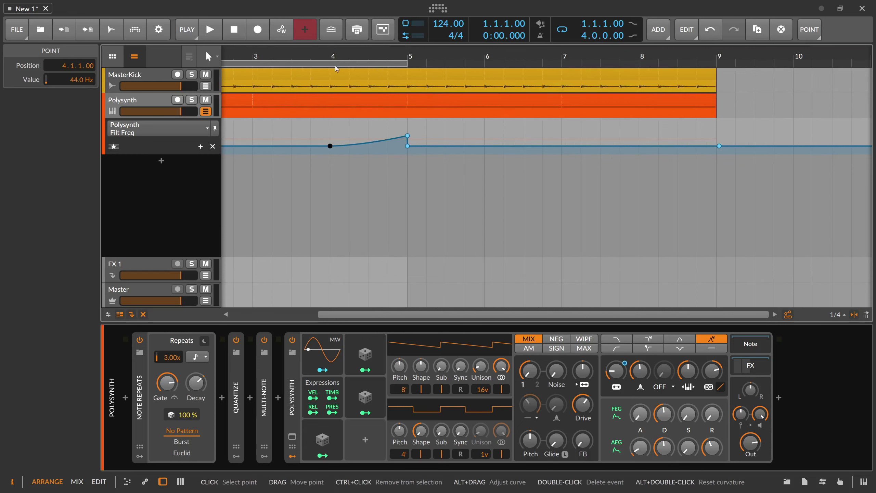
left_click(312, 55)
key("space")
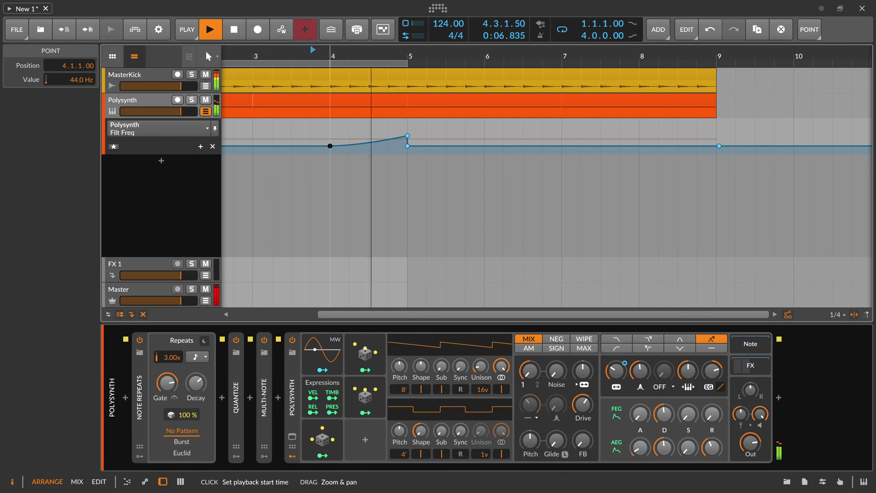
left_click_drag(407, 135, 407, 137)
left_click_drag(389, 56, 390, 87)
key("space")
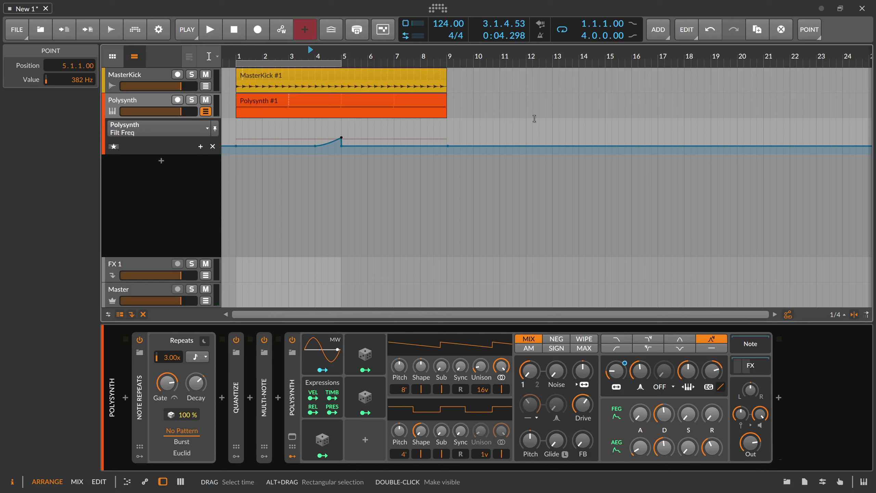
With the Time tool, duplicate the bars 1–5 filter sweep into bars 5–9
right_click(282, 121)
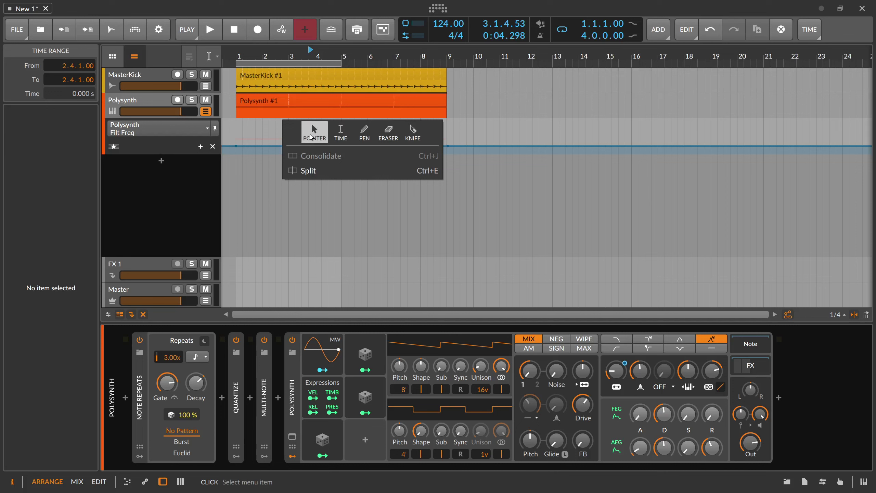
left_click(341, 133)
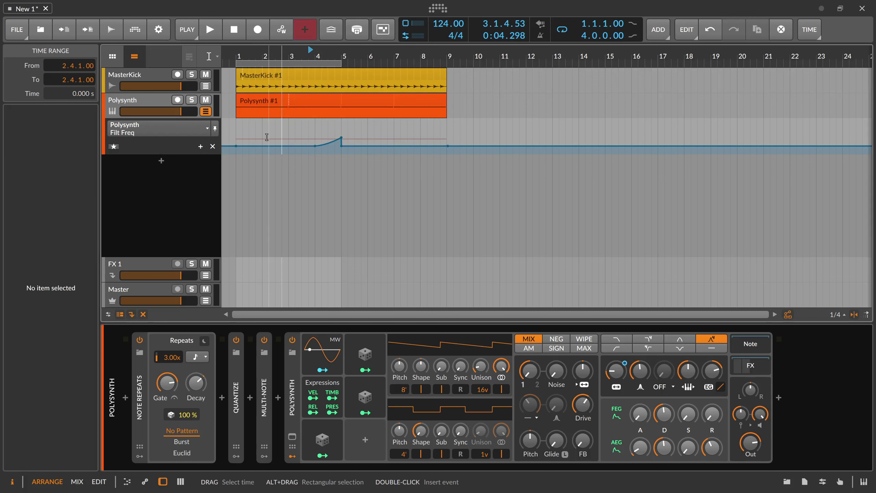
left_click_drag(236, 142, 342, 142)
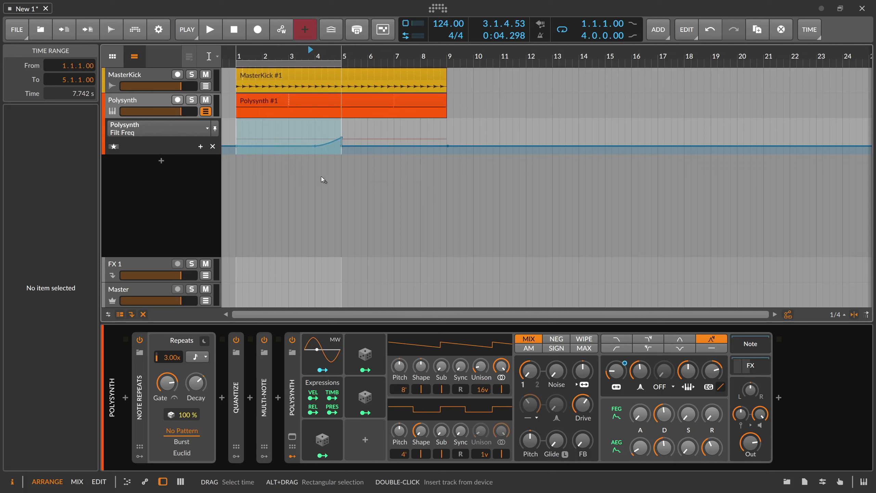
key("ctrl+d")
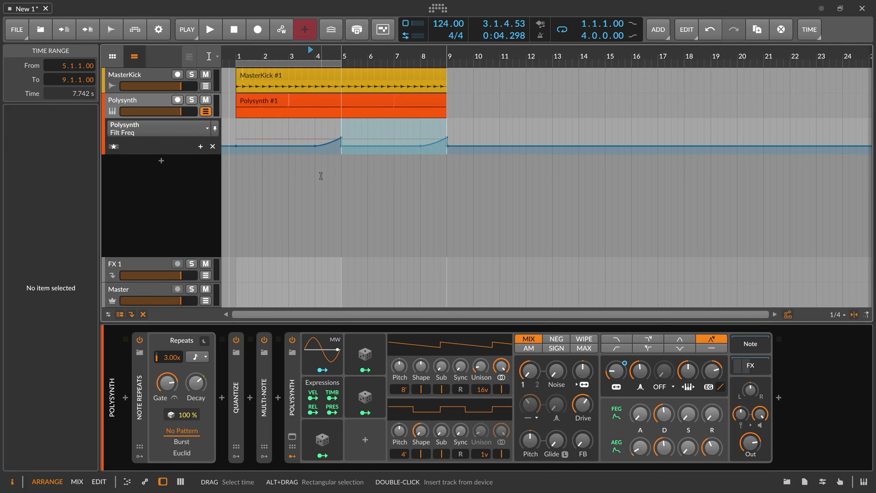
Extend the loop region to end at bar 9 and start playback
left_click(343, 63)
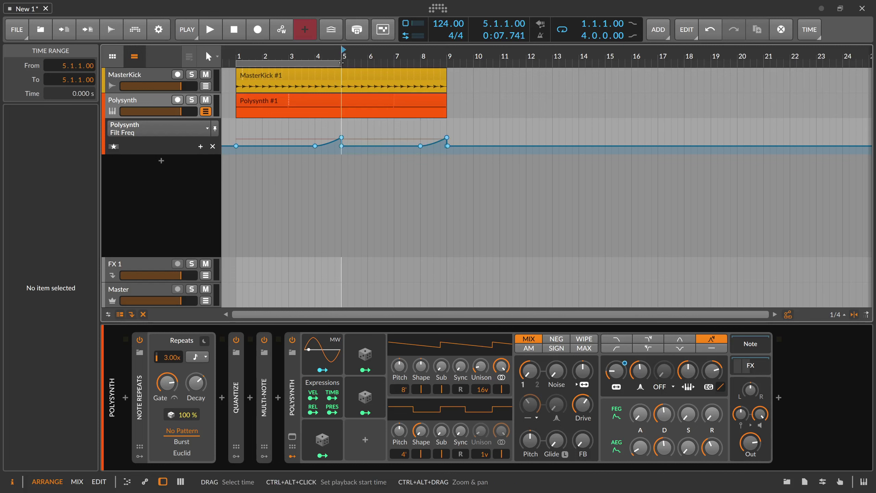
left_click_drag(343, 63, 447, 63)
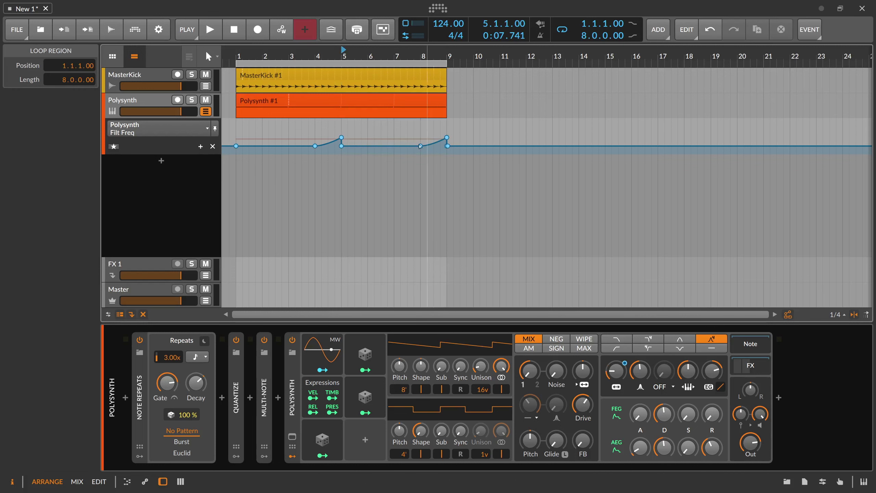
key("space")
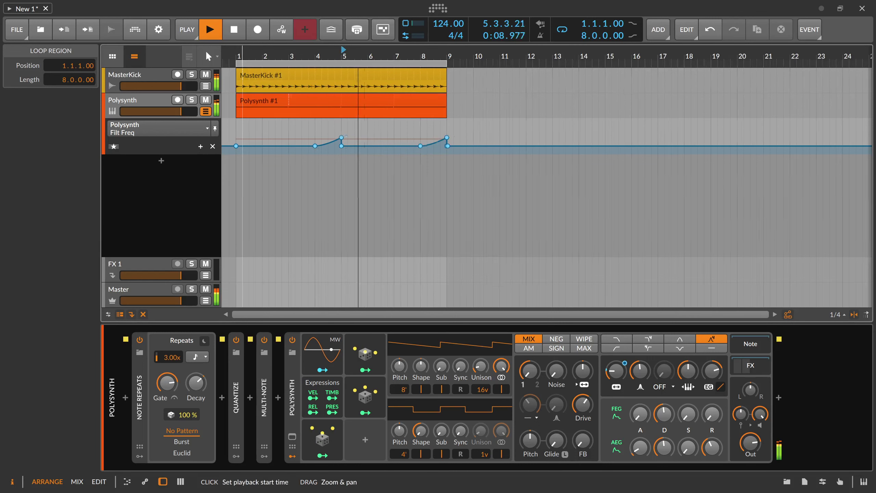
left_click_drag(251, 64, 253, 81)
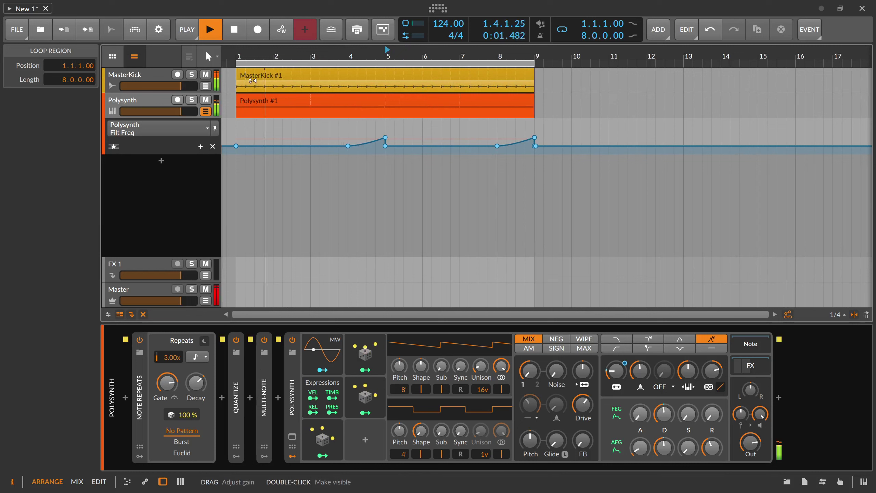
key("space")
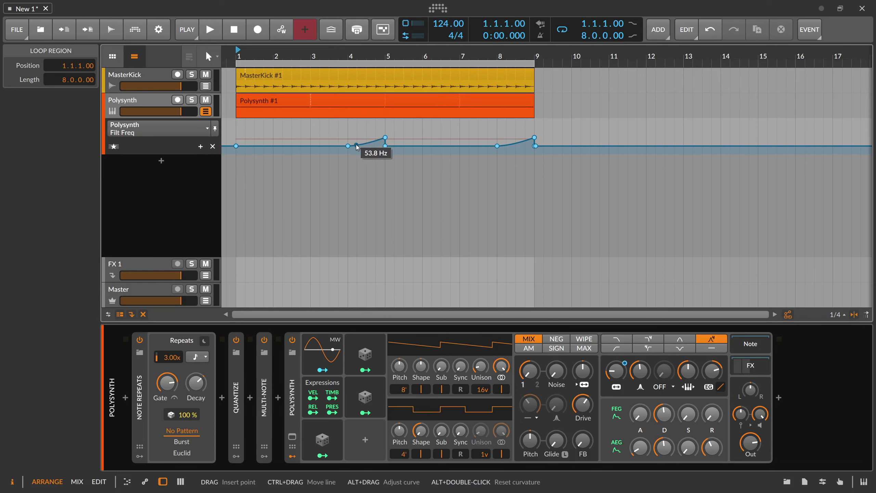
left_click_drag(357, 148, 349, 147)
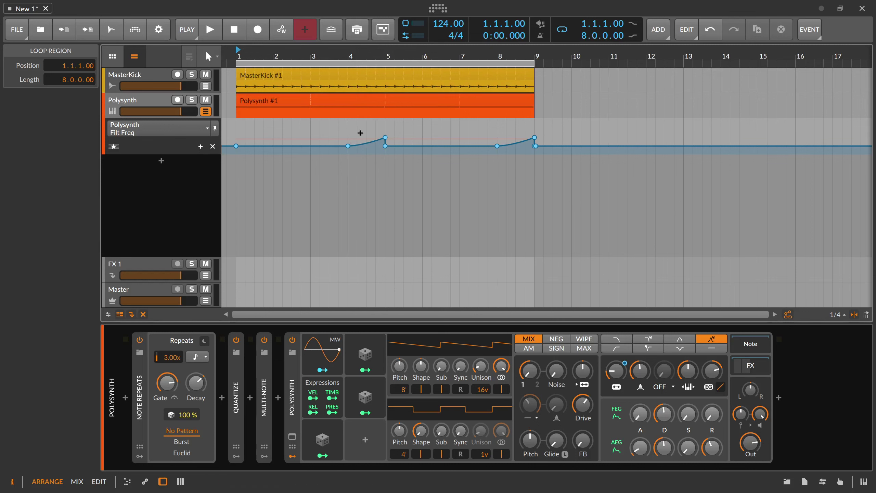
Move the 44 Hz Filt Freq point from bar 8 to bar 7
left_click(385, 142)
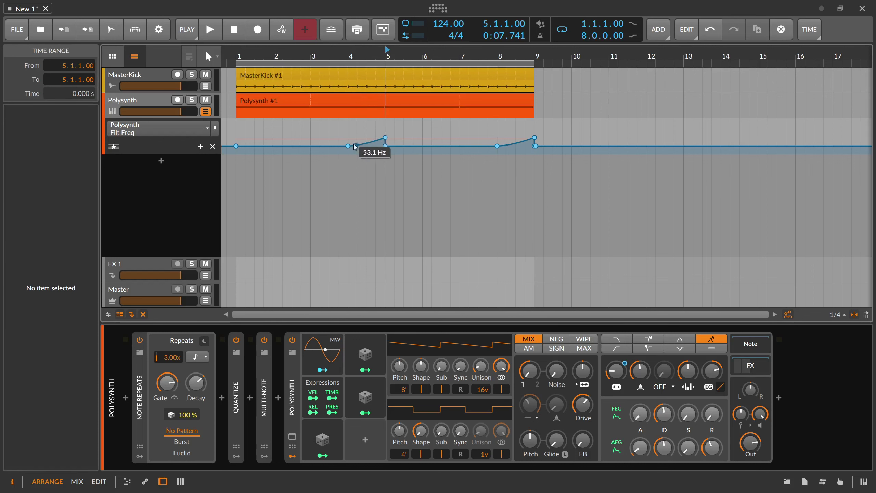
left_click(534, 137)
left_click_drag(497, 146, 459, 145)
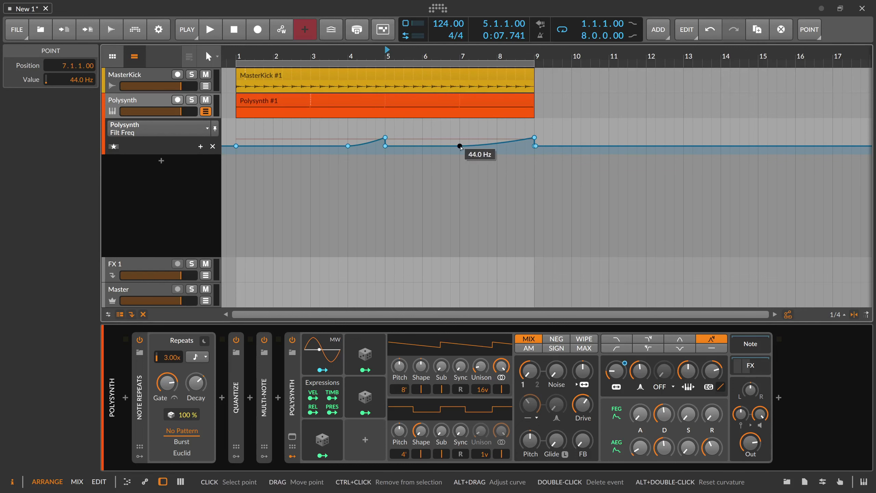
scroll(336, 57, "down", 6)
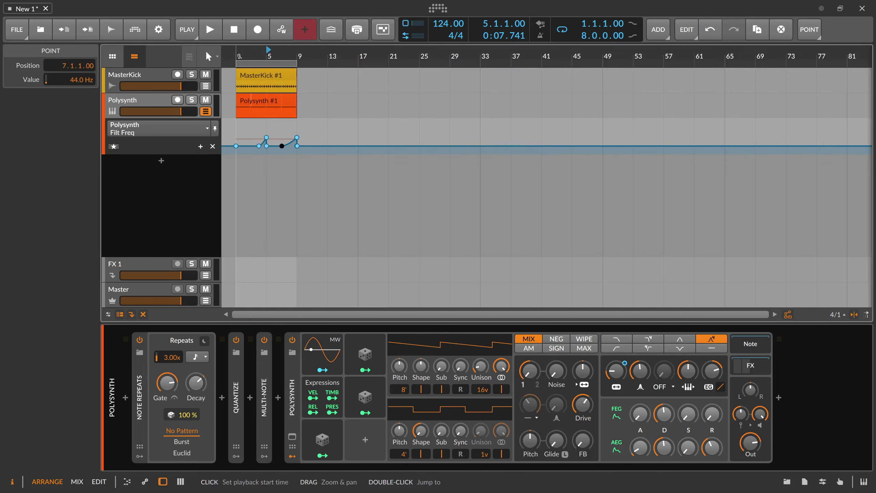
Zoom to show bars 1–12 and set the loop to end at bar 9
left_click(239, 56)
left_click_drag(239, 56, 252, 57)
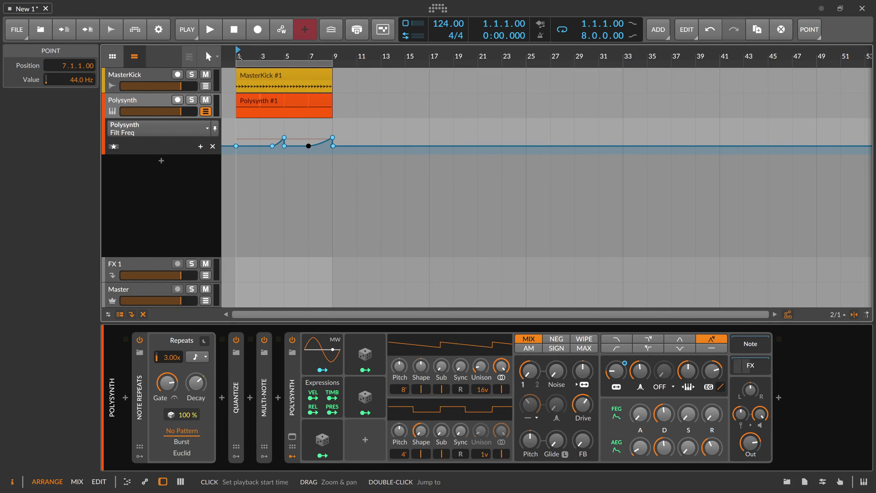
left_click_drag(238, 58, 241, 100)
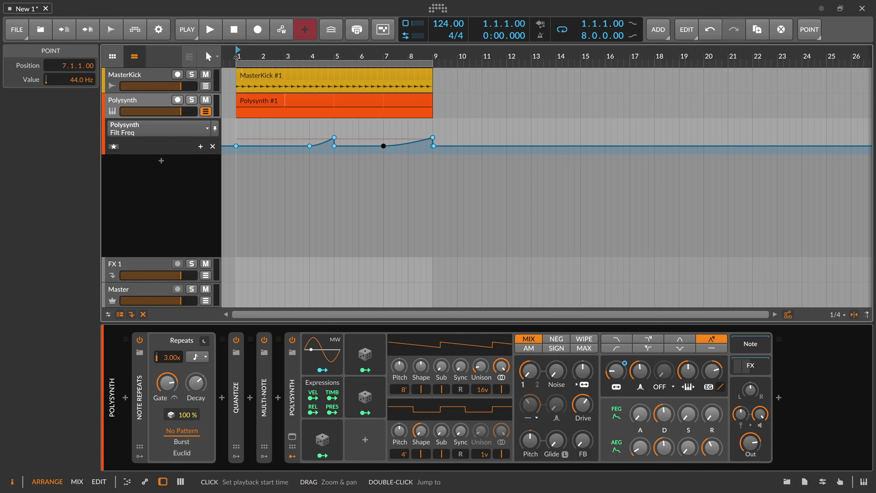
left_click_drag(236, 57, 449, 69)
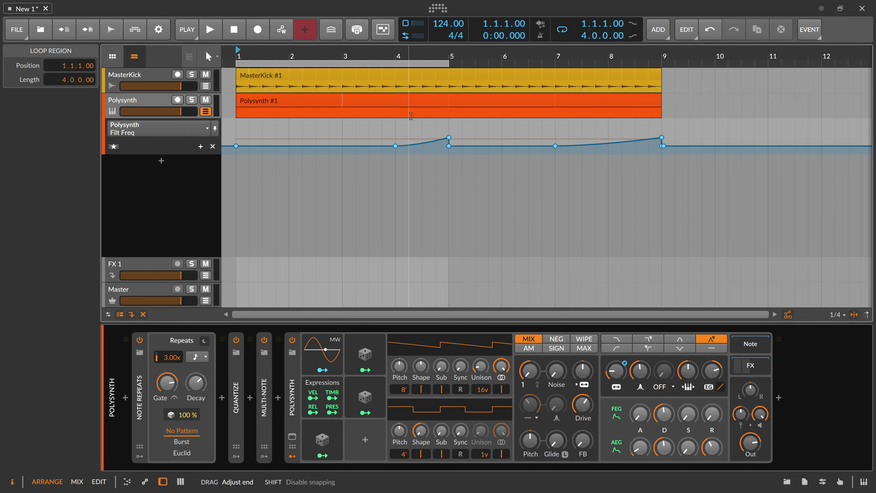
left_click_drag(312, 56, 308, 72)
left_click_drag(364, 64, 493, 63)
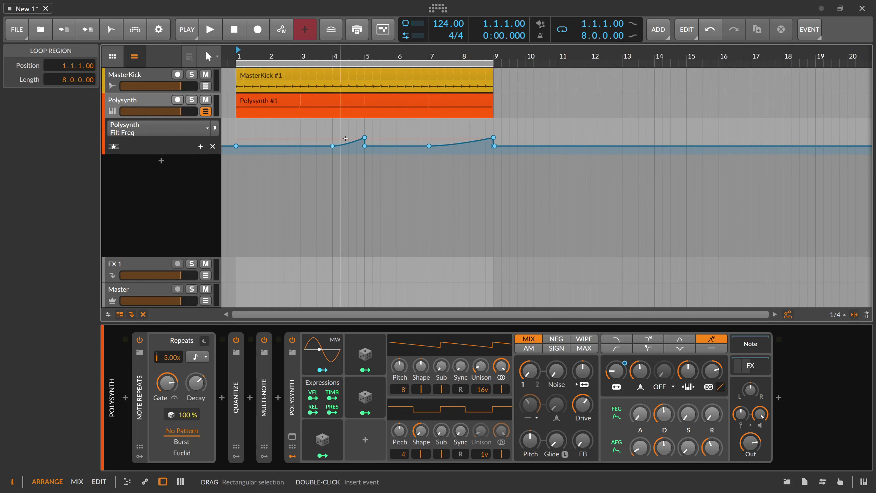
Lower the filter peaks at bar 5 and bar 9 (to 330 Hz), then play from bar 1
left_click(324, 55)
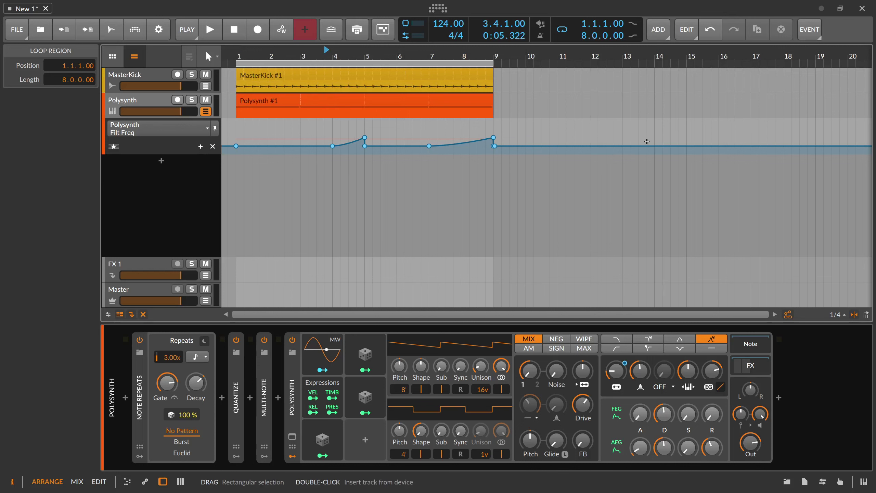
left_click(237, 55)
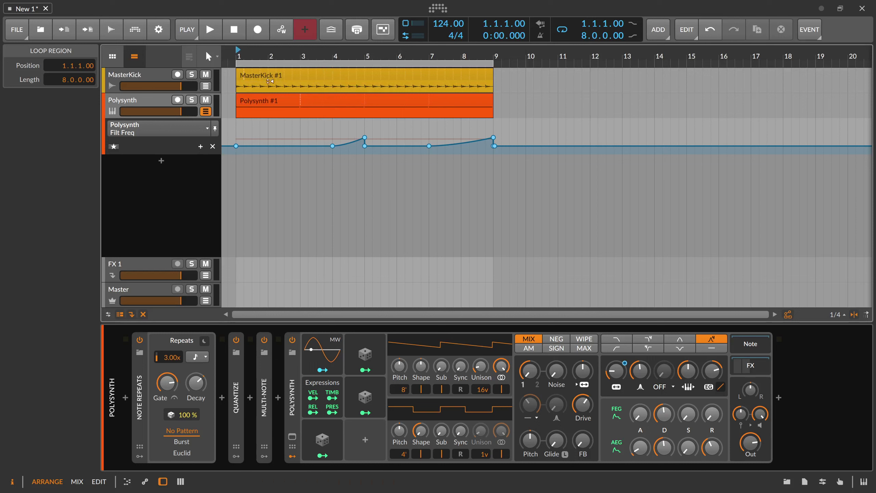
mouse_move(362, 138)
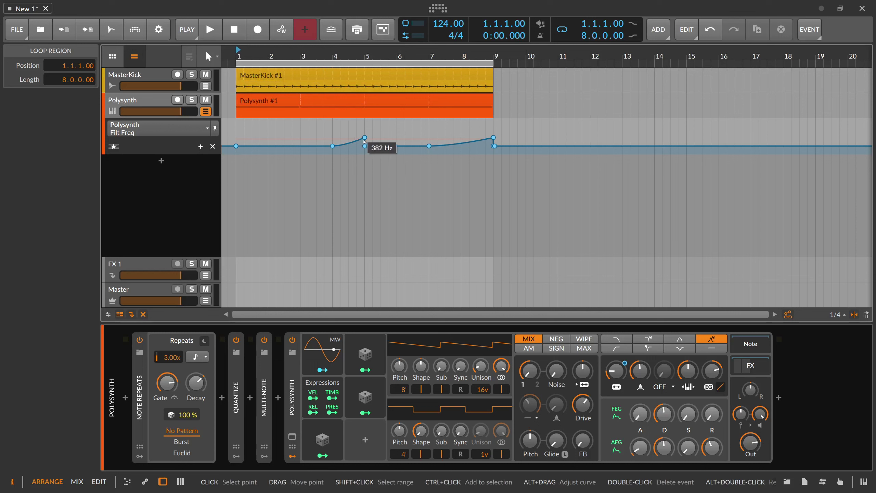
left_click_drag(363, 138, 364, 140)
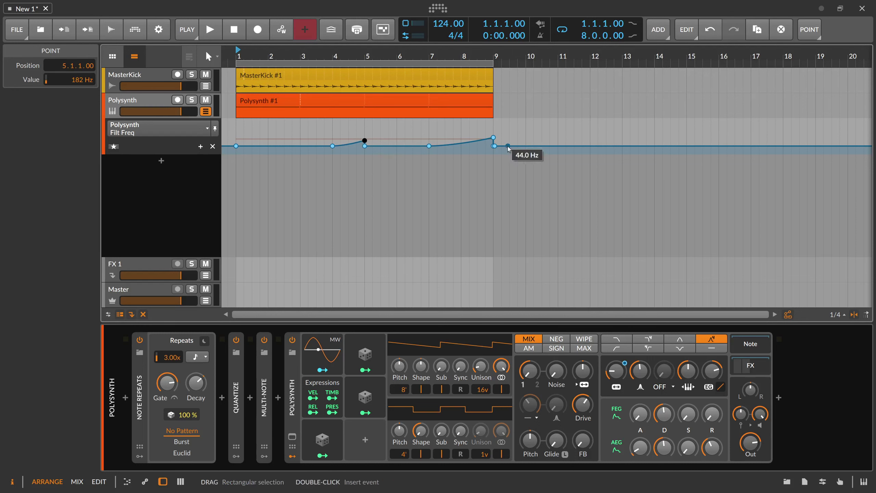
left_click(493, 138)
left_click_drag(493, 138, 493, 138)
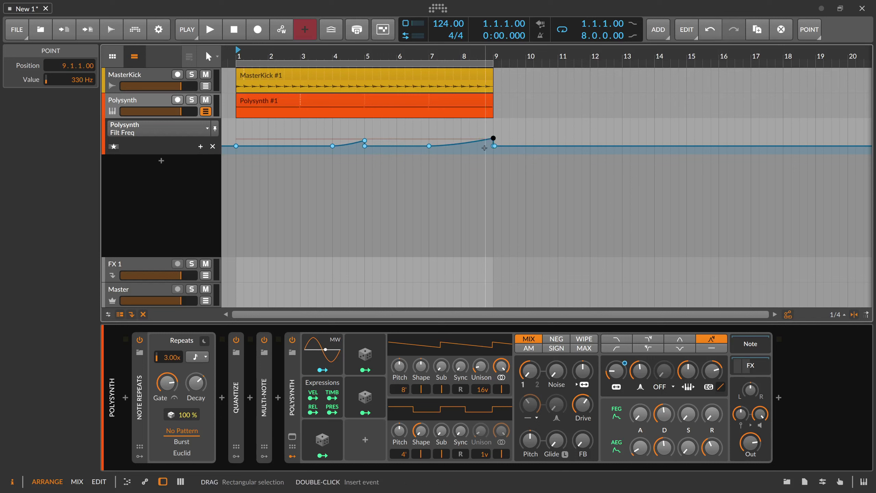
key("space")
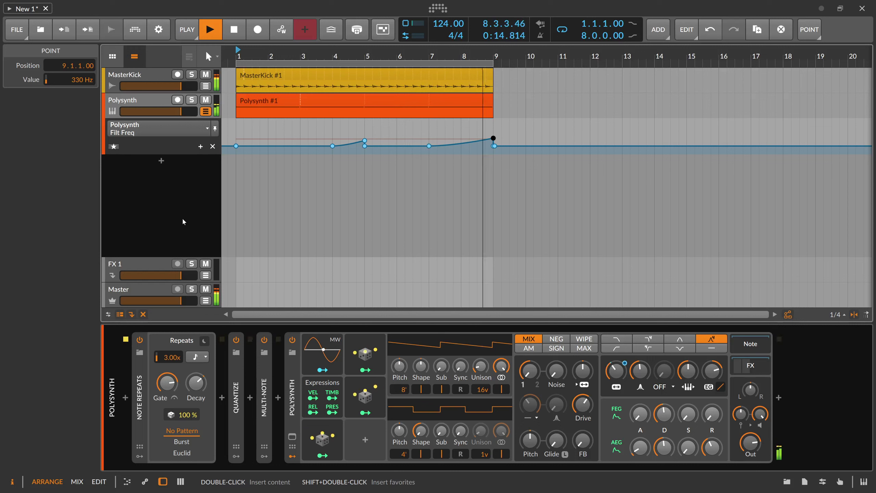
Stop playback and drop the bar-9 Filt Freq point to 249 Hz
key("space")
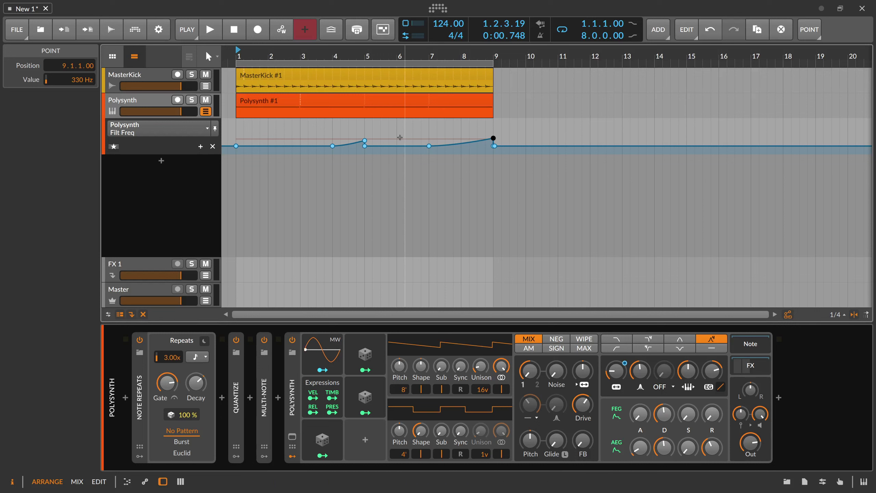
mouse_move(495, 151)
left_click_drag(493, 138, 493, 140)
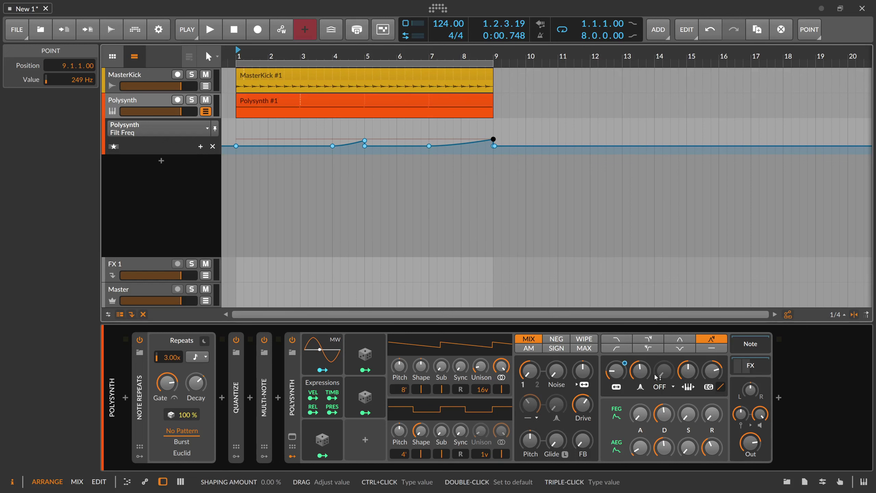
Switch the automation lane to FEG Amt and tune the filter envelope depth to about +48.82 st during playback
left_click(714, 372)
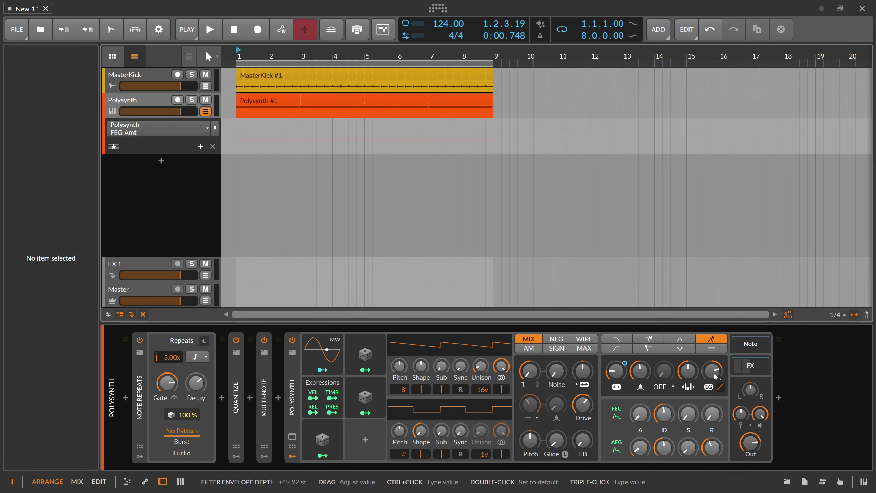
left_click_drag(350, 55, 313, 45)
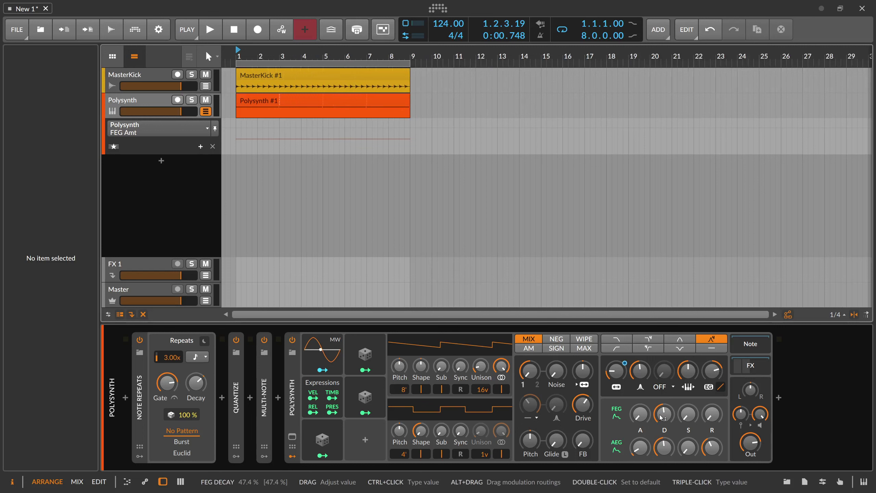
key("space")
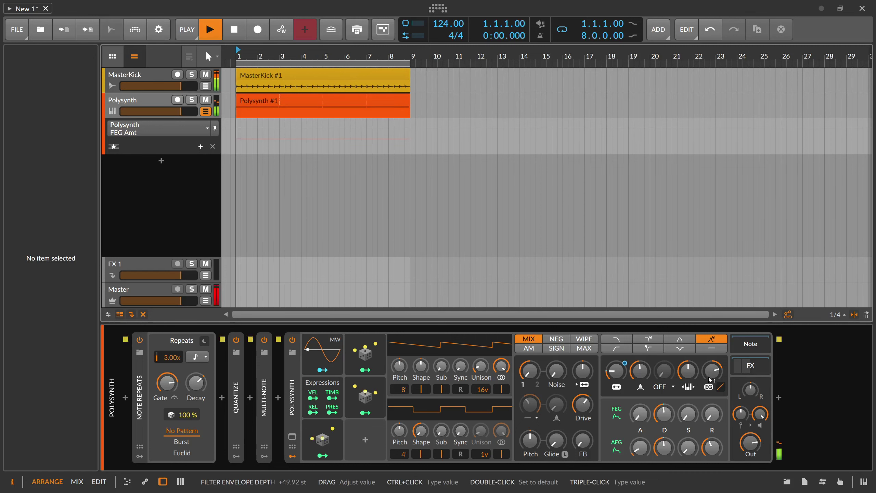
left_click_drag(713, 374, 713, 404)
mouse_move(712, 371)
left_mouse_down()
mouse_move(711, 340)
mouse_move(712, 360)
left_mouse_up()
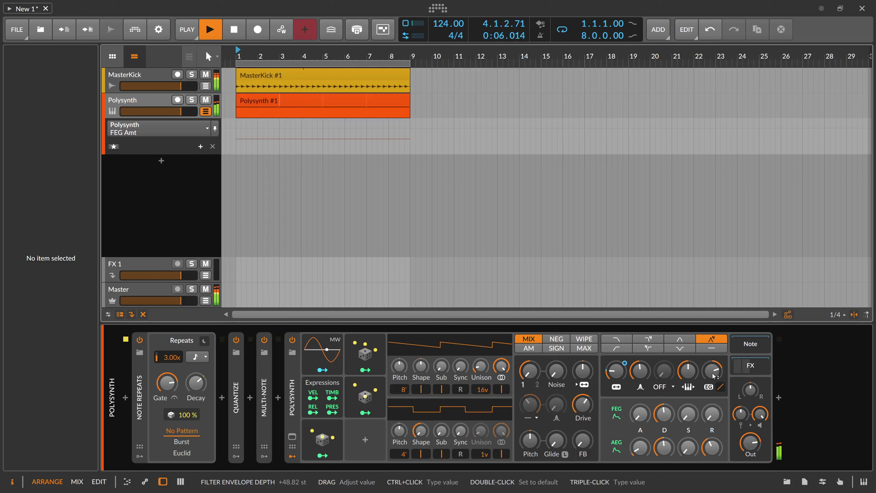
key("space")
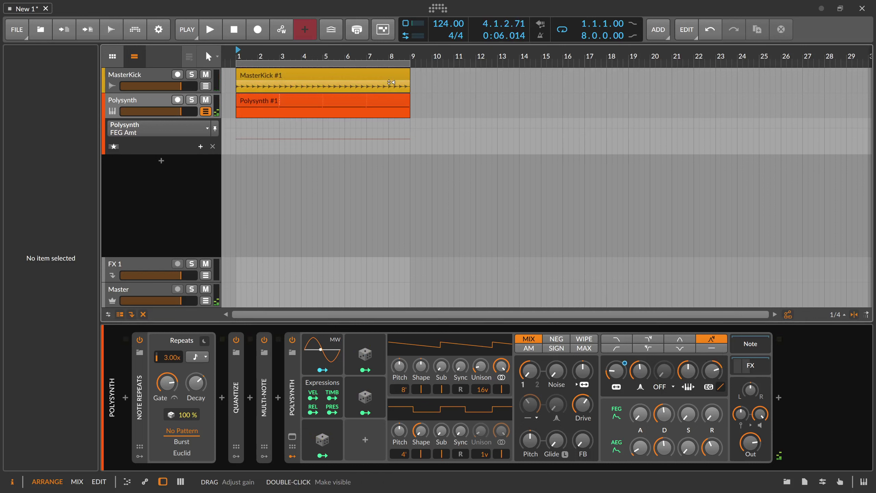
Duplicate the MasterKick and Polysynth clips so the #2 copies start at bar 9
left_click_drag(427, 76, 231, 108)
key("ctrl+d")
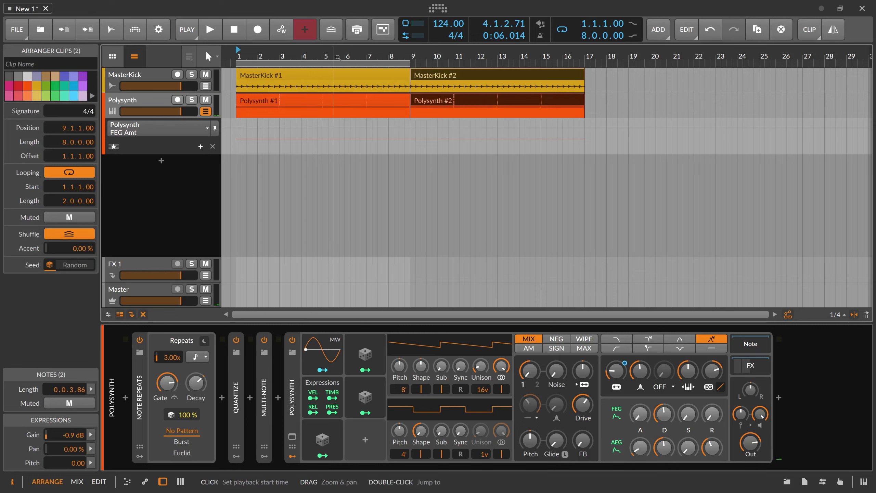
key("minus")
left_click(479, 75)
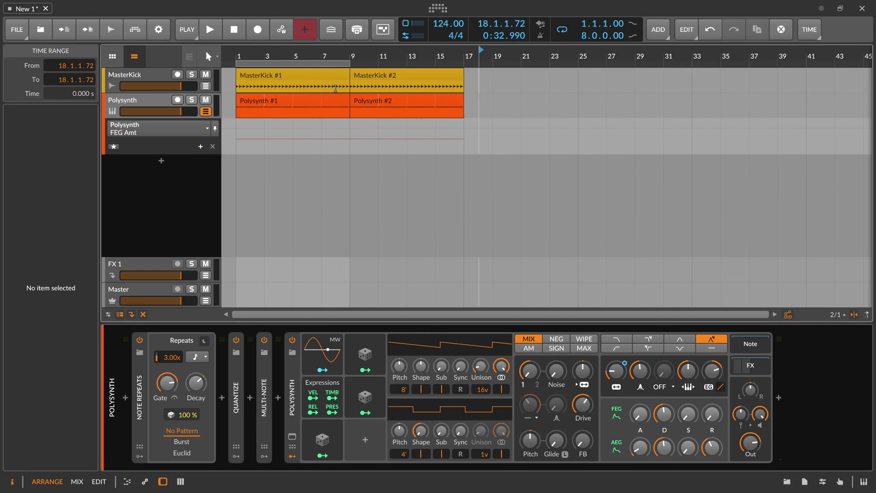
left_click_drag(464, 74, 520, 72)
Reselect the clip pairs, ending with MasterKick #1 and Polysynth #1 selected
left_click_drag(229, 71, 323, 107)
left_click_drag(264, 55, 270, 63)
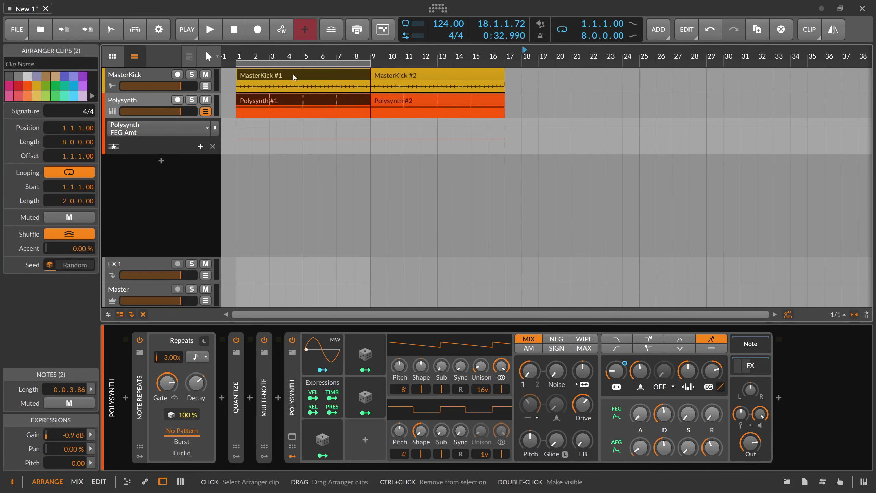
left_click_drag(231, 72, 294, 97)
left_click(448, 77)
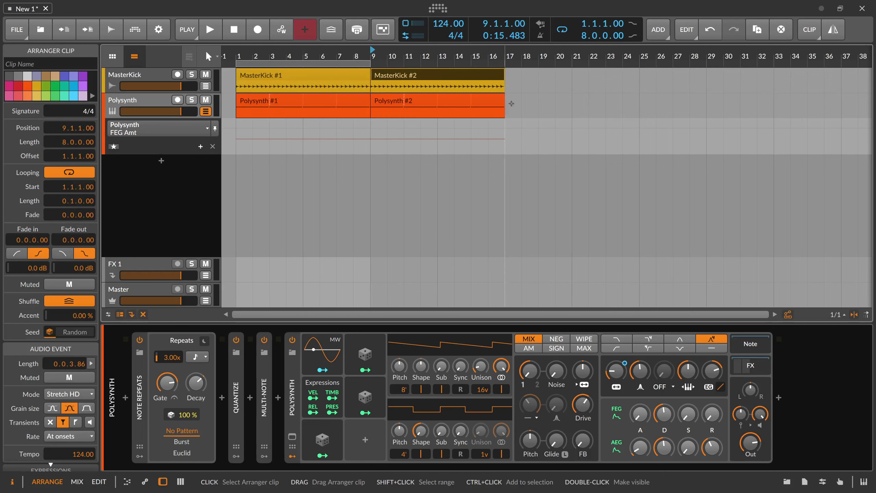
left_click_drag(512, 102, 380, 94)
left_click_drag(229, 71, 279, 100)
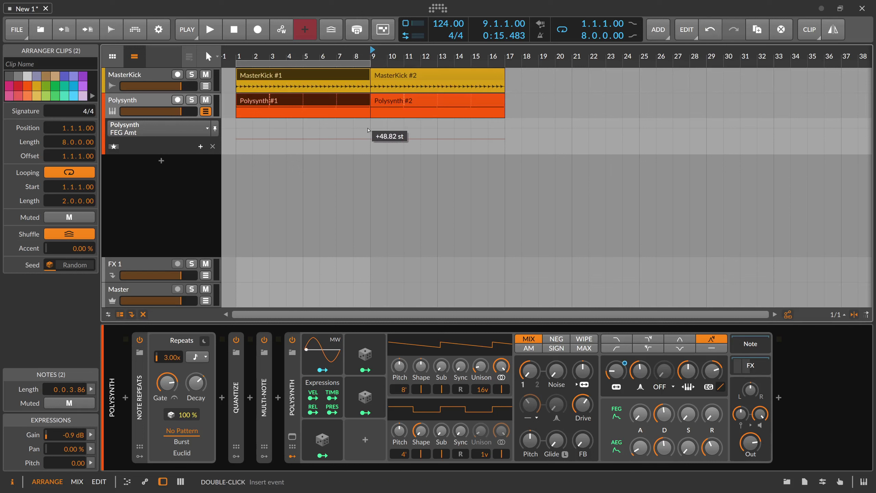
Insert a low FEG Amt automation point just before bar 9 and play from bar 1
left_click(717, 375)
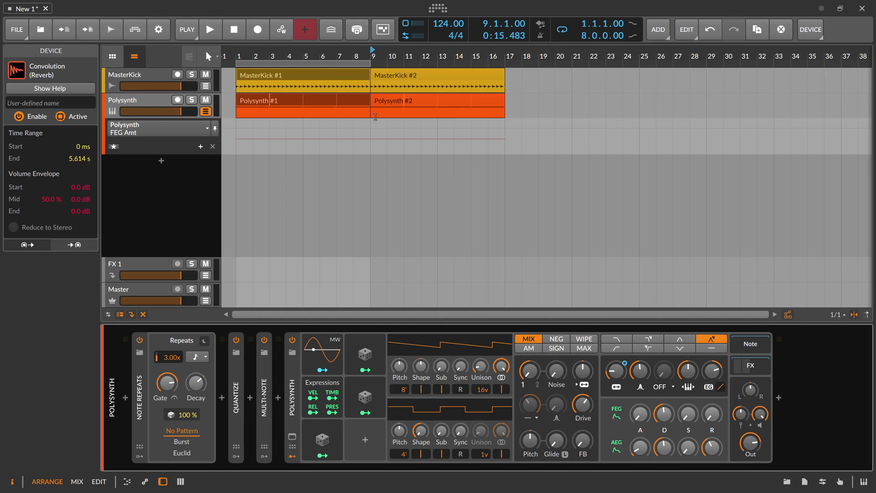
left_click(371, 130)
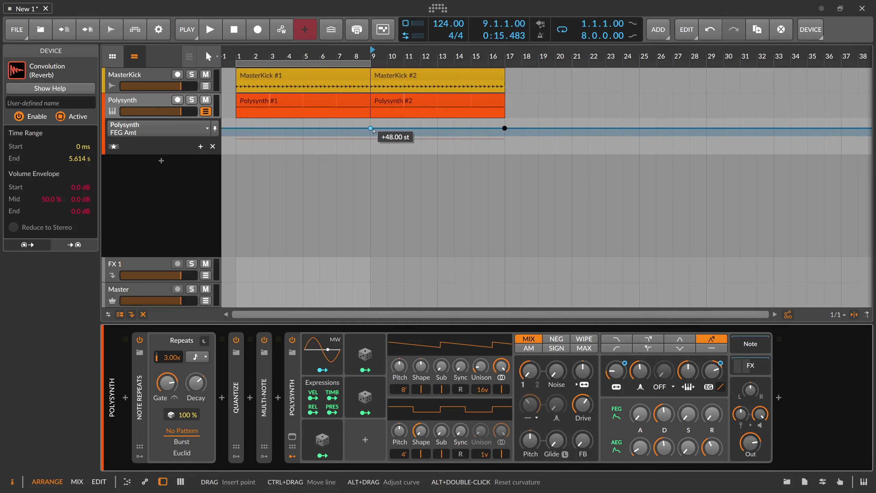
left_click_drag(379, 130, 361, 137)
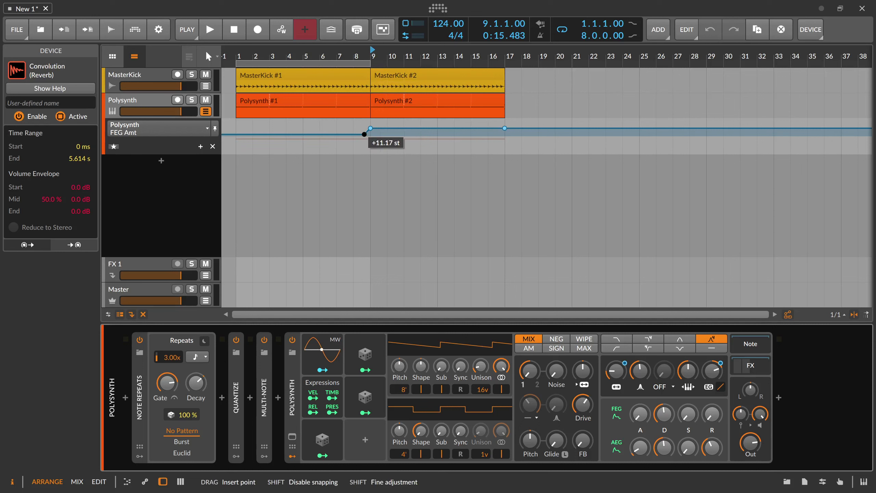
left_click_drag(364, 134, 364, 135)
left_click(238, 56)
key("space")
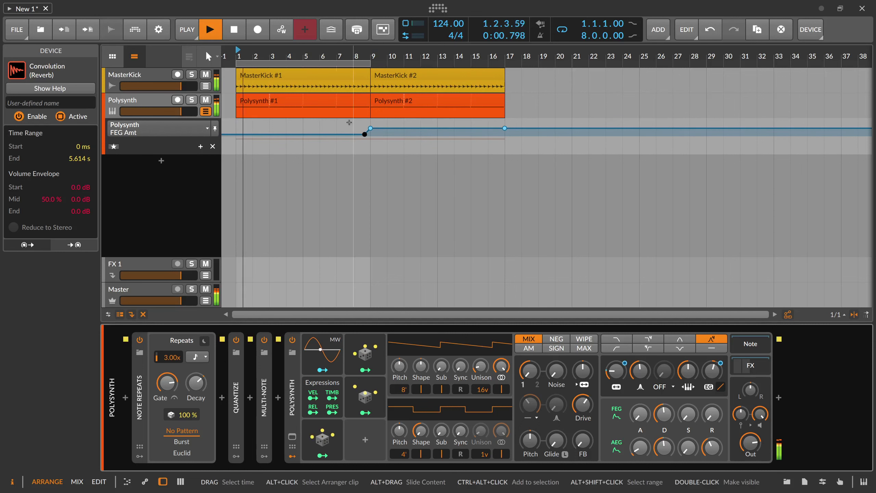
Set that FEG Amt point to exactly 24 semitones and extend the loop to bar 17
left_click(364, 134)
left_click_drag(364, 135, 364, 132)
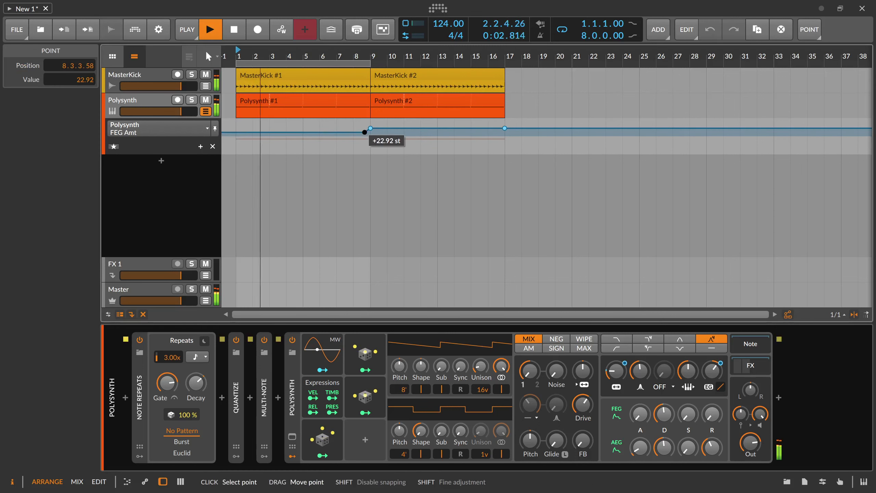
double_click(89, 80)
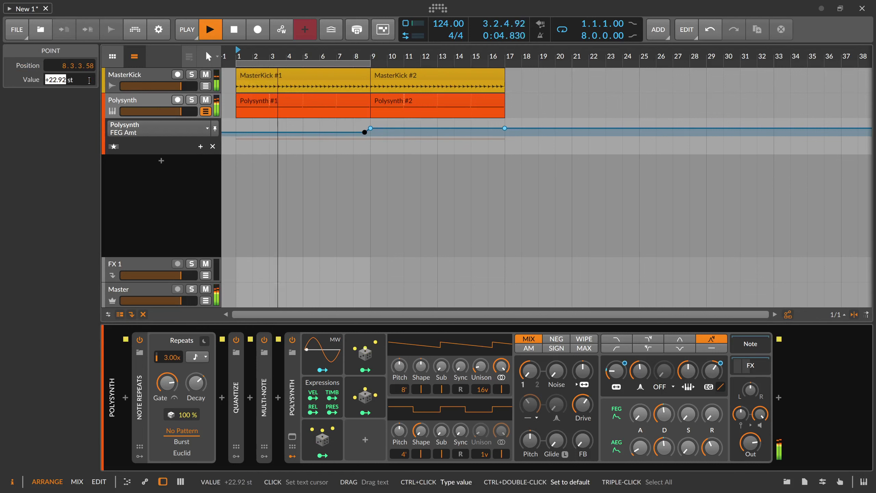
type("24")
key("Return")
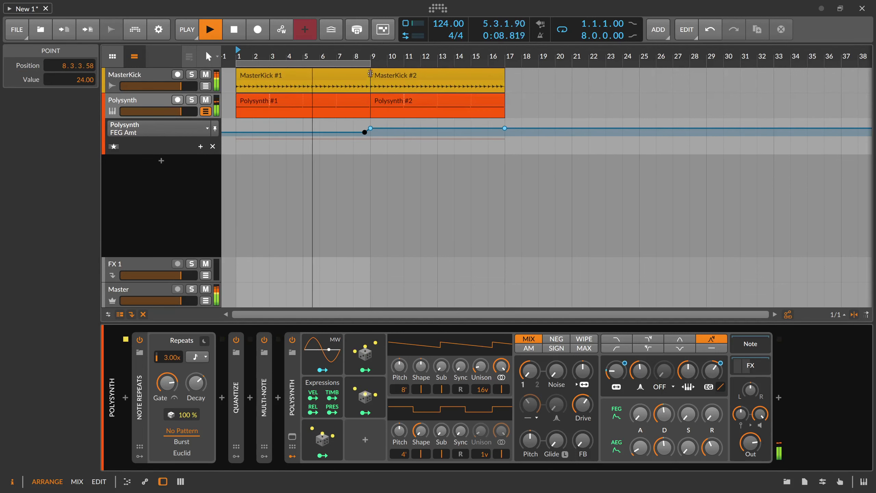
left_click_drag(369, 64, 501, 69)
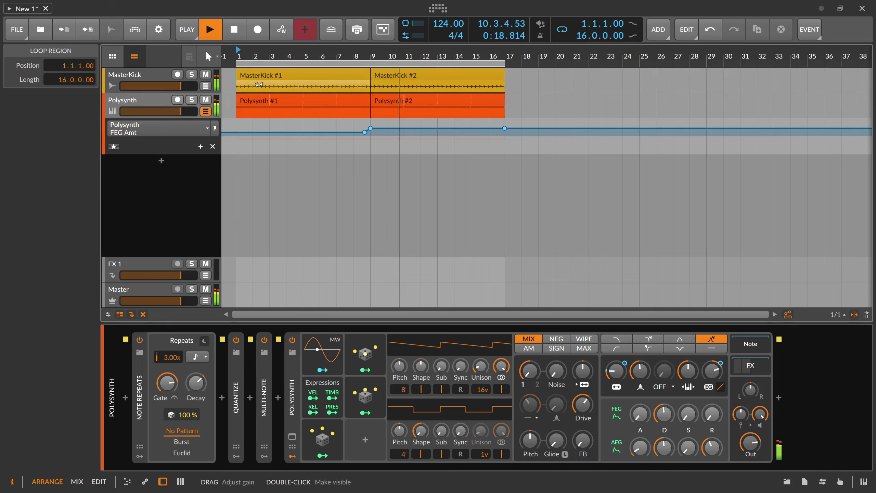
Stop playback, select MasterKick #1 with Polysynth #1, then clear the selection
key("space")
left_click(332, 87)
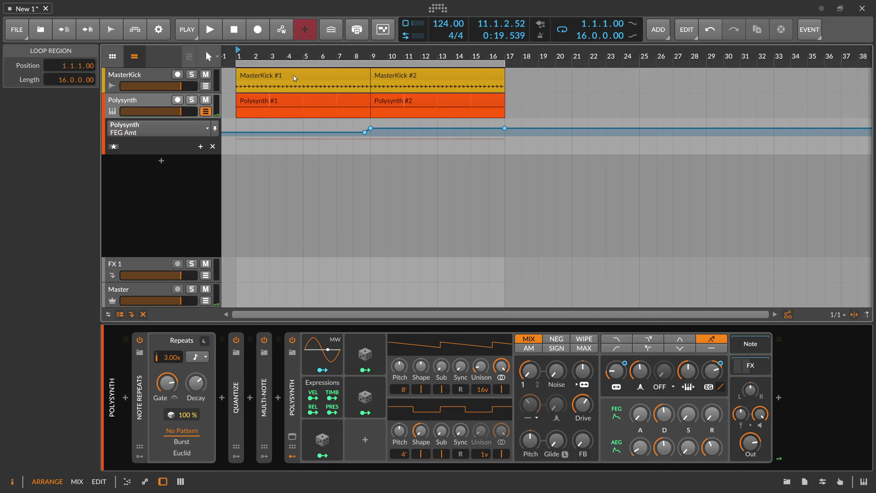
left_click(250, 75)
left_click(299, 101, "shift")
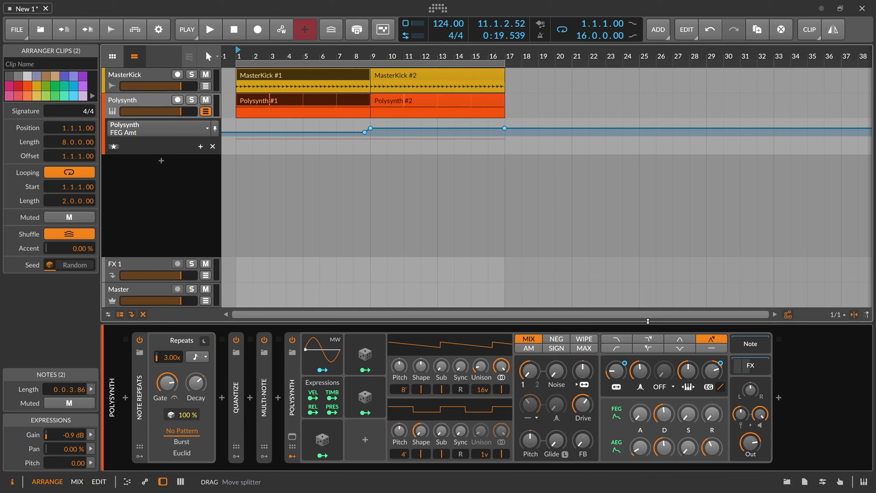
left_click(239, 182)
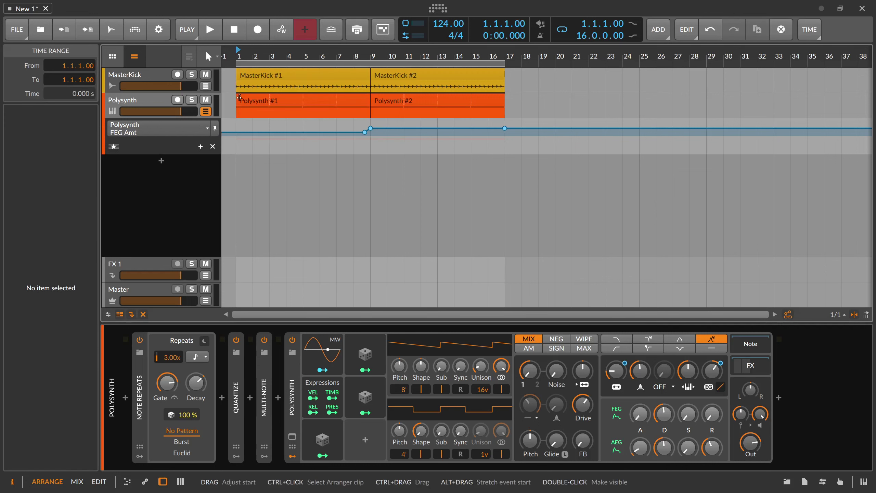
Inspect the Polysynth and MasterKick clips, then bring up the Polysynth's Convolution and Delay-2 effects chain
left_click(319, 105)
left_click(392, 107)
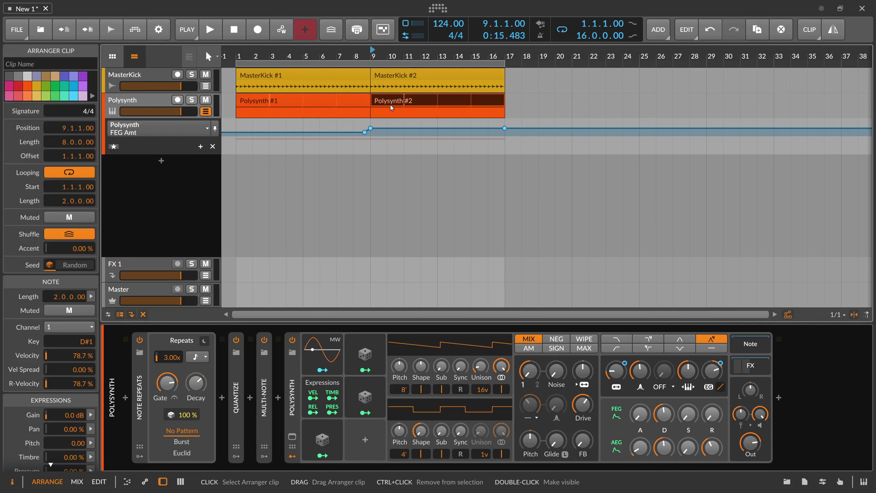
left_click(328, 103)
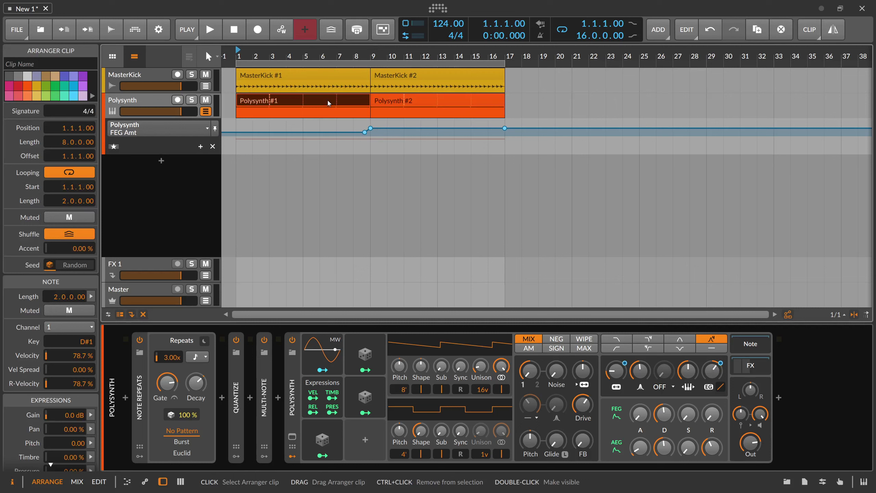
left_click(323, 80)
left_click(367, 99)
left_click(391, 100)
left_click(386, 76)
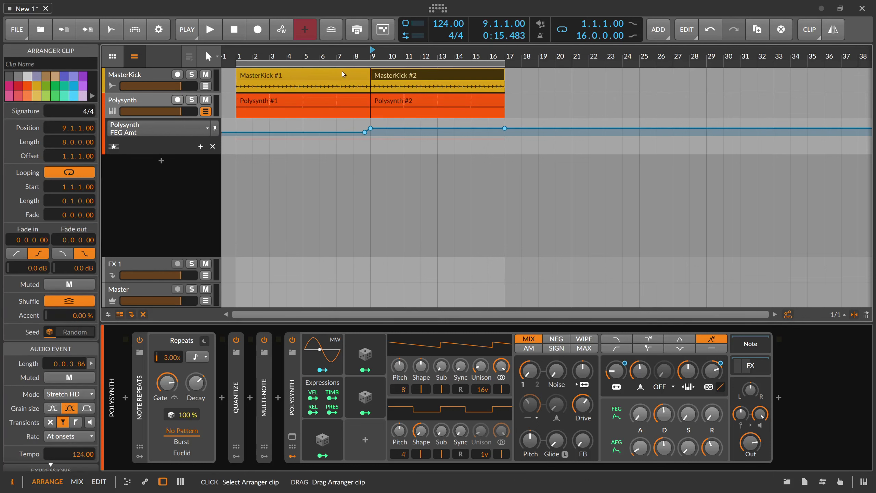
left_click(343, 74)
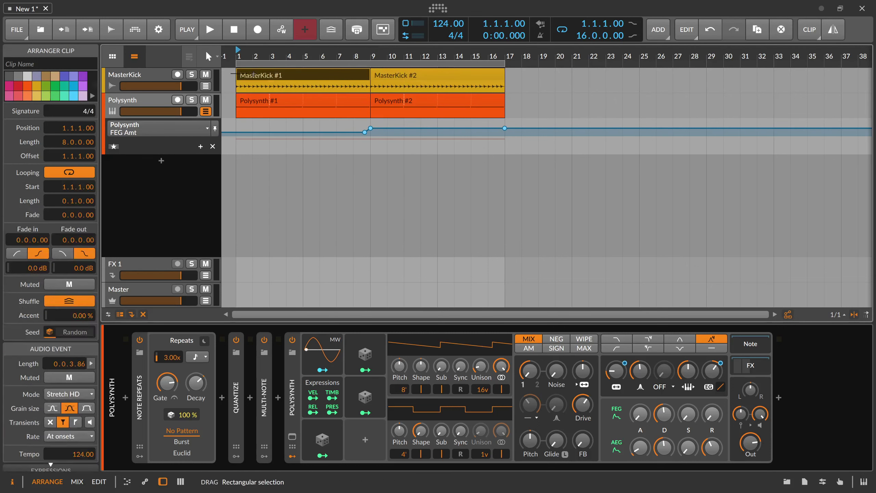
left_click_drag(253, 74, 343, 145)
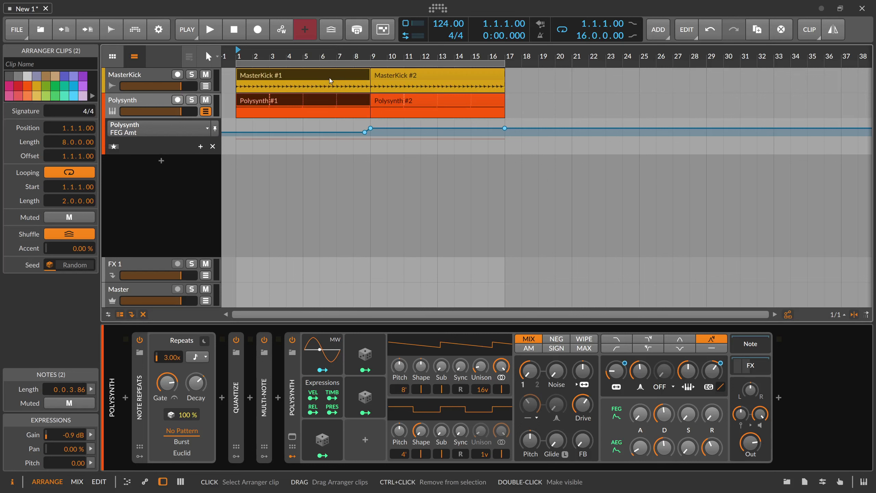
left_click(754, 366)
scroll(552, 403, "right", 10)
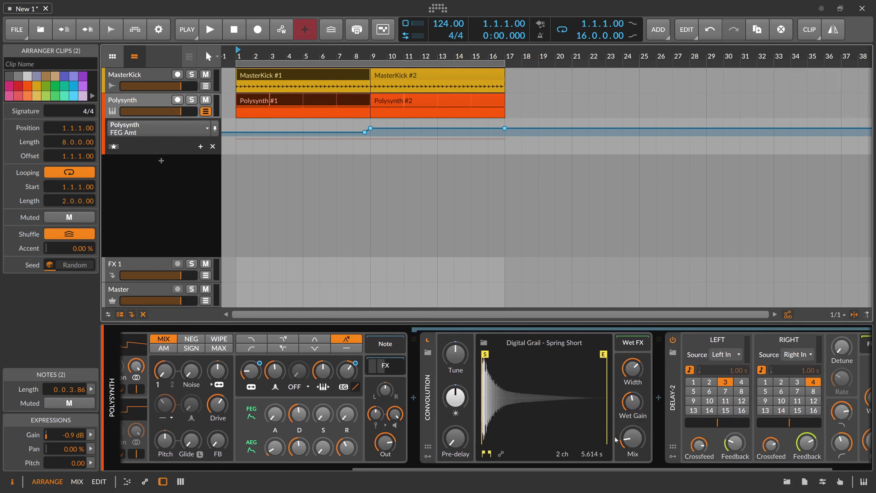
Show the Convolution Mix lane and set a bar-1 automation point at 83.3%
left_click(627, 439)
left_click_drag(632, 438, 629, 443)
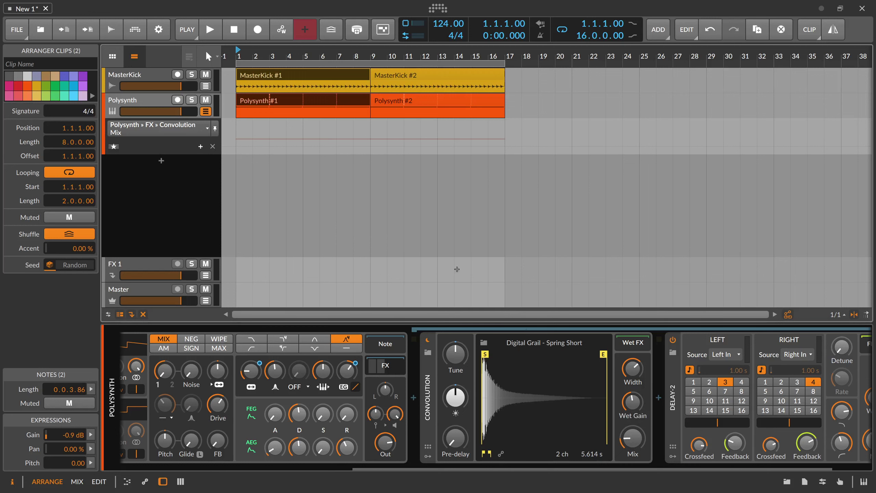
left_click(236, 147)
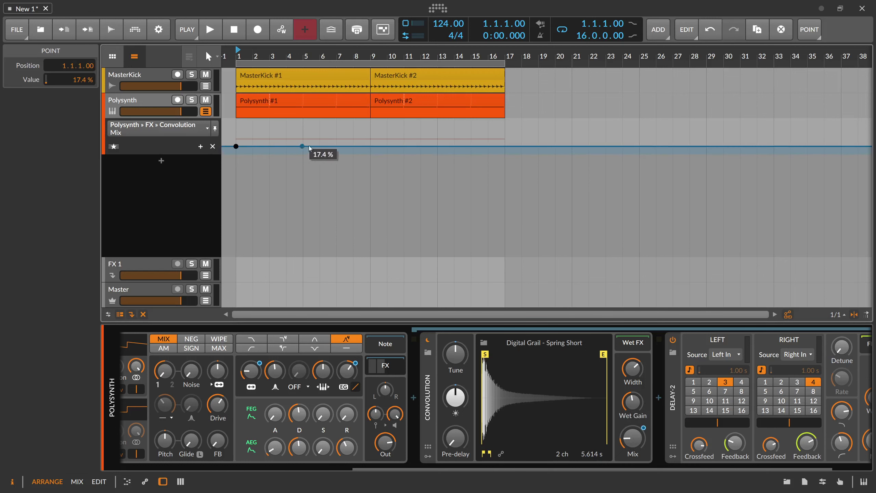
left_click(371, 147)
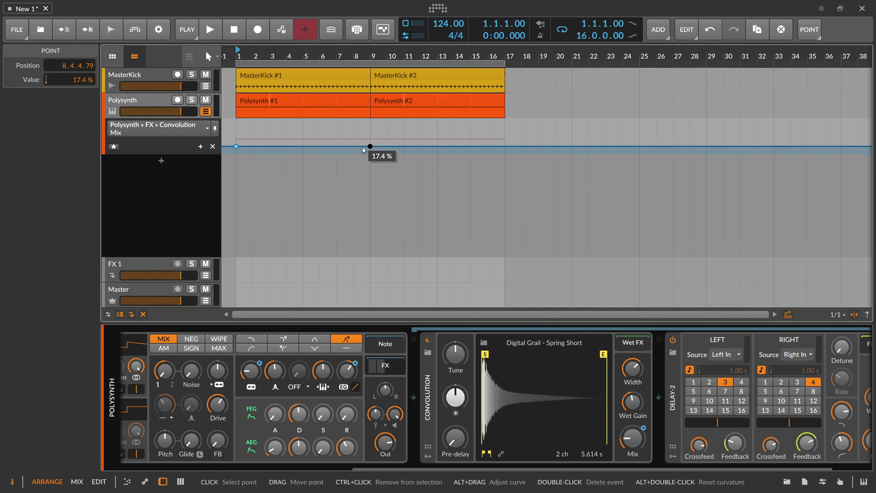
key("Delete")
left_click_drag(236, 147, 236, 126)
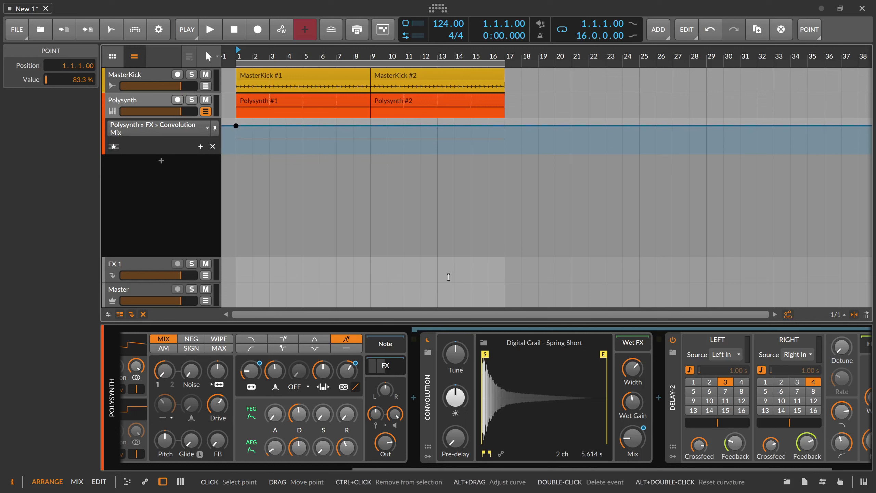
key("space")
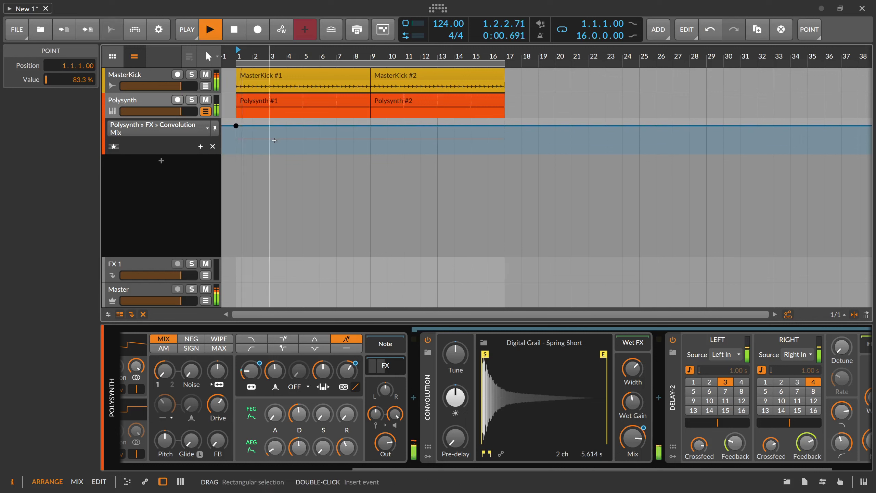
Draw the Convolution Mix dip to 11.8% across bars 9–16, rising to 95% at bar 17
left_click_drag(290, 126, 330, 136)
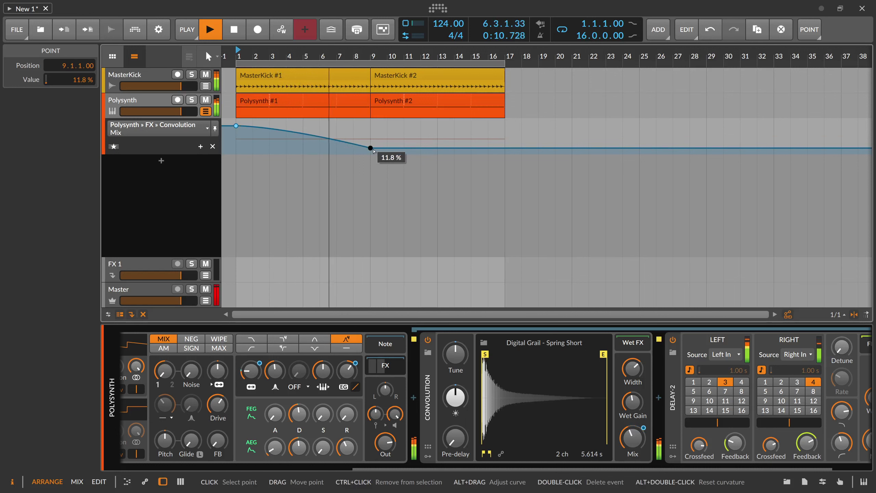
left_click_drag(354, 143, 353, 133)
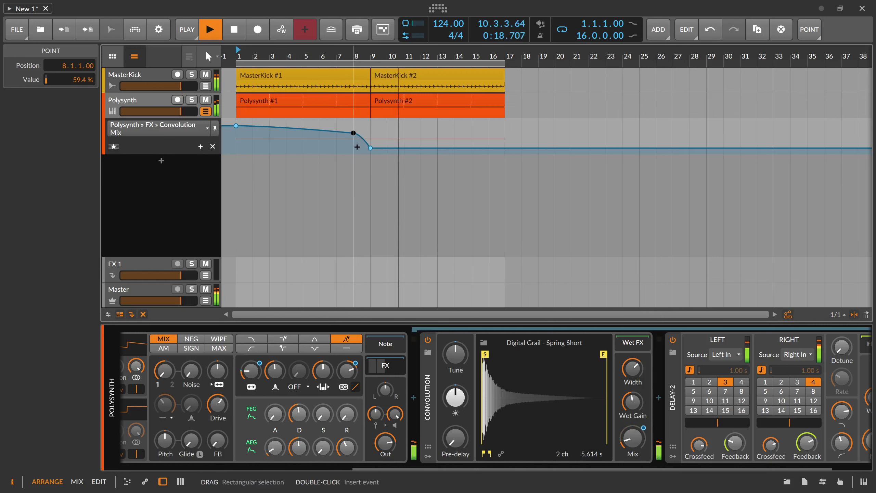
left_click(487, 148)
left_click_drag(497, 148, 505, 128)
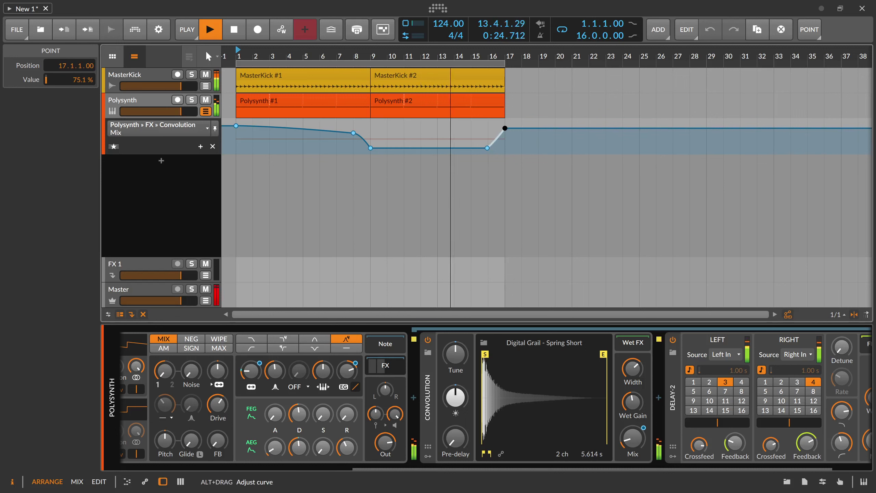
left_click_drag(506, 130, 506, 123)
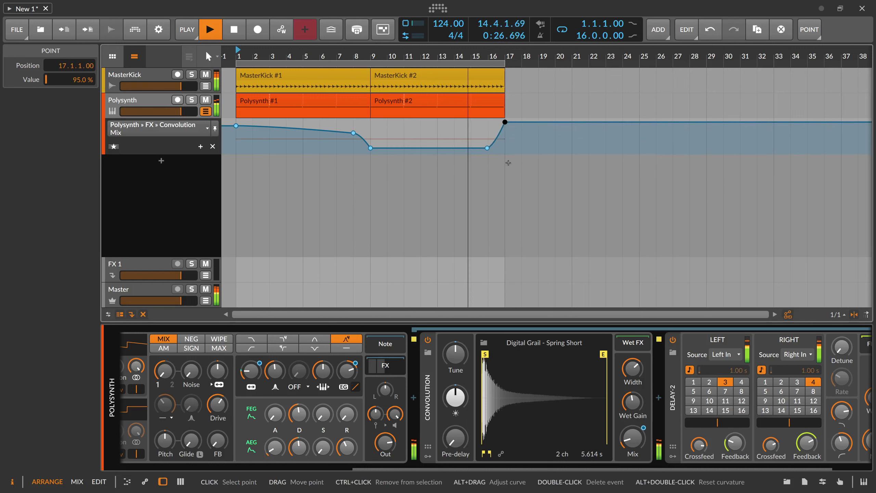
left_click_drag(388, 469, 420, 466)
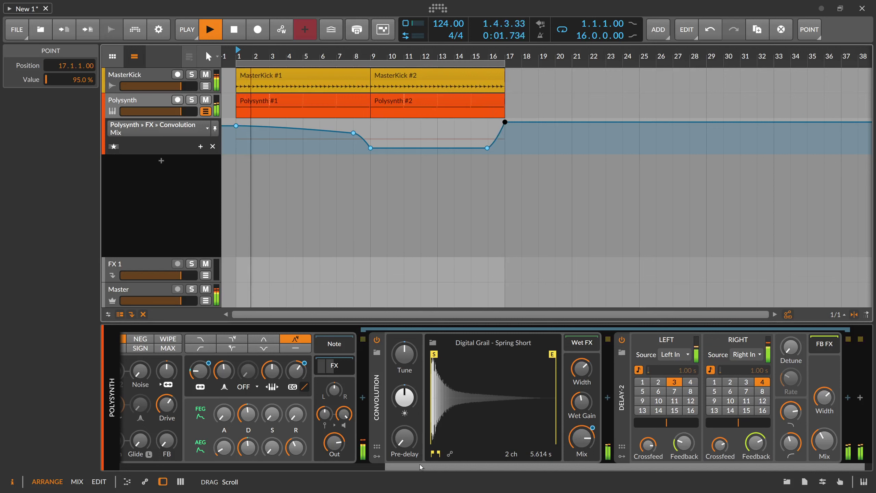
key("space")
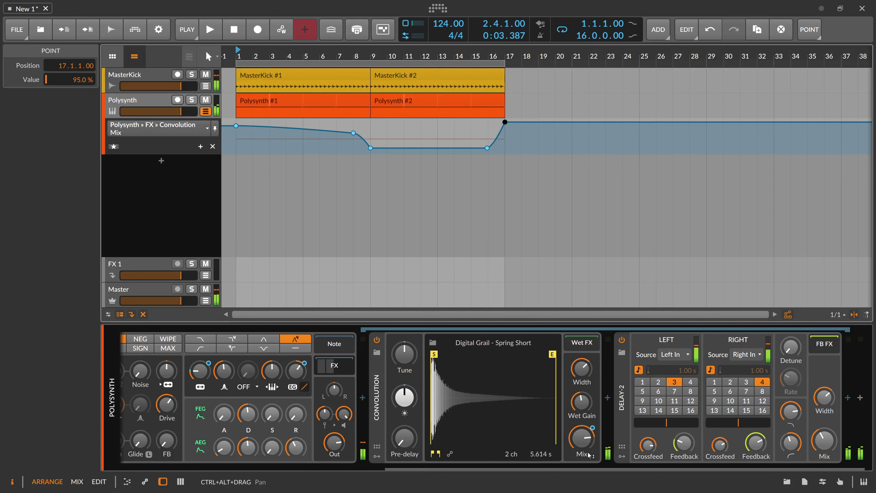
left_click(818, 447)
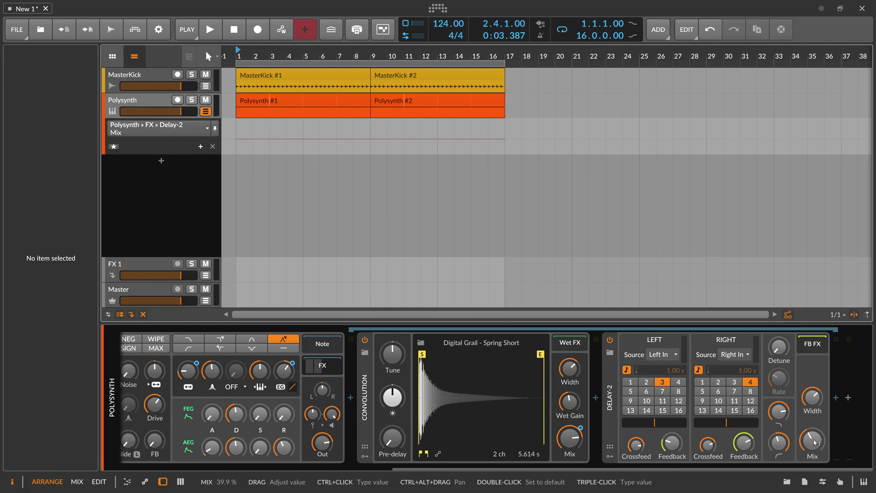
double_click(372, 140)
double_click(504, 139)
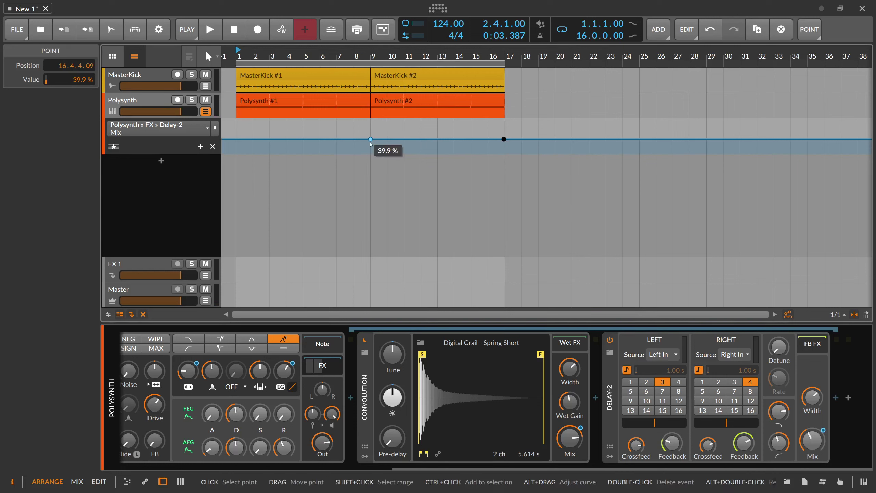
left_click_drag(376, 139, 378, 151)
left_click_drag(479, 142, 478, 144)
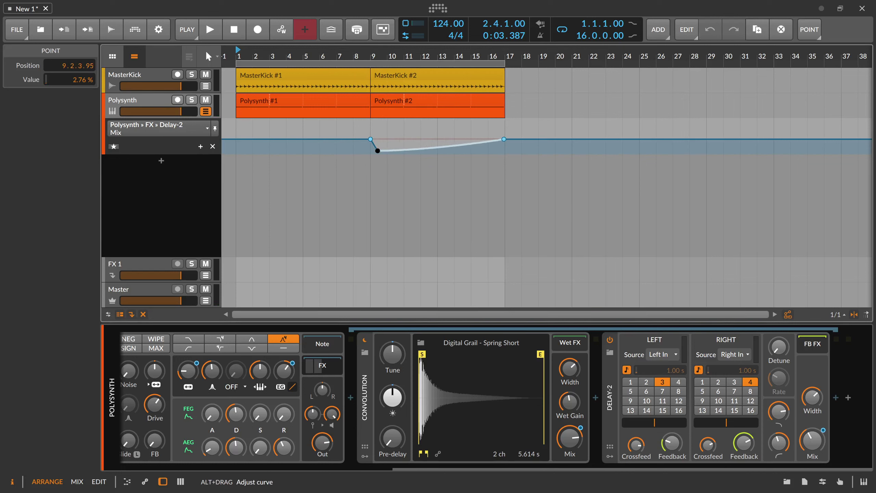
left_click_drag(243, 139, 344, 146)
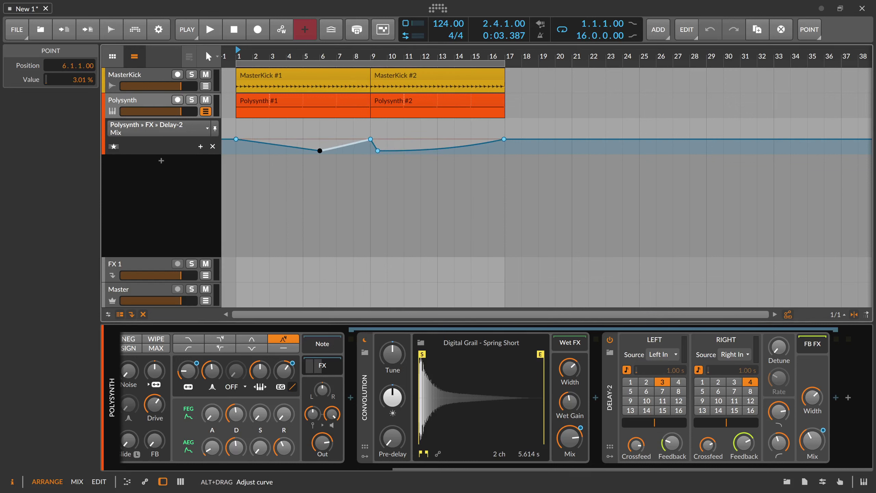
left_click_drag(256, 143, 255, 150)
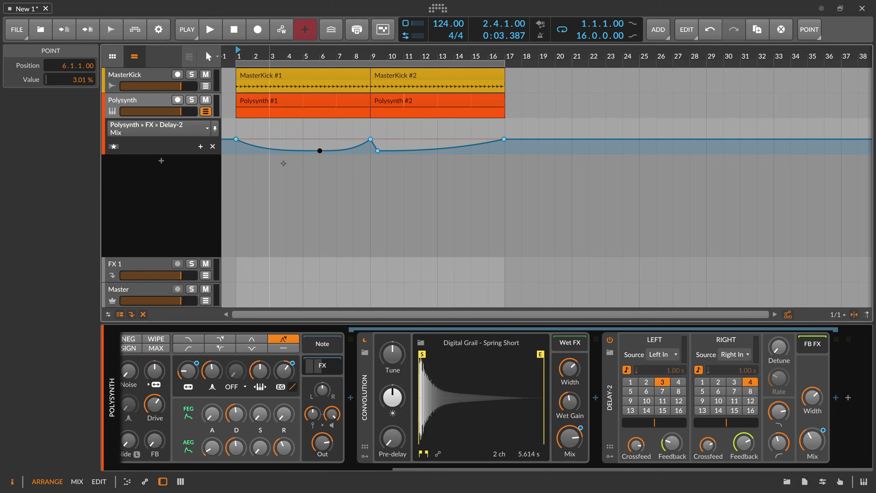
mouse_move(318, 153)
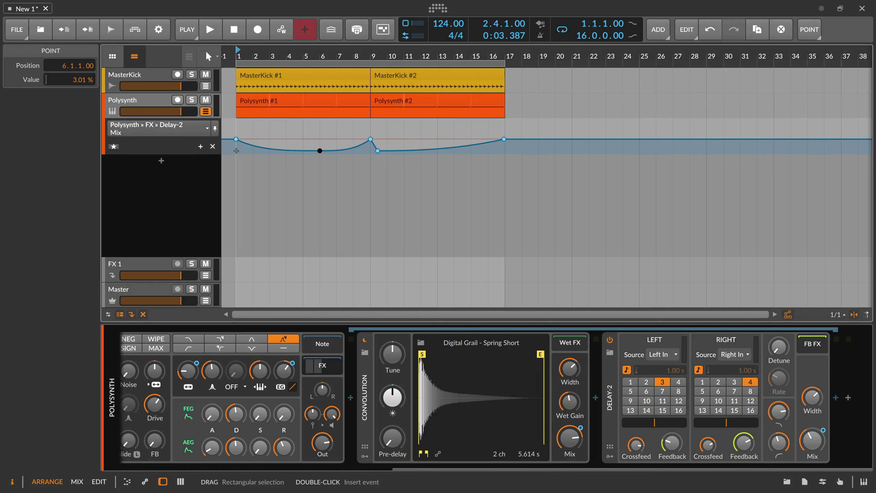
Display the Convolution Mix, Filter Envelope Depth and Filter Frequency lanes, then play from bar 9
left_click(114, 147)
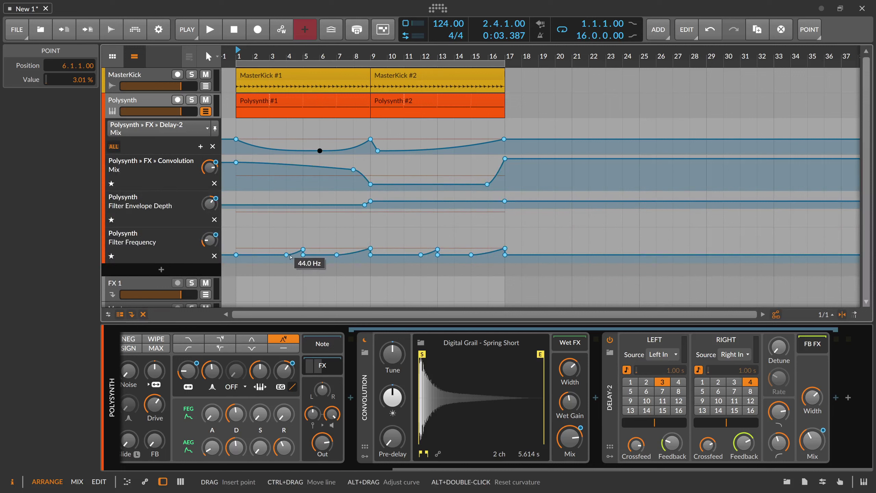
double_click(302, 255)
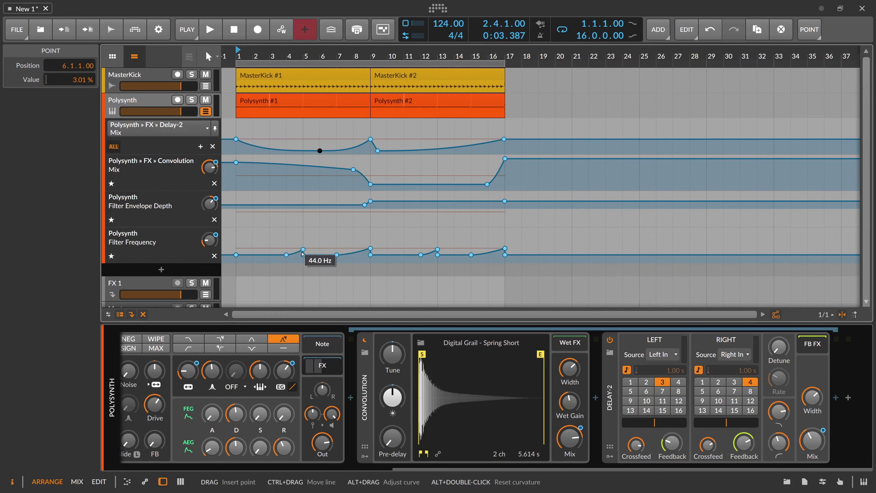
key("ctrl+z")
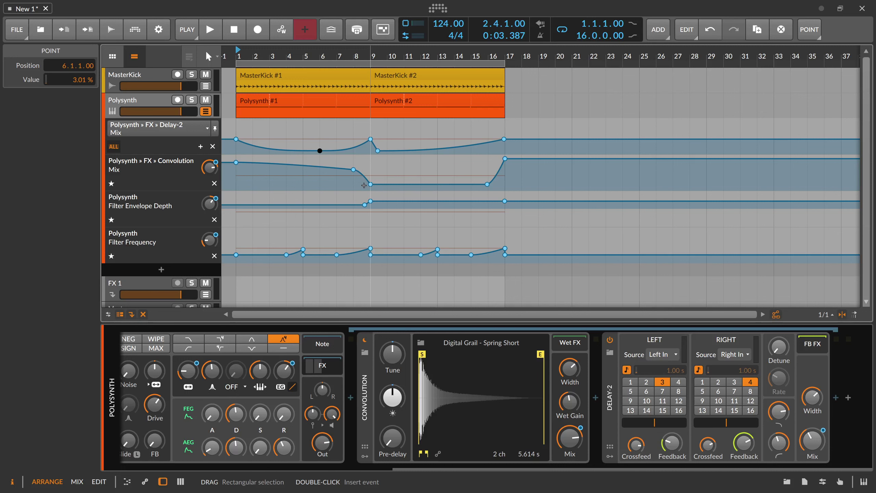
double_click(371, 54)
left_click_drag(371, 55, 371, 63)
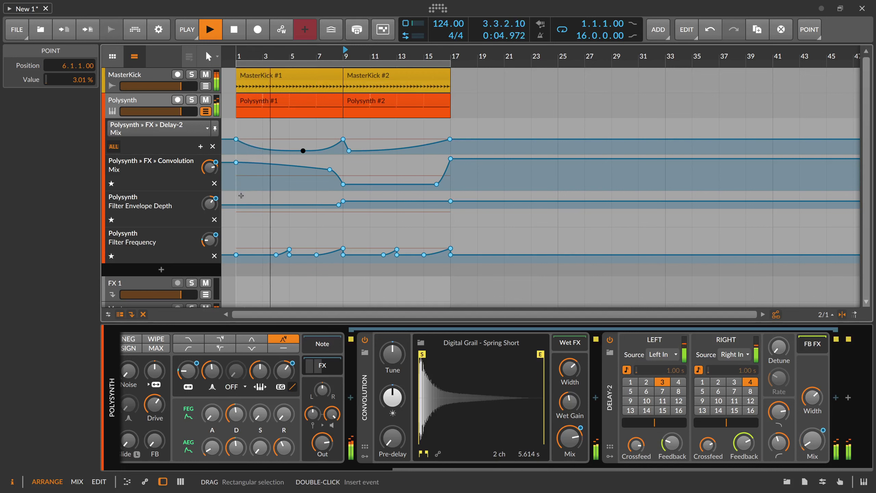
Lower the bar 1 and bar 8 Convolution Mix points, the bar 8 point to 27.9%
left_click_drag(236, 162, 236, 171)
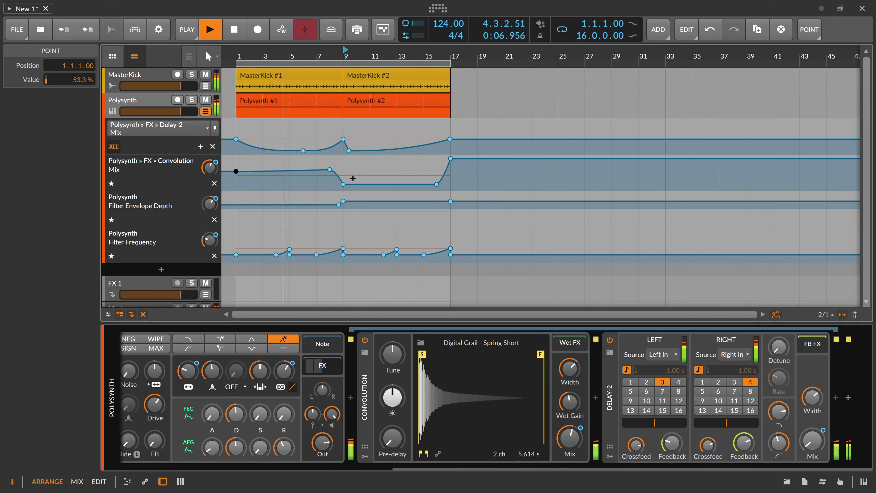
left_click_drag(330, 170, 330, 176)
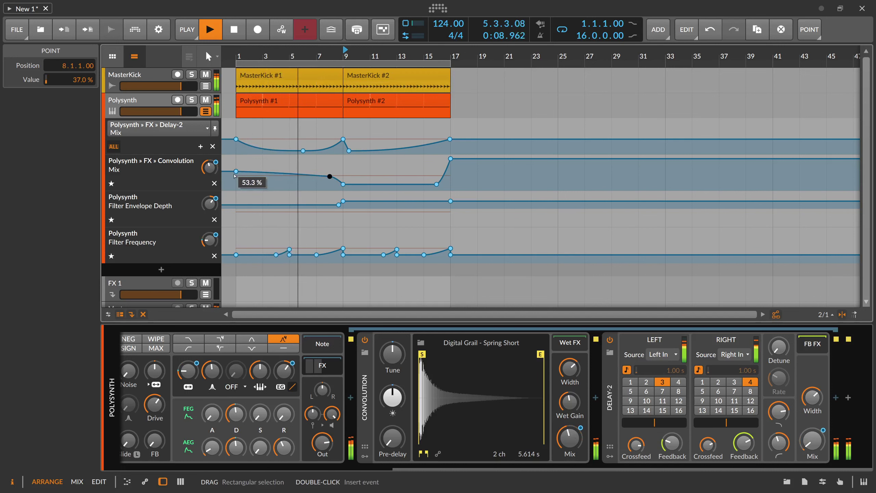
left_click_drag(236, 172, 236, 176)
left_click_drag(329, 176, 330, 178)
Duplicate the four kick and Polysynth clips after bar 17 and loop bars 1–33
key("space")
left_click_drag(468, 105, 250, 75)
key("ctrl+d")
key("minus")
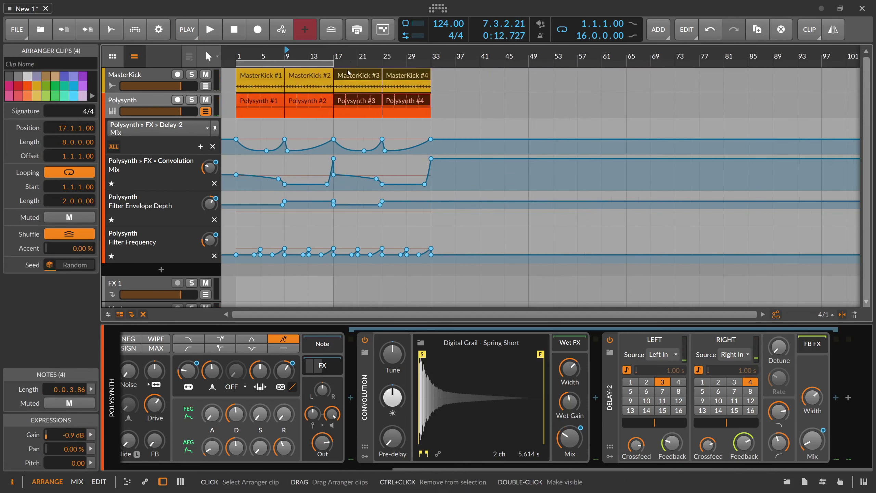
left_click_drag(339, 57, 431, 59)
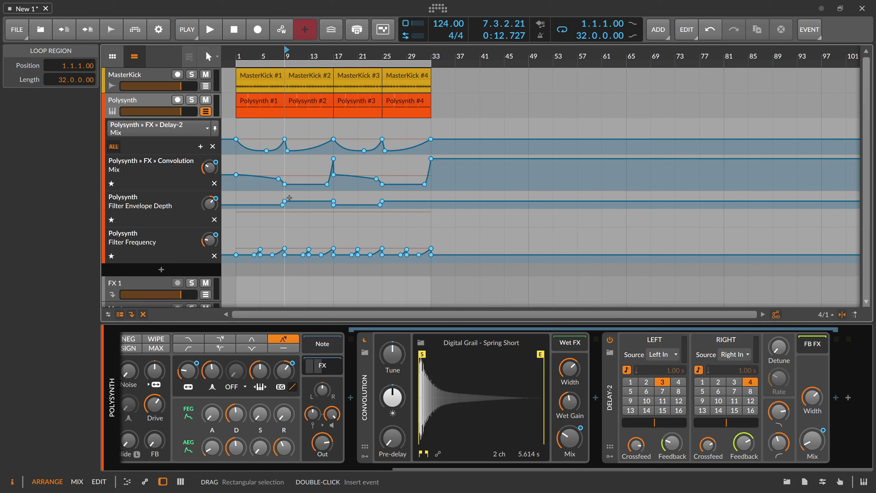
Zoom the timeline in and put the play position back at bar 1
mouse_move(290, 200)
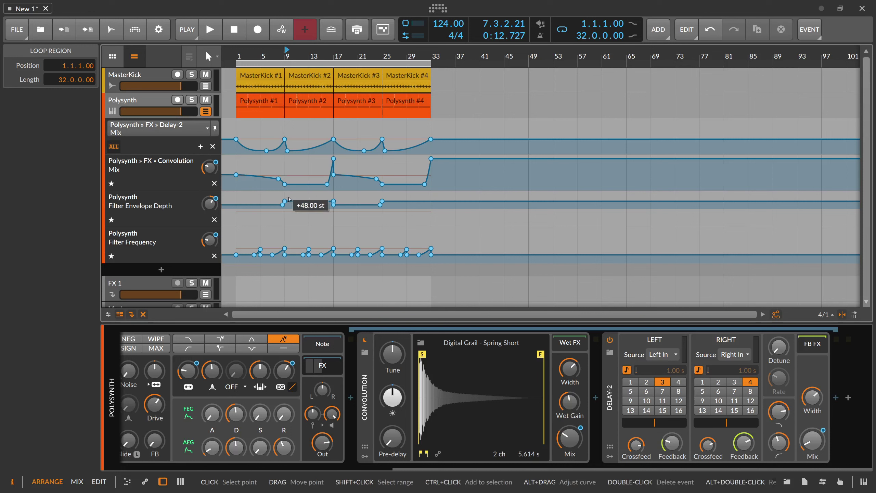
left_click(247, 53)
left_click_drag(247, 52, 506, 118)
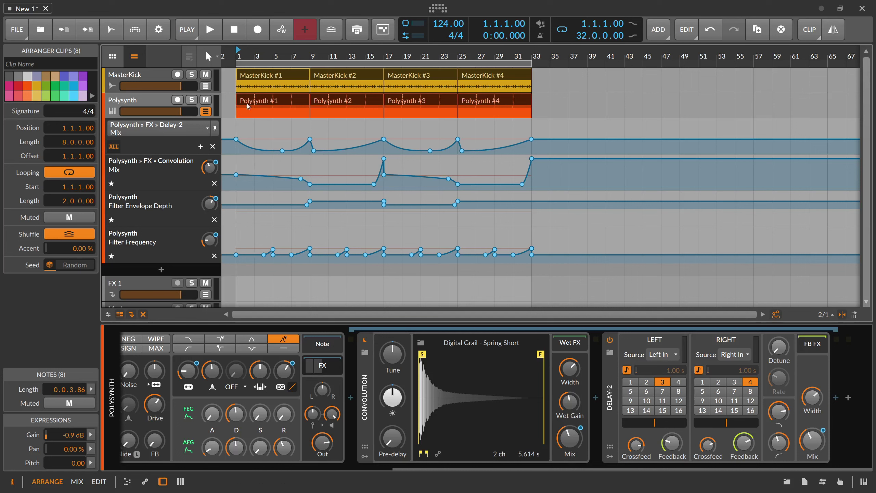
left_click(536, 62)
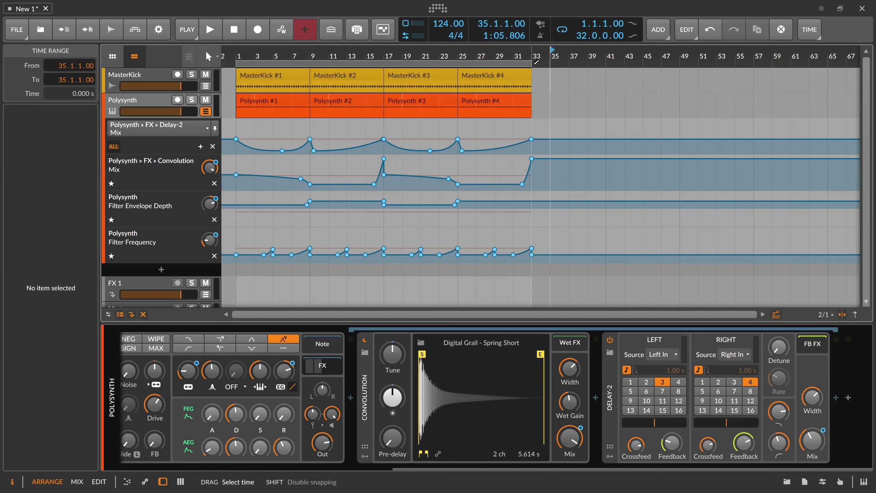
left_click(533, 61)
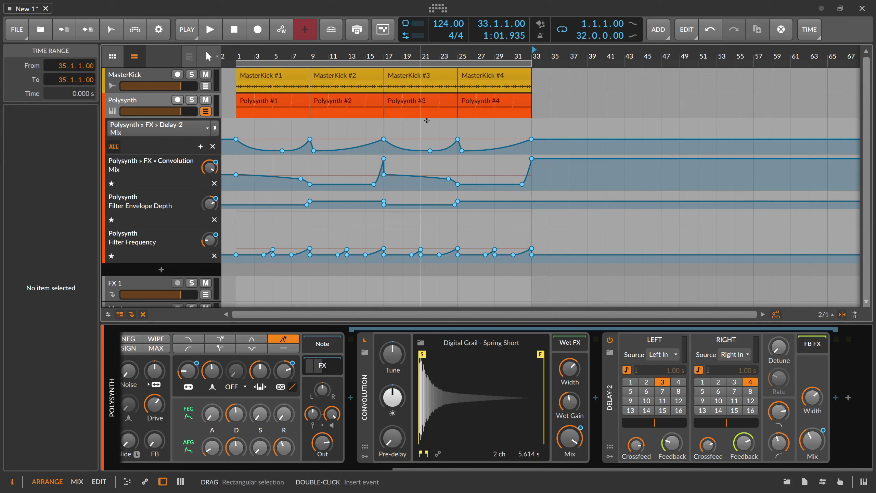
left_click(270, 66)
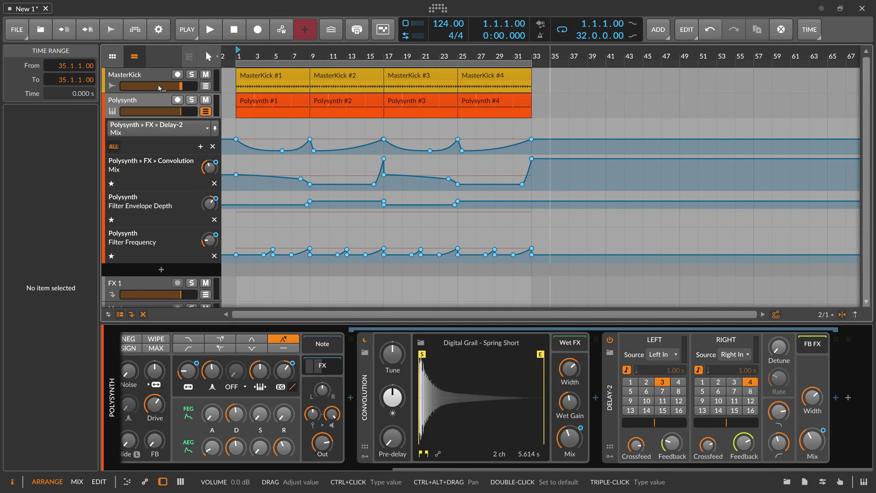
Bring the Note Repeats device into view and show its Rate automation lane
left_click_drag(396, 467, 385, 467)
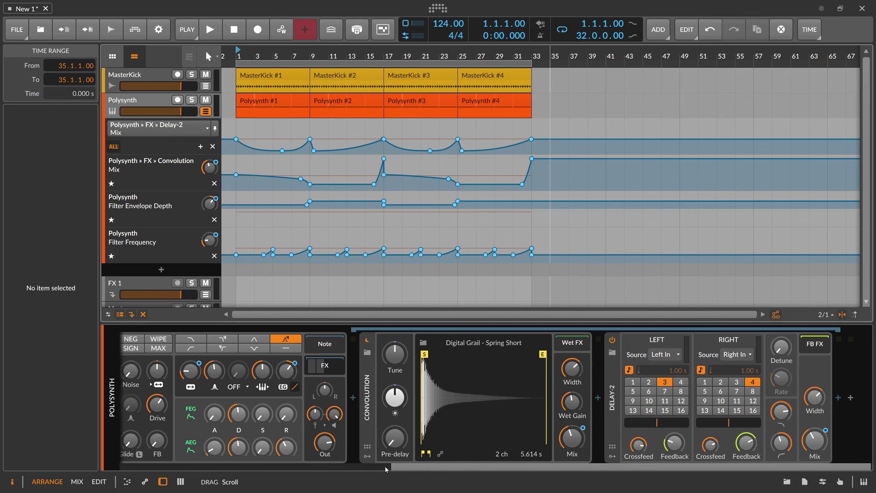
left_click(386, 469)
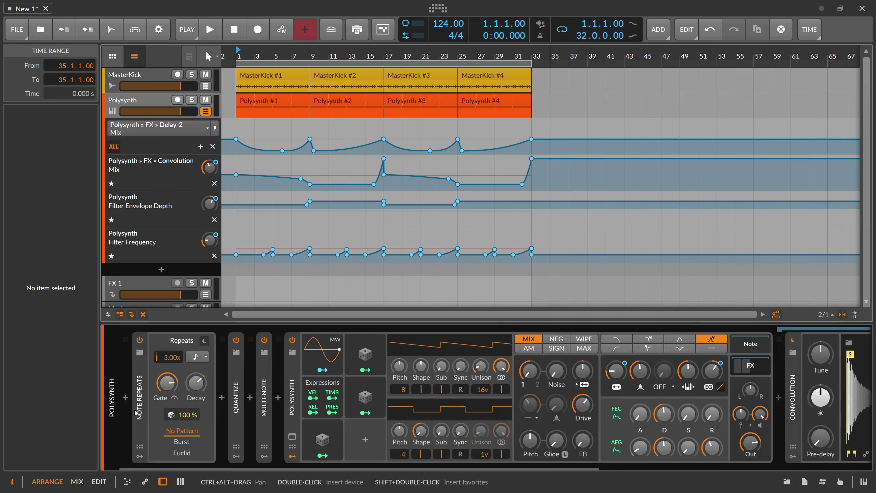
left_click(174, 357)
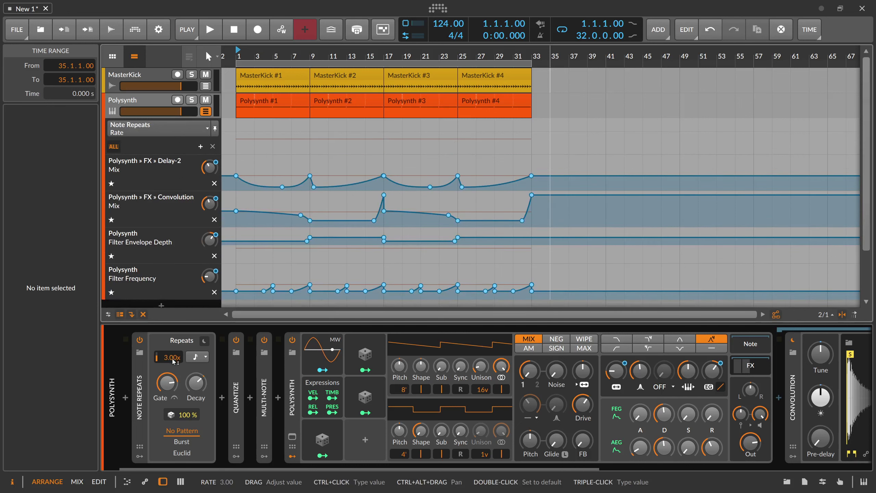
Add Rate points at bar 1, bar 31 and just before bar 33, raising the last to 14.54
double_click(514, 129)
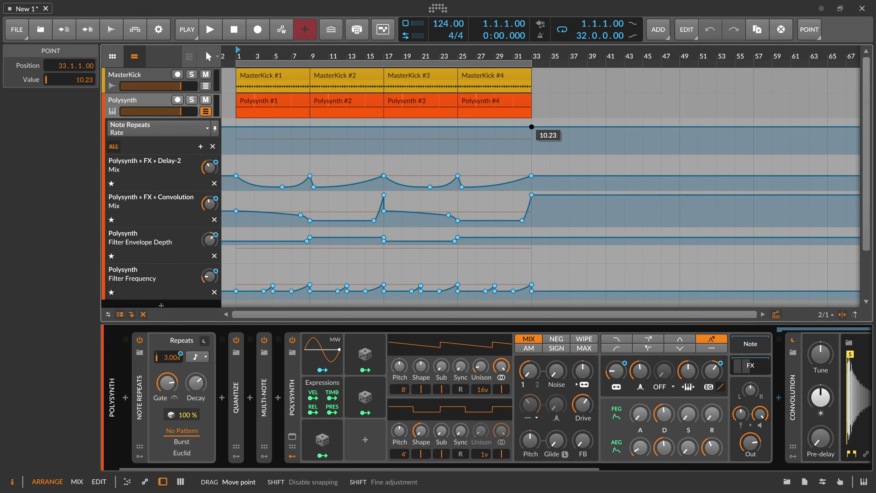
key("ctrl+z")
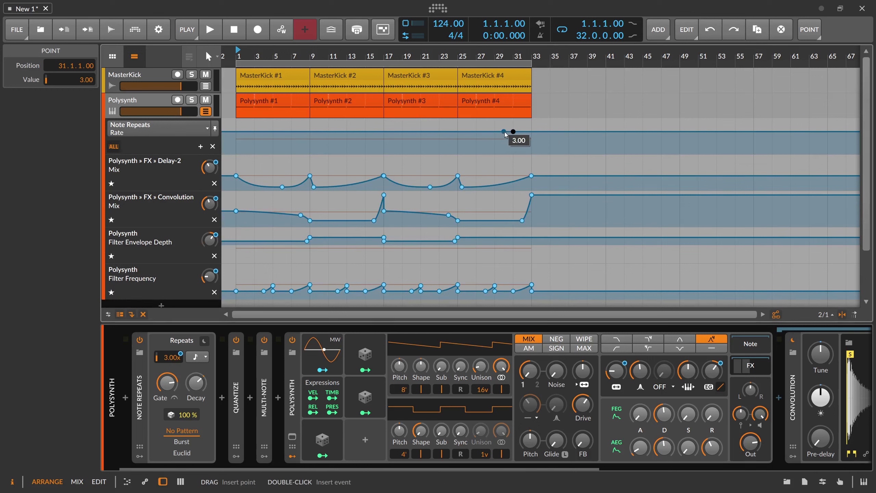
double_click(236, 131)
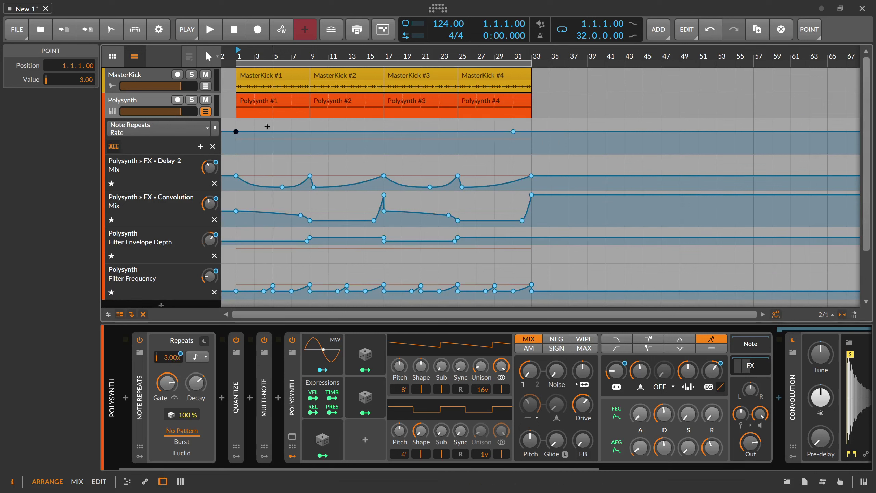
double_click(530, 132)
left_click_drag(79, 67, 79, 64)
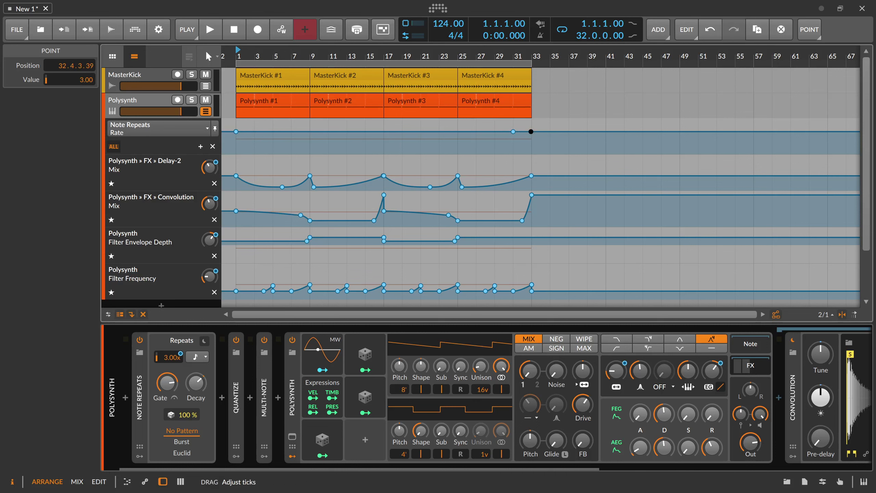
left_click_drag(522, 55, 523, 104)
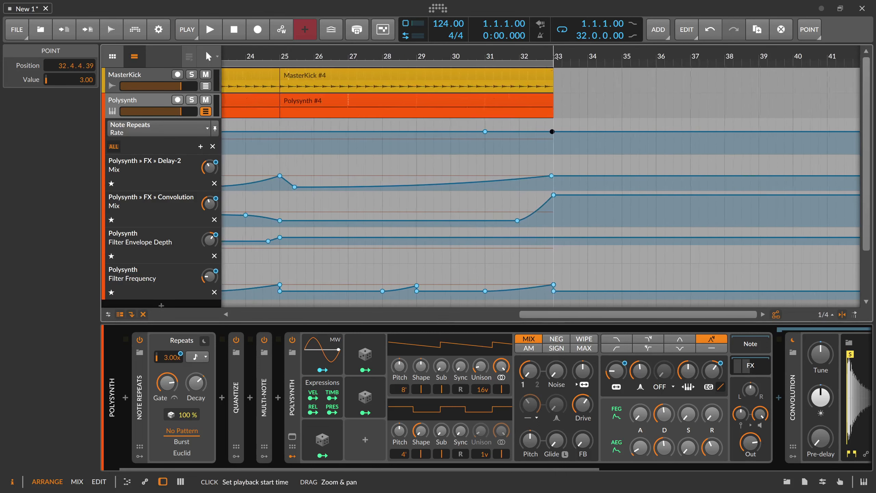
mouse_move(544, 132)
left_mouse_down()
mouse_move(546, 119)
mouse_move(545, 135)
left_mouse_up()
key("space")
key("space")
key("ctrl+z")
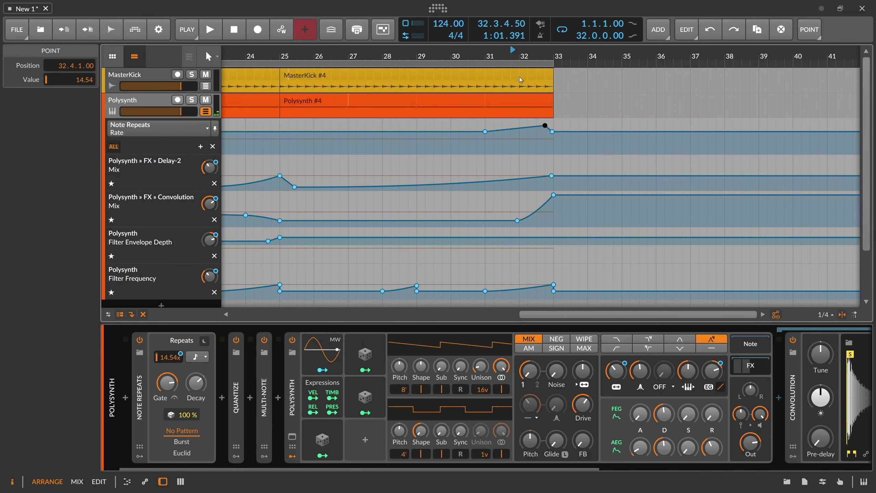
Lower the peak Rate point and move the bar 31 Rate point to bar 32
key("space")
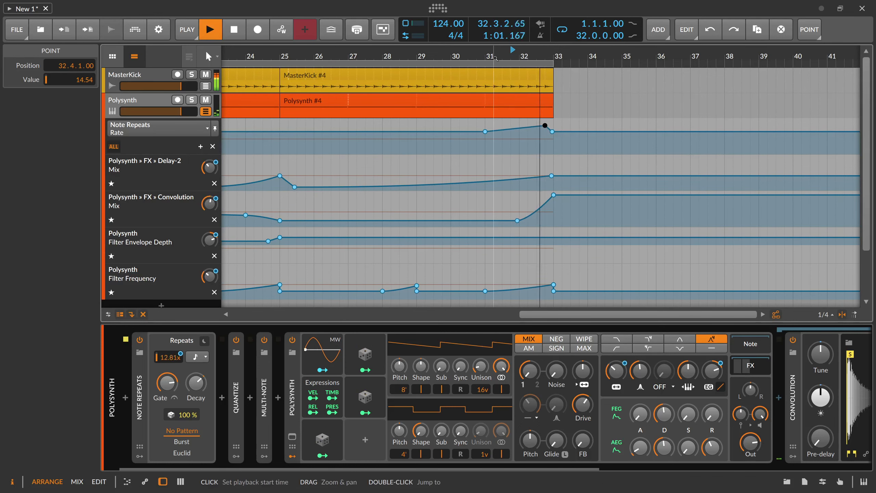
left_click_drag(409, 56, 455, 79)
scroll(527, 97, "up", 4)
left_click_drag(544, 125, 544, 128)
left_click(479, 131)
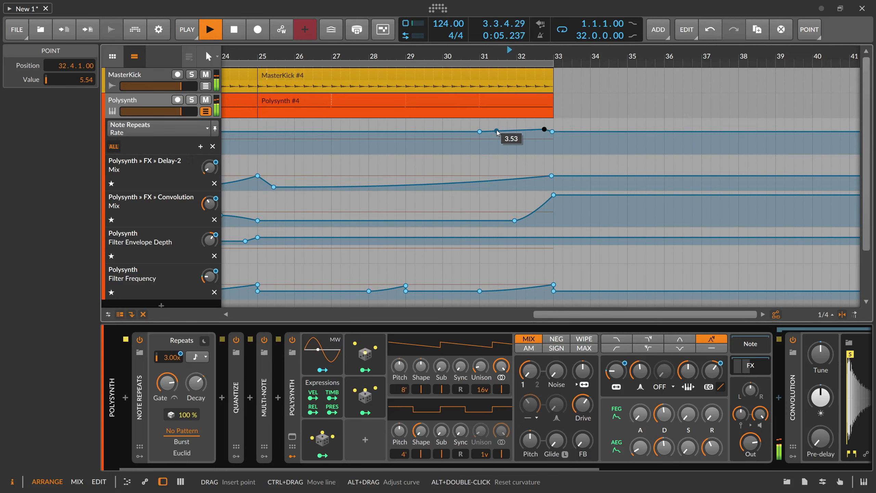
left_click_drag(62, 66, 80, 59)
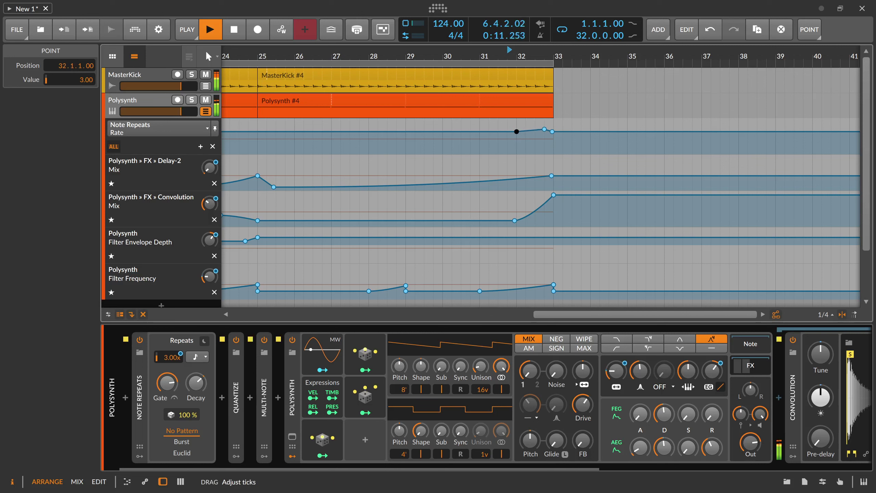
Play from bar 29 to check the 5.54 peak, then select all eight clips
left_click_drag(418, 56, 415, 31)
left_click(415, 56)
key("space")
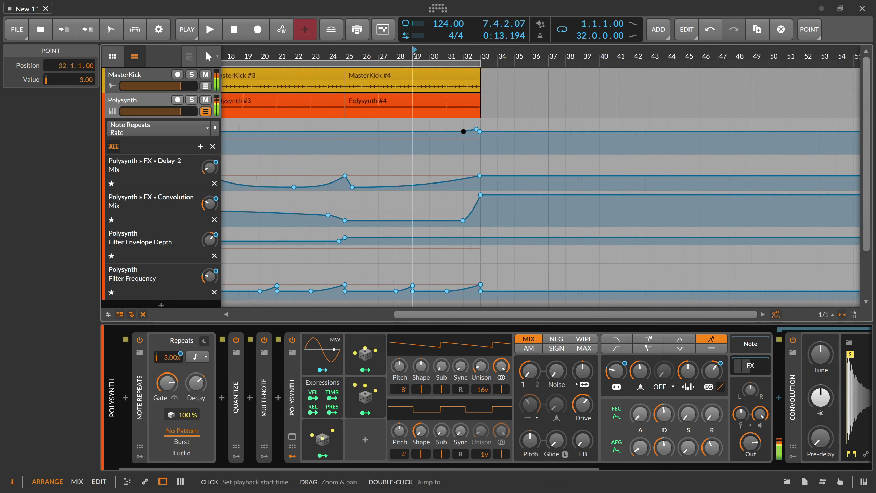
key("space")
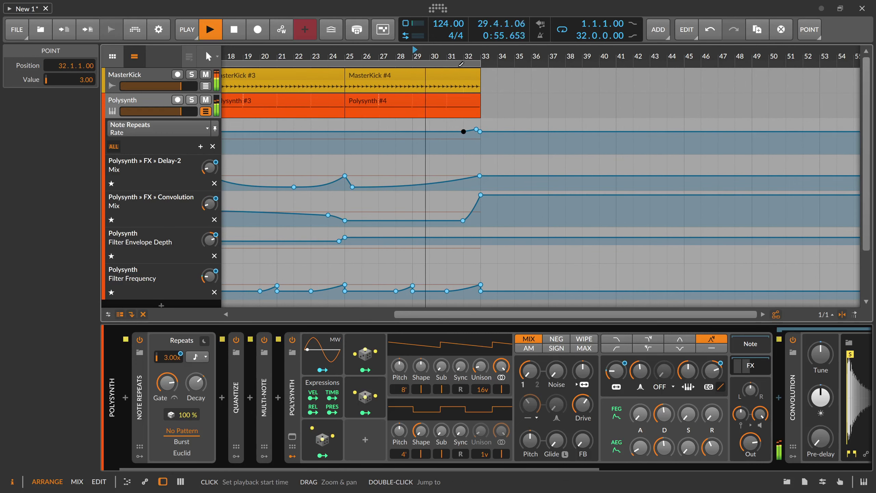
left_click_drag(471, 54, 473, 64)
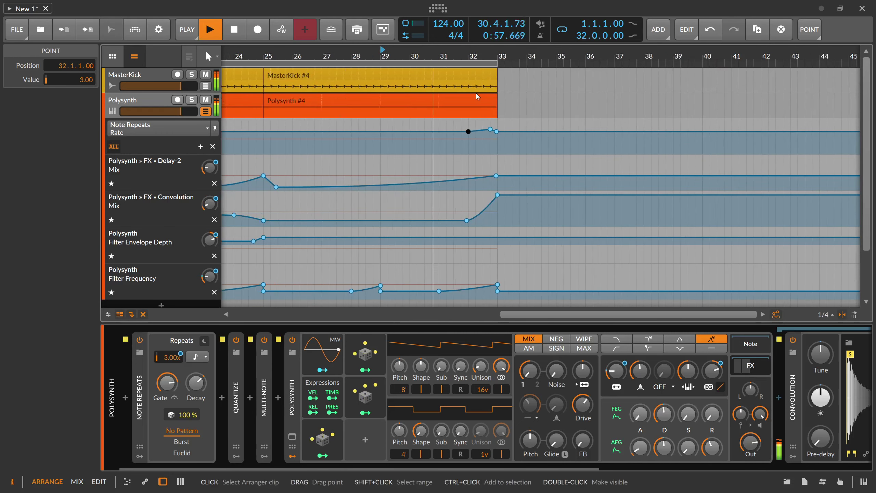
left_click(490, 129)
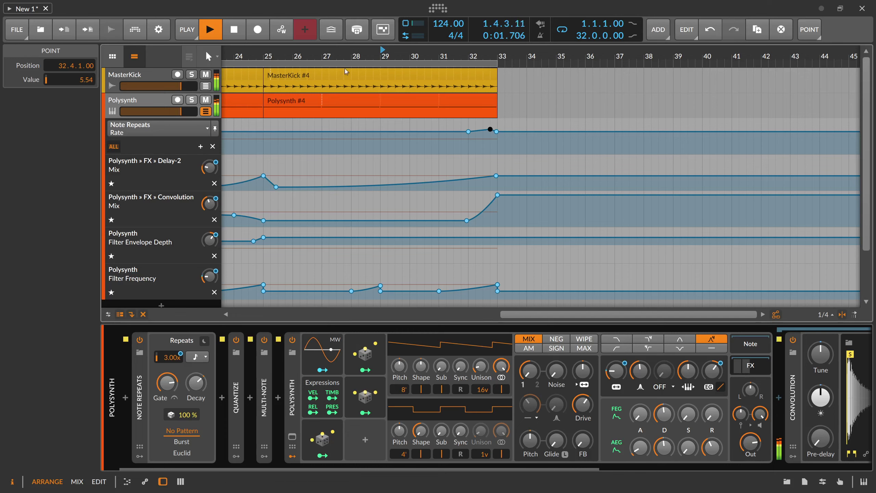
left_click_drag(344, 65, 523, 54)
key("space")
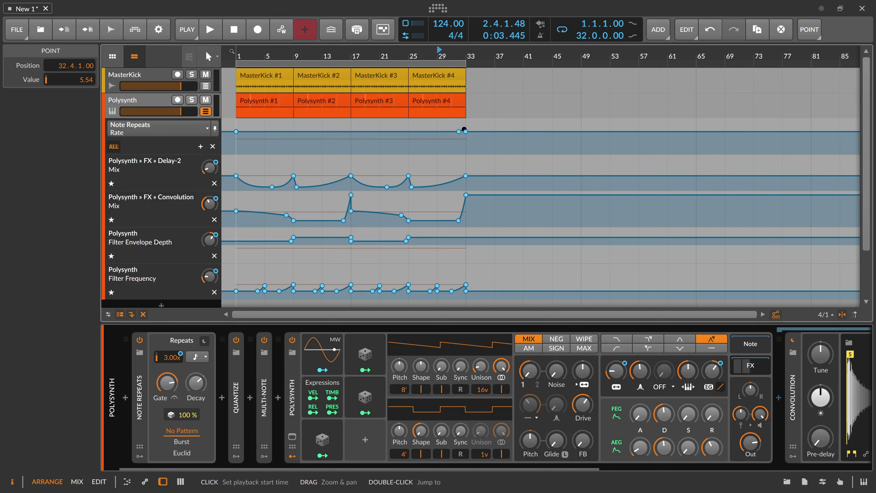
left_click_drag(231, 73, 464, 126)
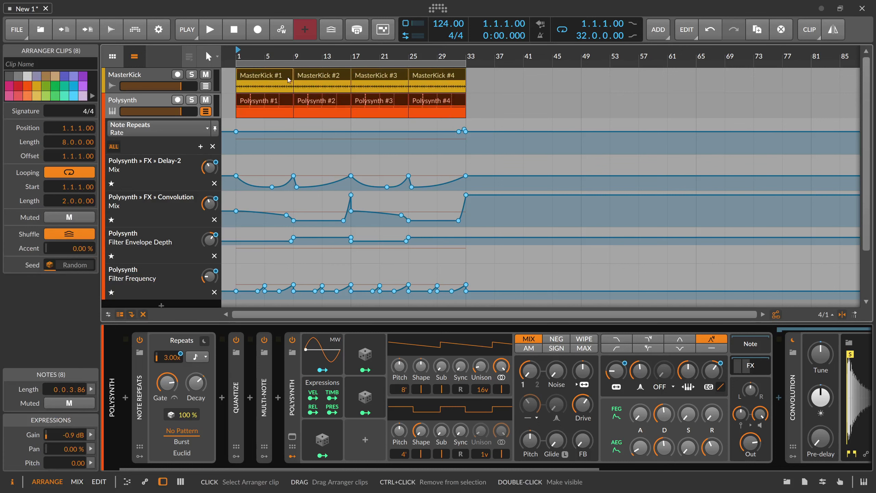
Move the loop region to bar 33 and duplicate all clips into bars 33–65
left_click(454, 56)
left_click_drag(458, 65, 678, 66)
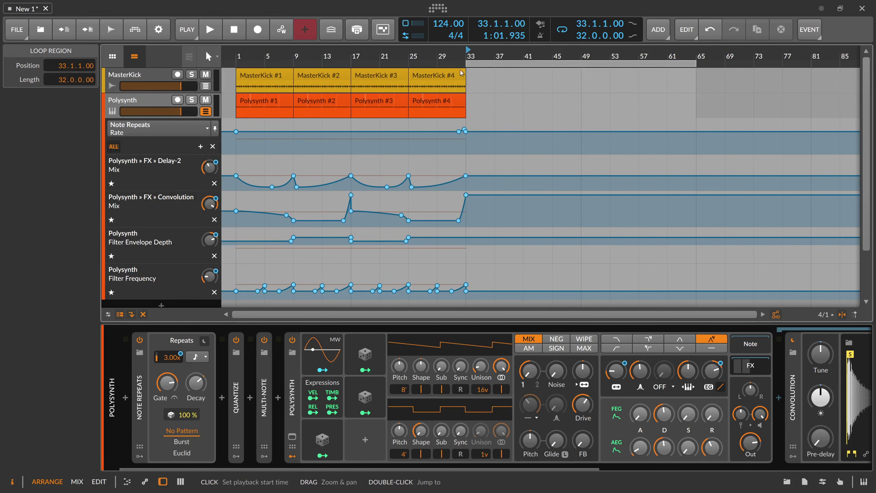
key("ctrl+a")
key("ctrl+d")
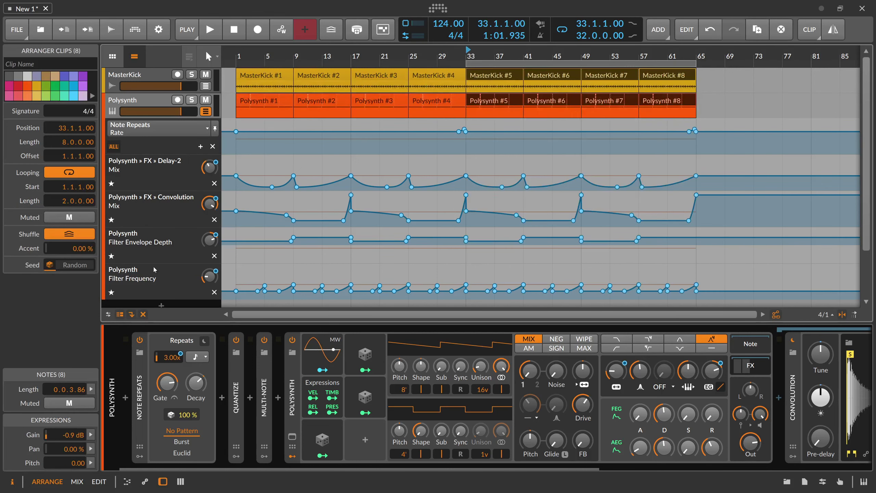
Add an E-Hat instrument track, hide the Polysynth automation, and create a one-bar clip at bar 33
key("ctrl+t")
type("hat")
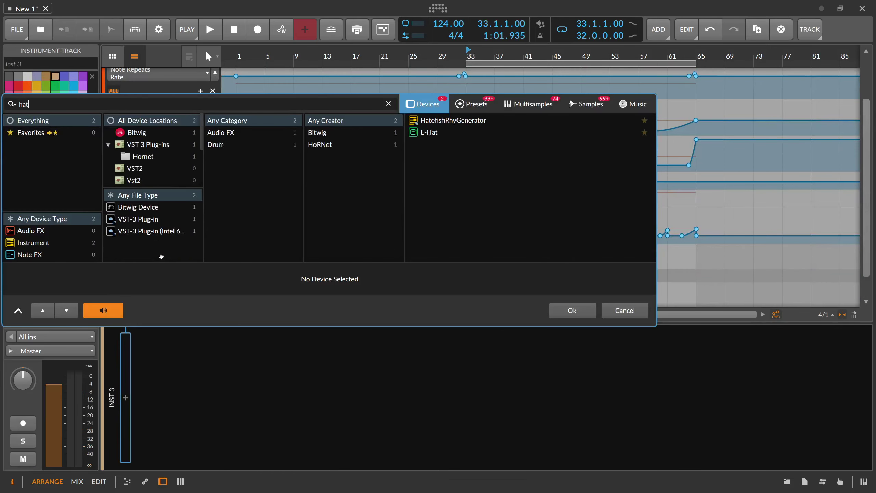
key("Down")
key("Down")
key("Return")
scroll(161, 255, "up", 3)
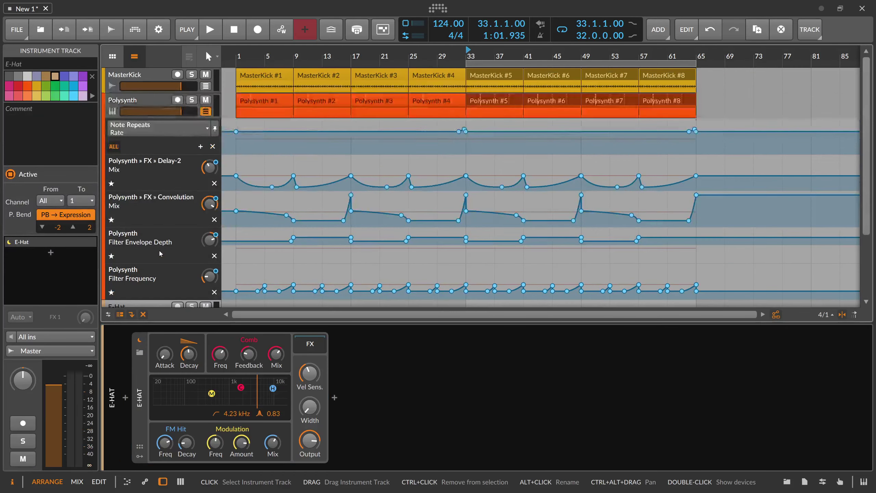
left_click(206, 111)
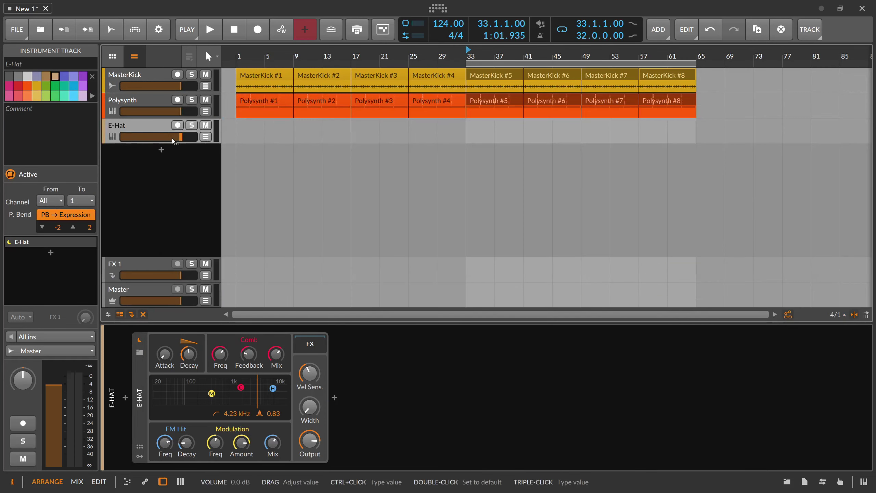
double_click(473, 127)
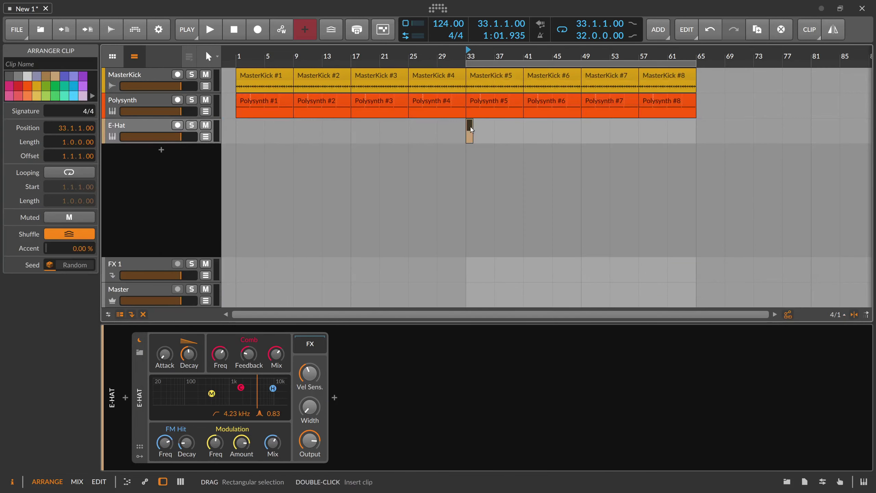
Draw one C3 note at 1.1.3 in the E-Hat clip and shorten its loop to one beat
scroll(477, 91, "up", 3)
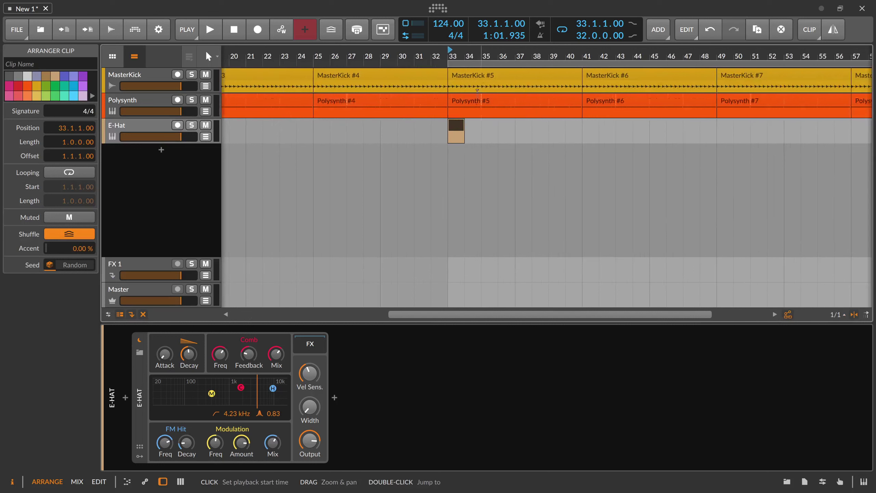
double_click(458, 128)
left_click_drag(265, 315, 265, 283)
double_click(243, 352)
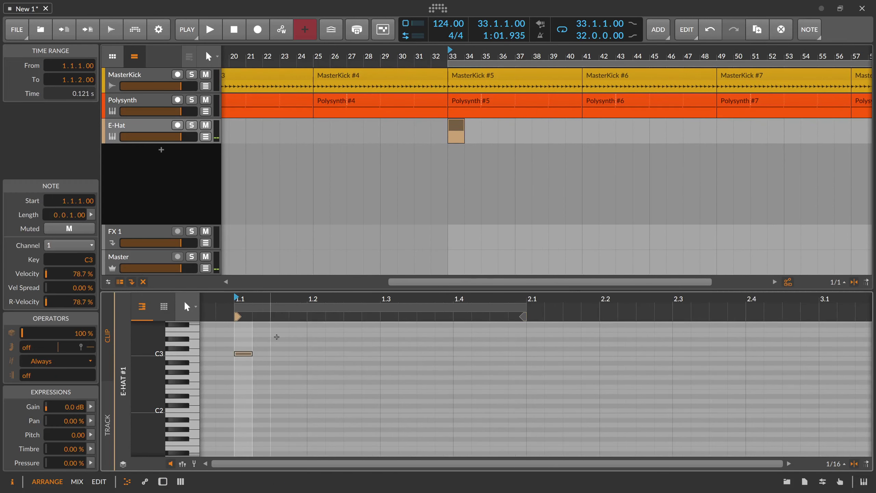
left_click(276, 336)
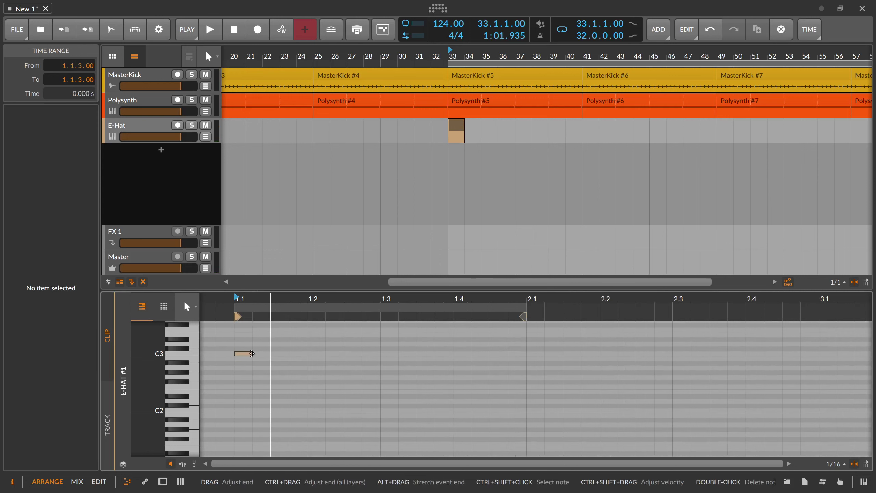
left_click(251, 358)
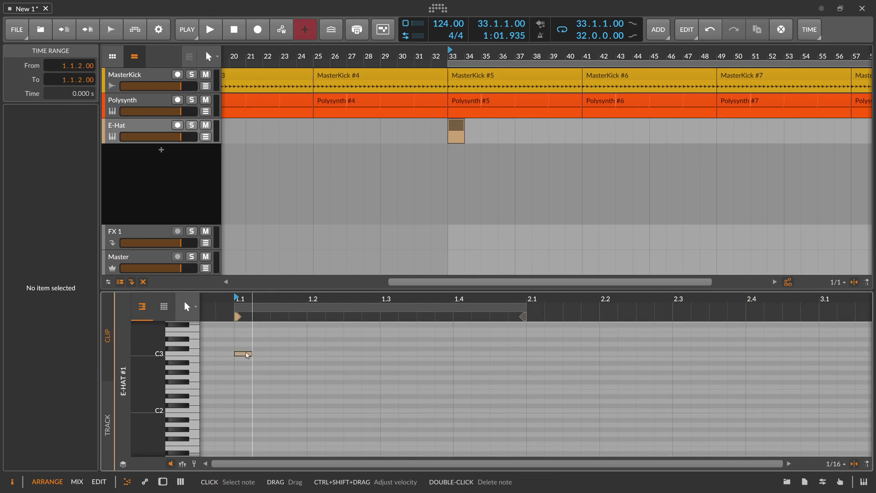
left_click_drag(246, 355, 283, 355)
left_click(294, 344)
left_click(348, 353)
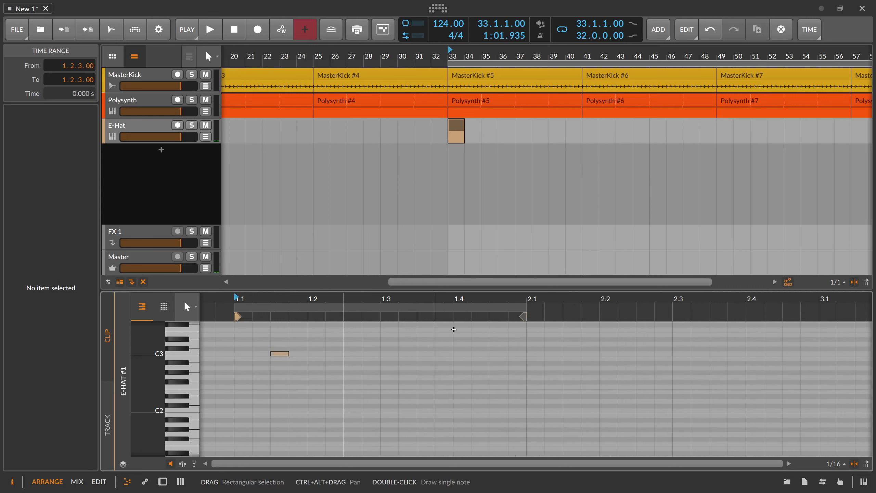
mouse_move(525, 307)
left_mouse_down()
mouse_move(306, 312)
mouse_move(507, 316)
mouse_move(289, 316)
left_mouse_up()
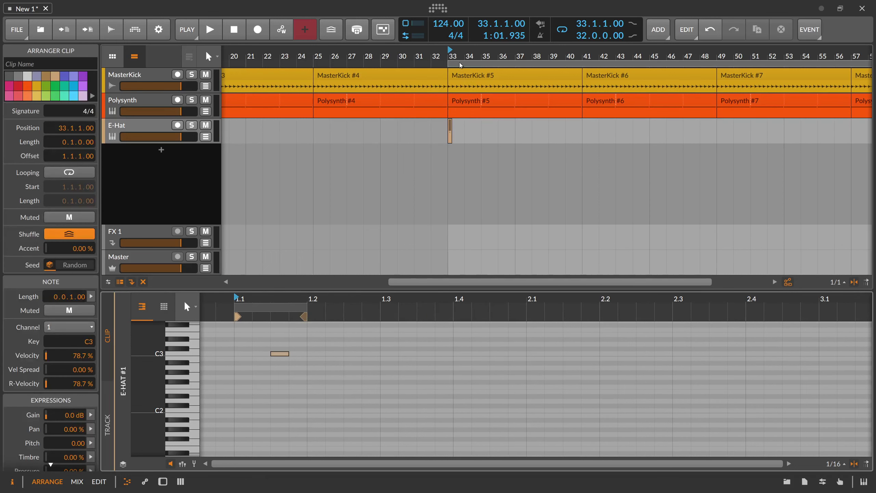
Stretch the looping E-Hat clip from bar 33 to bar 65 and play it
left_click_drag(461, 65, 457, 72)
left_click_drag(433, 142, 726, 142)
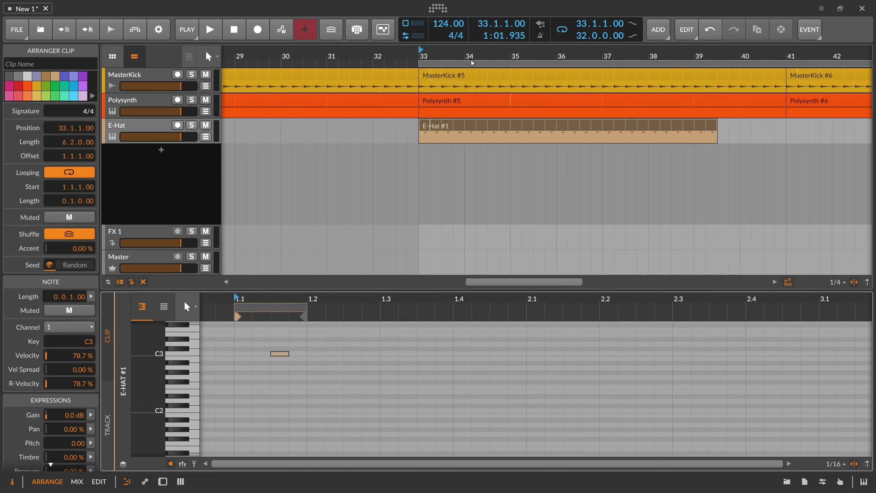
left_click_drag(449, 65, 448, 58)
left_click_drag(481, 138, 640, 137)
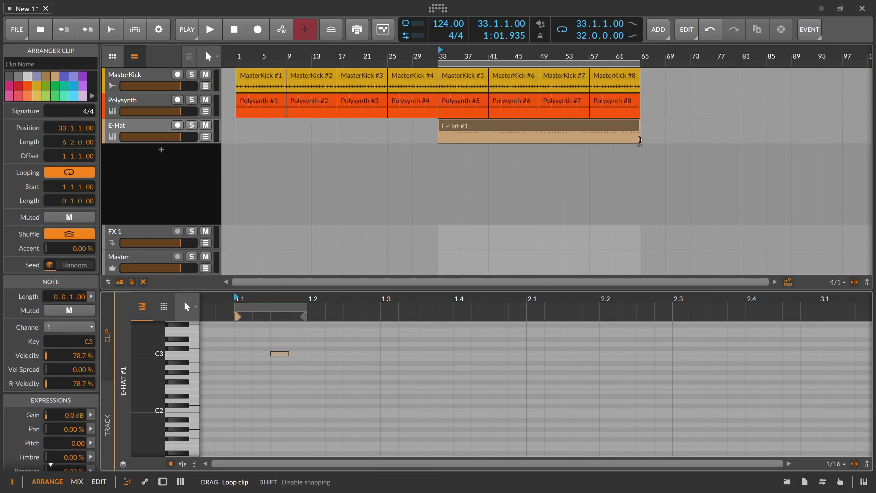
key("space")
Turn the E-Hat Comb Mix down to 0 and nudge Vel Sens up slightly
double_click(159, 129)
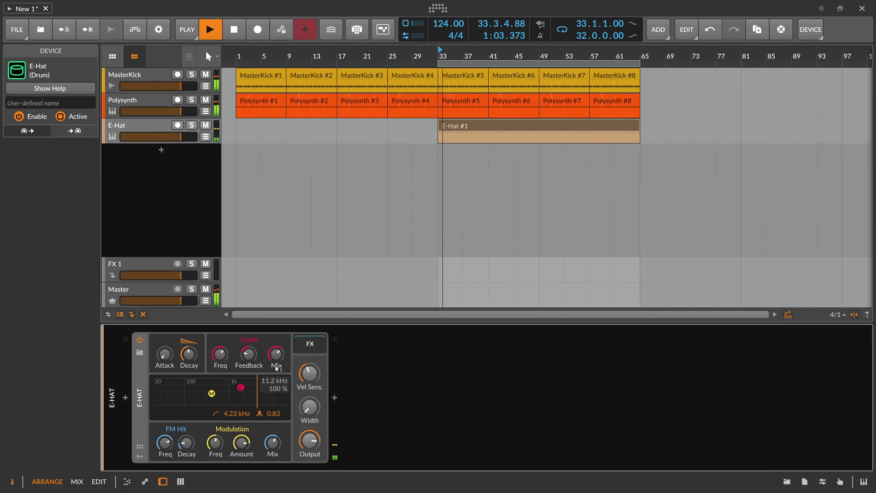
left_click_drag(276, 364, 275, 404)
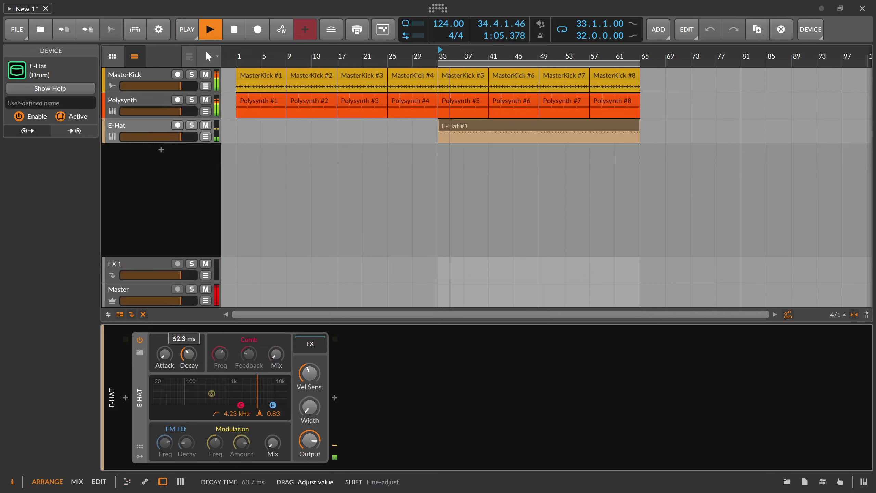
left_click(139, 456)
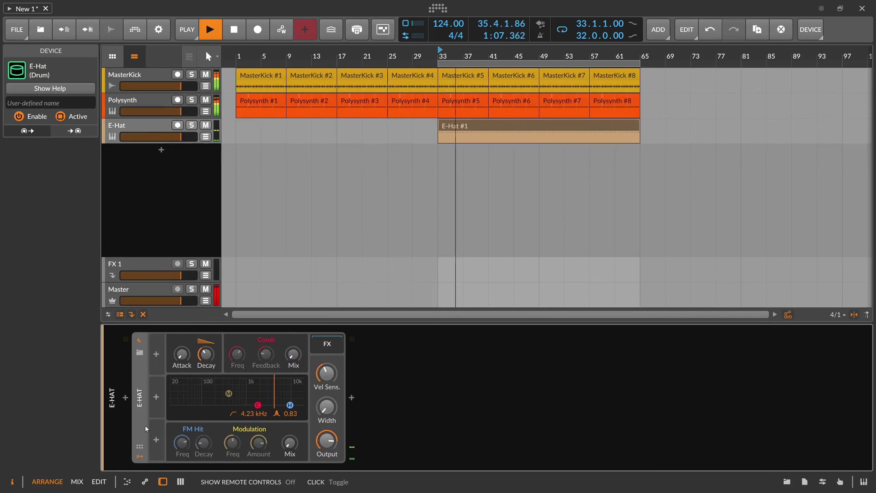
left_click(159, 362)
type("vel")
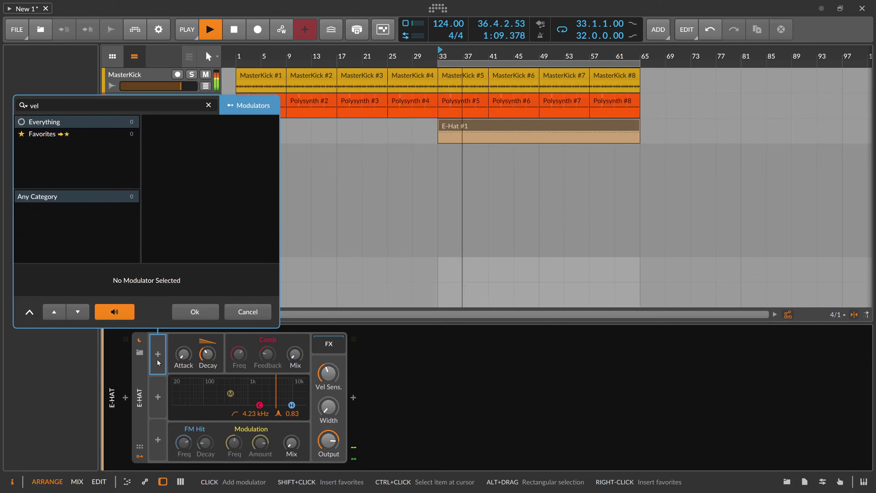
key("Escape")
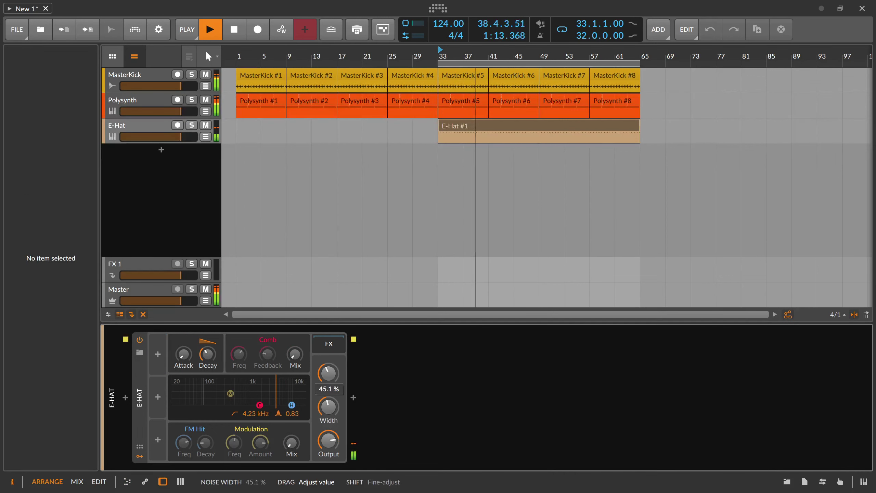
left_click_drag(336, 374, 335, 376)
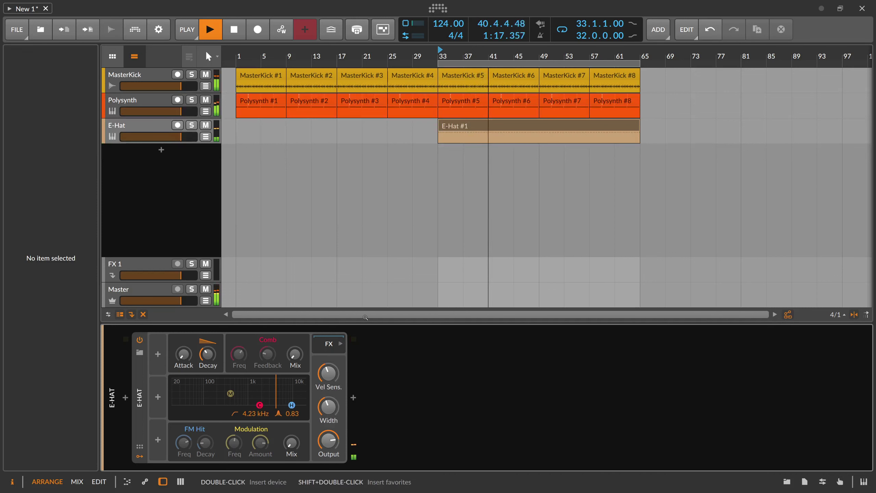
Draw C3 sixteenths in E-Hat #1, setting velocities of 30% and 88.7%
double_click(455, 140)
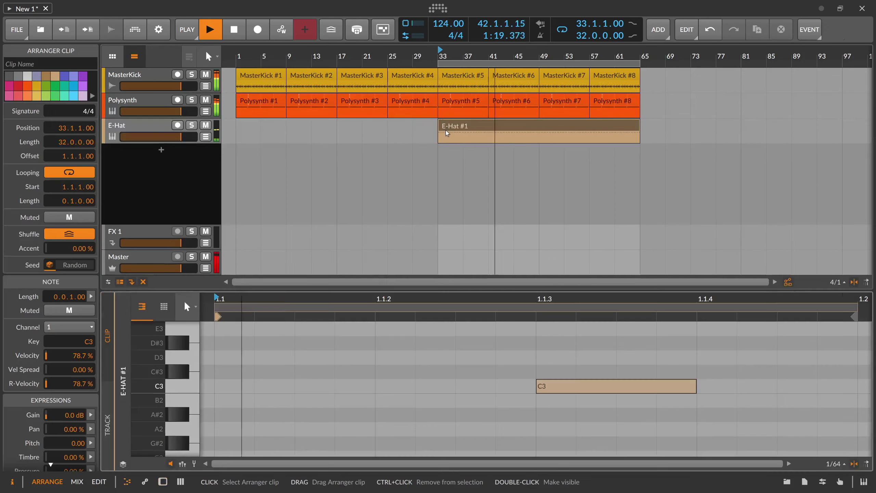
key("space")
left_click_drag(241, 299, 300, 293)
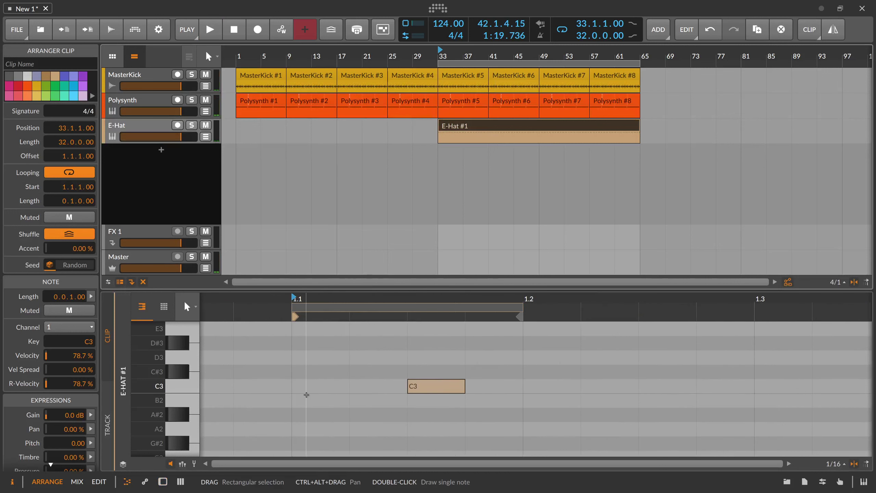
double_click(305, 387)
left_click(183, 463)
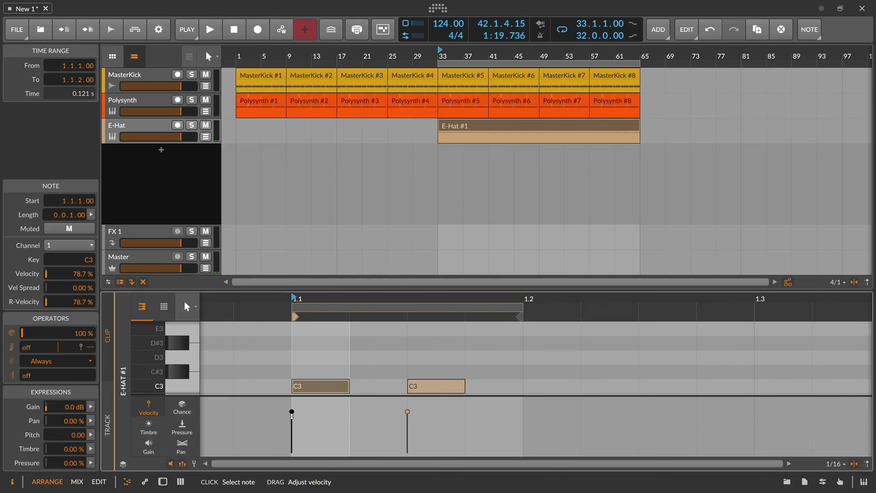
left_click_drag(292, 409, 293, 438)
scroll(349, 345, "down", 2)
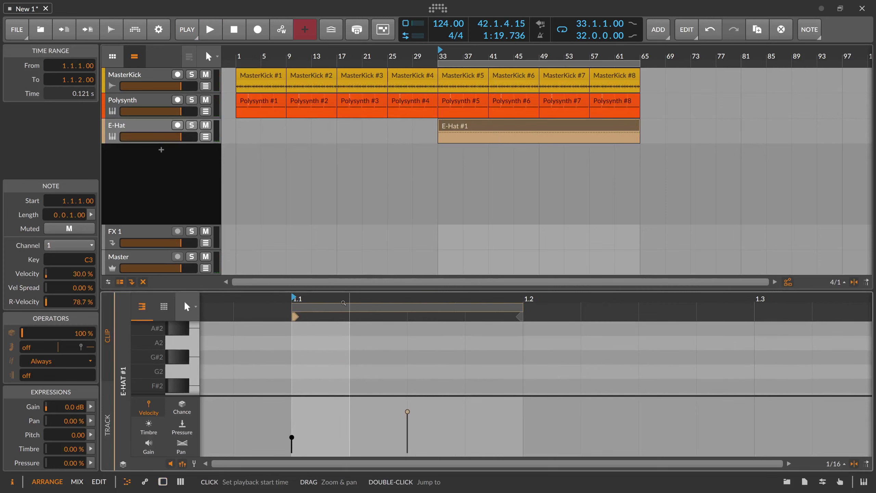
left_click_drag(348, 291, 331, 169)
scroll(327, 221, "up", 2)
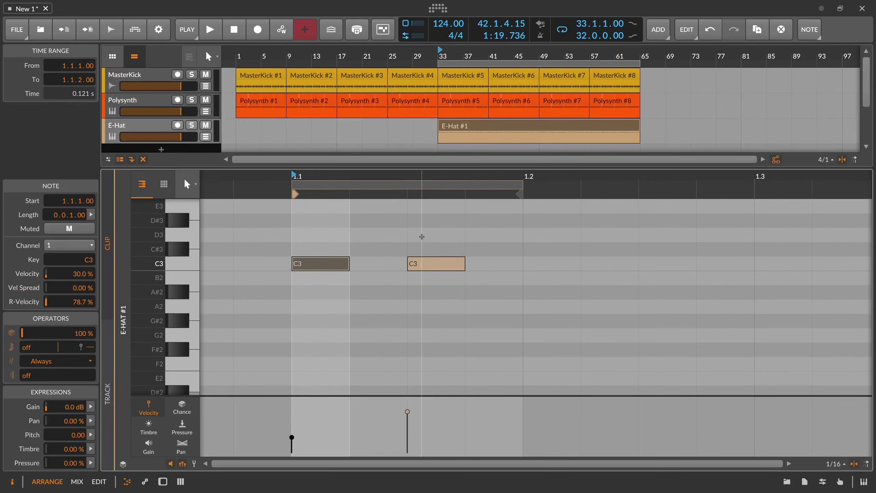
left_click(425, 264)
left_click_drag(408, 400, 408, 394)
key("space")
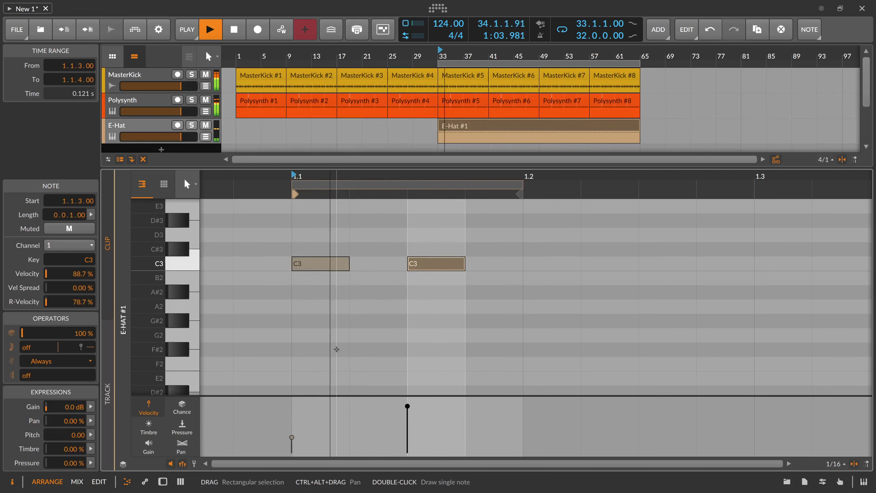
key("space")
Add 6.87% C3 notes on the second and fourth sixteenths and accent the third at 93.1%
double_click(365, 262)
left_click_drag(349, 407, 349, 450)
left_click(373, 332)
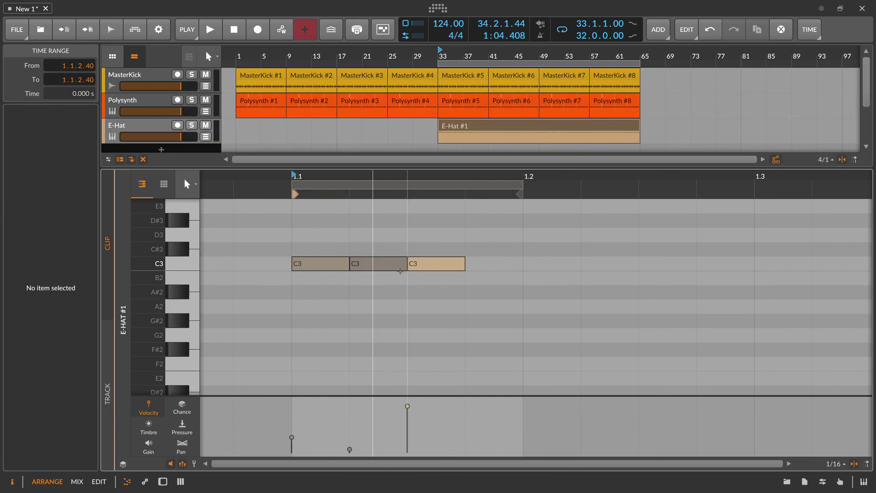
left_click_drag(389, 264, 501, 264)
mouse_move(320, 265)
left_mouse_down()
mouse_move(520, 263)
mouse_move(309, 263)
mouse_move(320, 263)
left_mouse_up()
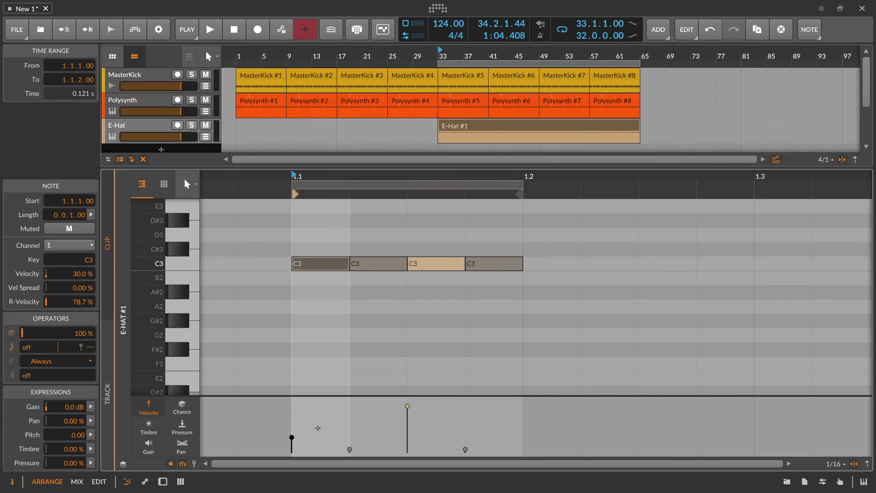
left_click(313, 427)
left_click(292, 438)
left_click(407, 405)
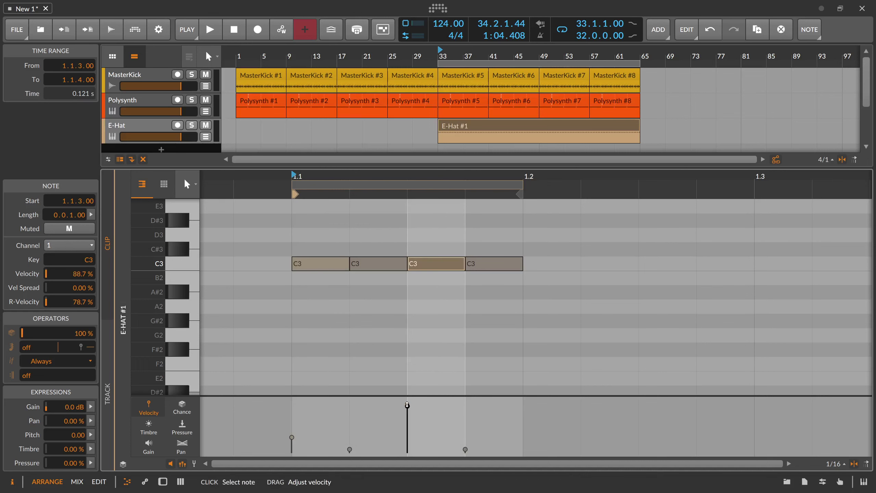
key("space")
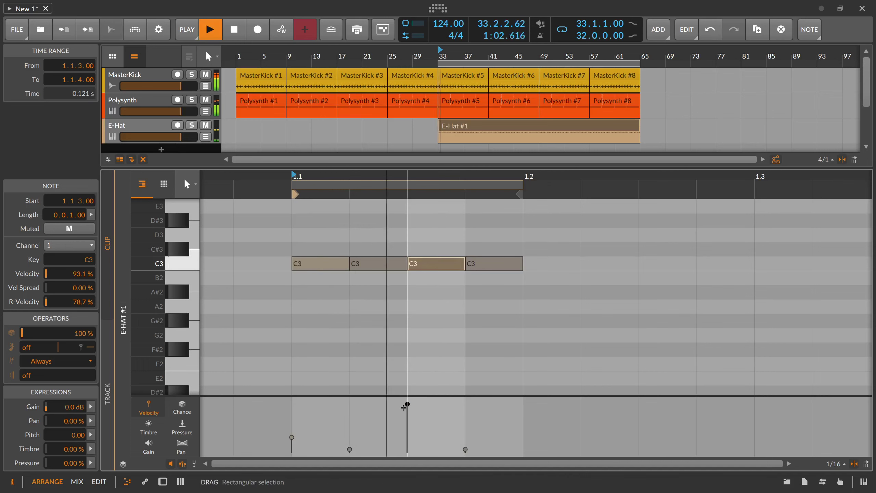
key("d")
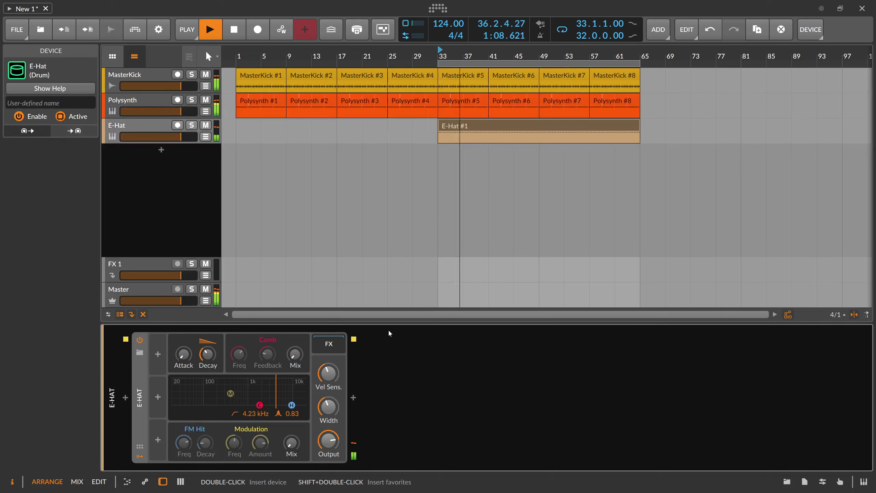
Set E-Hat Vel Sens to +60 dB, then open E-Hat #1 with a taller velocity lane
key("space")
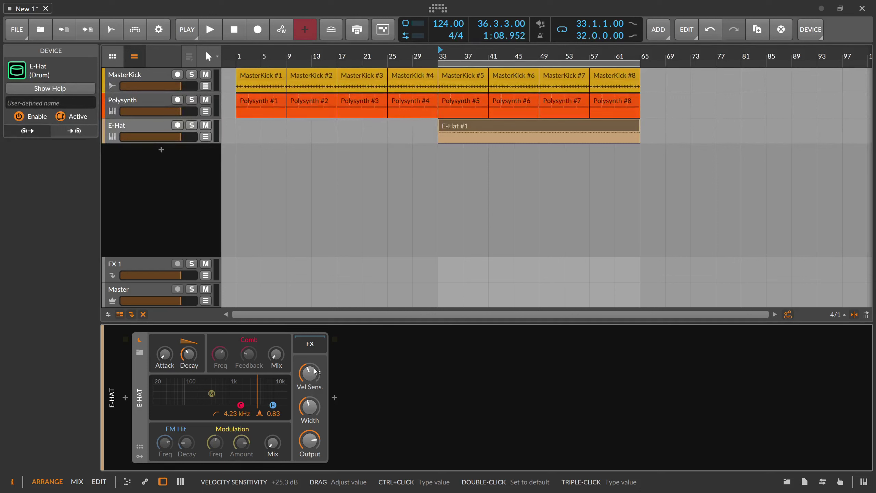
key("space")
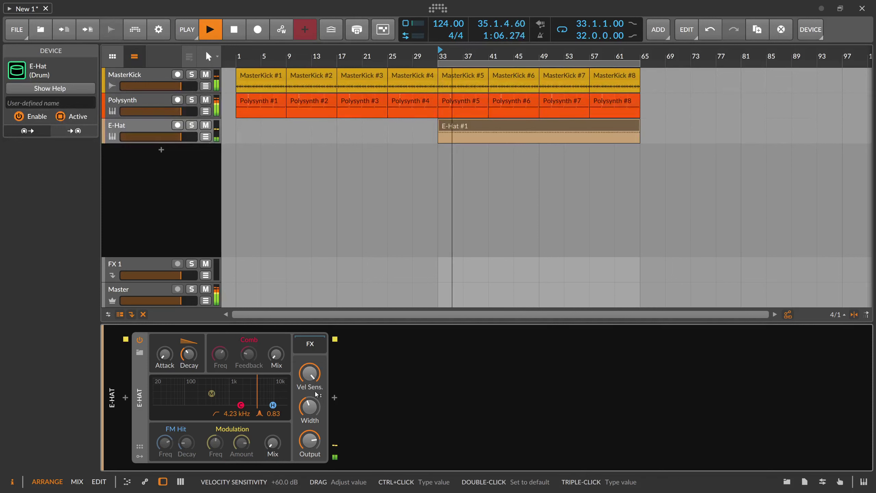
key("space")
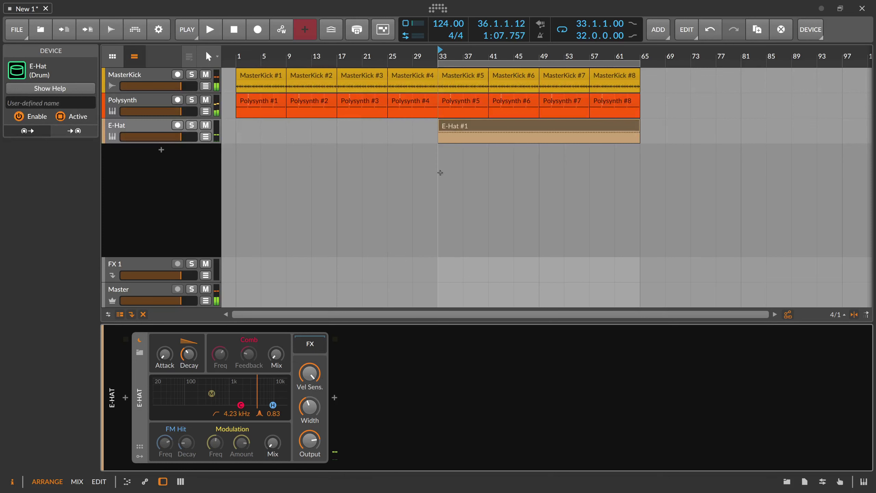
left_click_drag(309, 374, 309, 373)
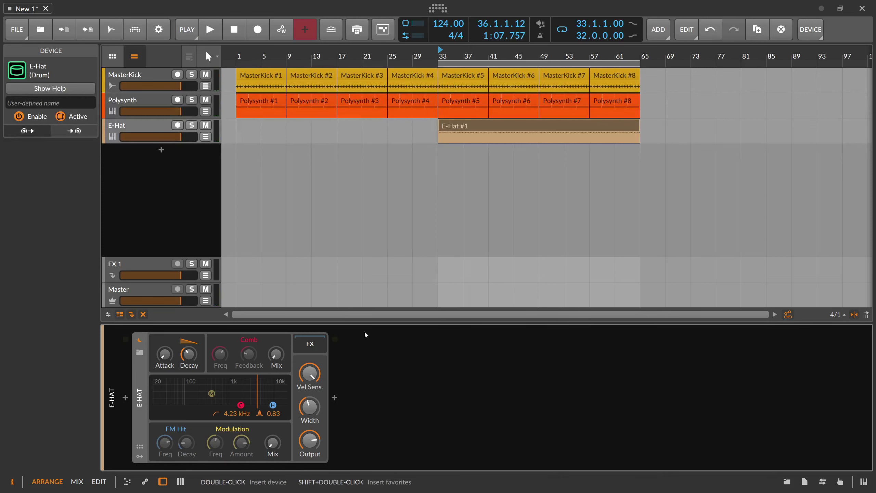
double_click(483, 135)
left_click_drag(304, 398, 309, 319)
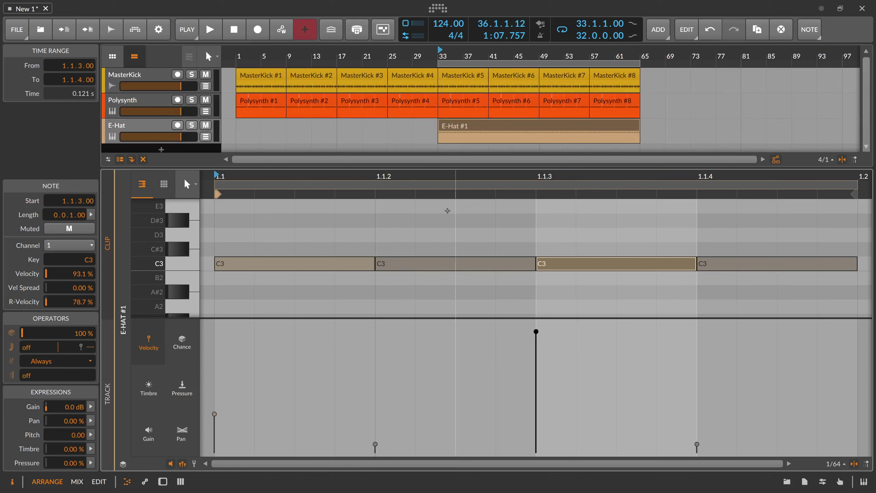
Inspect the first three C3 notes' velocities, then return to the E-Hat device panel
left_click(336, 270)
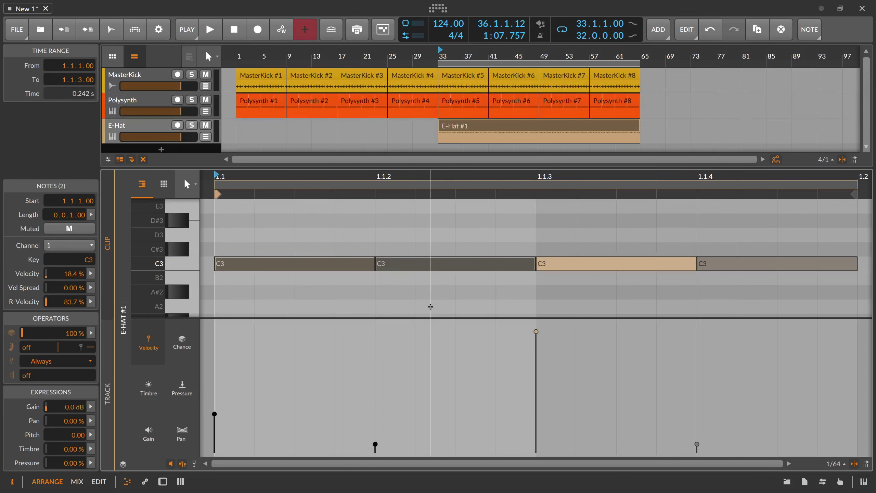
left_click_drag(309, 239, 424, 303)
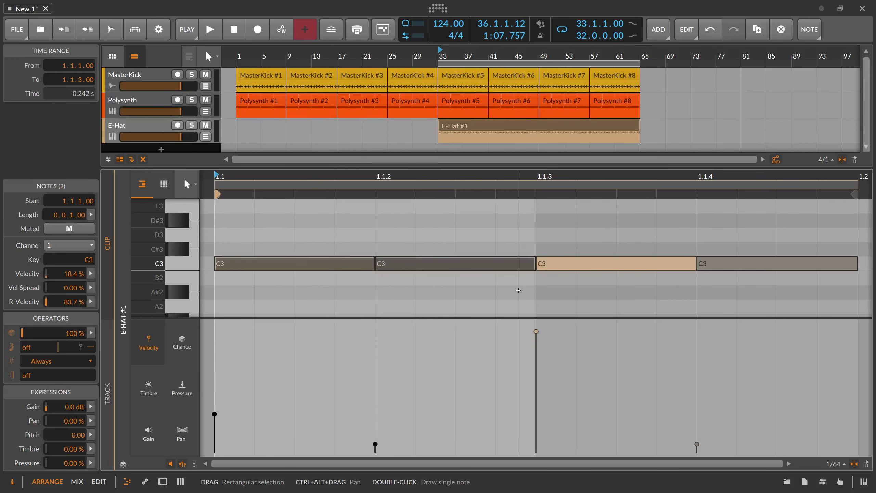
left_click(575, 294)
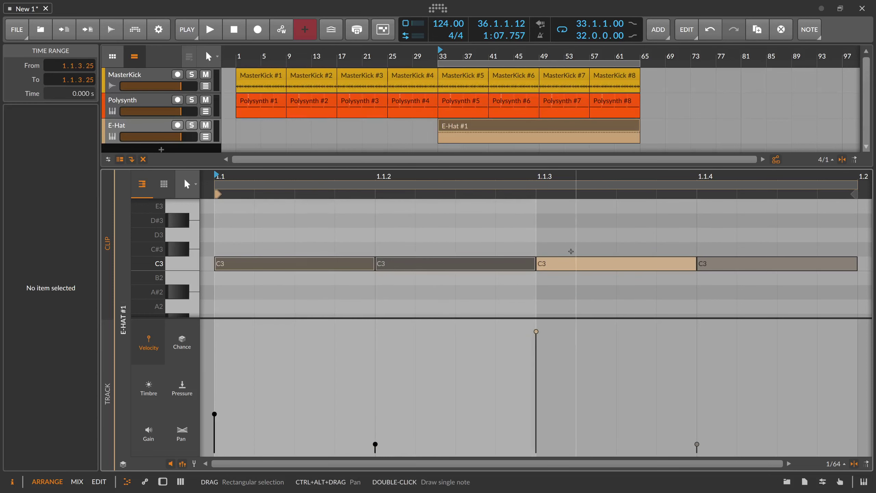
left_click(566, 263)
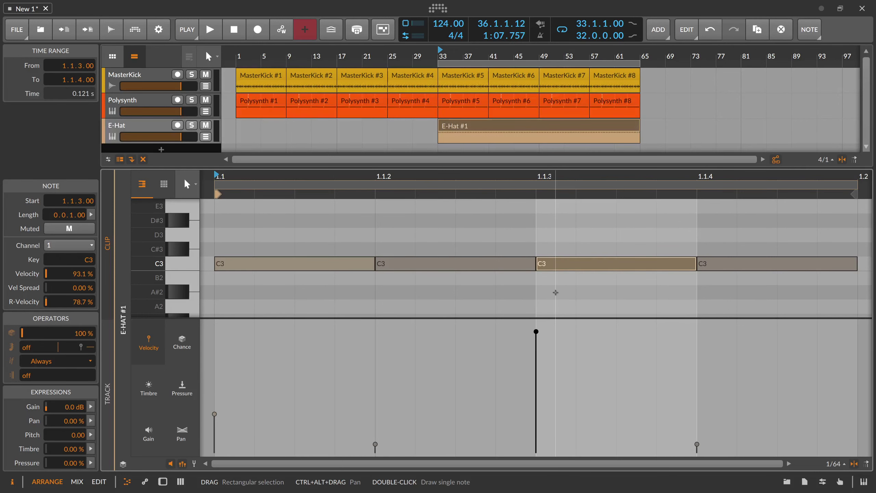
double_click(163, 126)
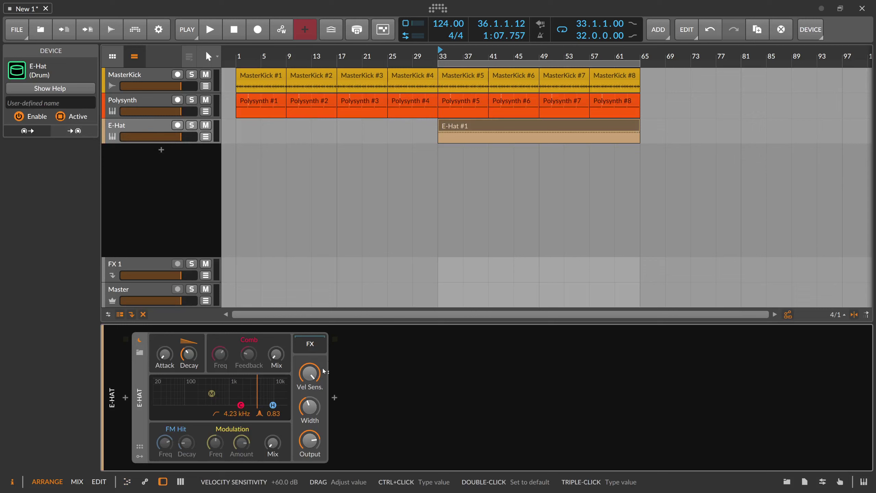
Audition E-Hat Vel Sens. values during playback, settle on +53.5 dB, and show its automation lane
key("space")
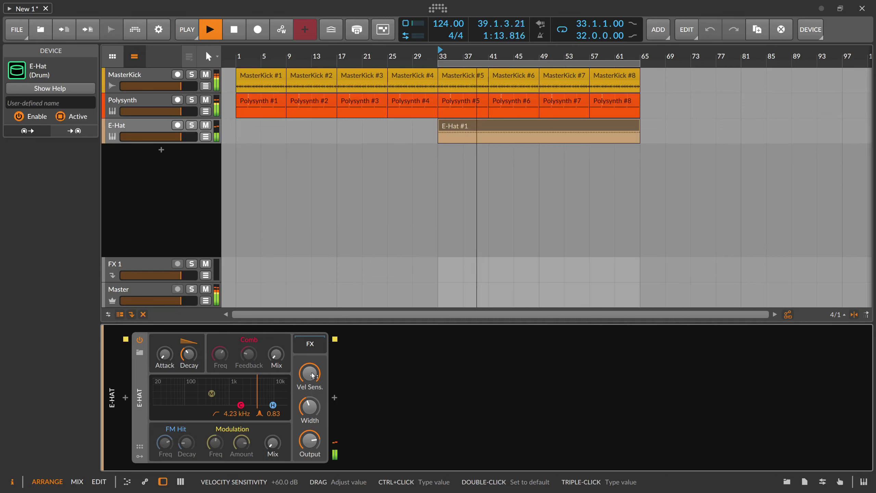
left_click_drag(312, 376, 312, 417)
key("space")
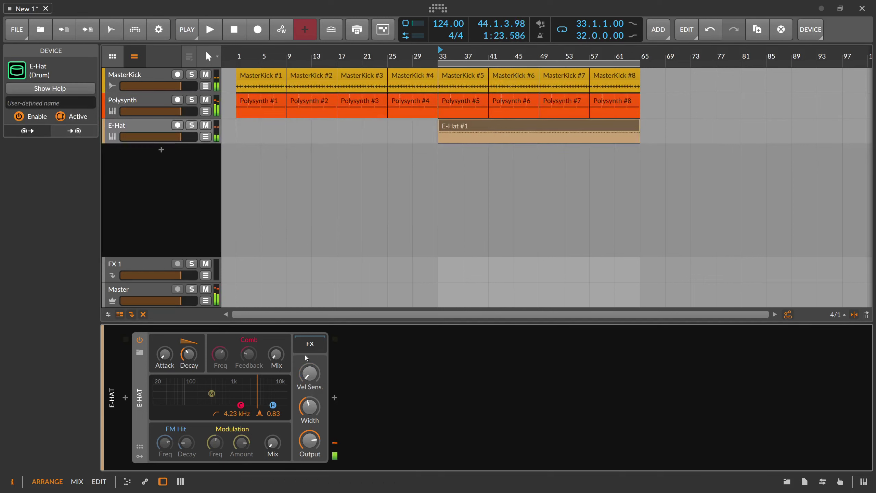
left_click(310, 376)
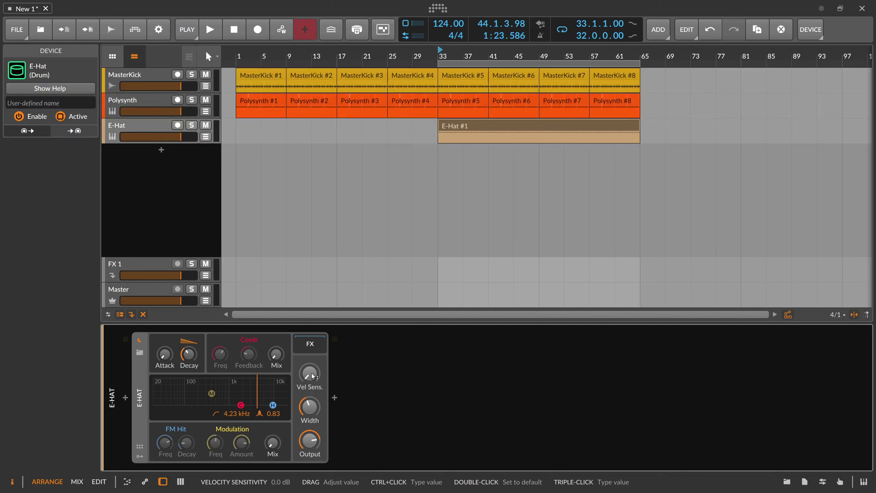
left_click_drag(313, 376, 312, 348)
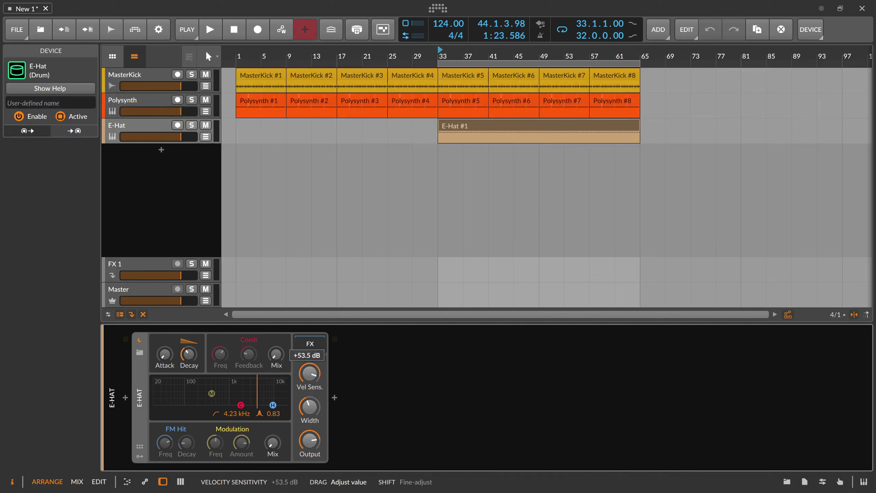
left_click(206, 136)
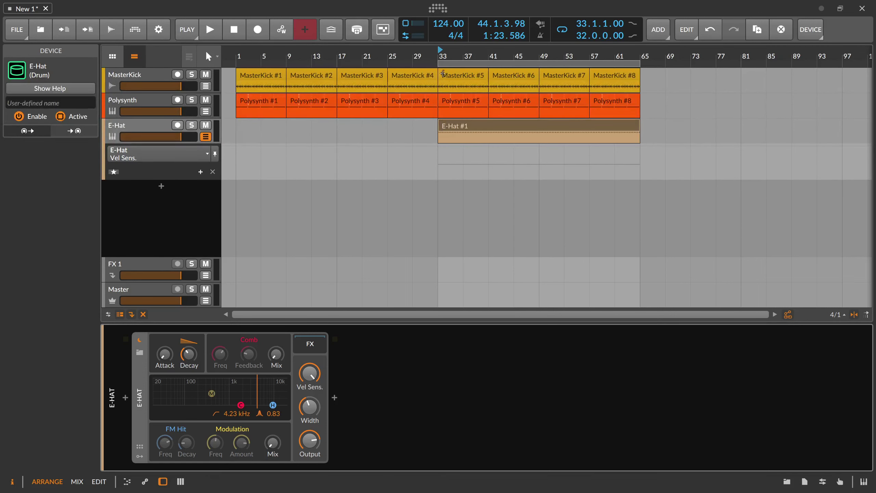
Shorten clip E-Hat #1 so it ends at bar 41
left_click_drag(445, 57, 413, 75)
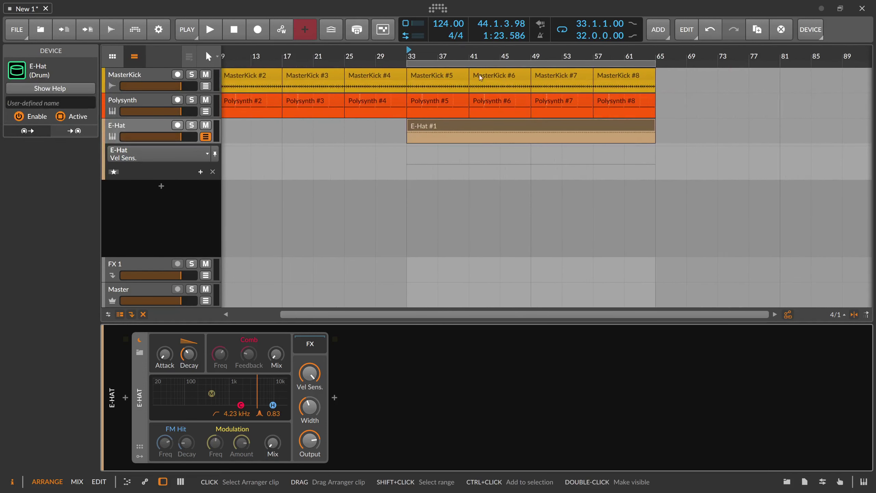
left_click(462, 151)
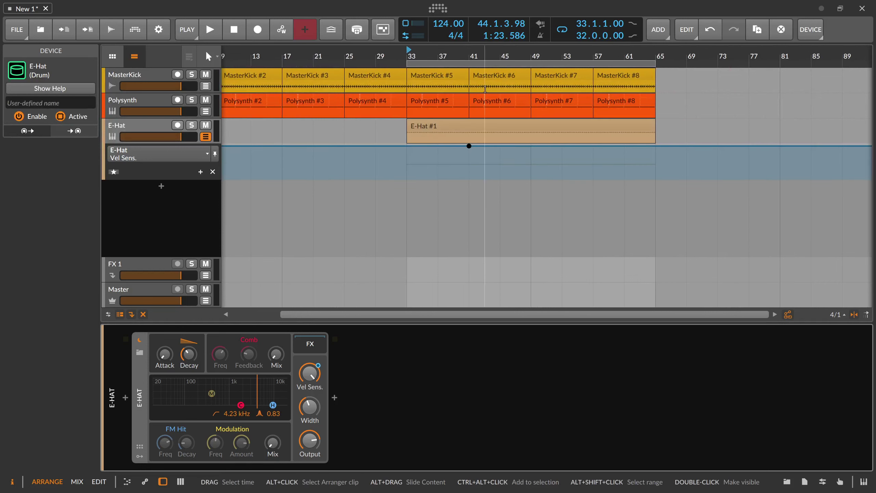
left_click_drag(491, 57, 492, 65)
left_click_drag(702, 63, 692, 56)
left_click_drag(831, 127, 545, 133)
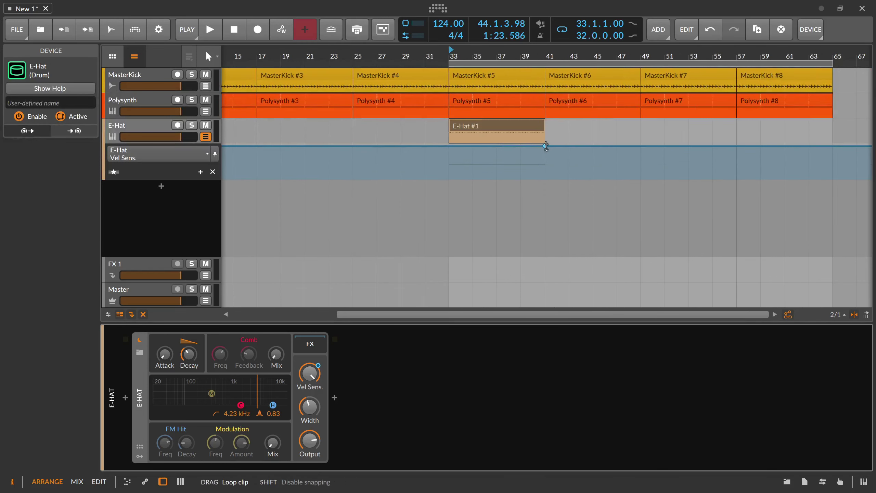
Add Vel Sens. automation points near bars 38 and 41, lowering the end into a curved ramp
scroll(542, 53, "up", 5)
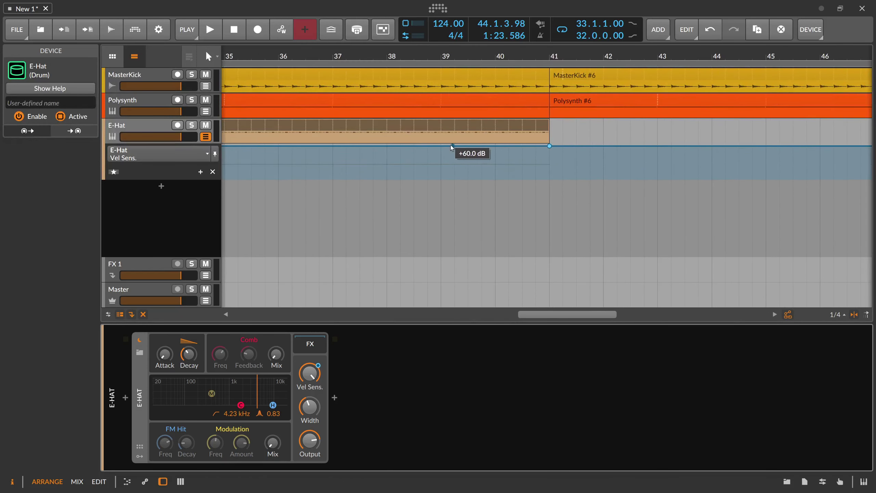
left_click(385, 146)
left_click(522, 150)
left_click_drag(523, 149, 549, 164)
left_click_drag(478, 156, 476, 152)
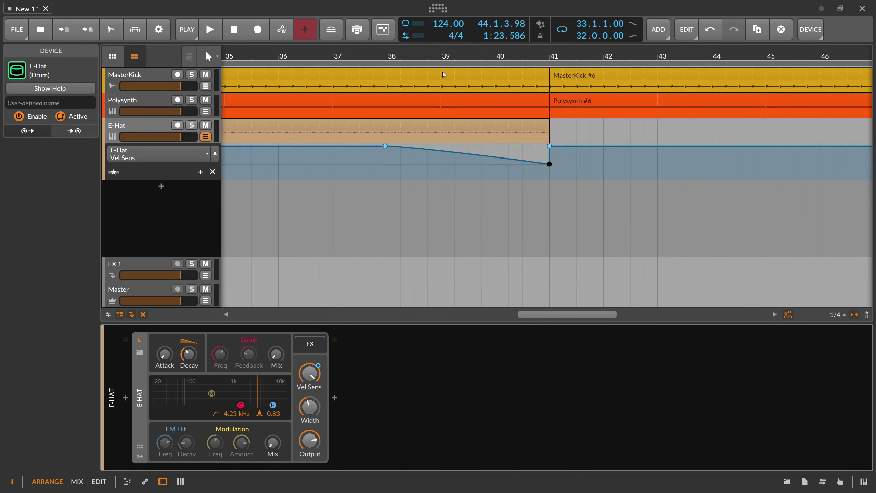
Move the ramp's start to bar 36 at +60 dB and duplicate E-Hat #1 as E-Hat #2
mouse_move(431, 55)
left_mouse_down()
mouse_move(430, 40)
mouse_move(428, 56)
left_mouse_up()
key("space")
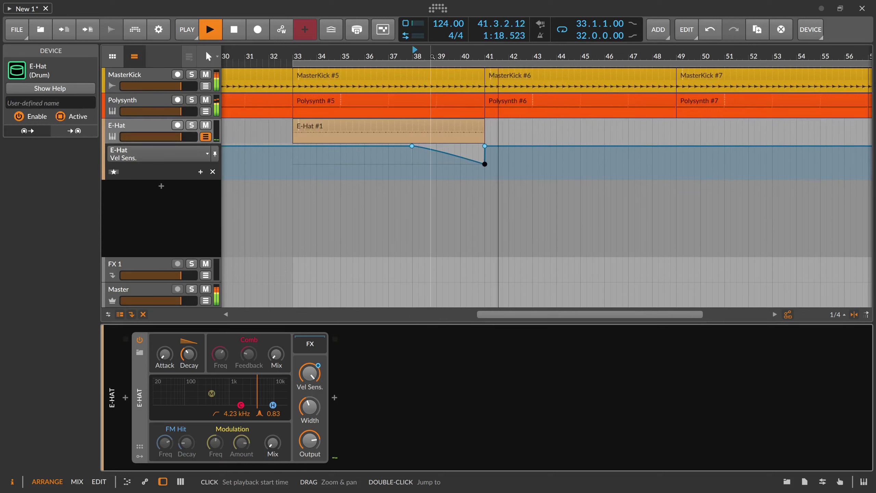
key("space")
left_click_drag(412, 146, 365, 147)
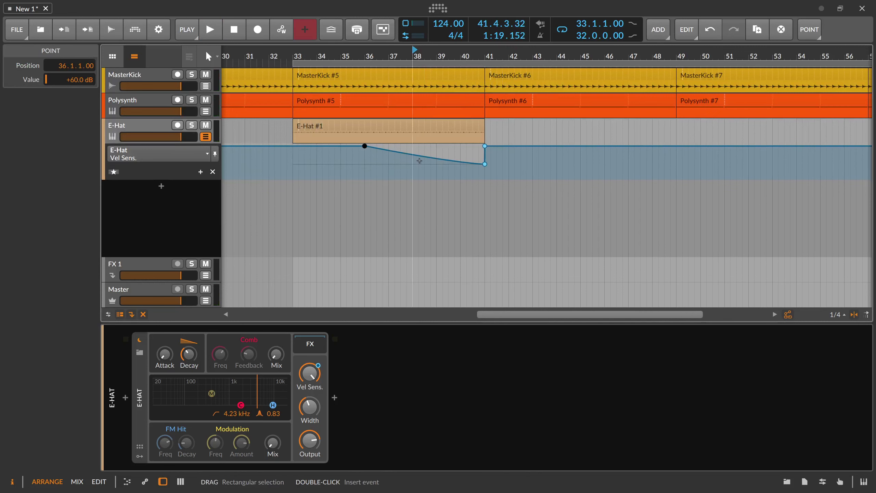
left_click(462, 127)
key("ctrl+d")
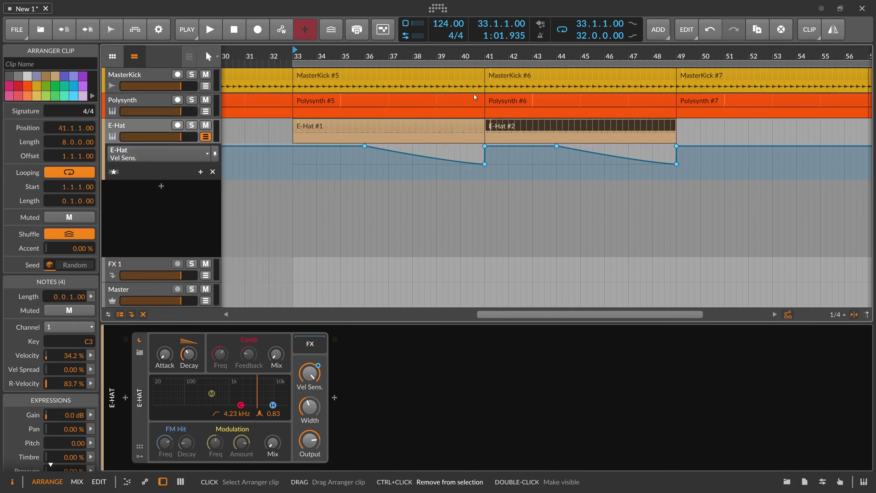
Duplicate both E-Hat clips to create E-Hat #3 and #4 through bar 65
scroll(476, 131, "down", 2)
key("space")
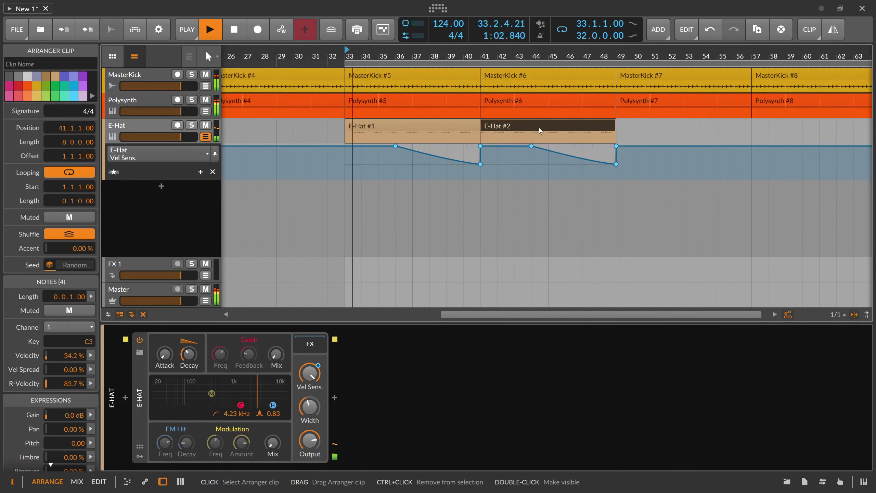
key("space")
left_click_drag(625, 128, 418, 129)
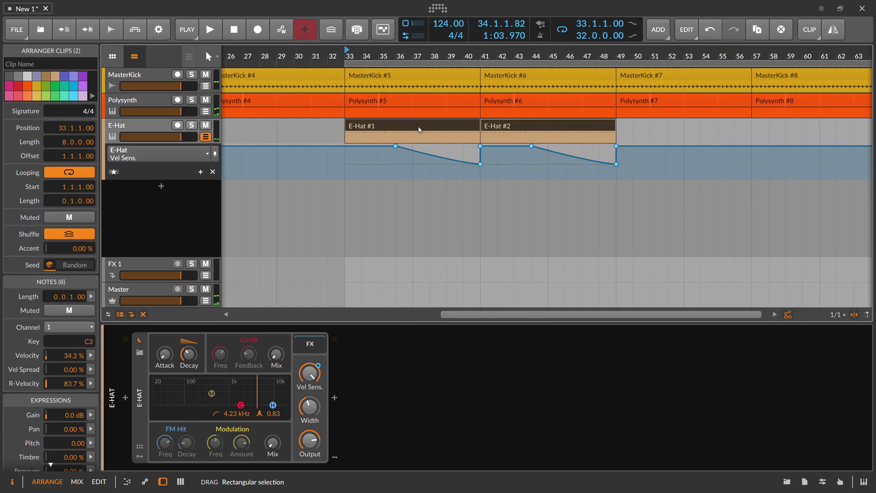
key("ctrl+d")
left_click_drag(568, 57, 453, 86)
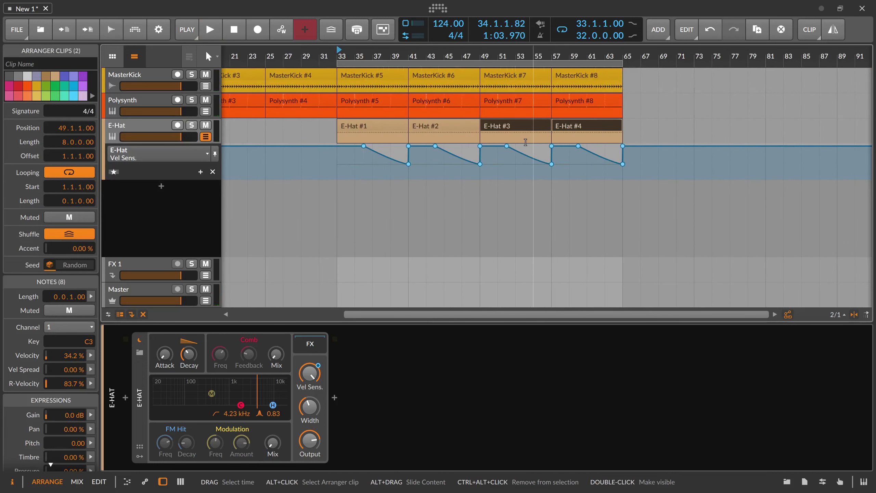
Try lowering the automation points over the later clips, then undo the edit
left_click_drag(606, 149, 544, 148)
left_click_drag(478, 145, 480, 165)
left_click(516, 165)
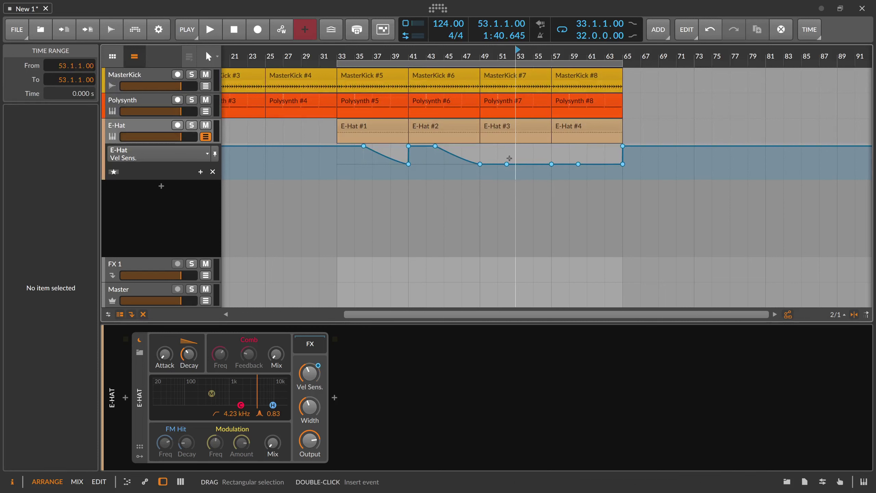
key("ctrl+z")
Lower the Vel Sens. points over clips #3 and #4, dipping to +7.0 dB, and play from bar 49
left_click(551, 165)
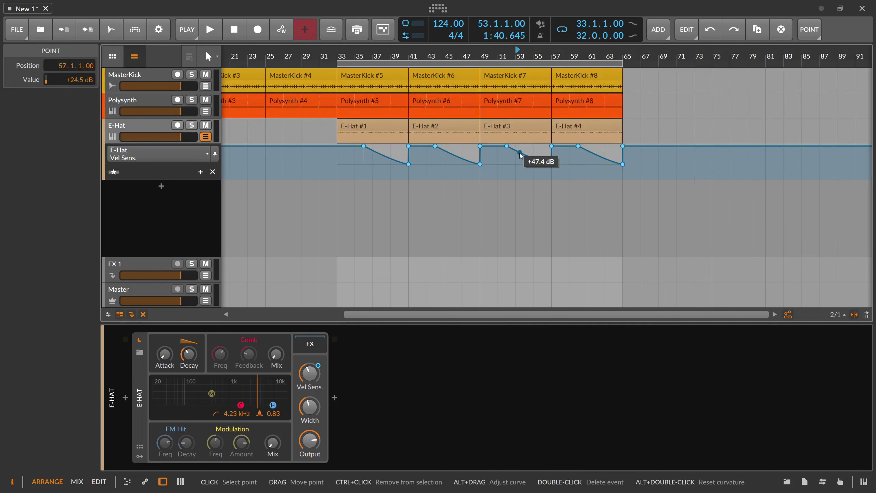
left_click_drag(525, 164, 483, 147)
mouse_move(597, 145)
left_mouse_down()
mouse_move(477, 149)
mouse_move(480, 159)
left_mouse_up()
left_click(555, 175)
mouse_move(640, 175)
left_mouse_down()
mouse_move(551, 164)
mouse_move(551, 173)
left_mouse_up()
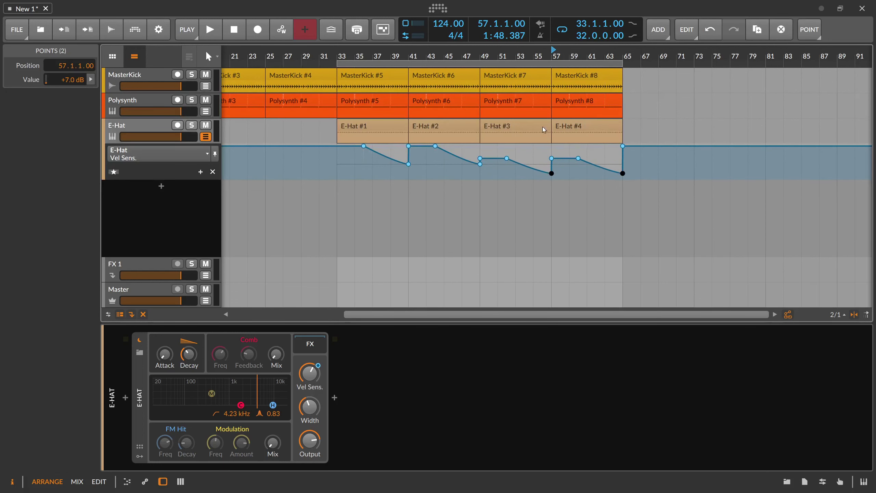
left_click(481, 56)
key("space")
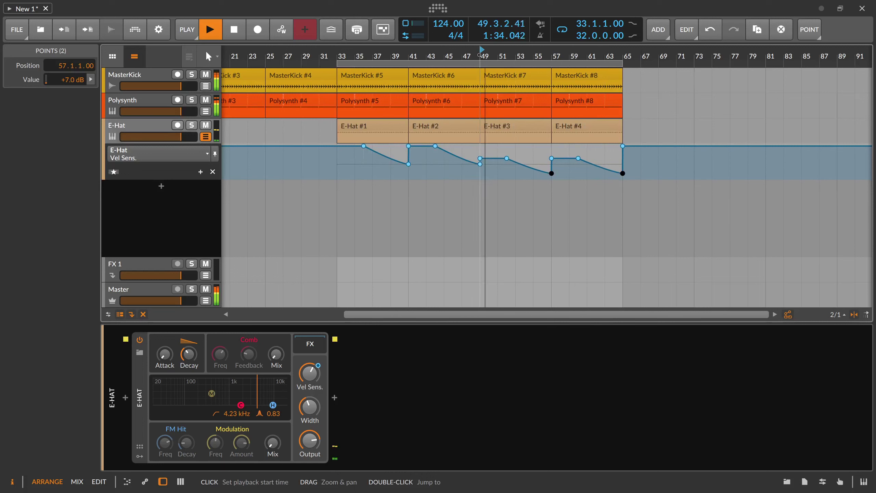
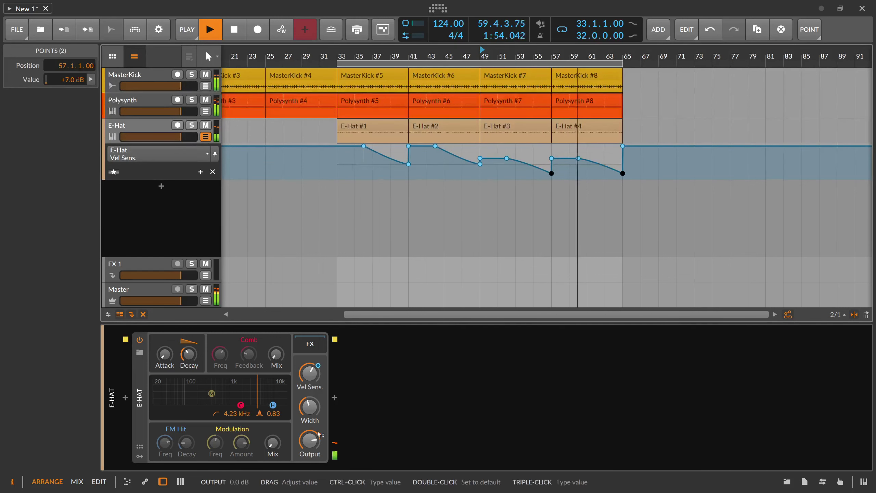
Turn the E-Hat Output level down a few dB, then stop playback
left_click(312, 442)
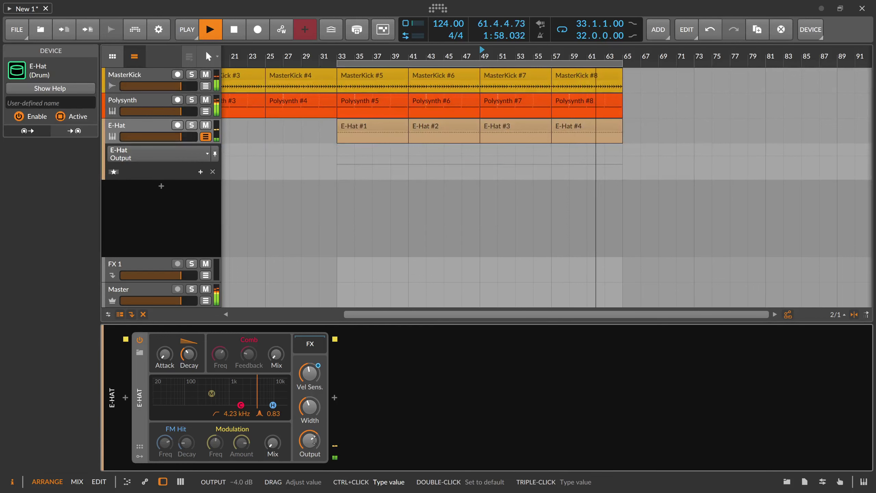
left_click_drag(310, 436, 309, 439)
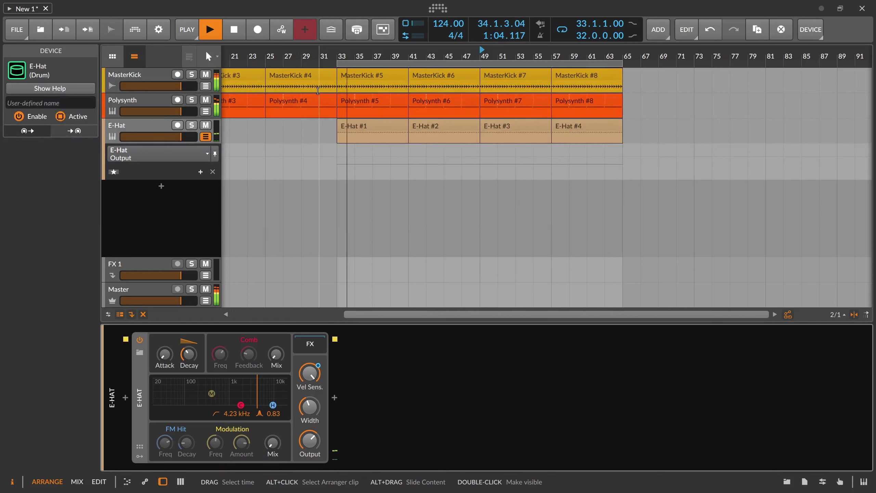
key("space")
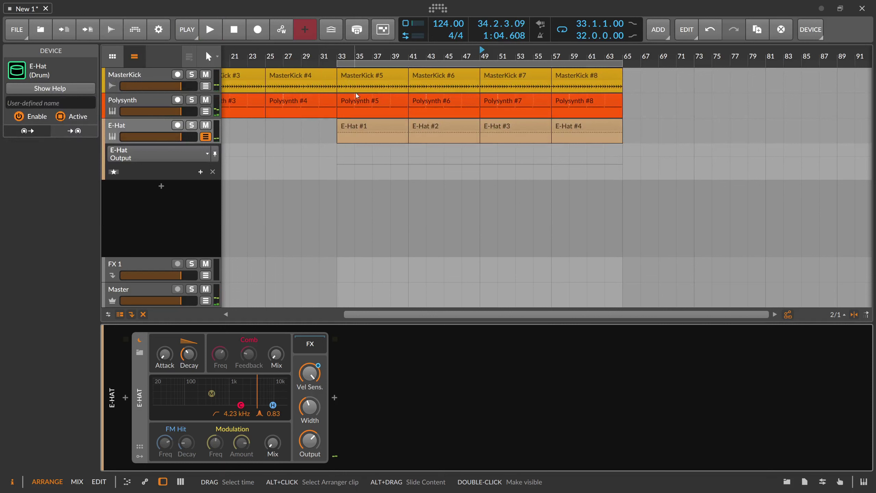
Inspect E-Hat #1's notes, return to the drum device panel and hide the E-Hat automation lane
double_click(357, 129)
left_click_drag(318, 177, 318, 171)
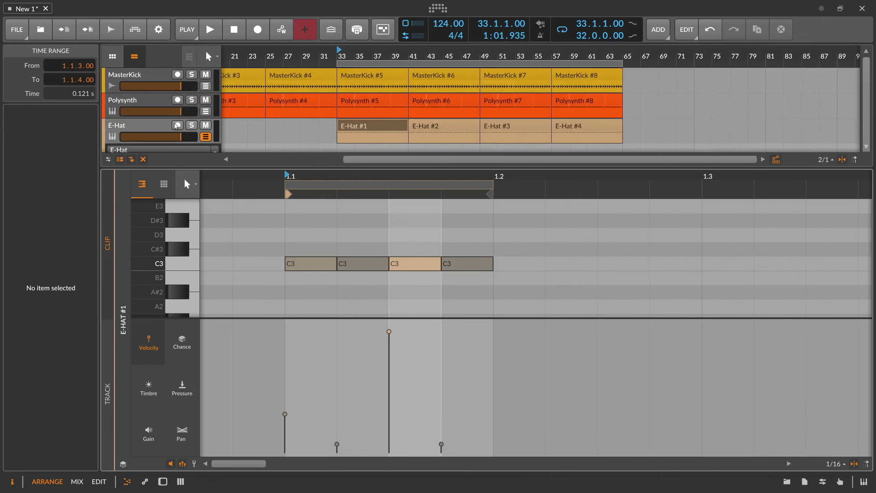
key("d")
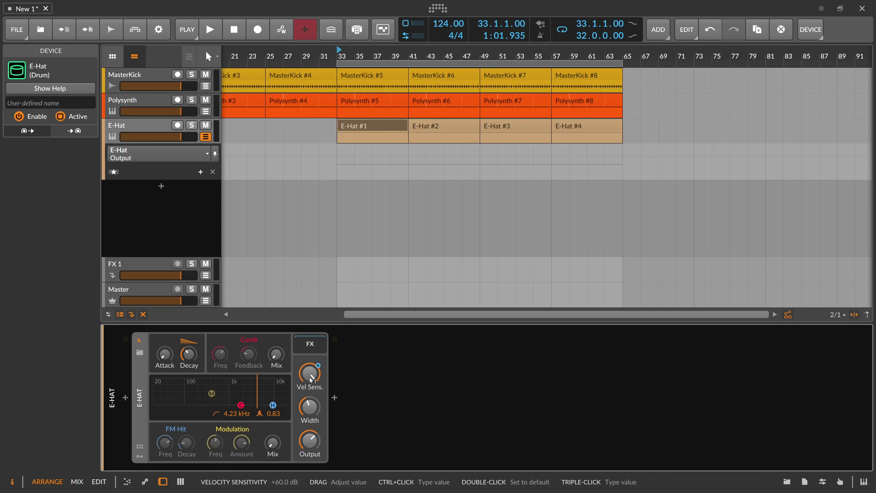
left_click(206, 137)
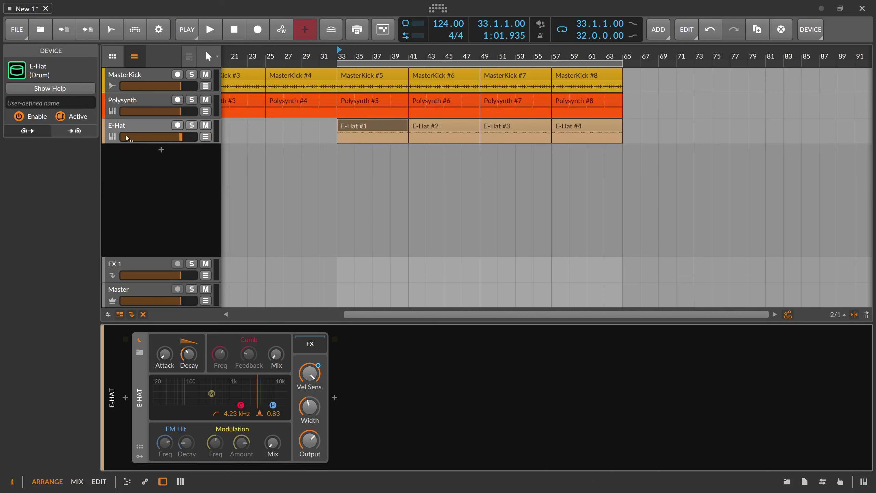
Select the E-Hat track and open its automation lane on Velocity Sensitivity
left_click(144, 132)
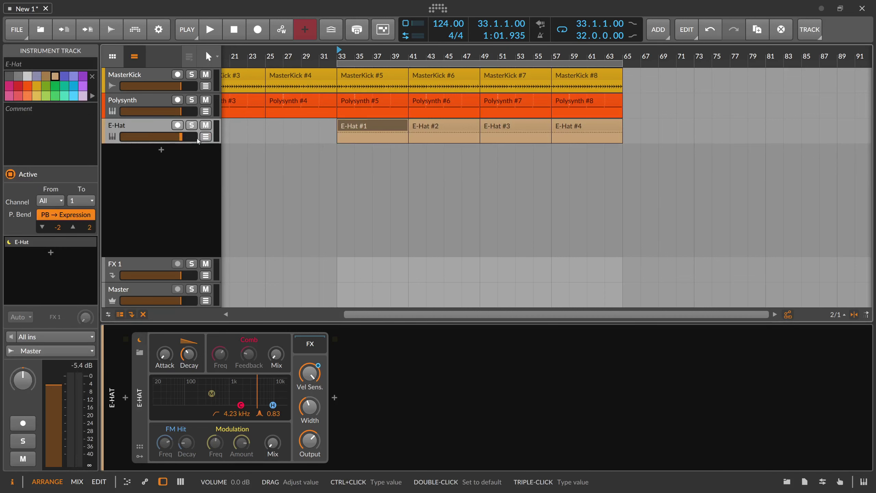
left_click_drag(353, 55, 340, 100)
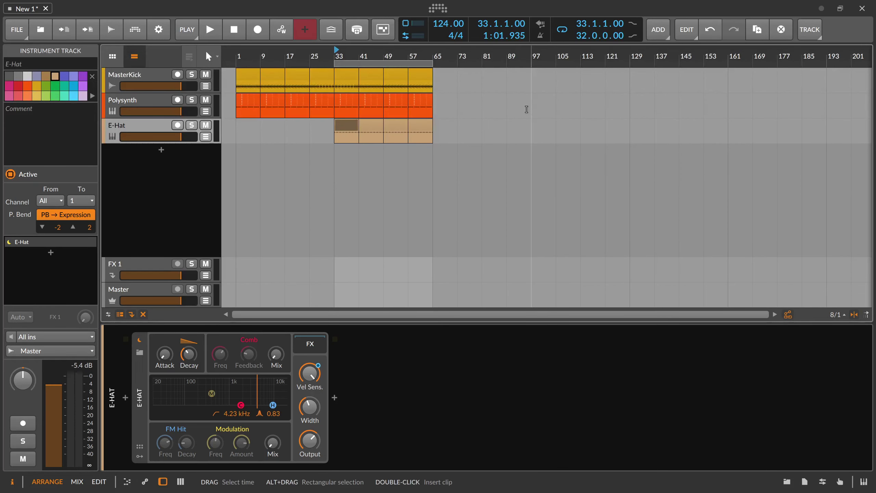
scroll(381, 57, "up", 2)
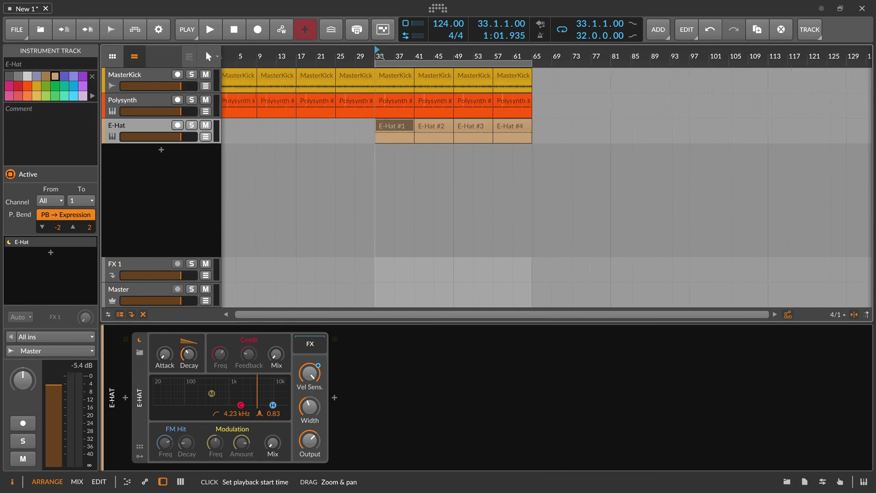
left_click(207, 137)
left_click(150, 154)
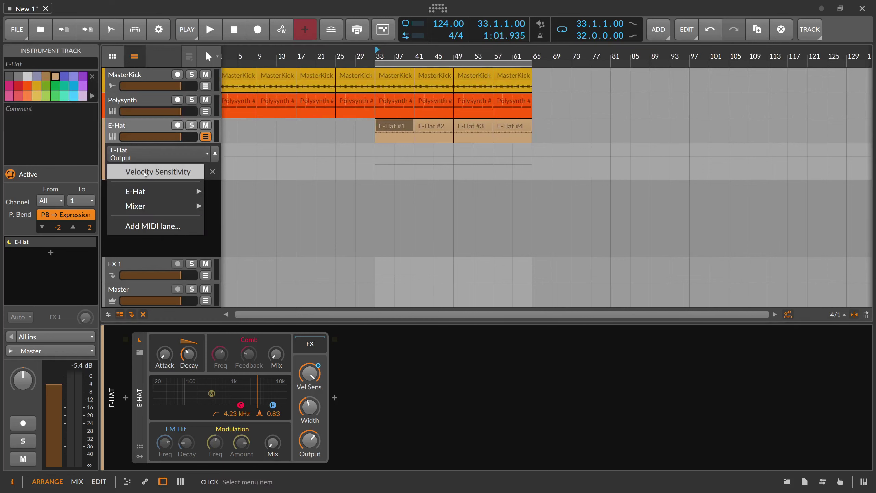
left_click(183, 168)
Show the Polysynth automation lanes and zoom out to the whole arrangement
left_click(206, 112)
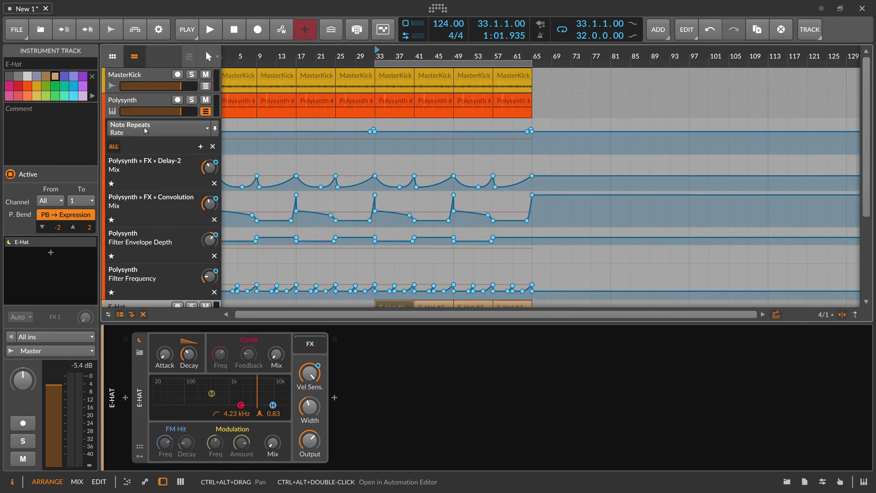
scroll(223, 150, "down", 2)
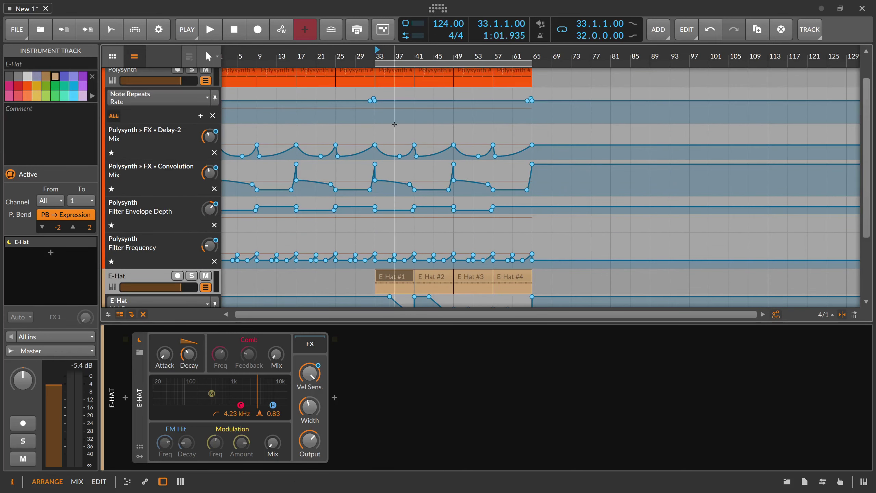
left_click_drag(388, 56, 354, 57)
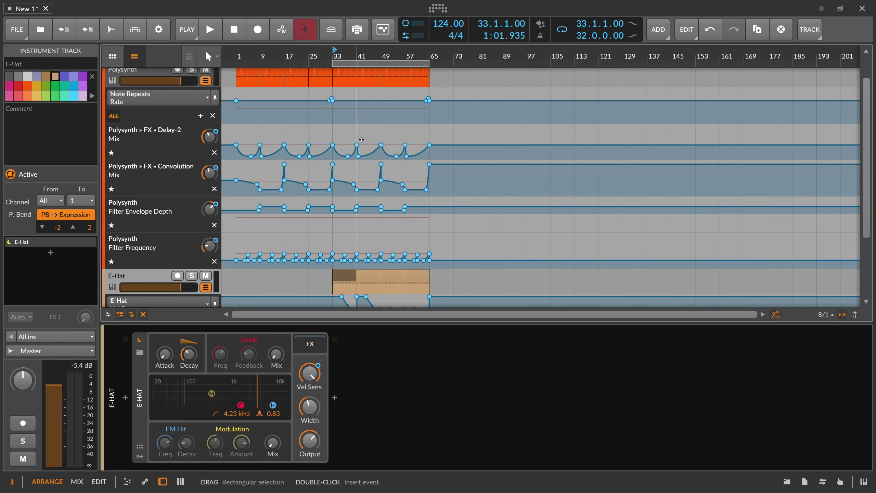
Play with Write Arranger Automation enabled and select the Polysynth track to show its devices
right_click(305, 393)
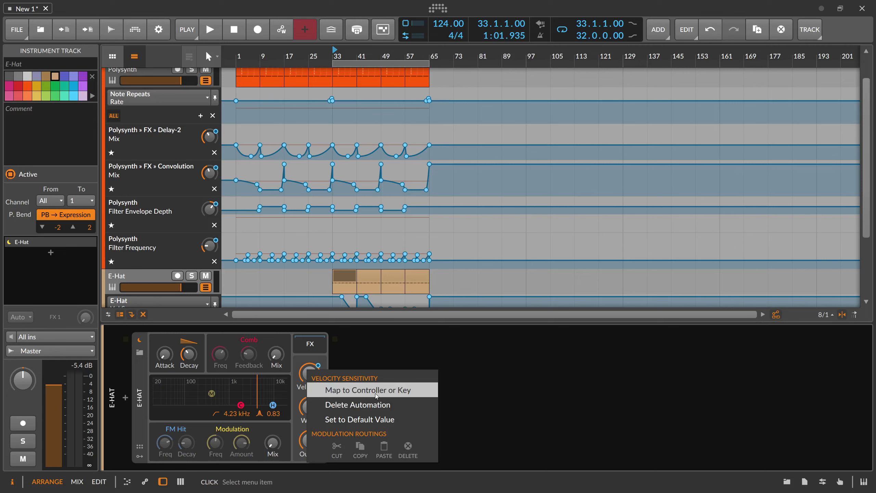
left_click(226, 47)
key("space")
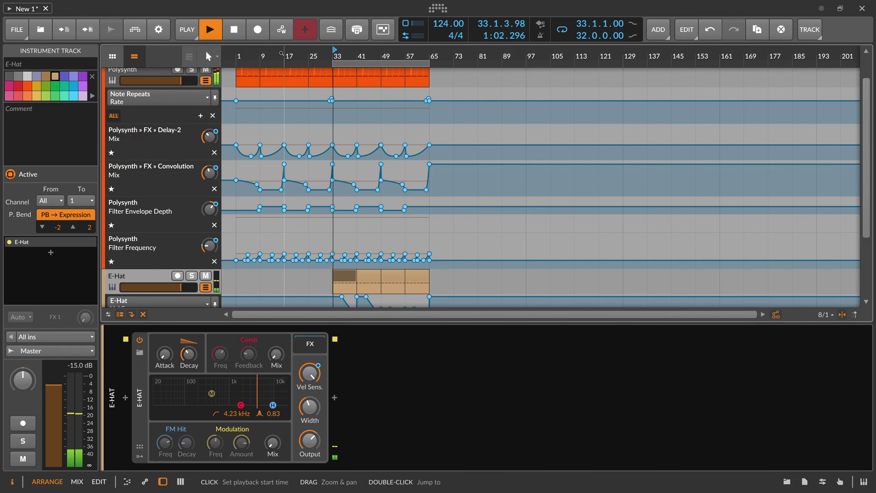
left_click(281, 31)
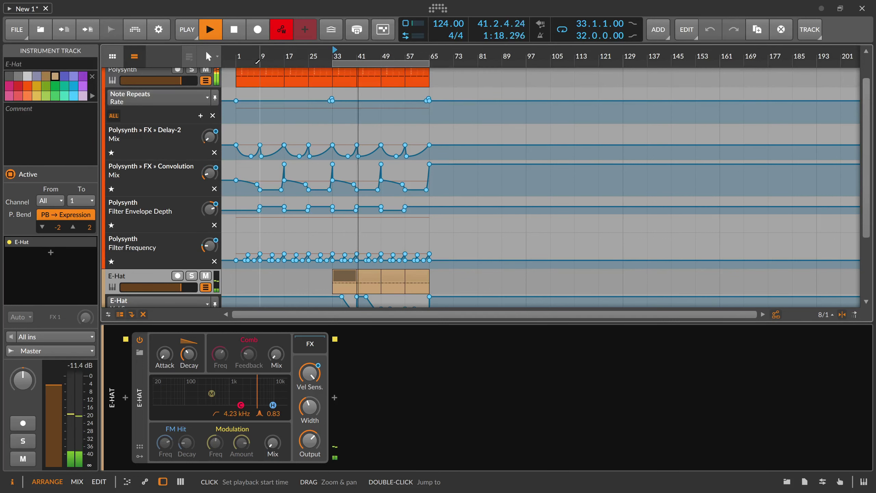
scroll(209, 113, "up", 2)
left_click(168, 106)
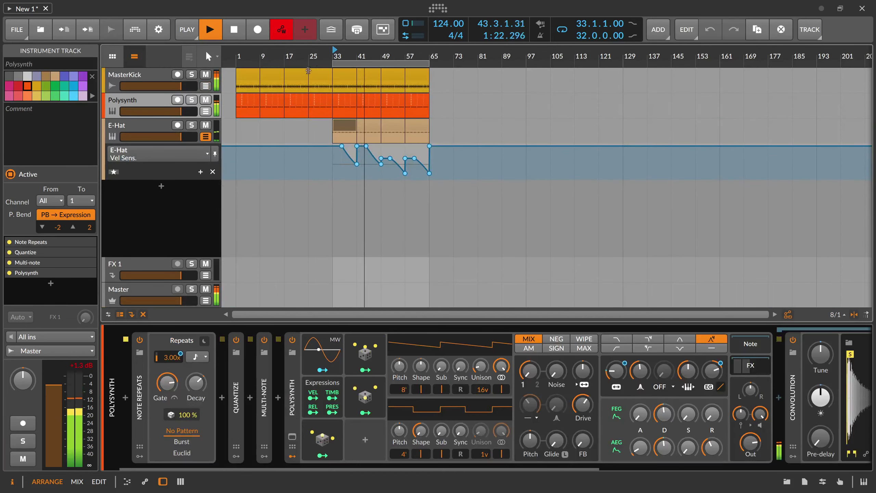
Stop playback at bar 46, ending arranger automation recording
left_click_drag(333, 55, 339, 62)
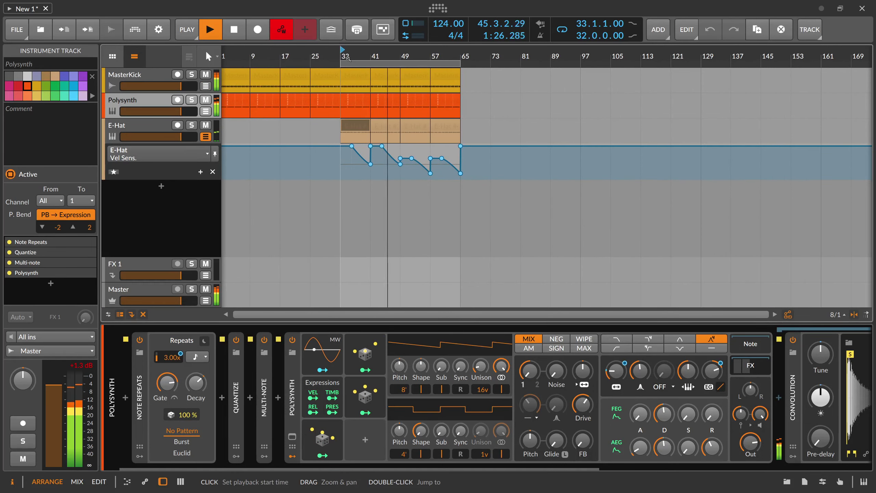
left_click(233, 33)
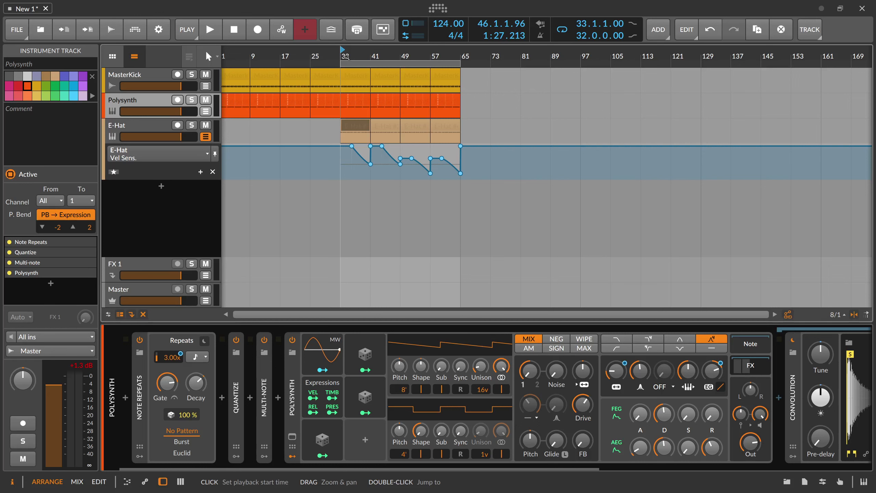
Start playback from bar 33 and select the E-Hat track to show its drum device
left_click_drag(347, 57, 357, 75)
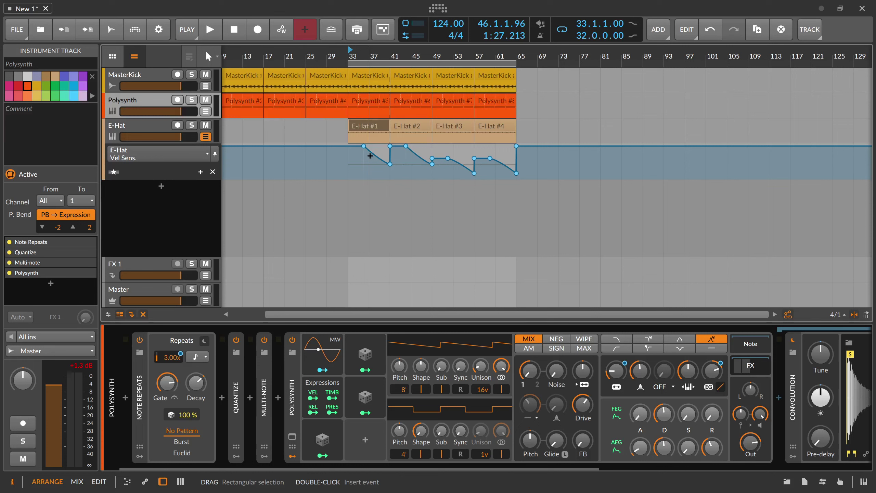
left_click_drag(360, 49, 359, 53)
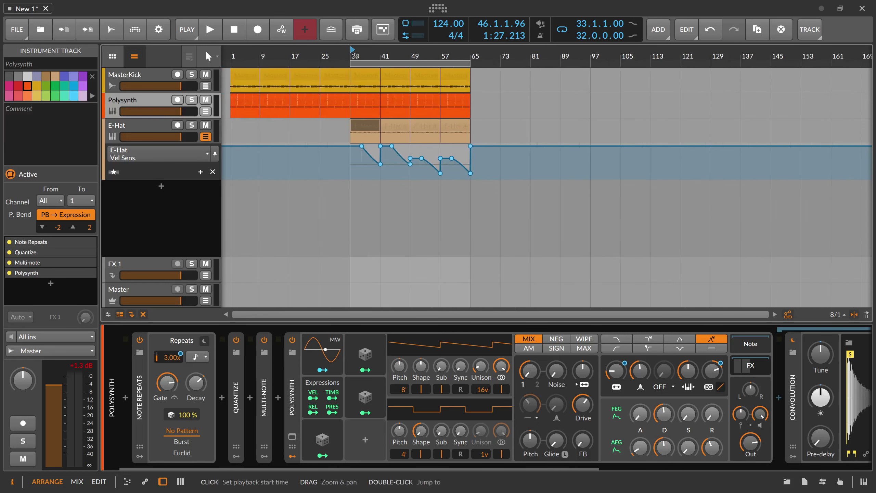
left_click_drag(293, 56, 325, 58)
double_click(405, 55)
key("space")
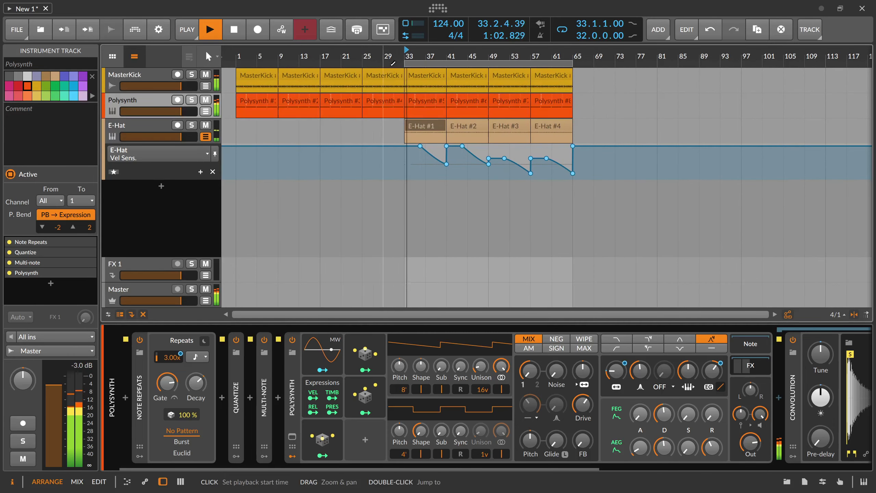
left_click(189, 139)
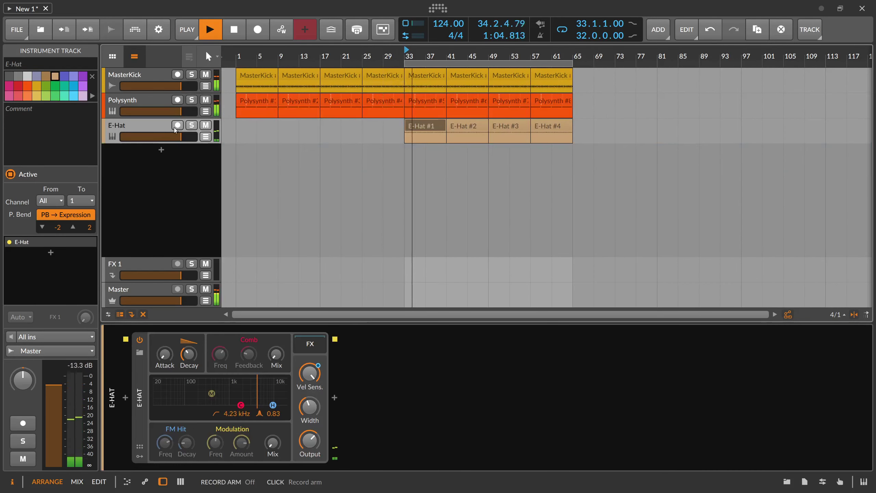
Add a new E-Clap instrument track below E-Hat
key("space")
left_click(162, 149)
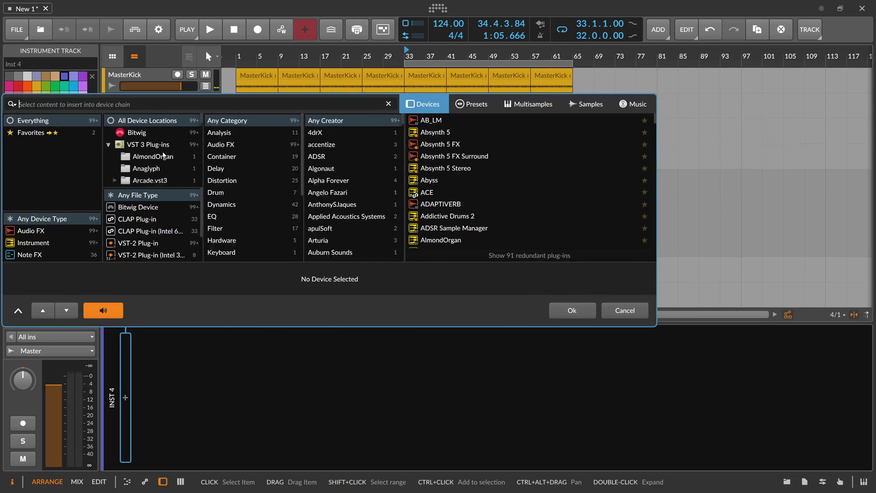
type("clap")
key("Return")
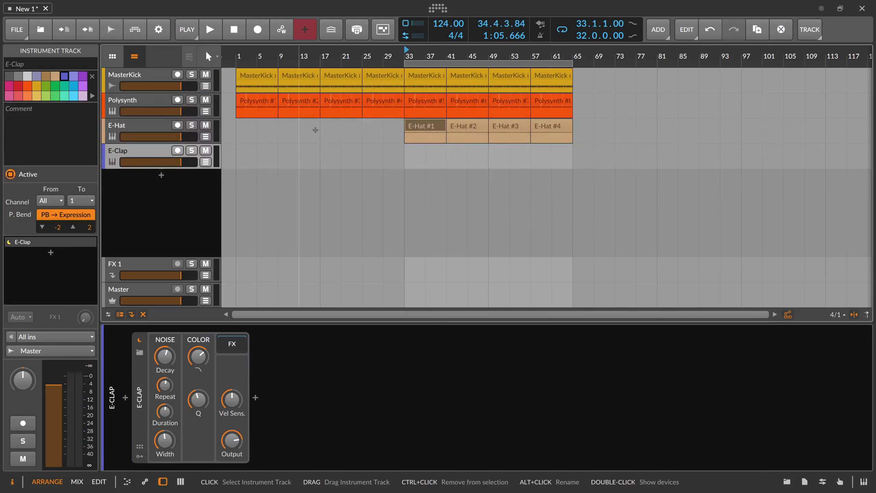
Create E-Clap #1 at bar 33 with C4 claps on beats 1.2 and 1.4, looped to bar 41
double_click(407, 156)
left_click_drag(413, 56, 412, 87)
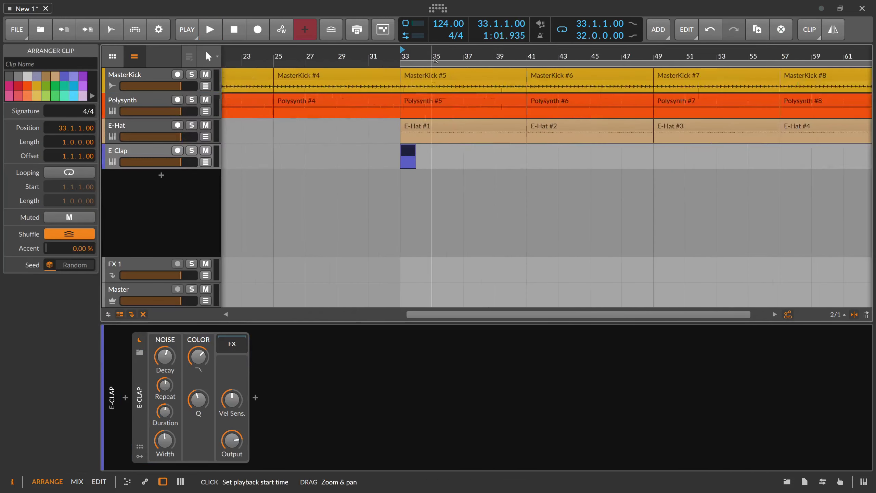
double_click(408, 160)
left_click_drag(339, 180, 340, 152)
left_click(362, 337)
double_click(362, 337)
key("space")
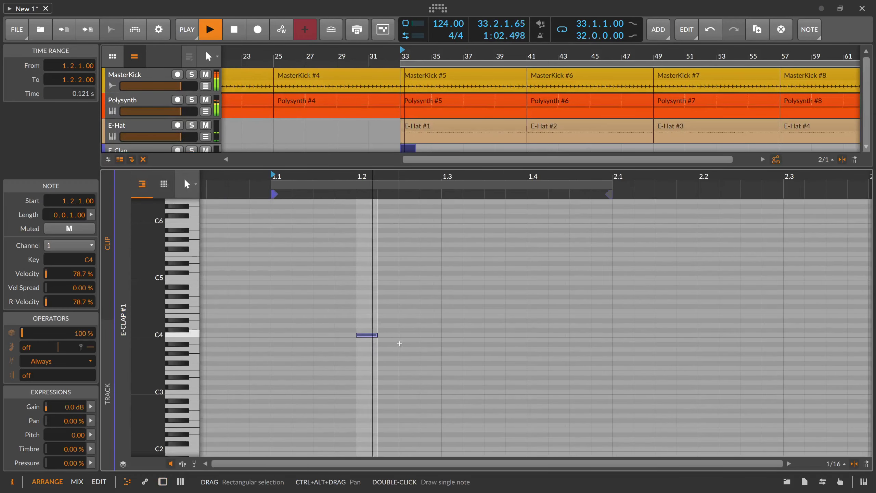
double_click(536, 334)
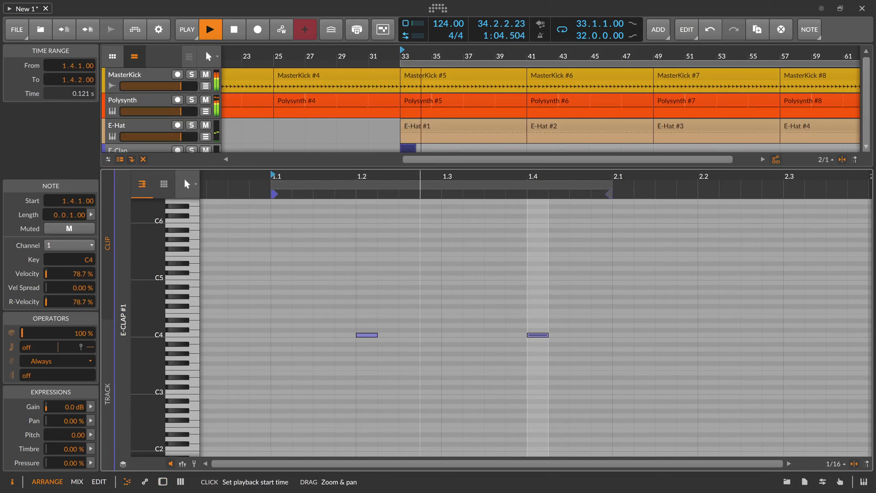
left_click_drag(421, 178, 422, 258)
key("space")
left_click_drag(414, 166, 524, 172)
key("space")
Shorten the clap decay to 178 ms, darken the colour filter with 0.80 resonance, and trim output
key("d")
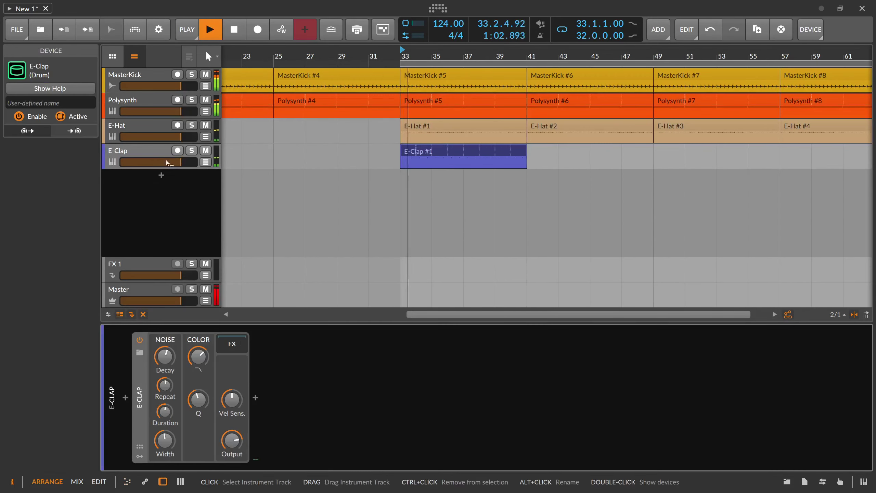
key("space")
left_click_drag(165, 356, 165, 371)
left_click_drag(199, 358, 198, 415)
key("space")
left_click_drag(198, 357, 163, 433)
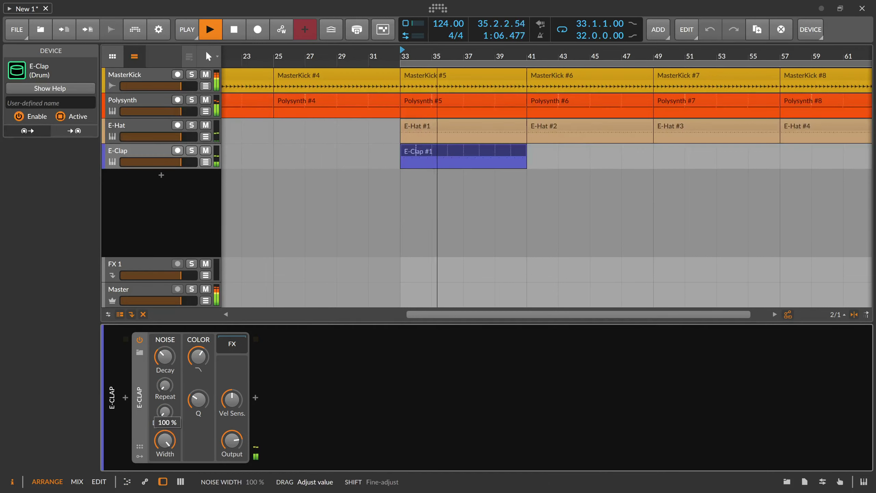
left_click_drag(209, 405, 199, 359)
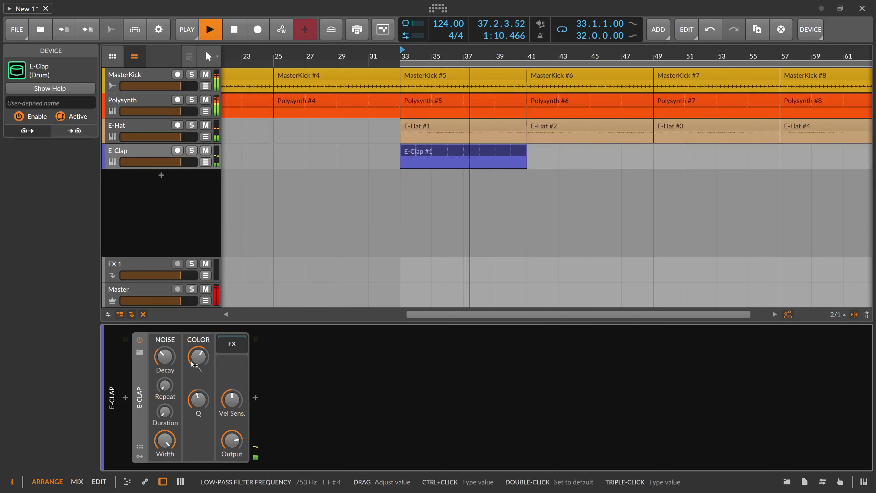
left_click_drag(235, 444, 243, 436)
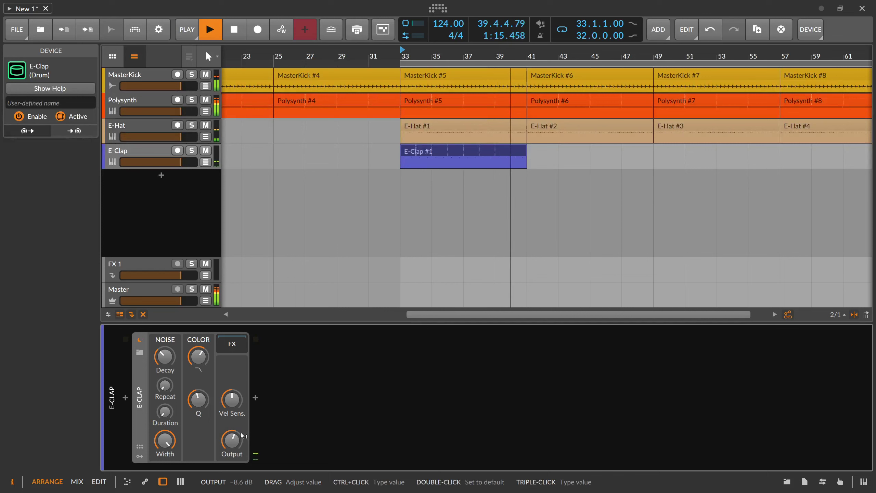
Insert Delay+ after the E-Clap, replacing a mistakenly added Delay-1
key("space")
left_click(256, 397)
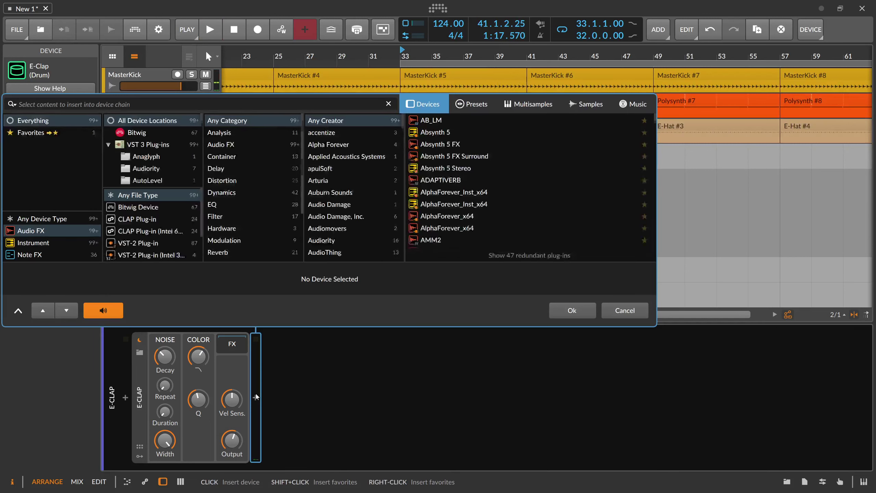
type("delay")
key("Down")
key("Down")
key("Down")
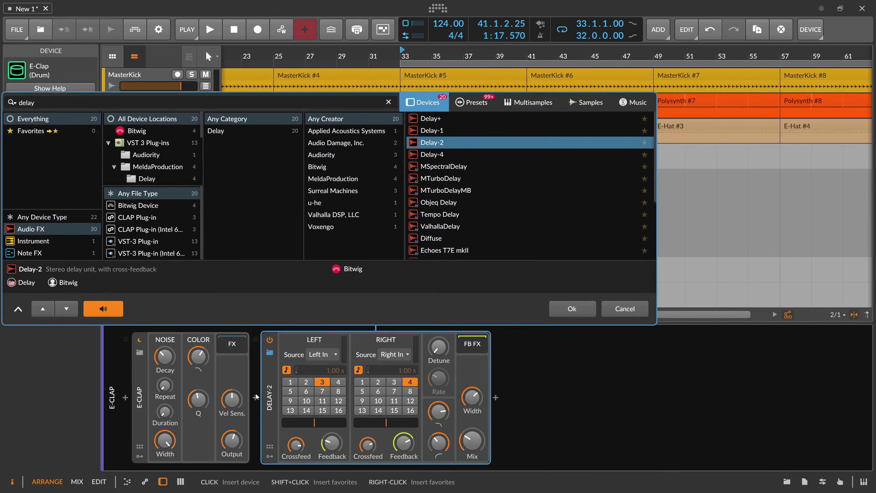
key("Up")
key("Return")
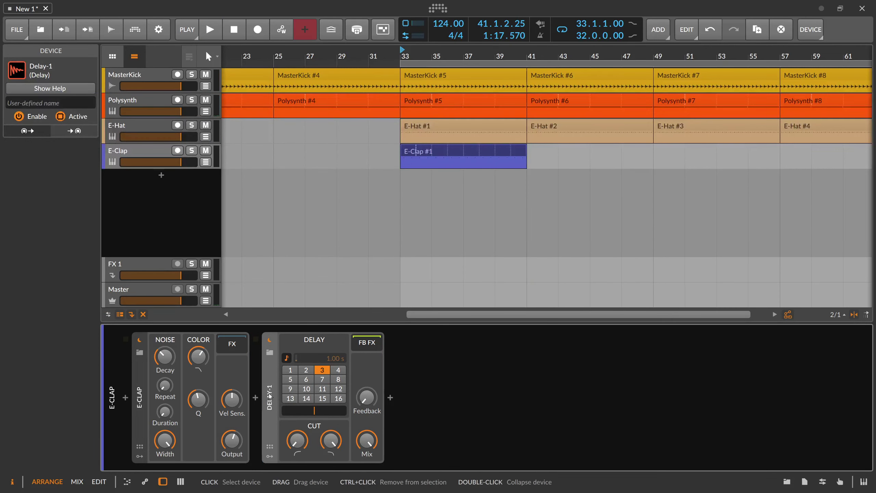
key("Delete")
left_click(255, 398)
type("delay")
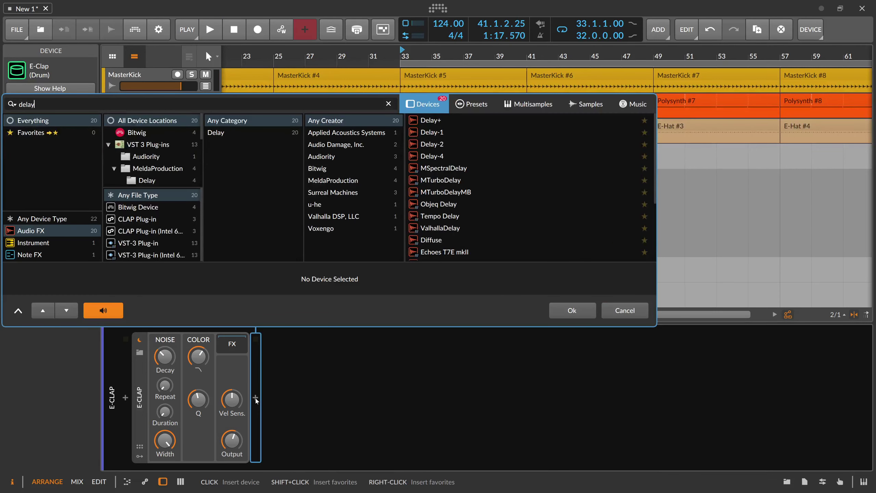
key("Down")
key("Return")
key("space")
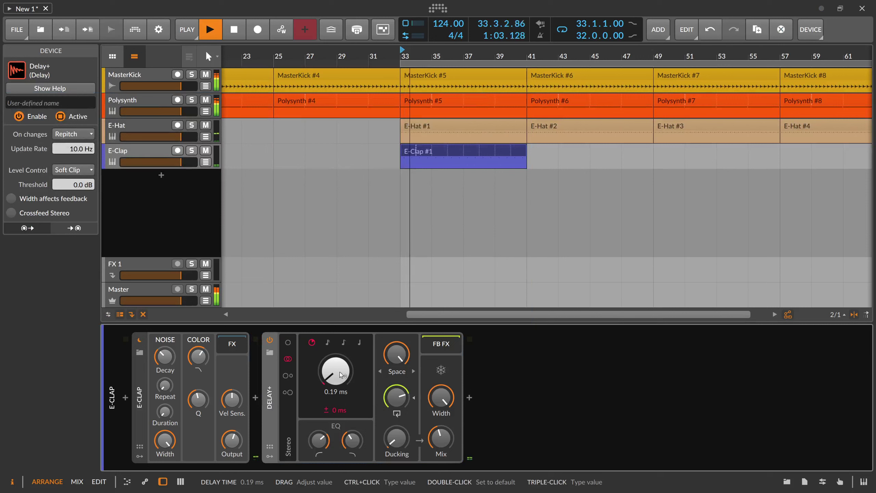
Sync the delay to beats, choose Soft blur and turn the feedback FX mix down
left_click(327, 341)
left_click(397, 371)
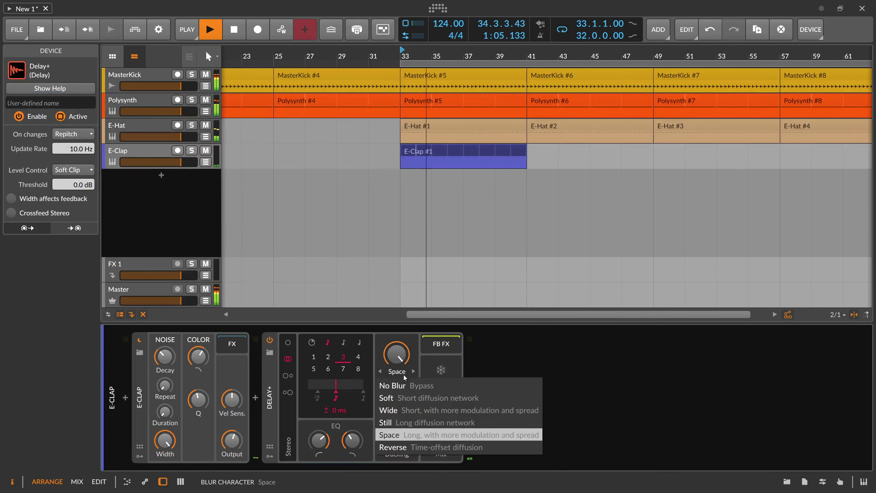
left_click(413, 401)
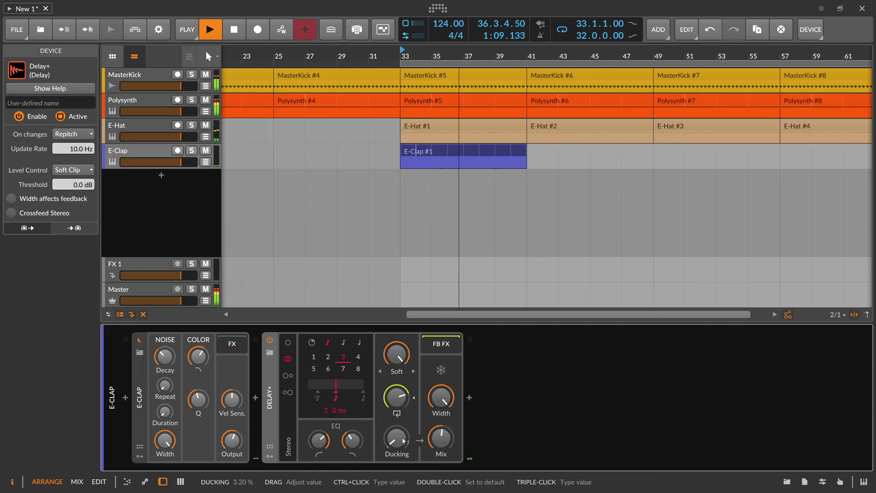
mouse_move(348, 431)
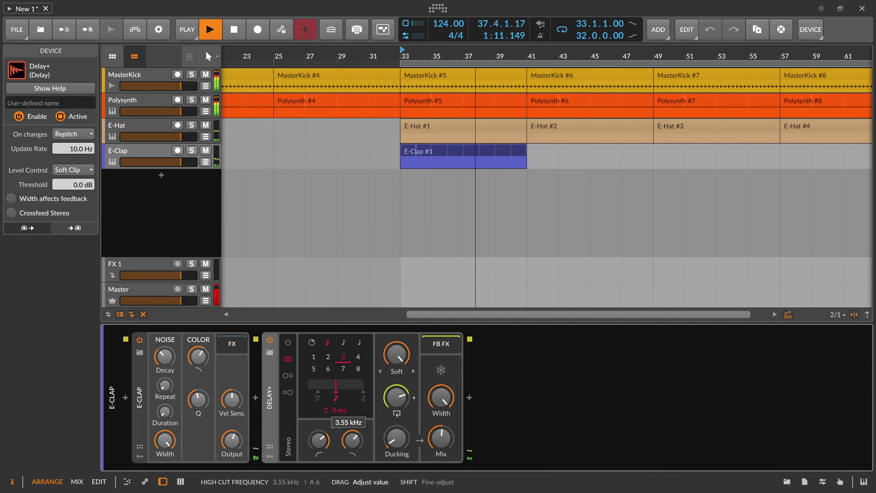
mouse_move(441, 437)
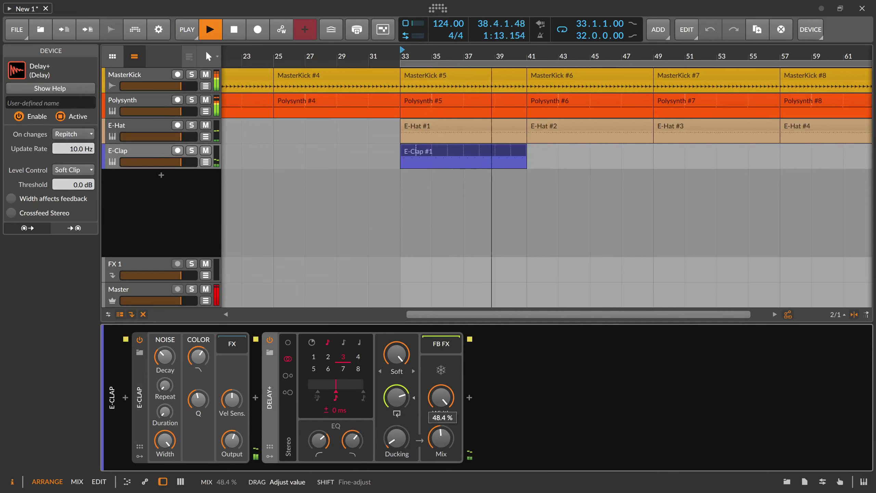
mouse_move(441, 438)
left_mouse_down()
mouse_move(436, 447)
mouse_move(434, 430)
left_mouse_up()
key("space")
Draw a Delay+ Mix ramp from 12.9 % at bar 33 up to 56.6 % at bar 41
key("a")
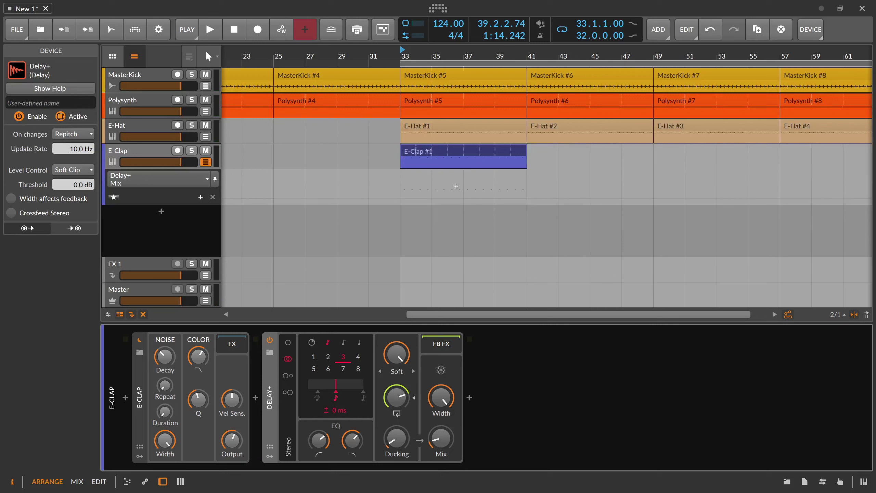
double_click(401, 194)
left_click_drag(400, 195, 400, 195)
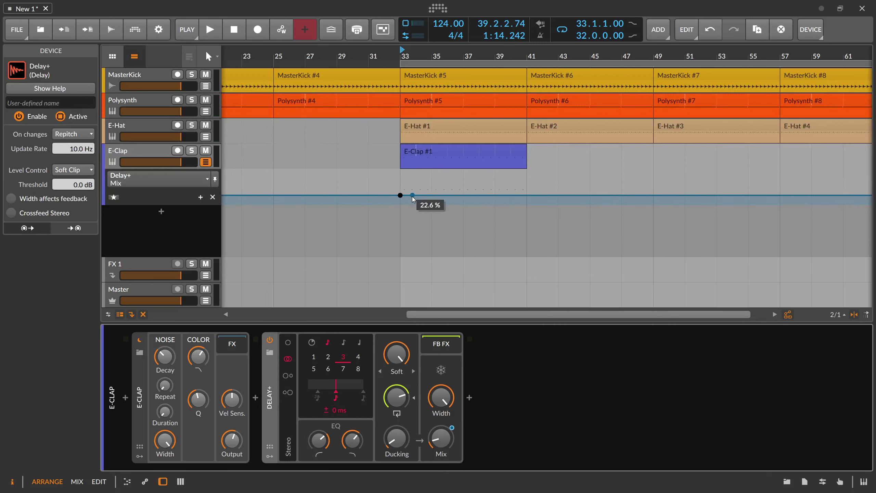
left_click(400, 195)
left_click_drag(400, 195, 400, 198)
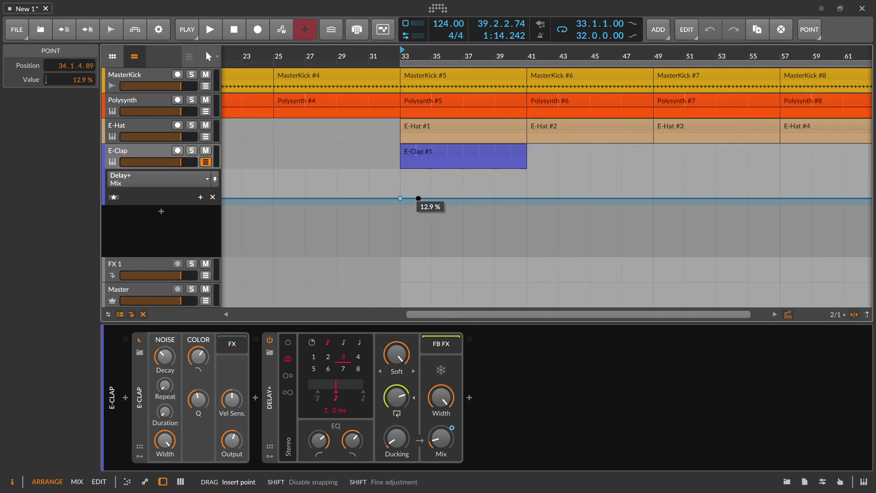
left_click(512, 198)
left_click_drag(512, 199, 527, 185)
left_click(497, 54)
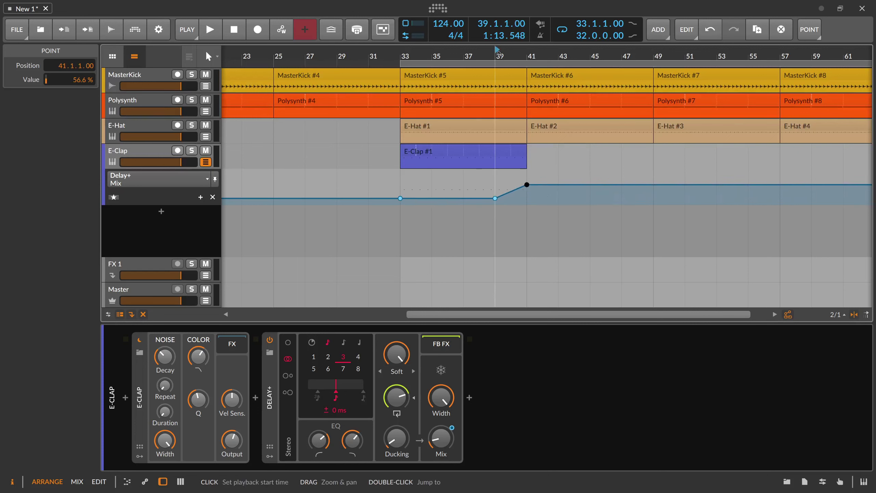
key("space")
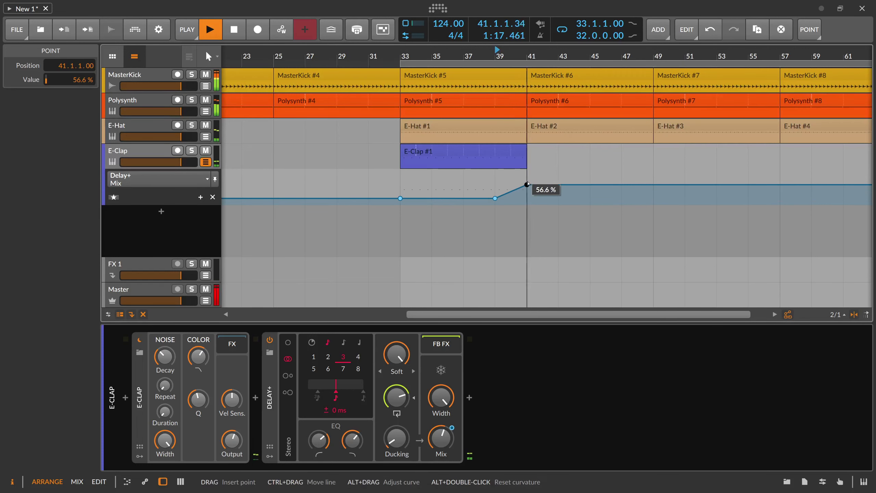
key("space")
Duplicate the E-Clap clip and its Mix ramp three times through bar 65
left_click(472, 150)
key("ctrl+d")
scroll(486, 57, "down", 3)
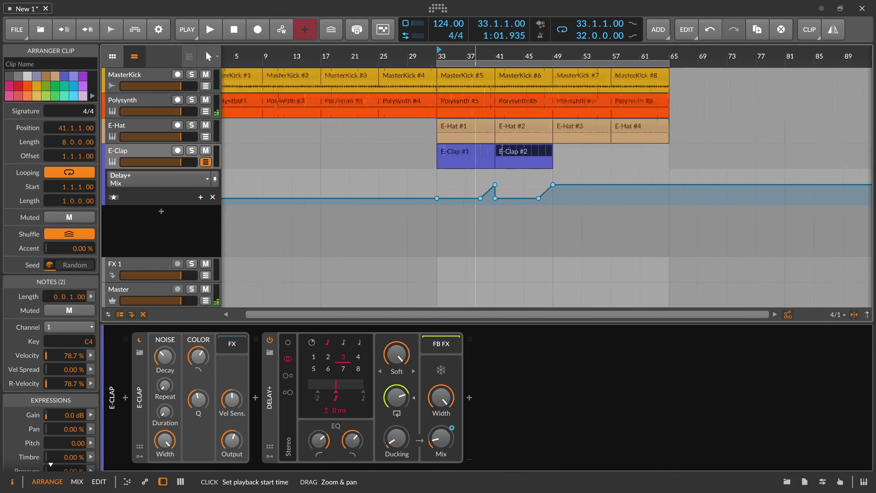
key("ctrl+d")
key("ctrl+d")
scroll(540, 157, "up", 3)
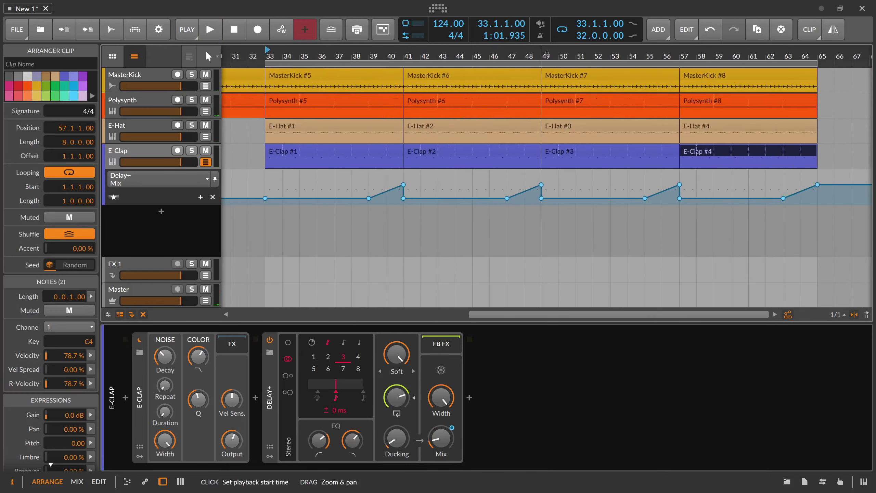
key("space")
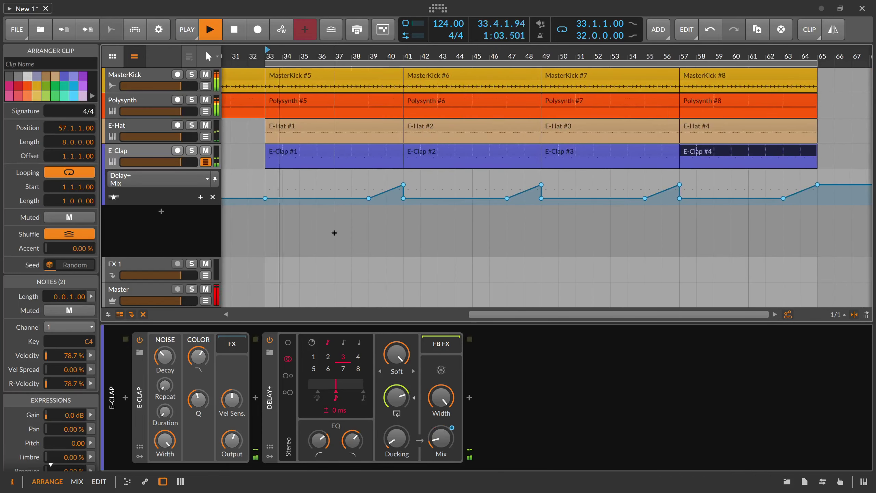
left_click_drag(803, 206, 405, 194)
left_click(269, 192)
key("space")
key("ctrl+d")
key("ctrl+d")
key("ctrl+d")
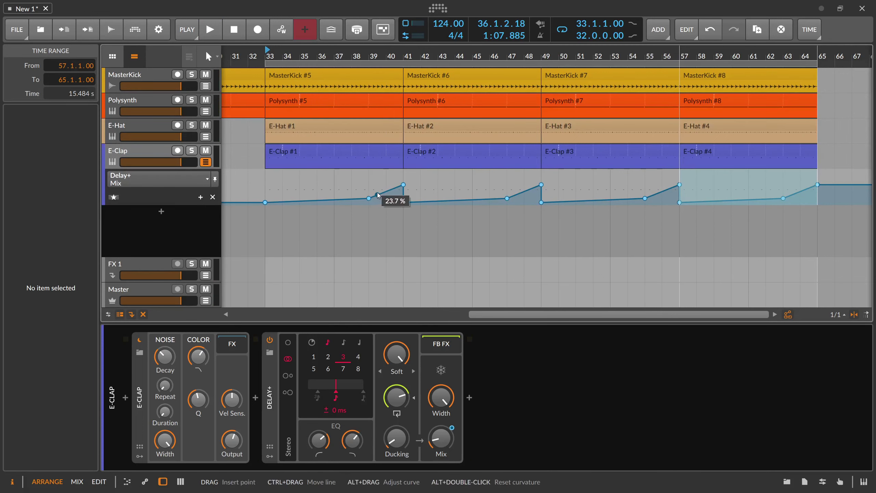
key("space")
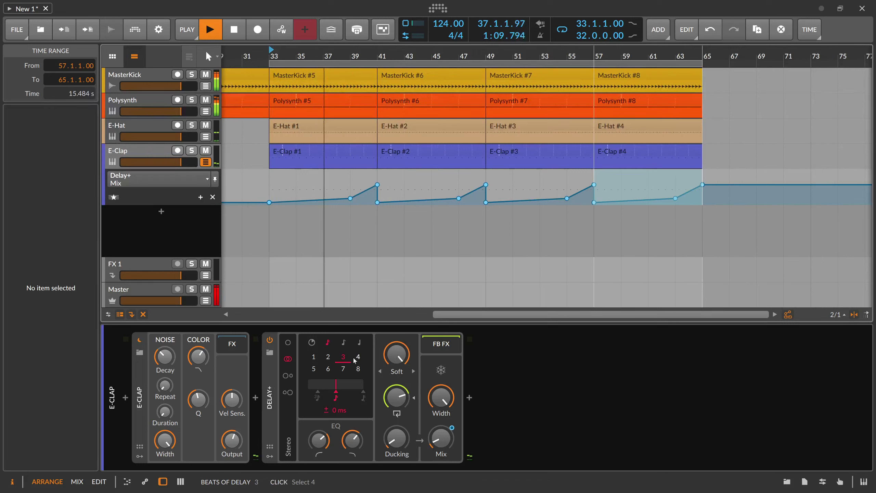
Automate Blur to 100 % at bar 47 and 0 % at bar 49, duplicating it into bars 49–65
left_click(318, 361)
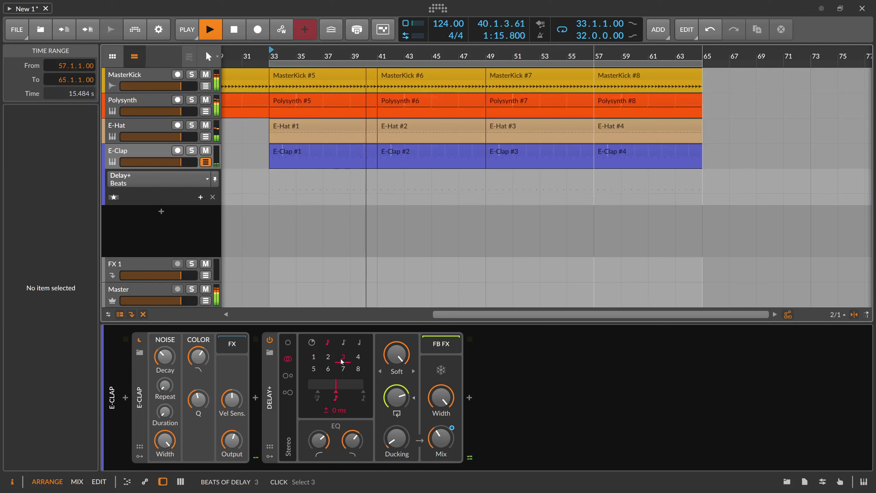
key("space")
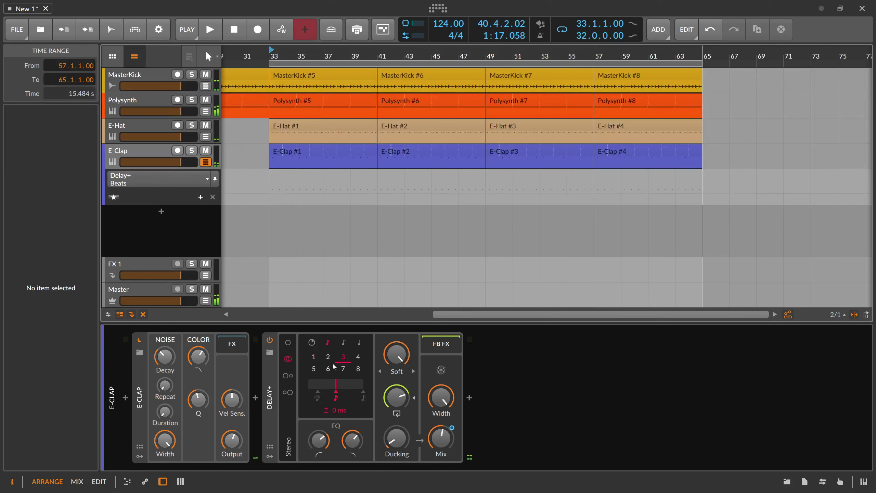
key("space")
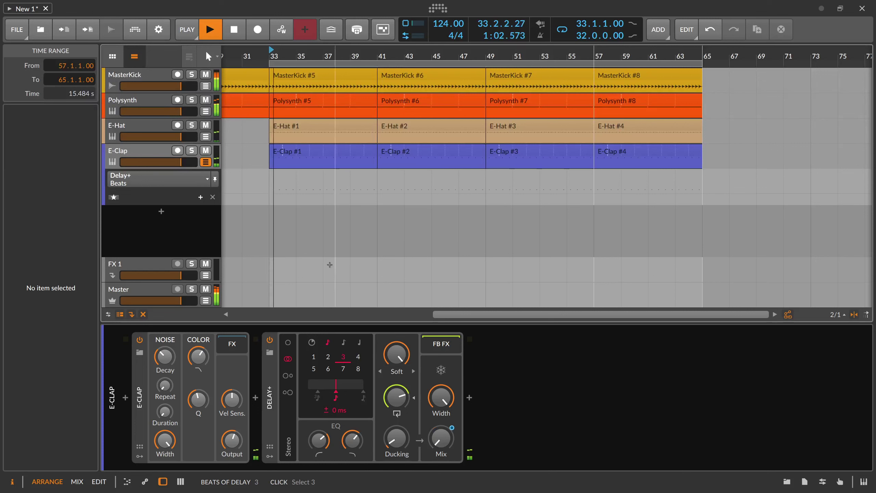
mouse_move(395, 357)
left_mouse_down()
mouse_move(394, 367)
mouse_move(396, 351)
left_mouse_up()
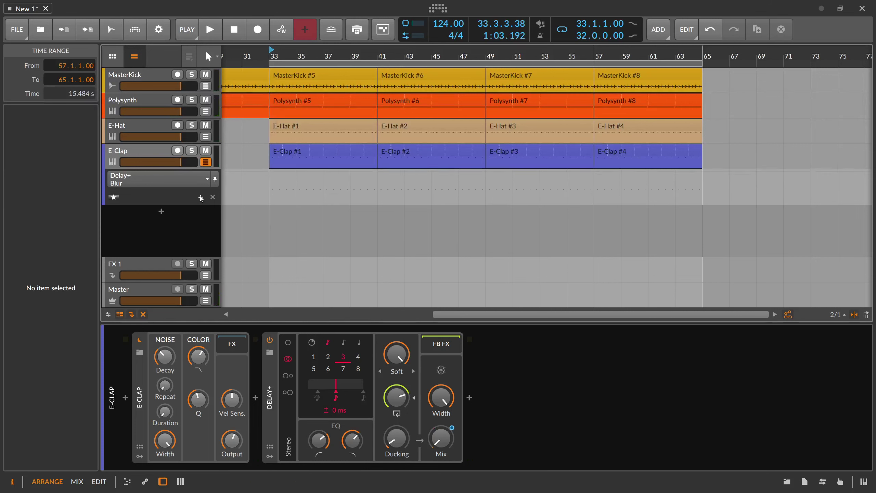
double_click(463, 172)
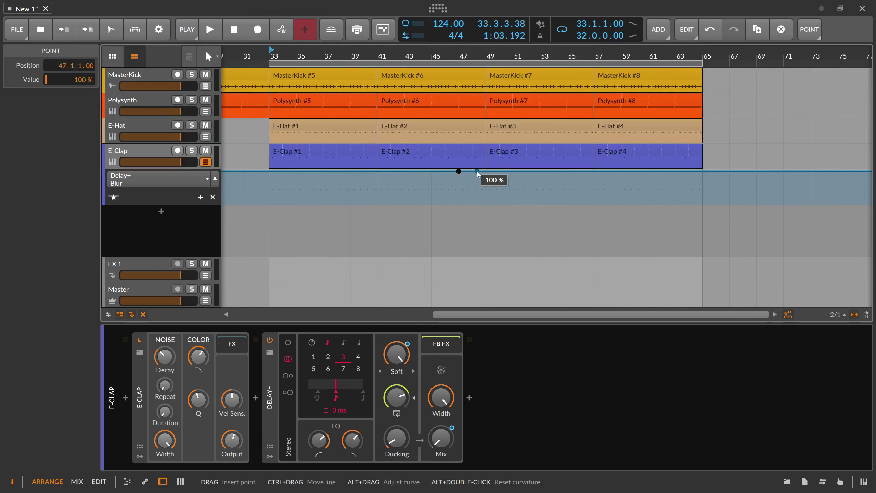
left_click_drag(485, 171, 486, 202)
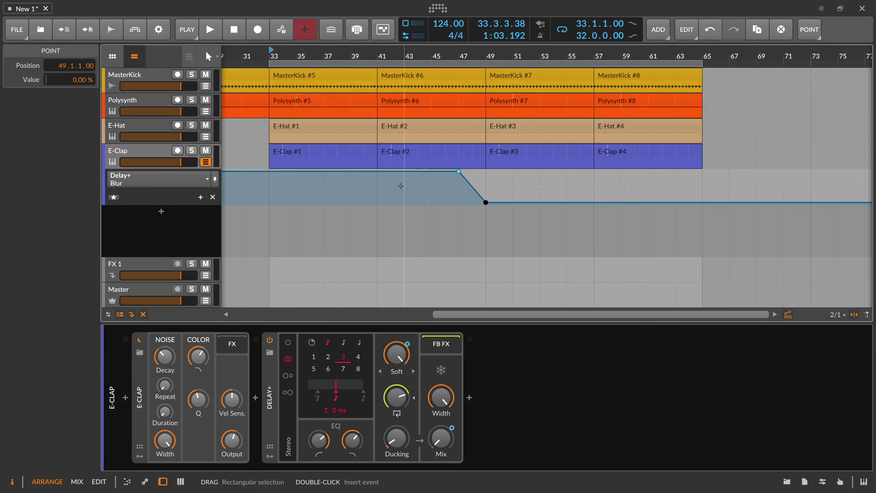
left_click_drag(272, 188, 486, 188)
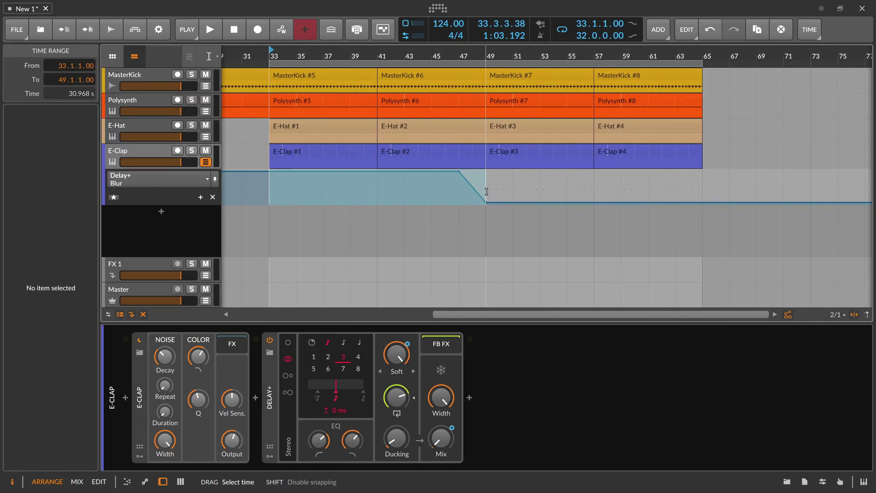
key("ctrl+d")
double_click(461, 52)
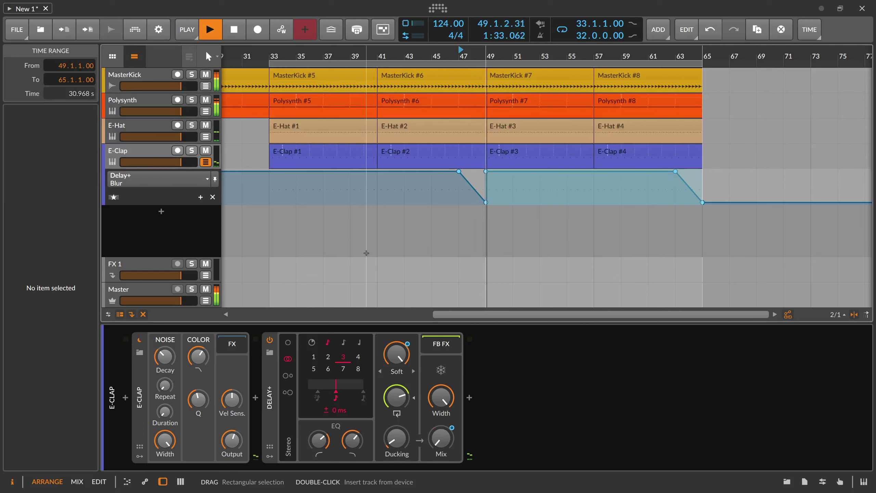
left_click_drag(396, 397, 396, 396)
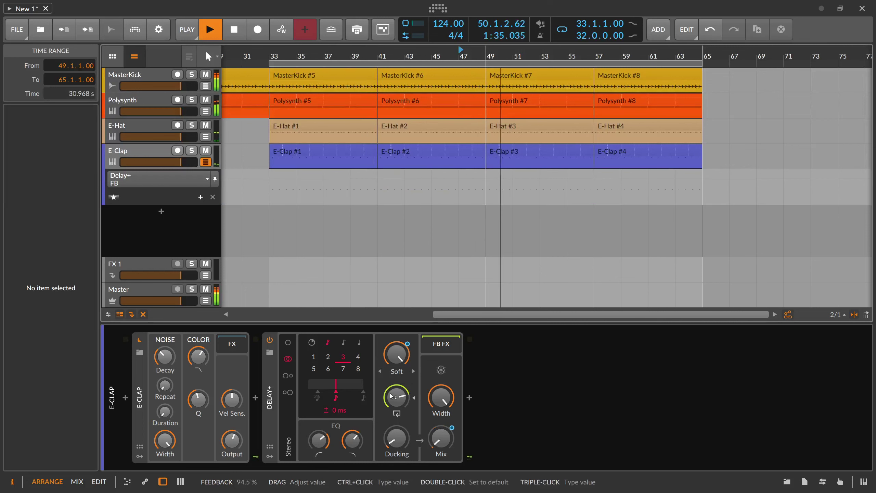
key("space")
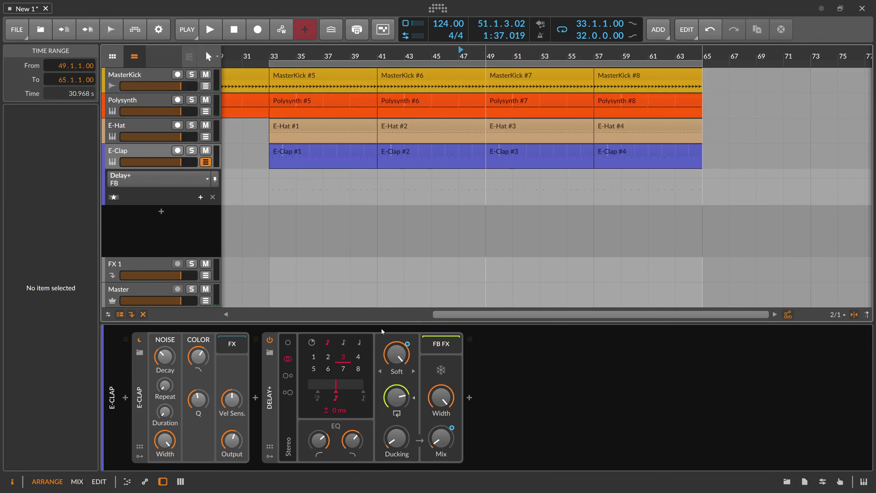
Solo E-Clap and play from bar 46 while viewing its Blur and Output automation
left_click(192, 151)
left_click(442, 56)
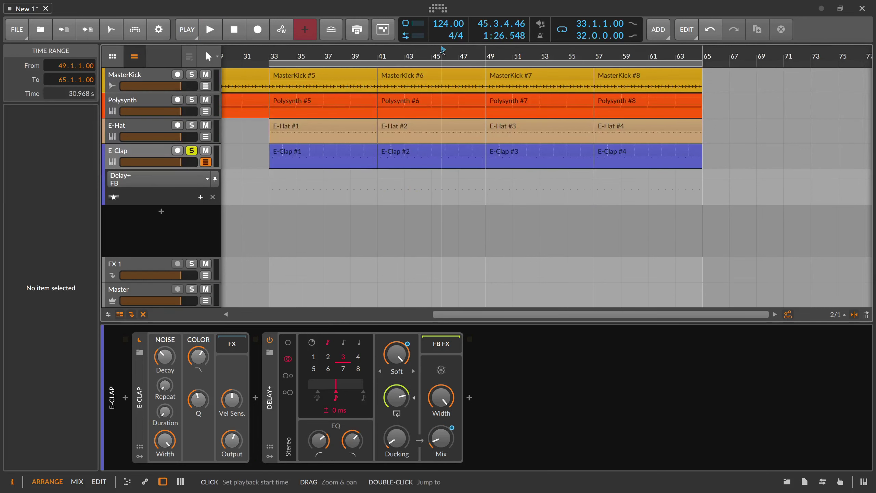
key("space")
left_click(156, 183)
left_click(167, 196)
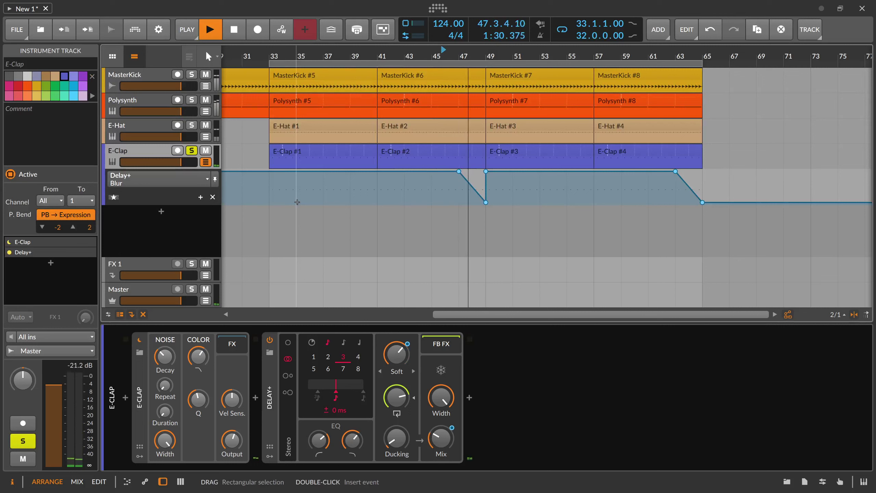
left_click(240, 443)
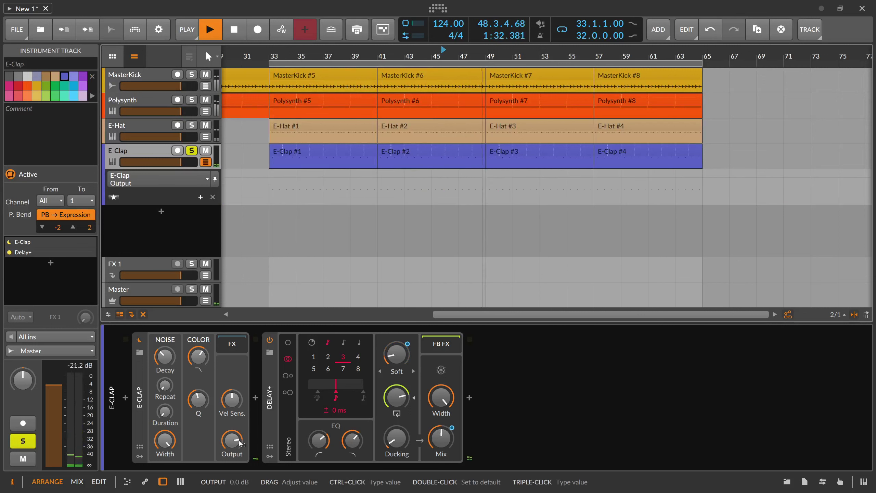
key("space")
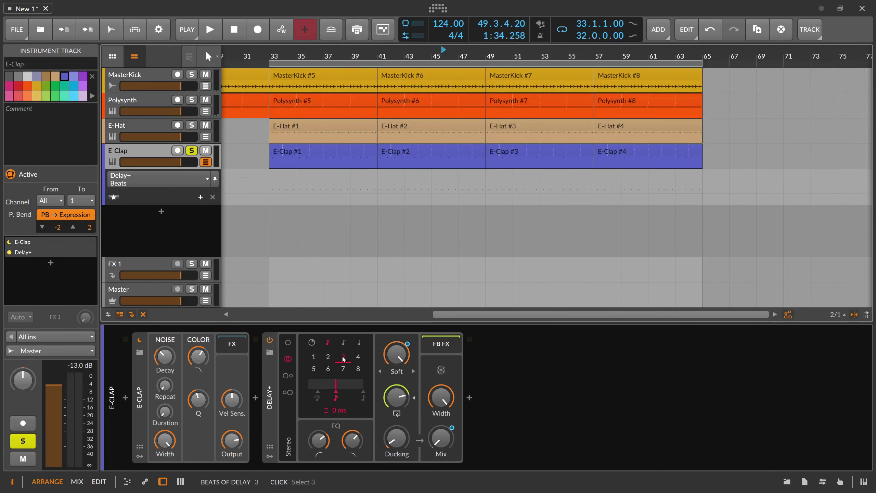
Add a Beats automation point and pull it down near bar 49
left_click(481, 194)
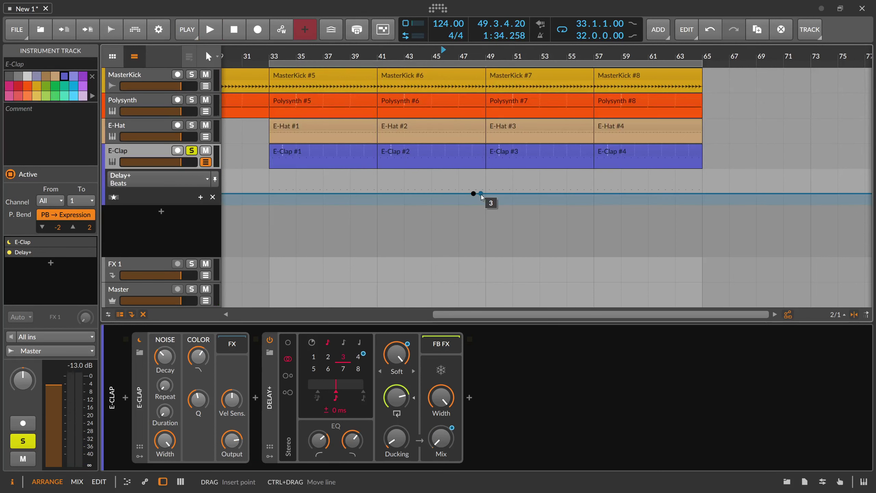
left_click_drag(482, 194, 482, 203)
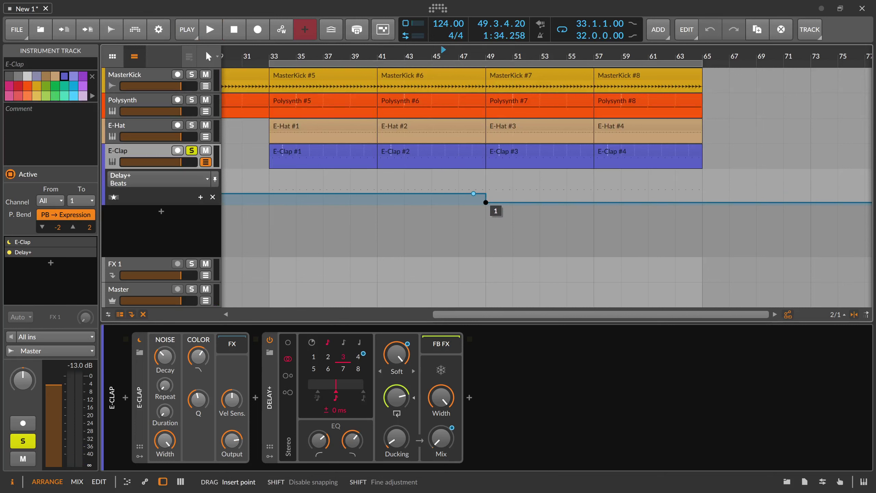
left_click_drag(478, 55, 483, 68)
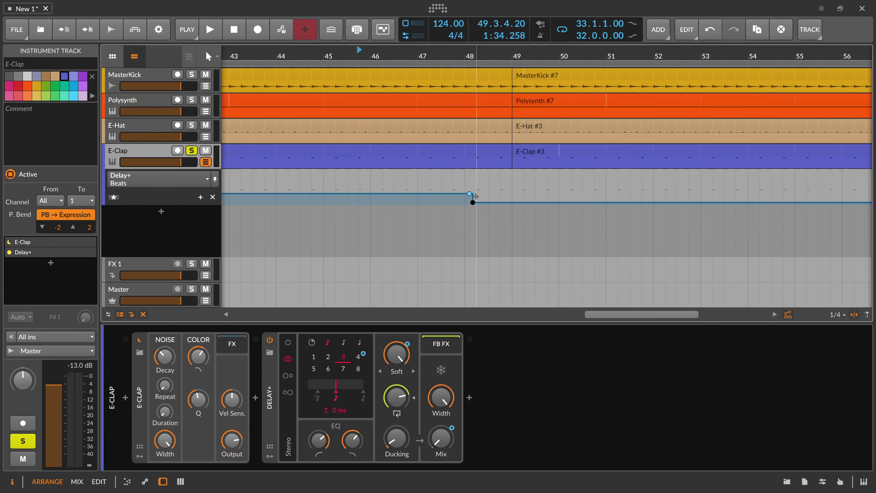
left_click_drag(472, 202, 512, 193)
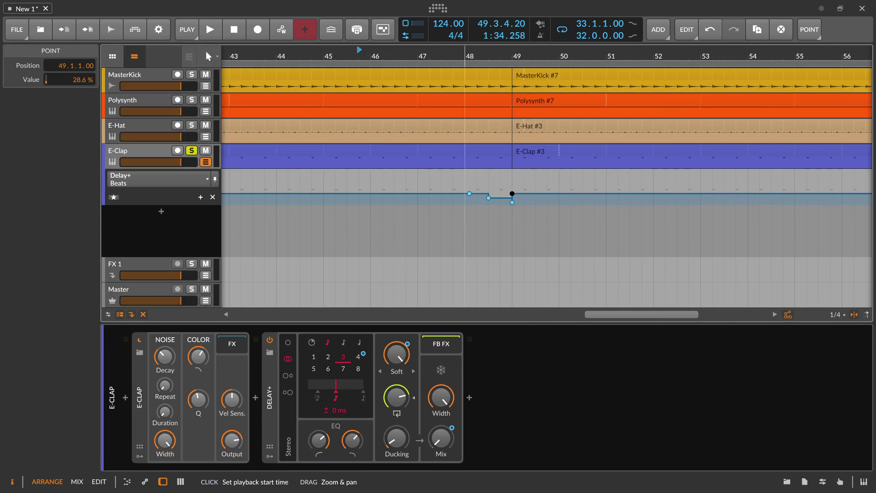
left_click_drag(465, 52, 484, 117)
Duplicate the Beats automation from bars 33–49 into bars 49–65 and play it back
left_click_drag(381, 189, 484, 196)
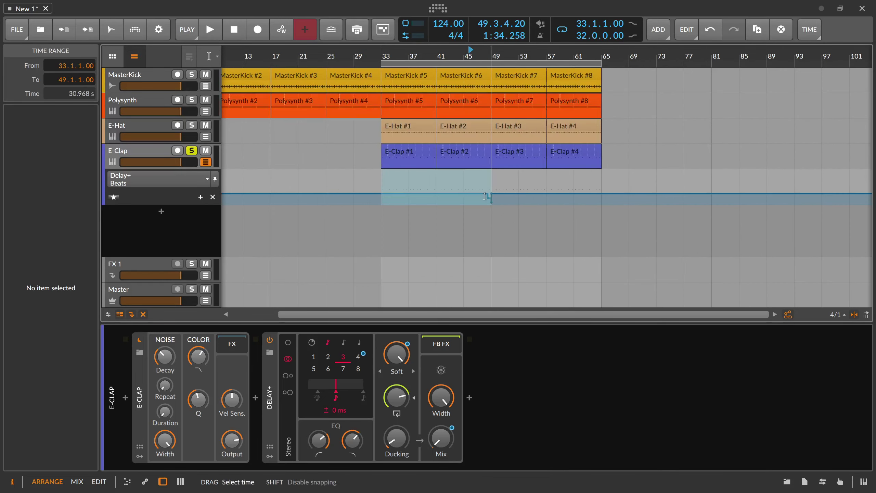
key("ctrl+d")
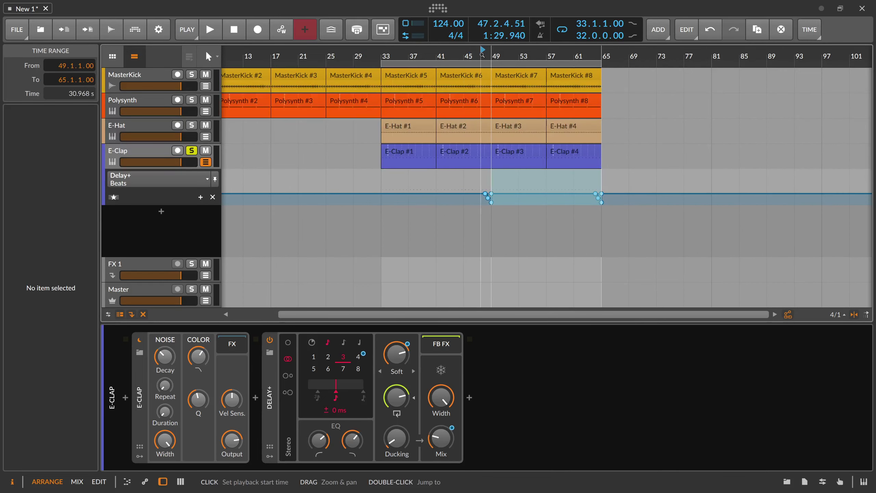
key("space")
scroll(482, 54, "up", 5)
key("space")
key("space")
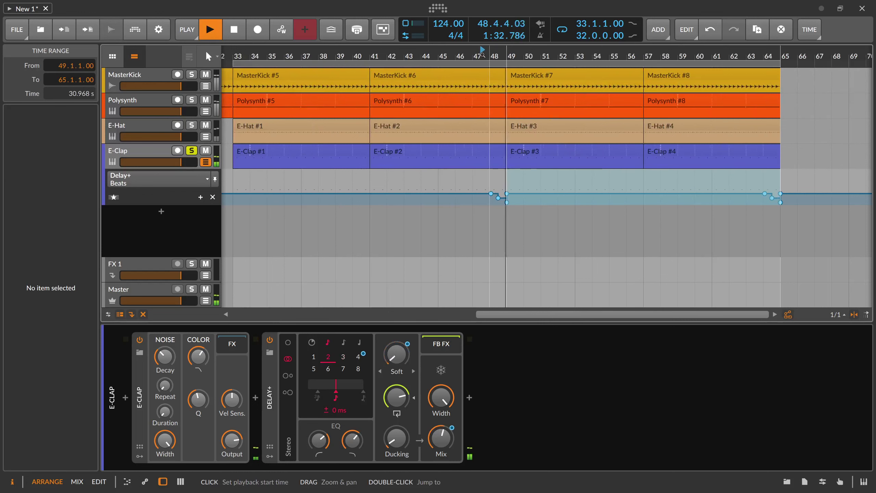
key("space")
scroll(489, 56, "up", 5)
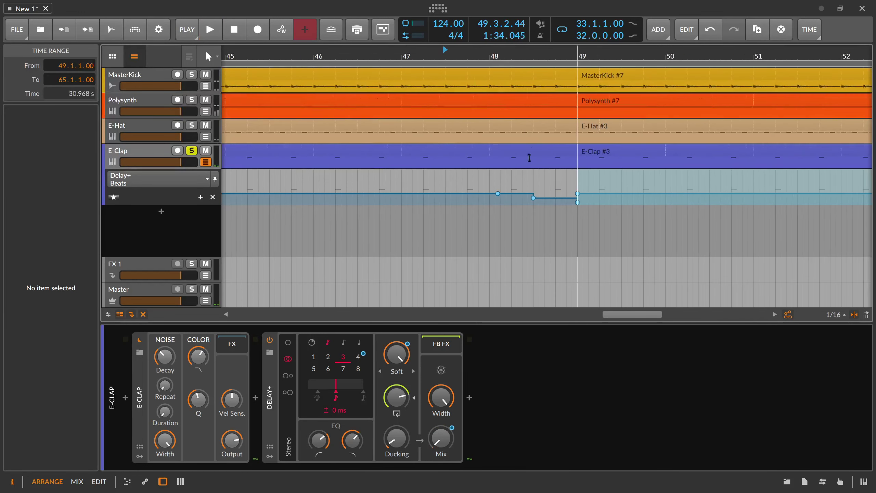
Reshape the Beats points: 14.3% at bar 47 falling to 0% at bar 48, auditioned from bar 47
mouse_move(483, 187)
left_mouse_down()
mouse_move(575, 210)
mouse_move(484, 194)
left_mouse_up()
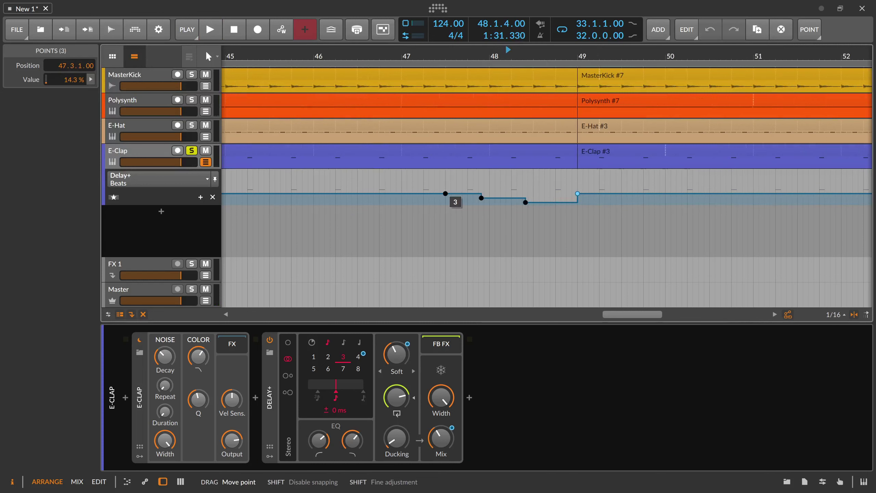
left_click(428, 184)
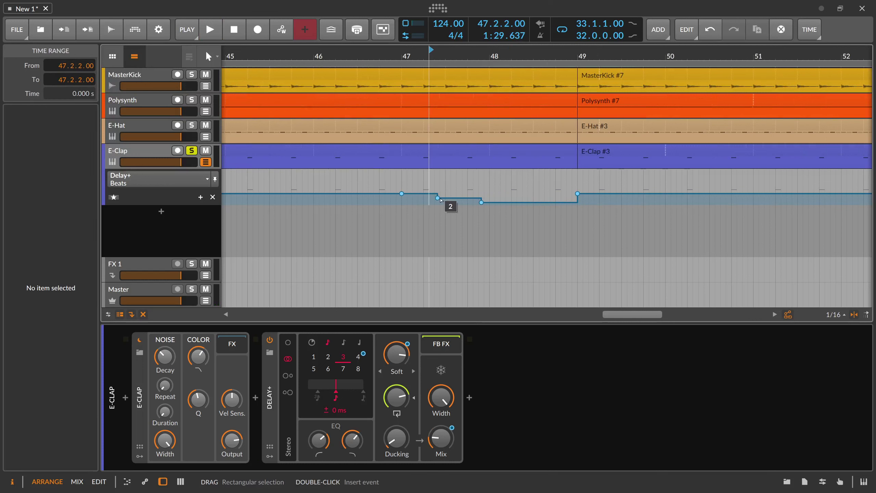
left_click_drag(438, 198, 534, 202)
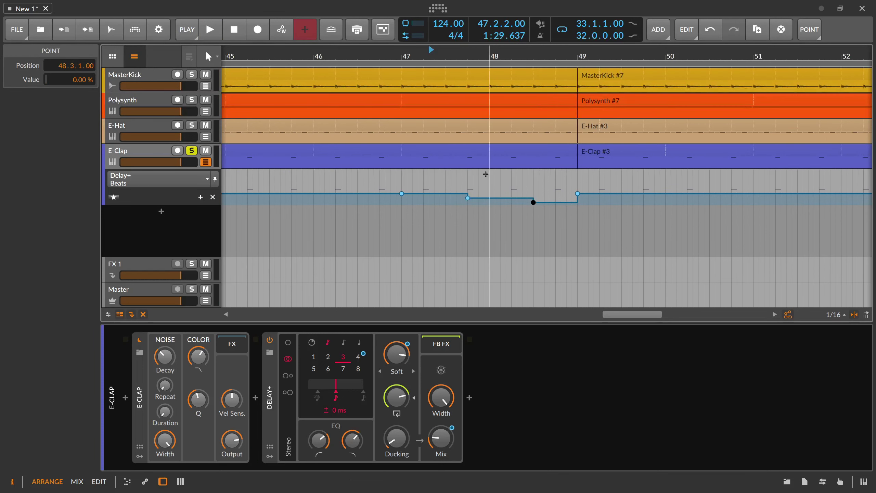
left_click(402, 57)
left_click_drag(403, 58, 403, 48)
key("space")
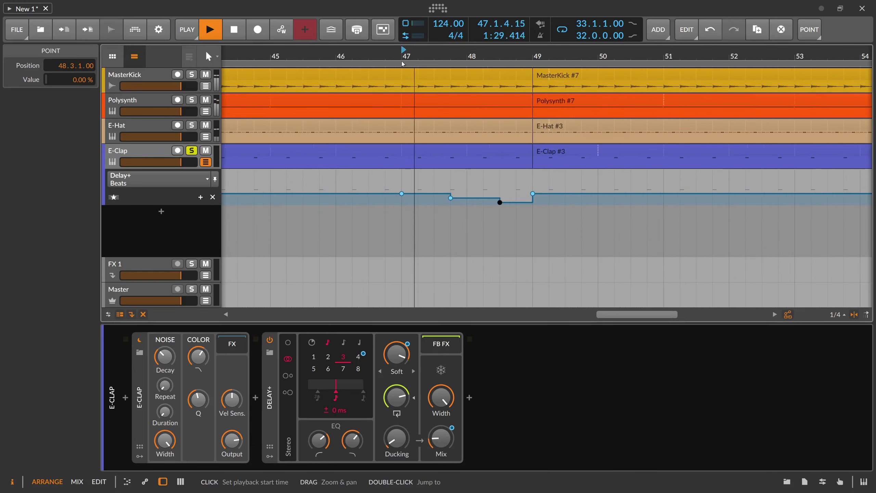
key("space")
left_click_drag(451, 197, 402, 198)
key("space")
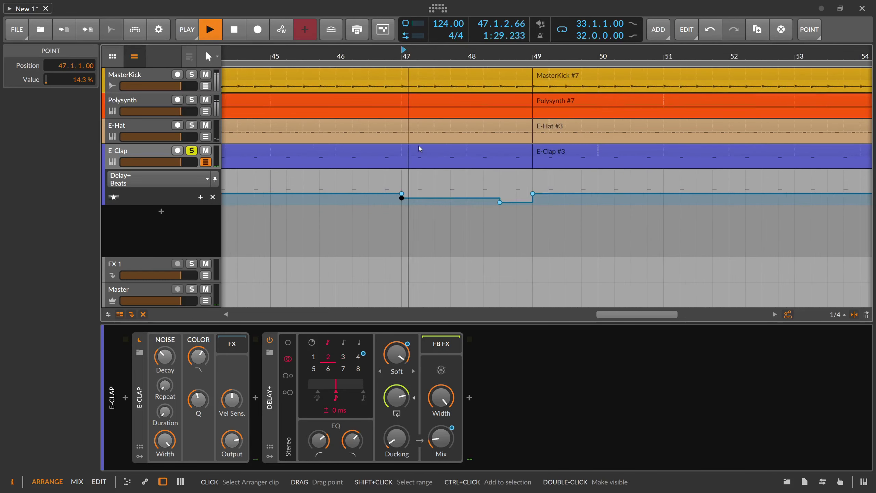
left_click_drag(500, 202, 466, 202)
key("space")
key("space")
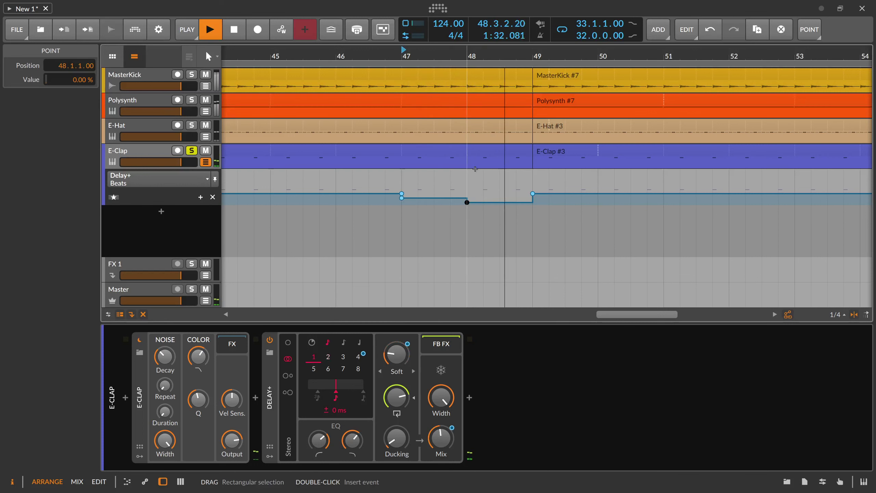
Show the Delay+ FB automation lane and add points around bars 48–49, with 94.5% at bar 48
key("space")
scroll(450, 55, "down", 1)
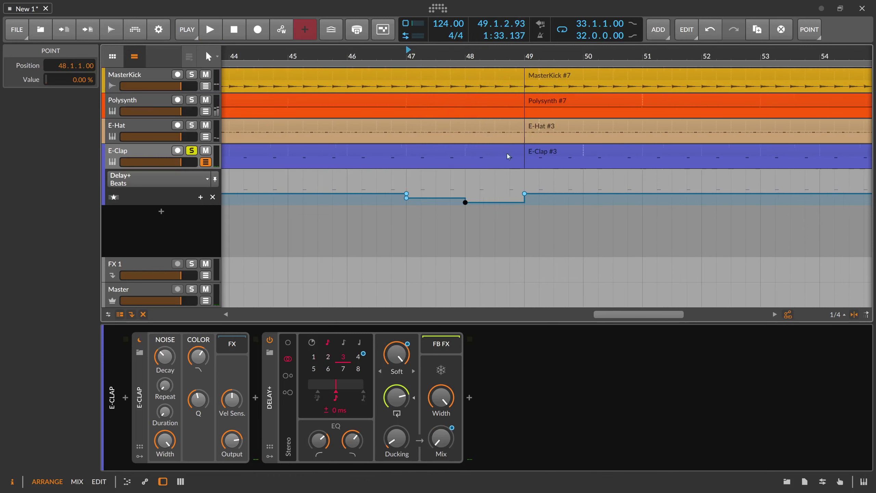
left_click(391, 389)
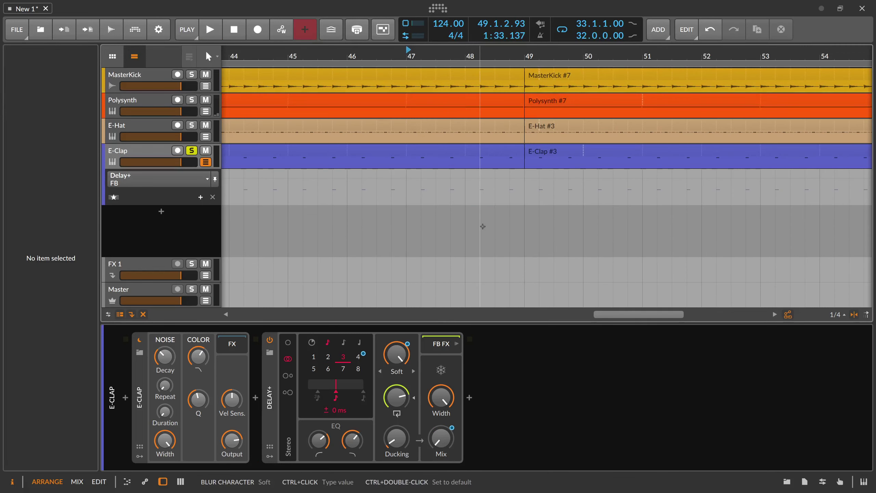
double_click(480, 178)
left_click(524, 178)
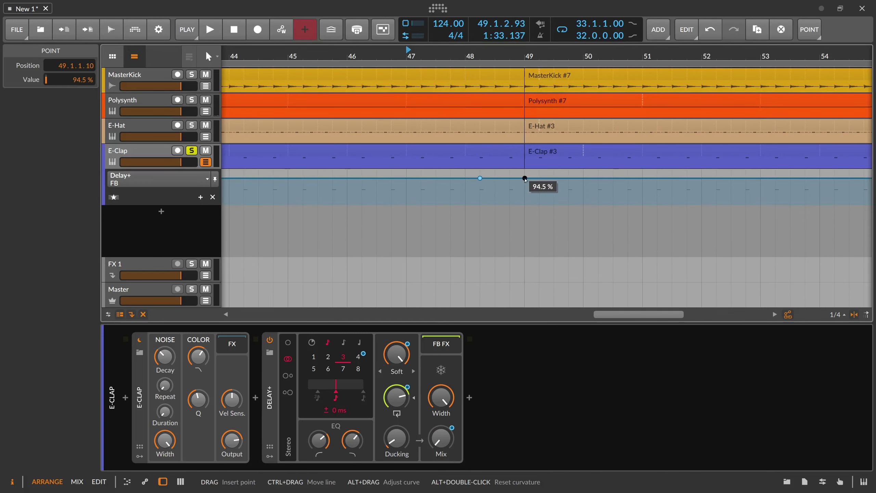
left_click(514, 178)
left_click_drag(491, 179, 466, 178)
Shape the feedback bump with 117% at 48.3 and a 122% peak at 48.4, then zoom out to bars 33–77
key("space")
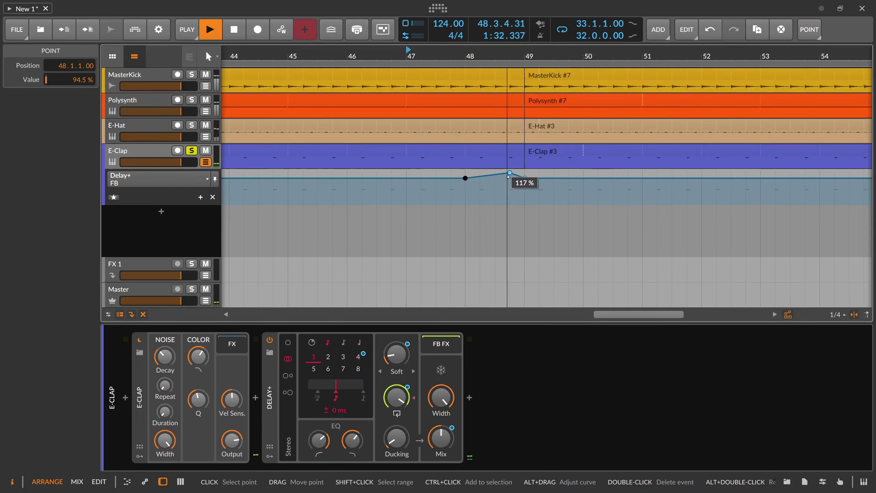
left_click_drag(509, 173, 495, 172)
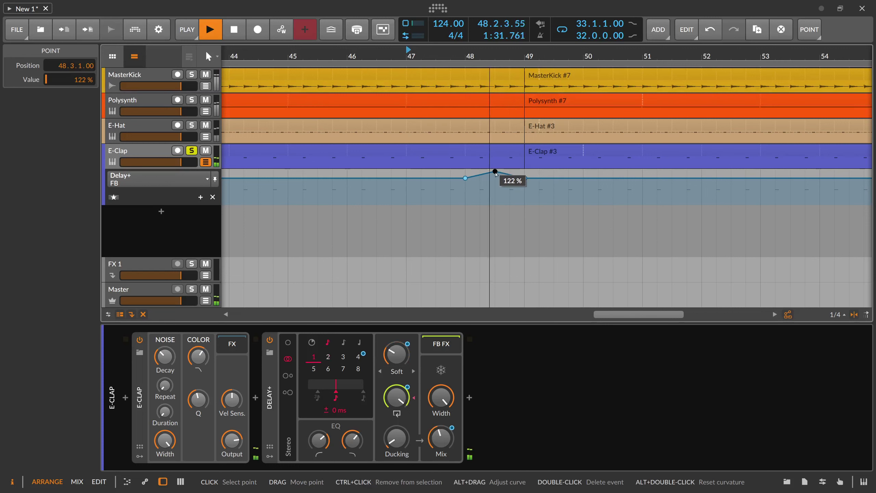
left_click_drag(503, 173, 525, 171)
left_click(468, 57)
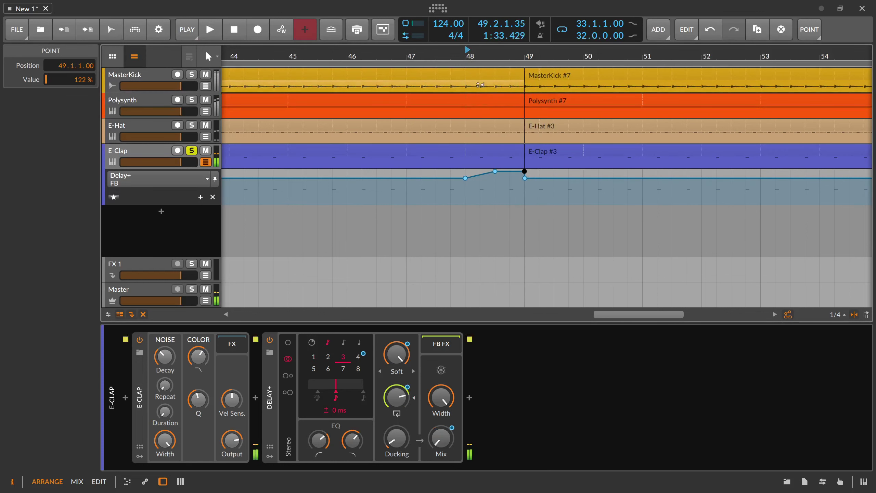
left_click_drag(524, 171, 510, 171)
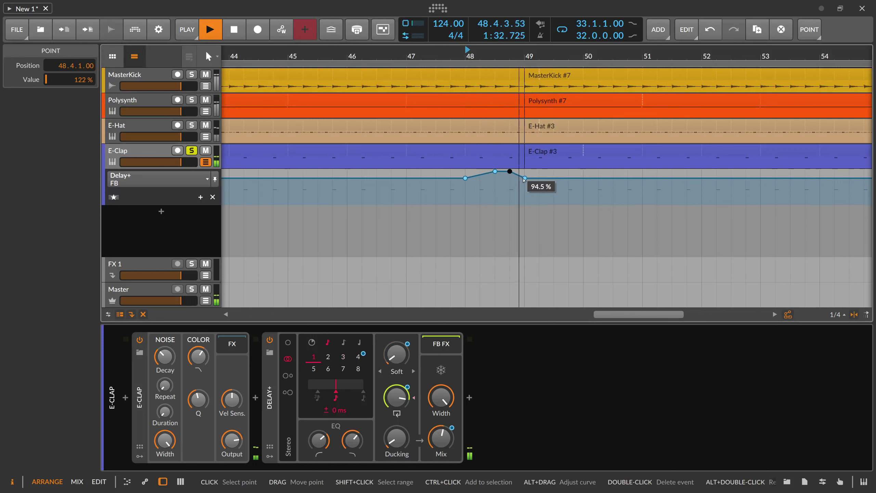
key("space")
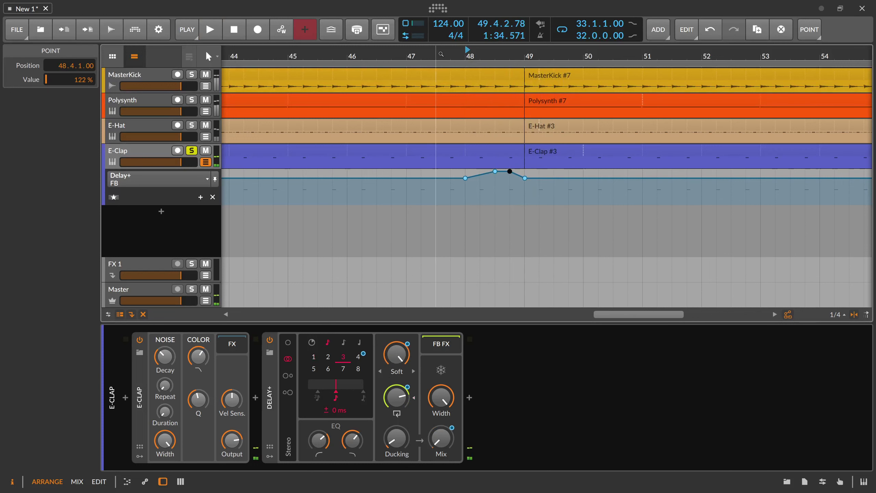
left_click_drag(440, 57, 440, 50)
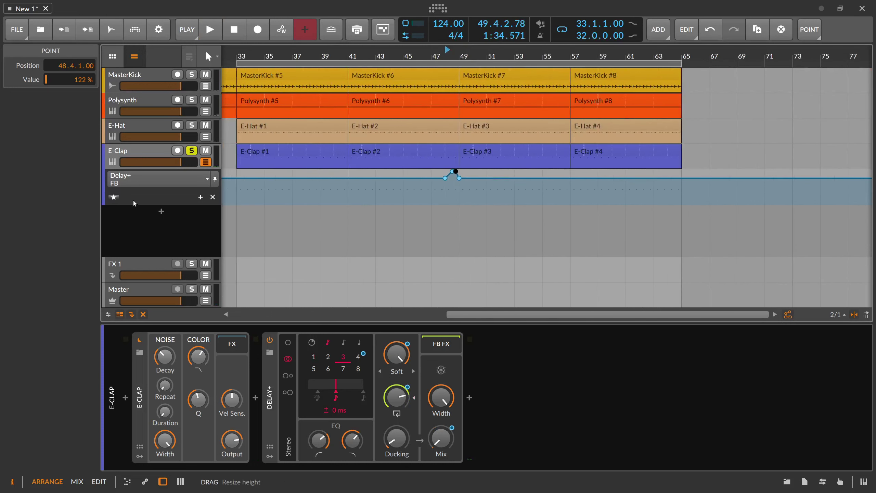
Show all E-Clap automation lanes and duplicate bars 33–49 onto bars 49–65
left_click(114, 197)
scroll(129, 200, "down", 3)
left_click_drag(388, 57, 388, 51)
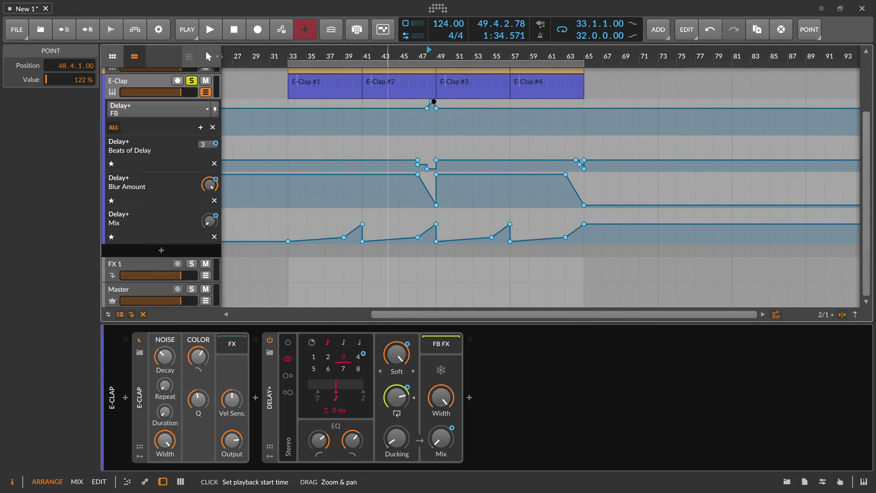
key("2")
left_click_drag(314, 199, 456, 153)
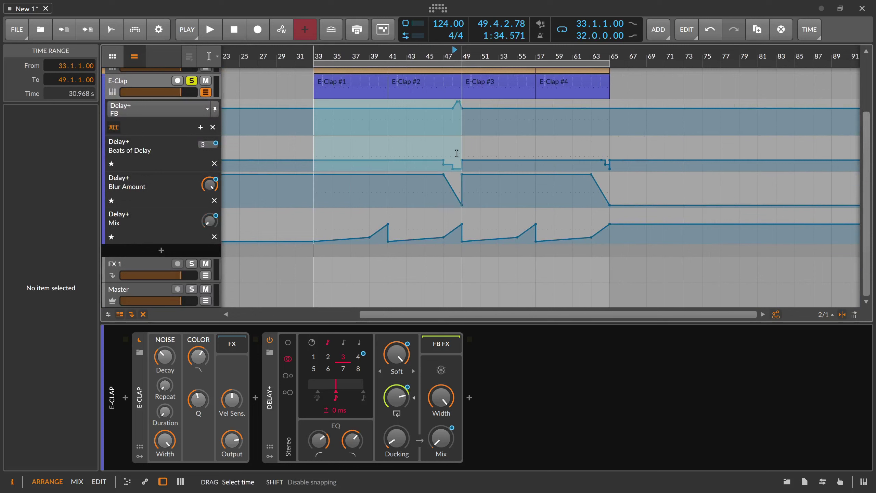
key("ctrl+d")
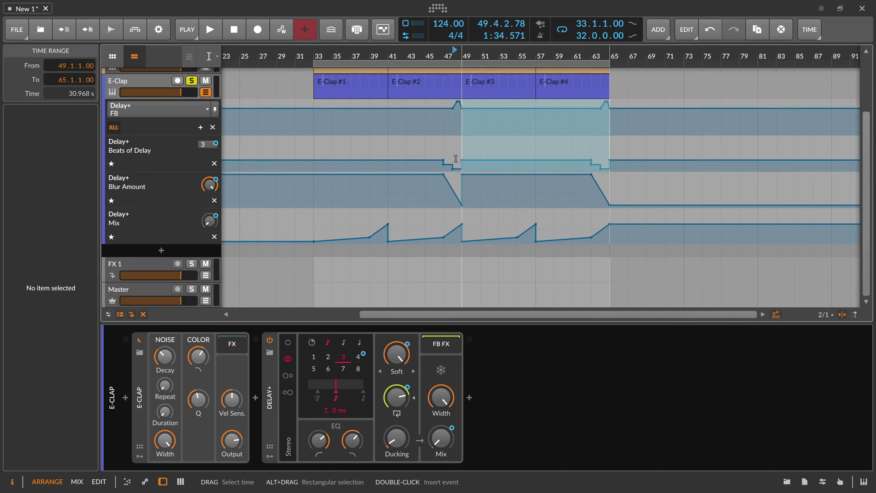
Reselect bars 33–49, undo the extra duplicate, and collapse E-Clap's automation lanes
key("1")
key("2")
right_click(303, 98)
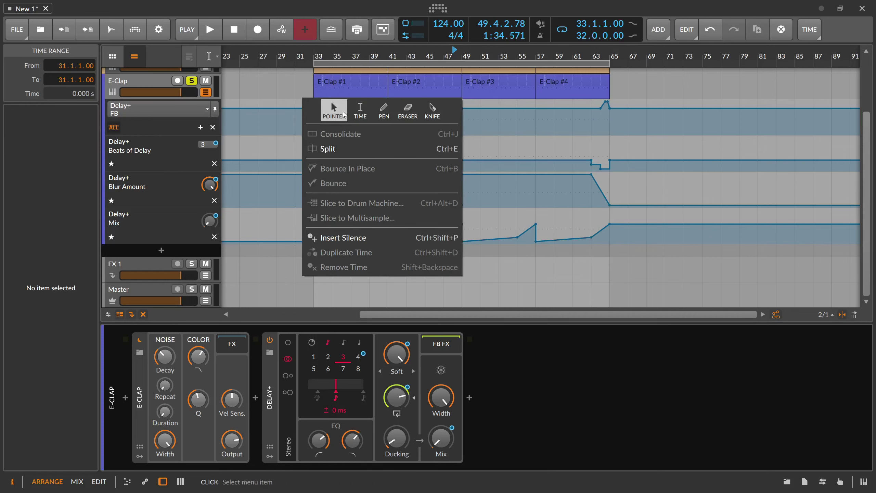
left_click(304, 99)
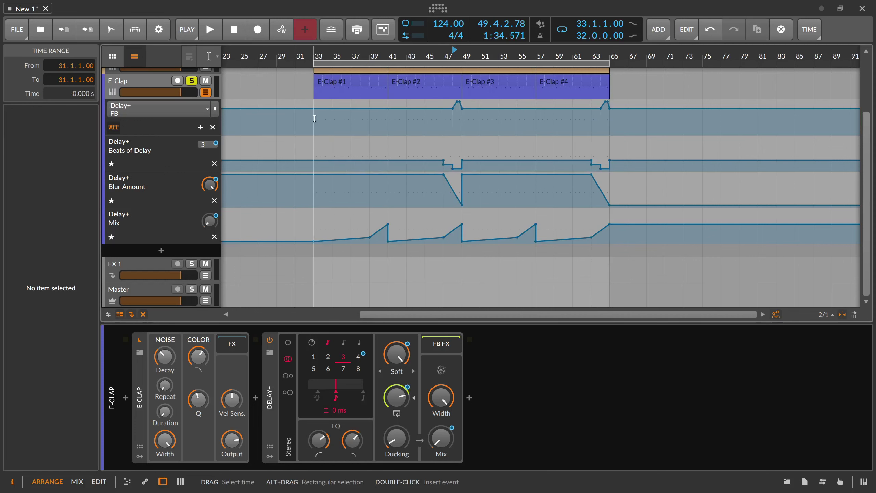
left_click_drag(313, 237, 456, 238)
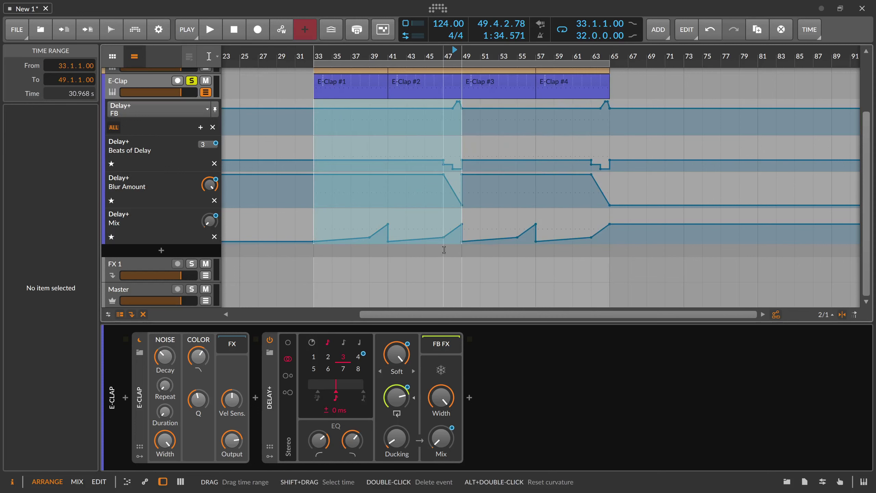
key("ctrl+d")
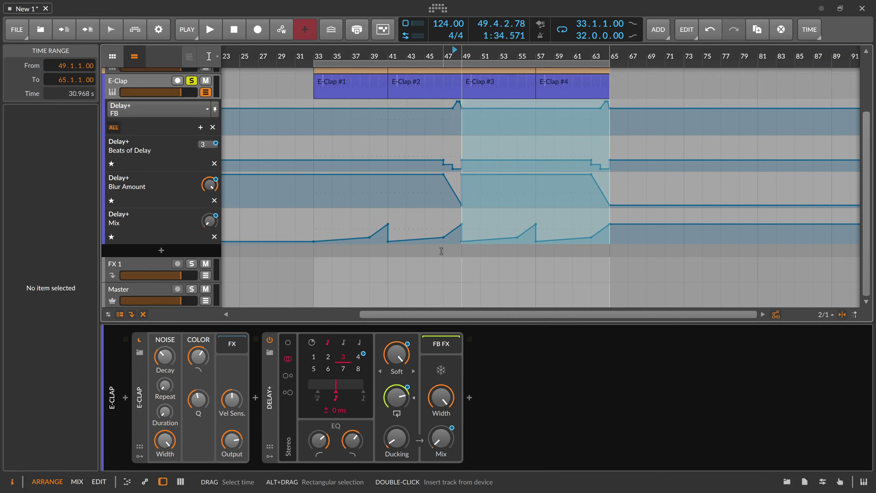
key("ctrl+z")
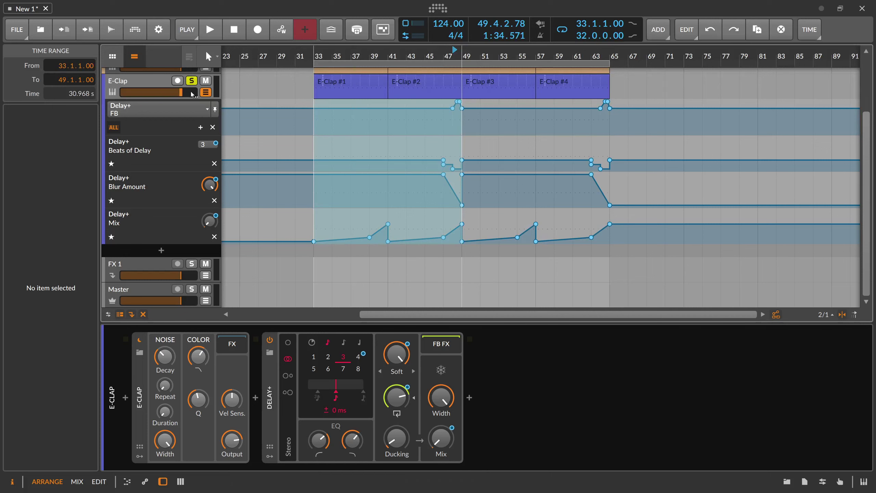
left_click(206, 92)
scroll(383, 92, "down", 2)
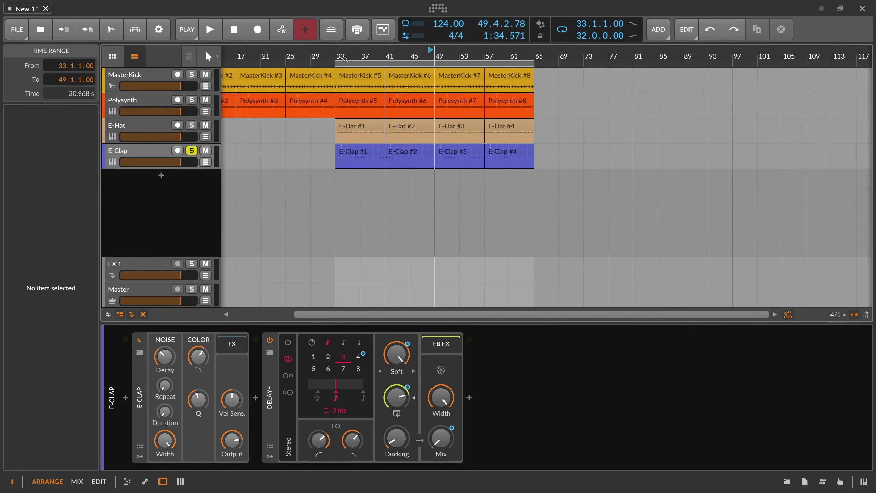
Play the arrangement with E-Clap unsoloed so all tracks are heard
key("space")
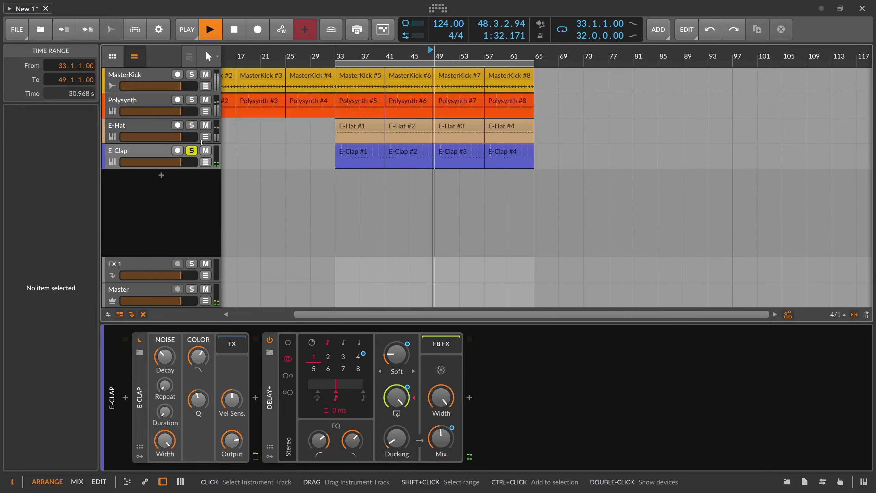
left_click(191, 150)
left_click(160, 155)
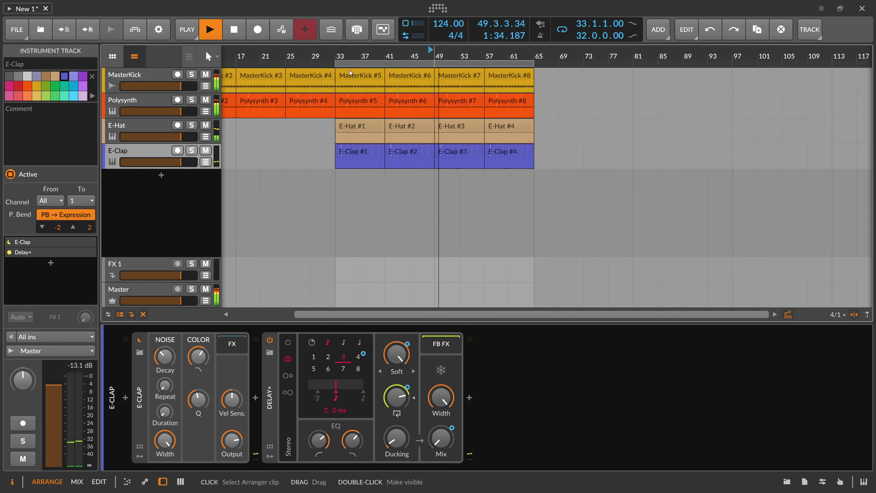
left_click_drag(346, 53, 355, 69)
scroll(355, 57, "up", 2)
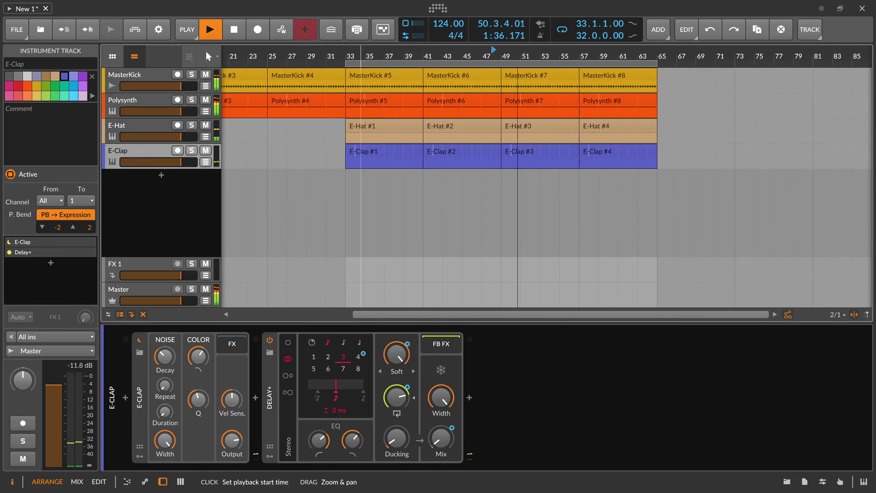
scroll(355, 57, "down", 2)
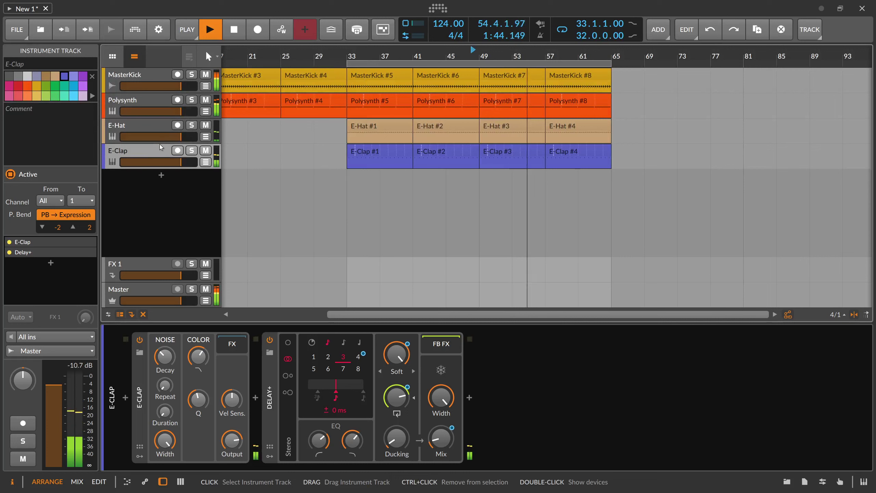
Select the Polysynth track, collapse its nested effects chain, and stop playback
left_click(148, 126)
left_click(146, 105)
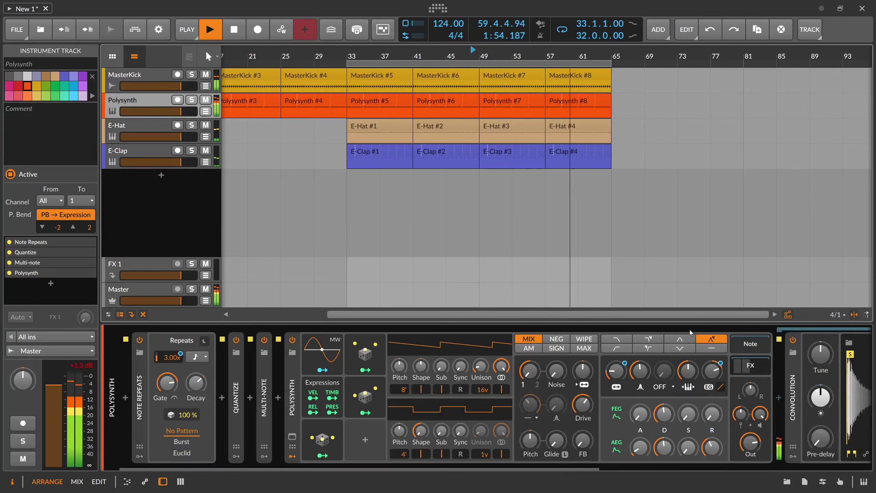
left_click(750, 366)
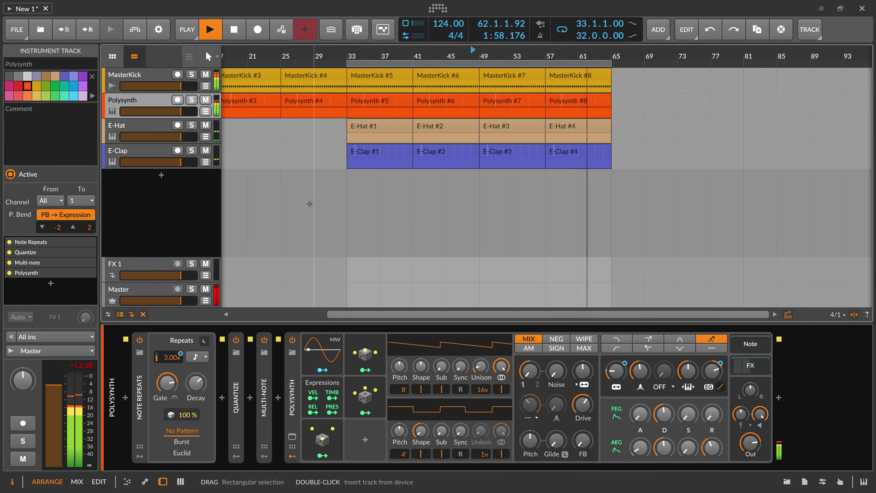
key("space")
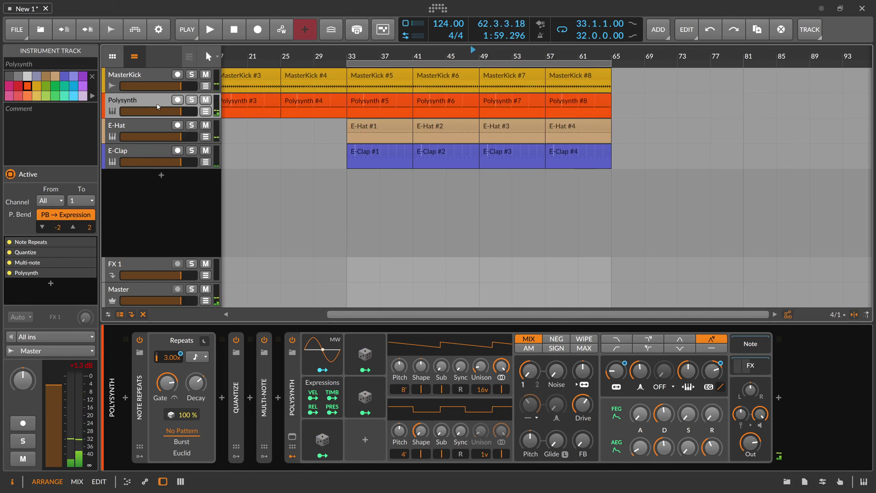
Insert a Tool device after the Polysynth chain
left_click(779, 397)
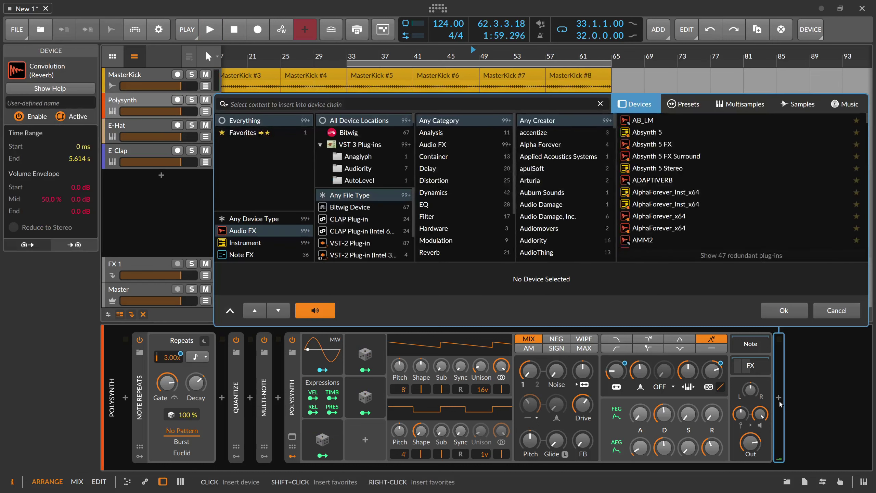
type("tool")
key("Return")
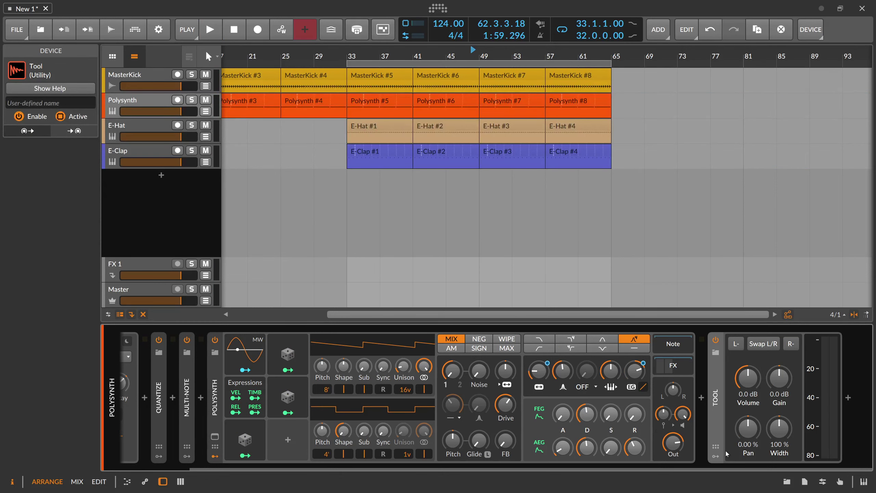
Add an Audio Sidechain modulator to Tool, fed from MasterKick post-fader
left_click(716, 456)
left_click(734, 354)
type("audi")
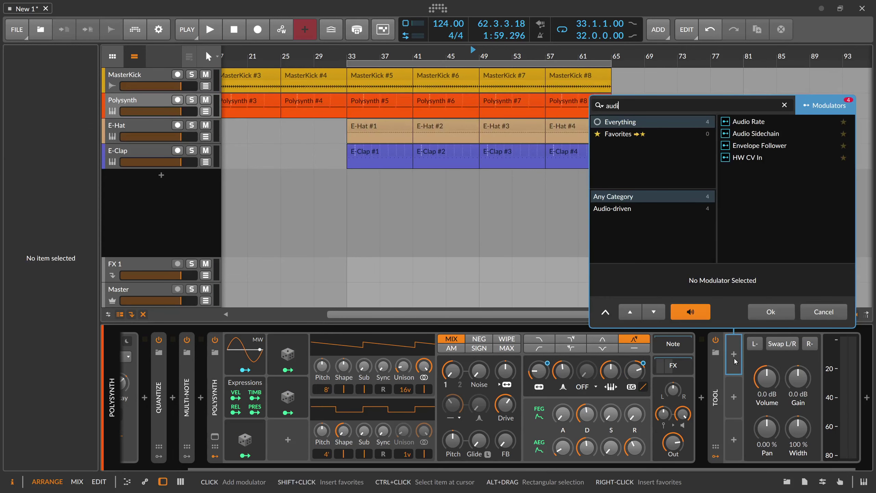
key("Down")
key("Down")
key("Return")
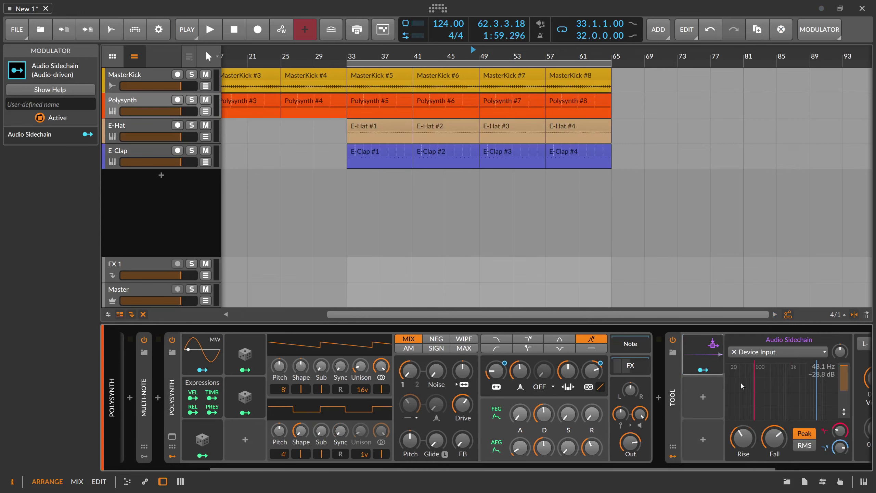
left_click(748, 352)
mouse_move(766, 393)
left_click(676, 407)
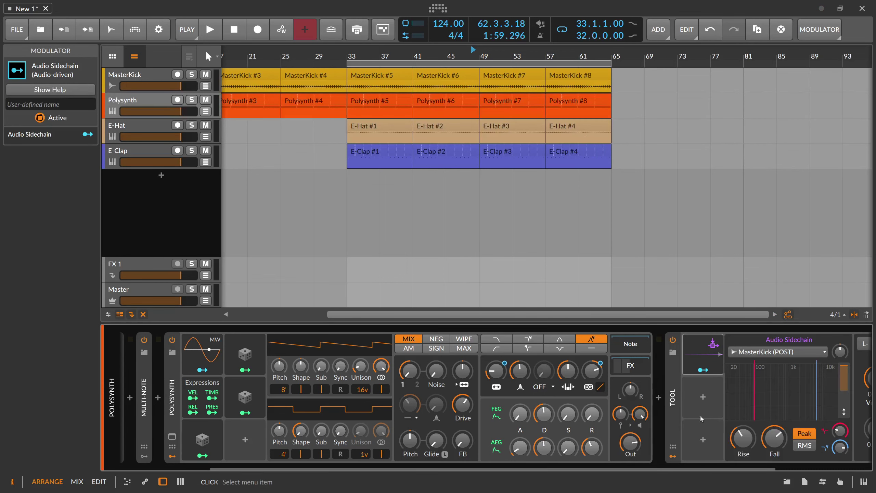
Make the kick duck Tool's volume, with sidechain low cut ~77 Hz and fall ~9.6 ms
left_click_drag(671, 467, 741, 468)
left_click_drag(651, 438, 650, 473)
left_click_drag(681, 438, 682, 442)
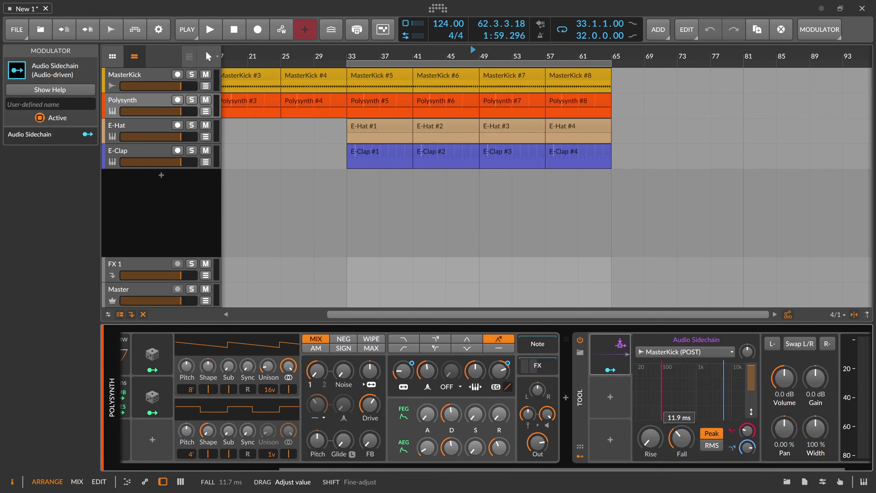
key("space")
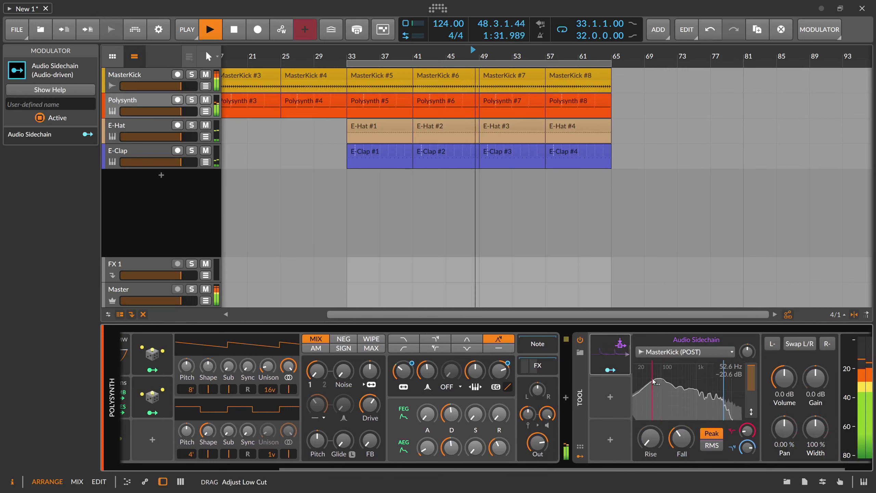
left_click_drag(653, 381, 657, 396)
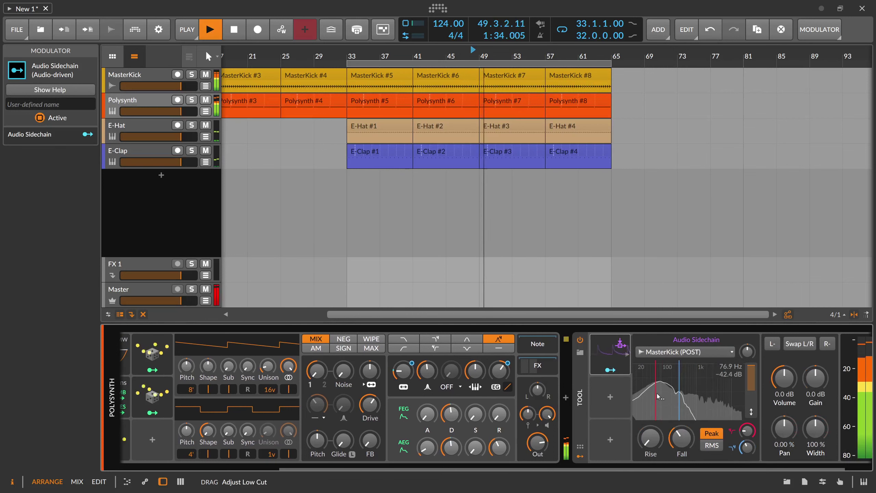
left_click(610, 369)
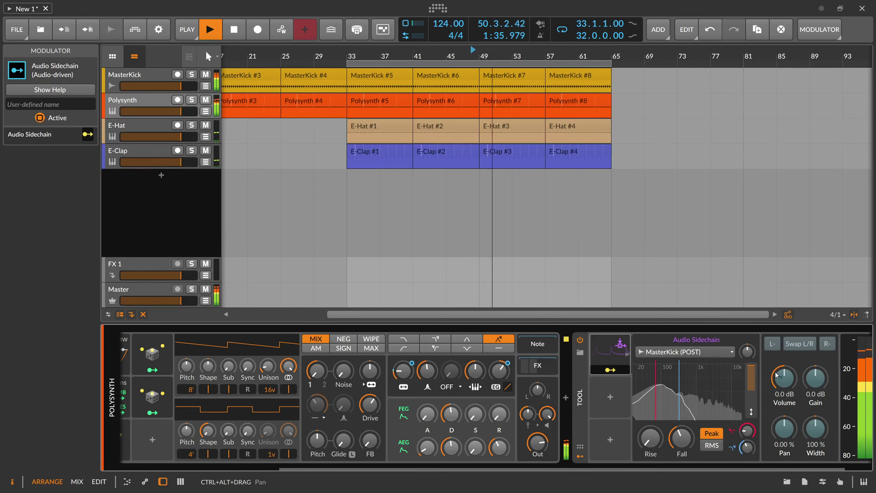
left_click_drag(776, 375, 776, 424)
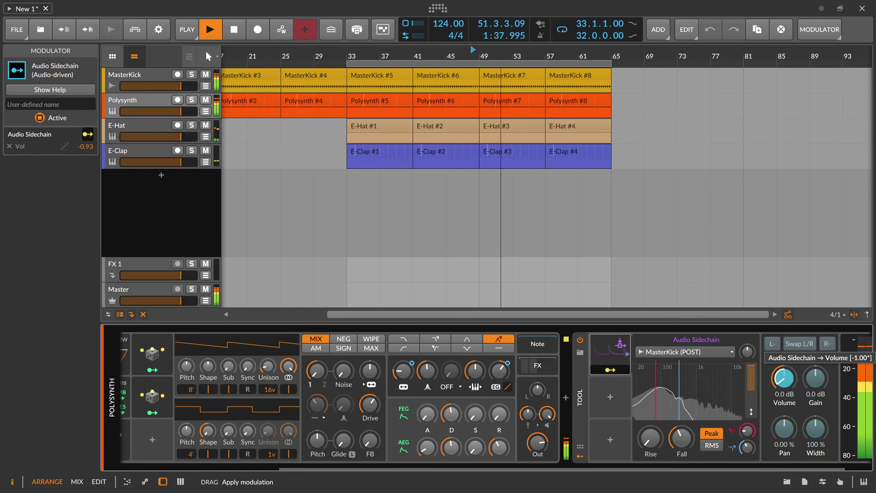
left_click(611, 370)
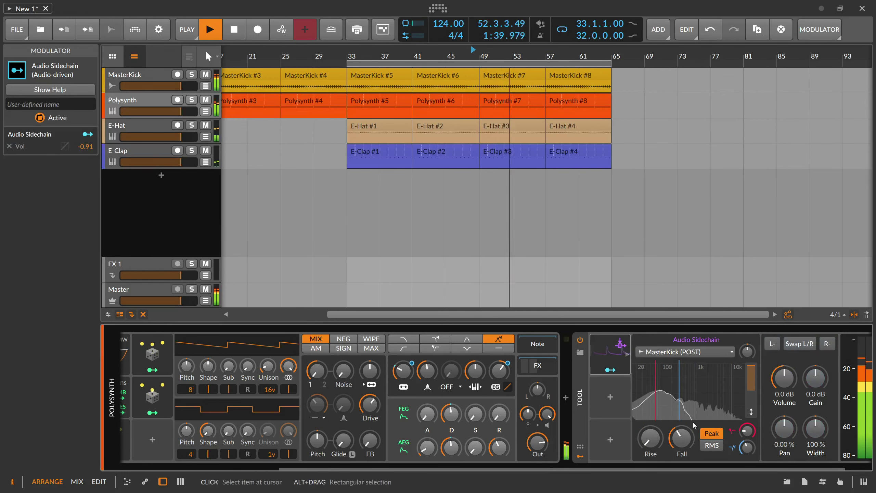
left_click_drag(682, 437, 681, 449)
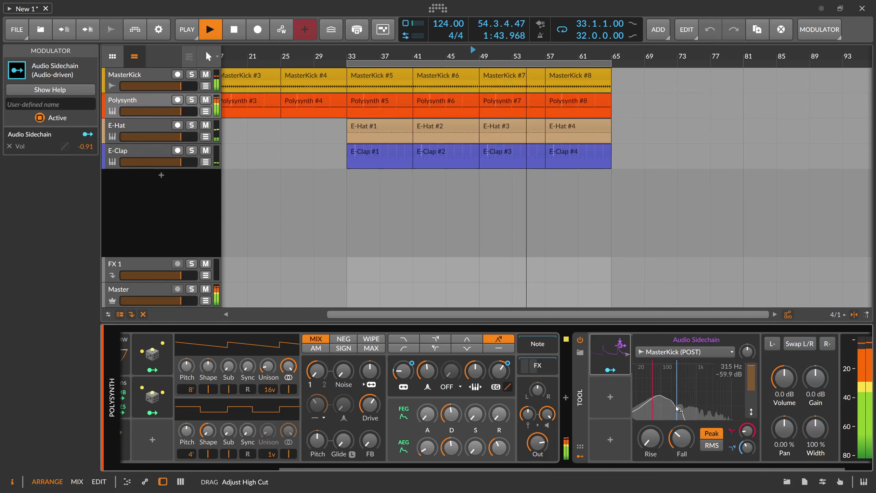
Cancel the Polysynth output value entry, then show E-Clap's devices and Delay+ automation lanes
left_click(541, 445, "ctrl")
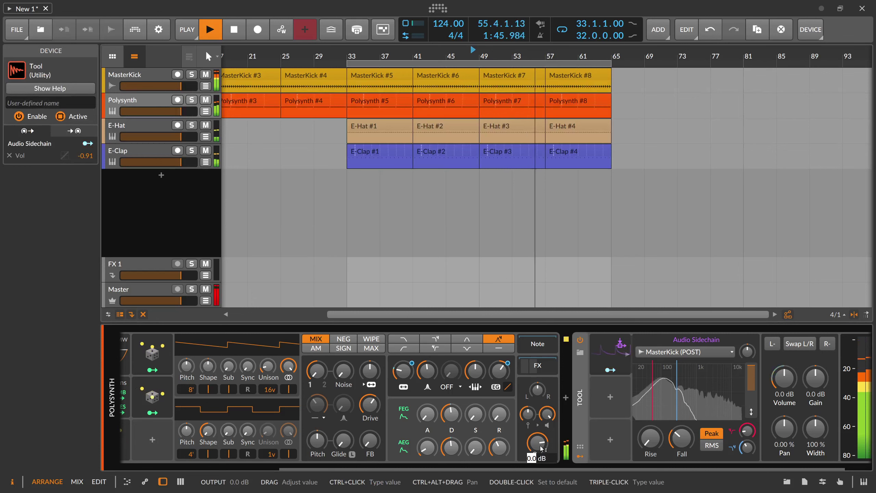
key("Escape")
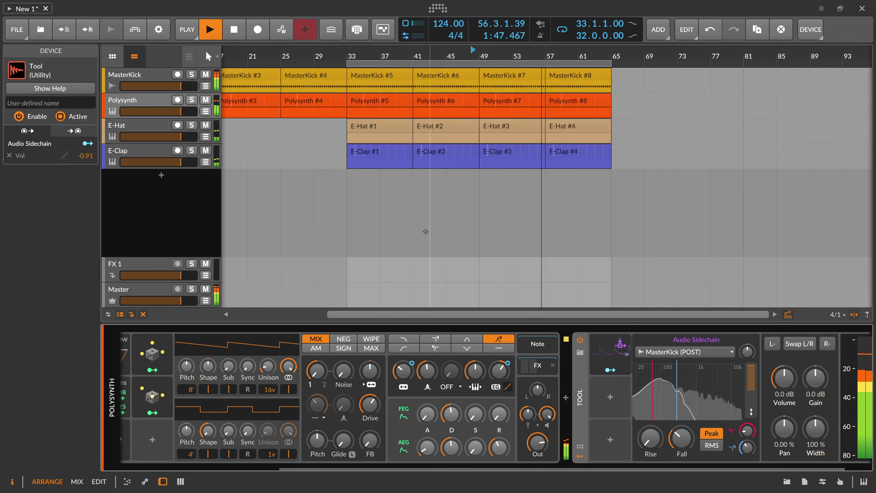
left_click(234, 152)
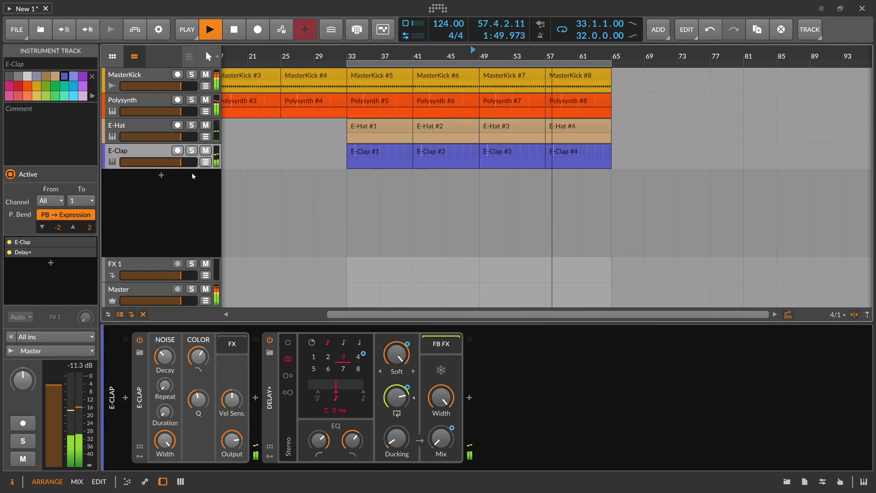
left_click(206, 161)
Drop the Delay+ Mix points to 4.78% at bar 55 and 2.49% at bar 63
scroll(526, 208, "down", 2)
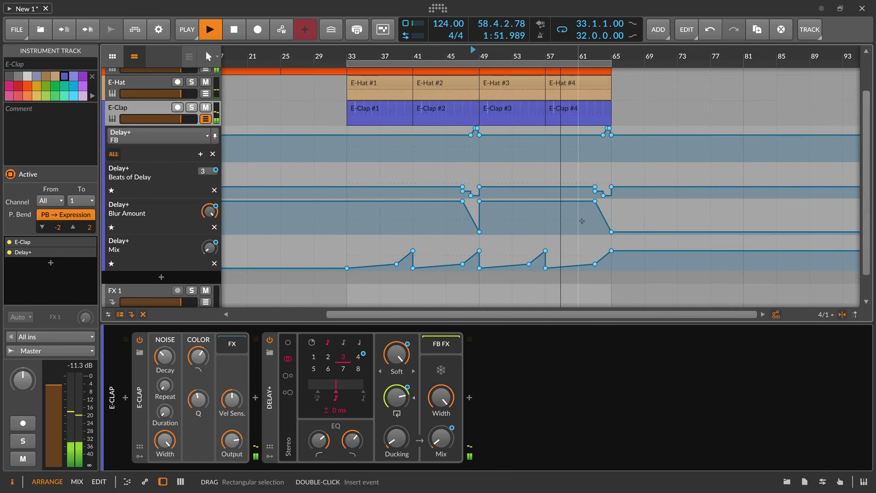
left_click(595, 264)
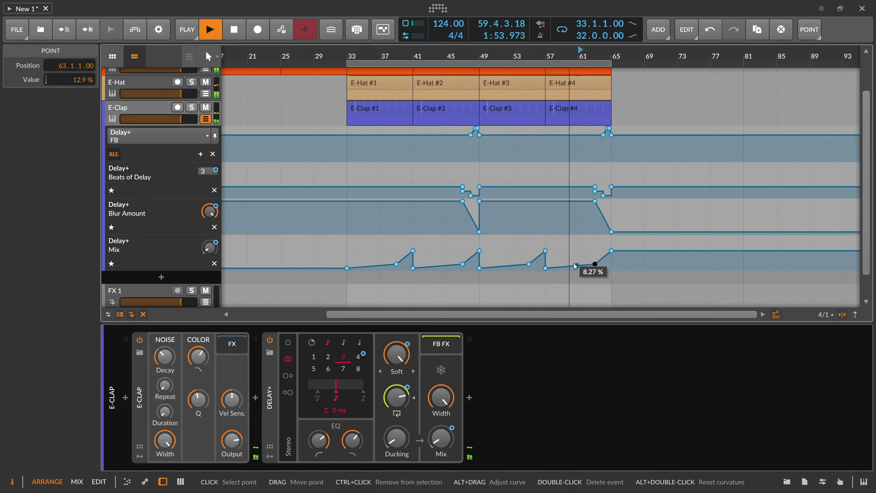
left_click(529, 264)
left_click_drag(529, 264, 529, 266)
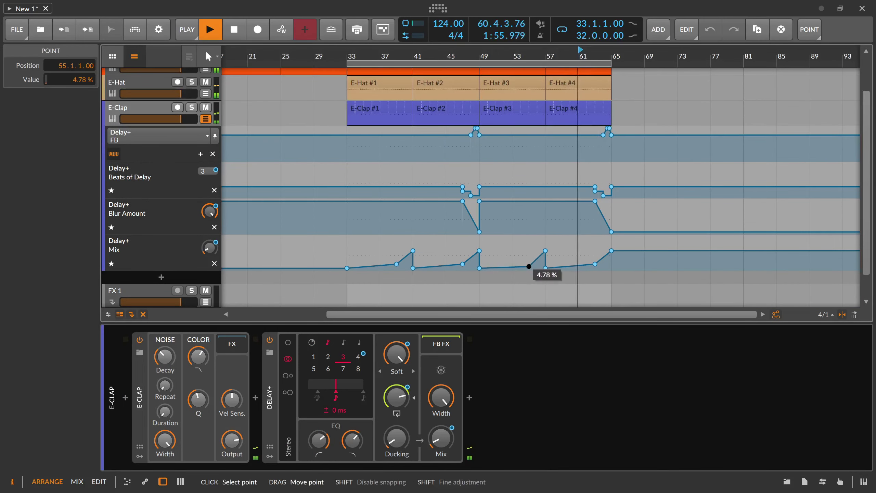
left_click_drag(595, 264, 415, 256)
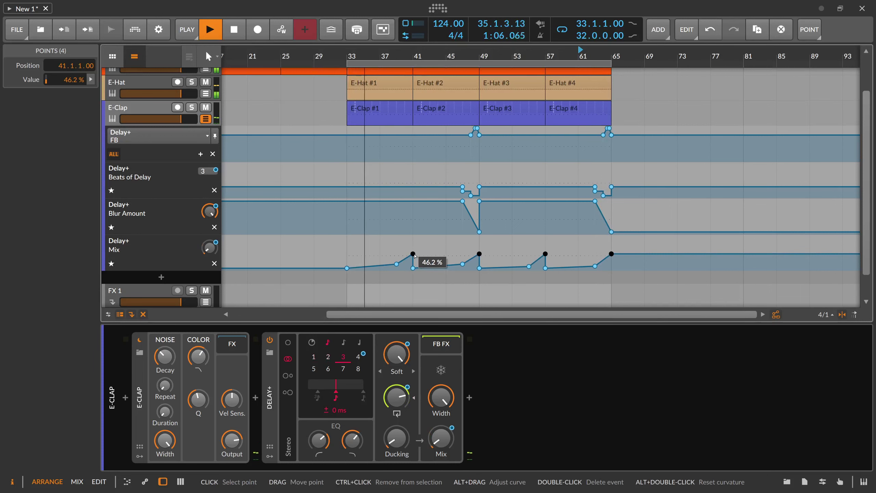
Collapse E-Clap's automation lanes and cancel the Save Project dialog without saving
left_click(206, 120)
scroll(376, 58, "down", 4)
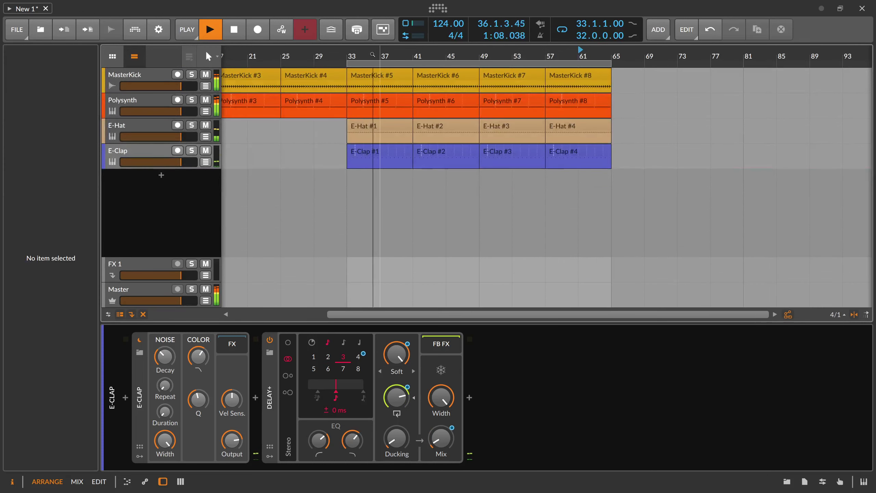
key("ctrl+s")
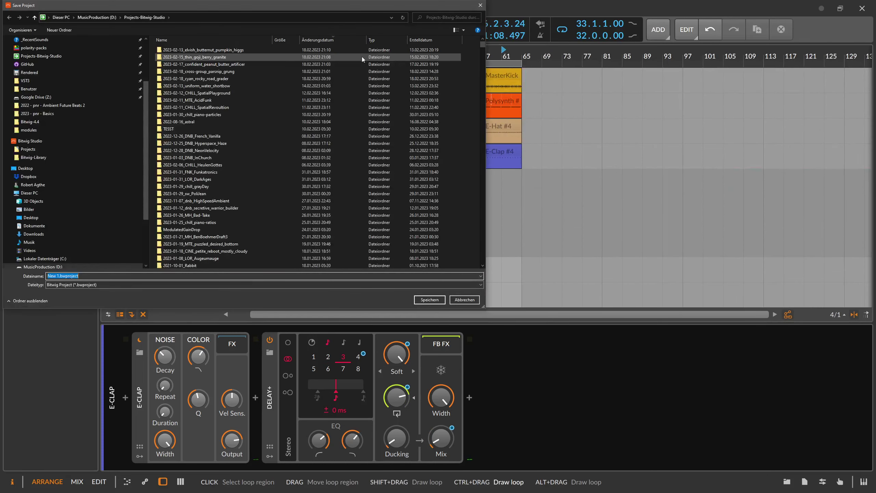
key("Escape")
scroll(345, 57, "down", 3)
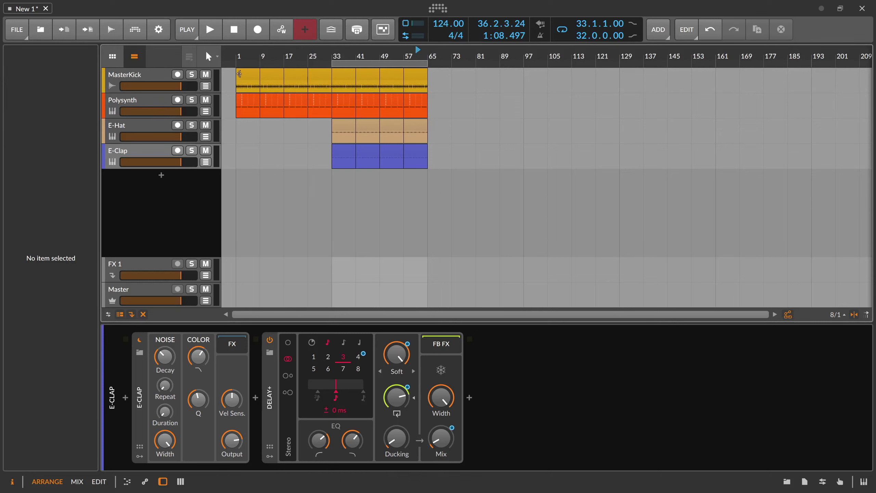
left_click_drag(326, 90, 242, 106)
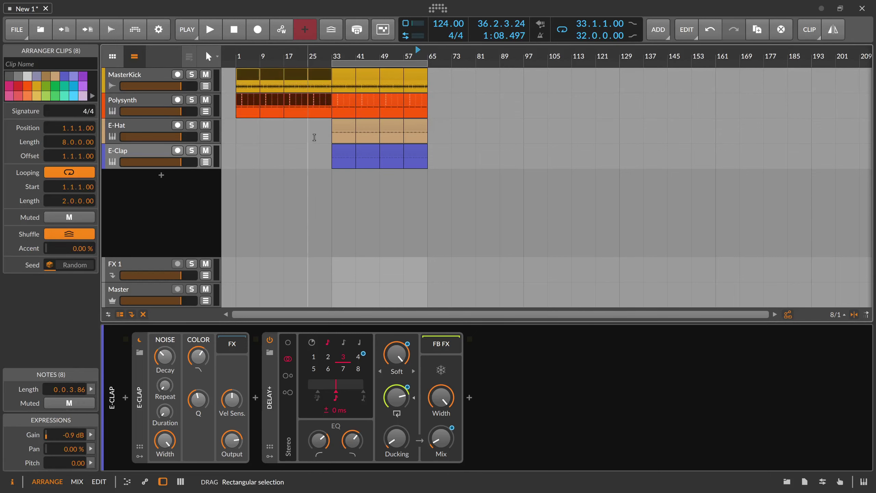
left_click_drag(434, 76, 344, 156)
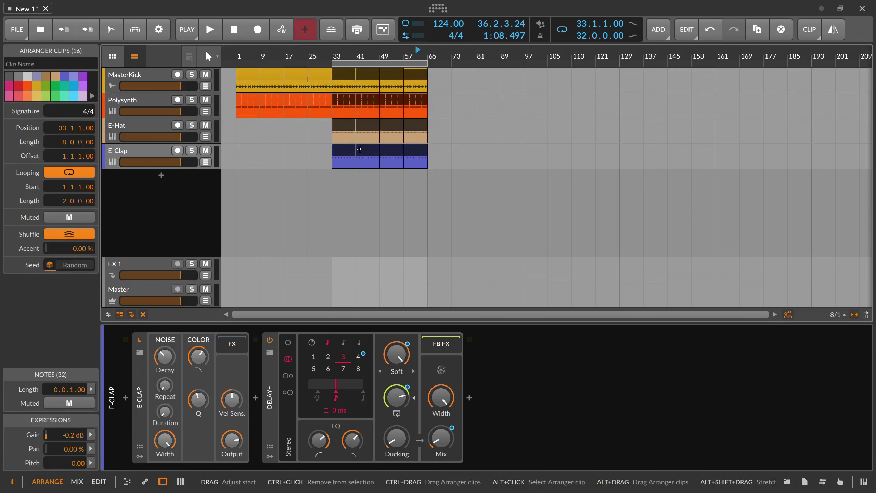
key("a")
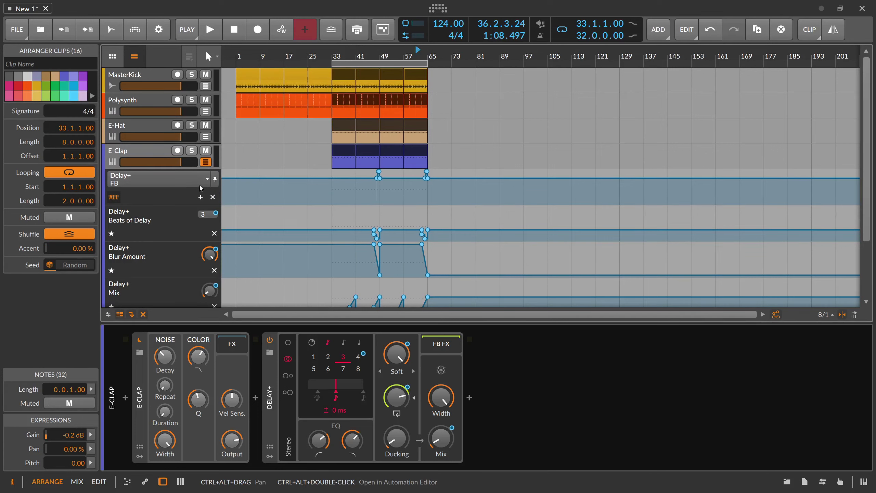
left_click(206, 137)
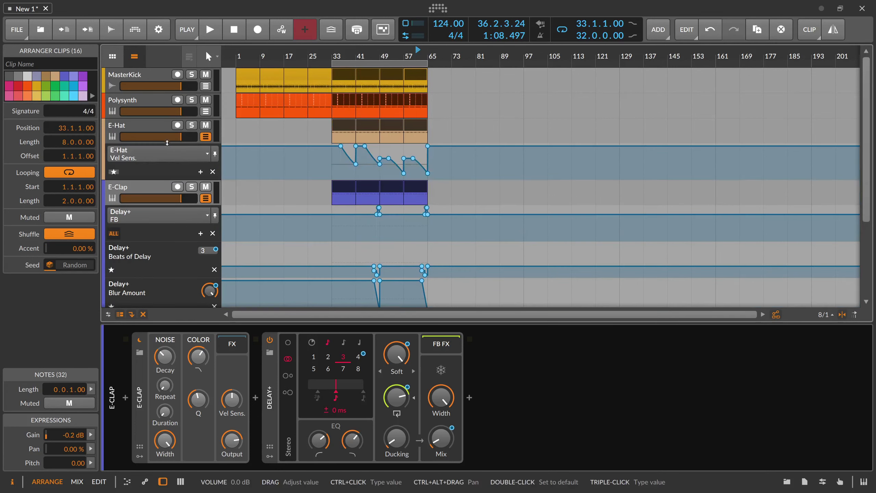
left_click(206, 111)
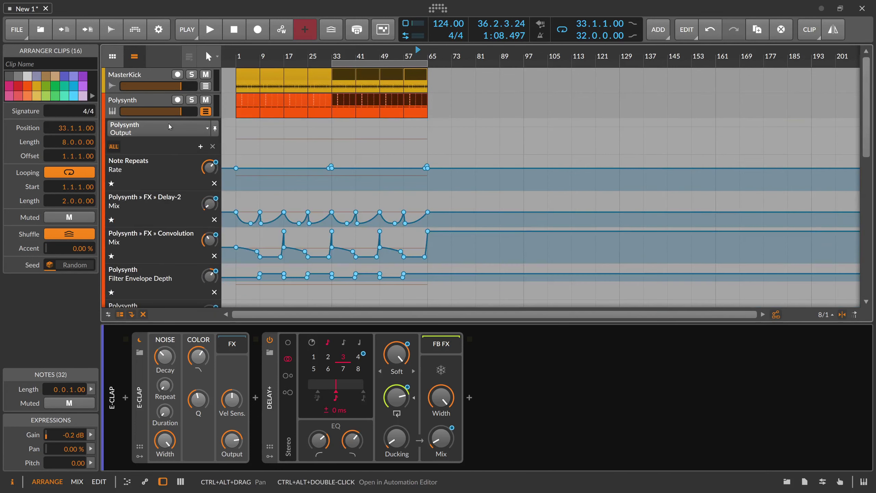
scroll(186, 145, "down", 5)
scroll(192, 156, "up", 5)
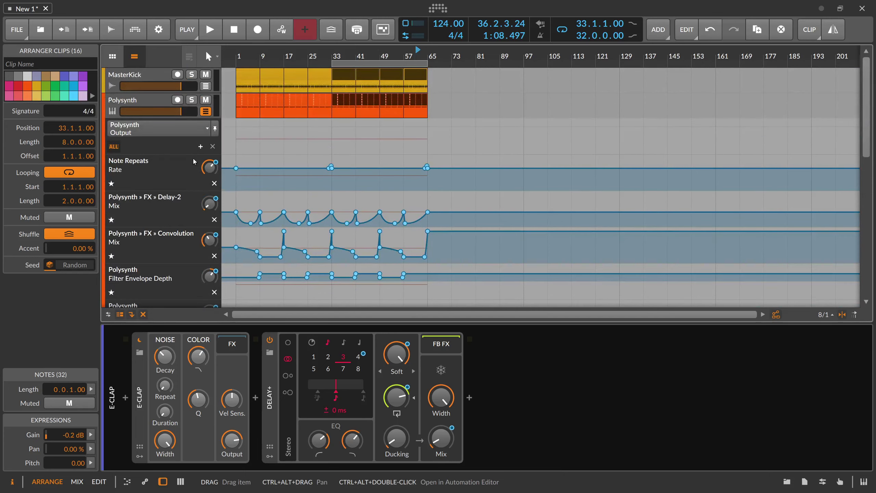
left_click(205, 86)
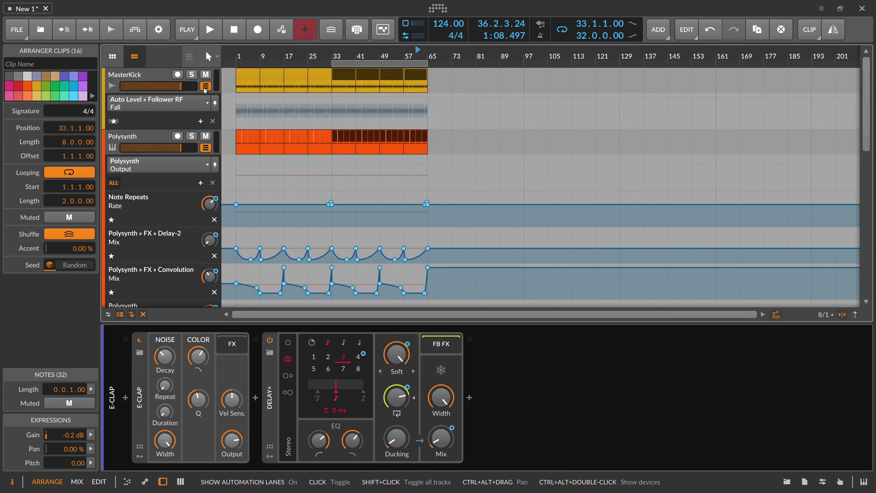
left_click(206, 89)
left_click(205, 111)
left_click(205, 137)
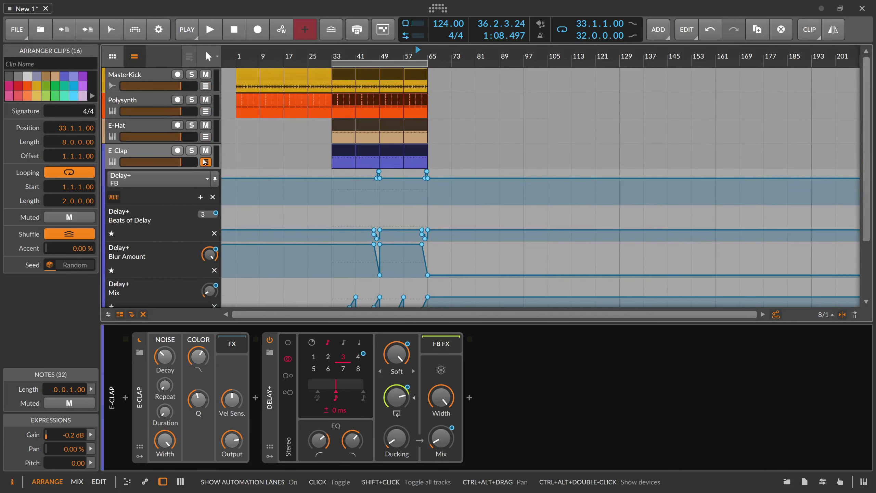
left_click(206, 162)
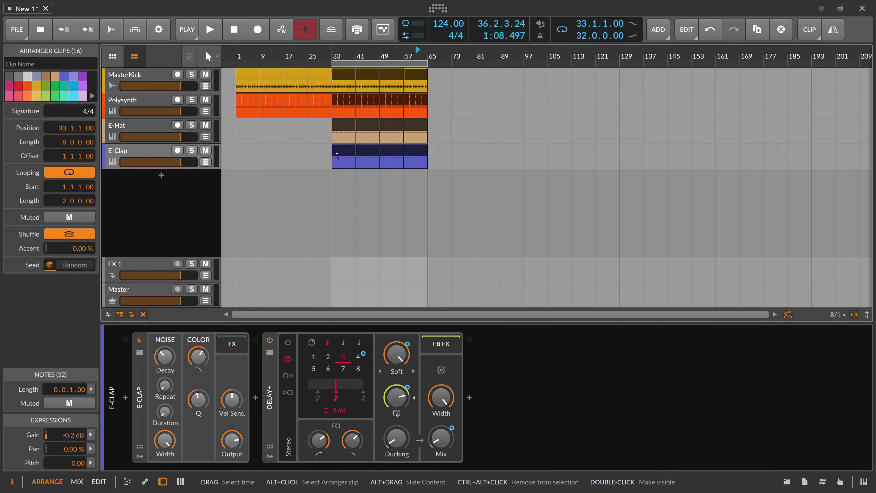
Move the loop start from bar 33 to bar 1, set playback to bar 1, and show Polysynth's devices
left_click_drag(258, 53, 259, 59)
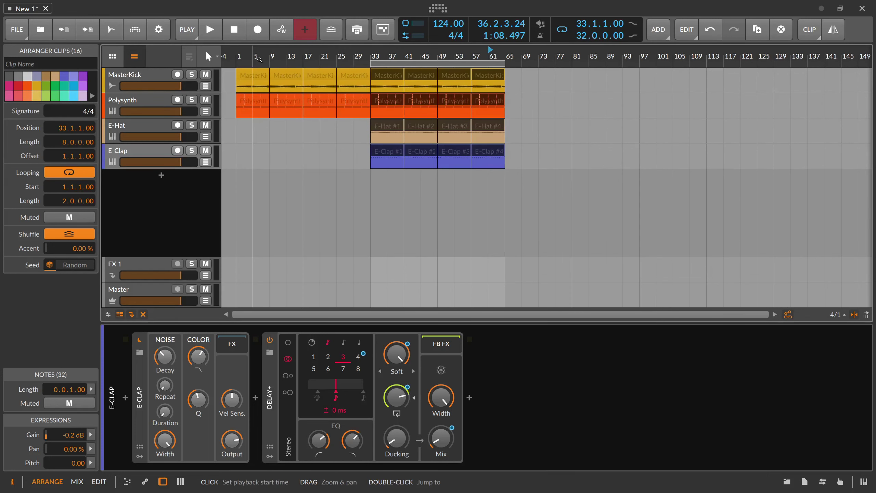
left_click_drag(372, 62, 241, 66)
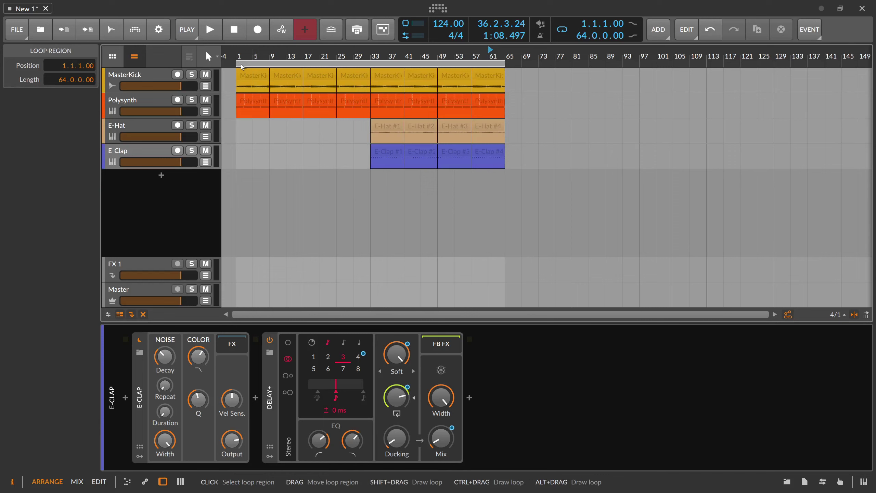
left_click(239, 56)
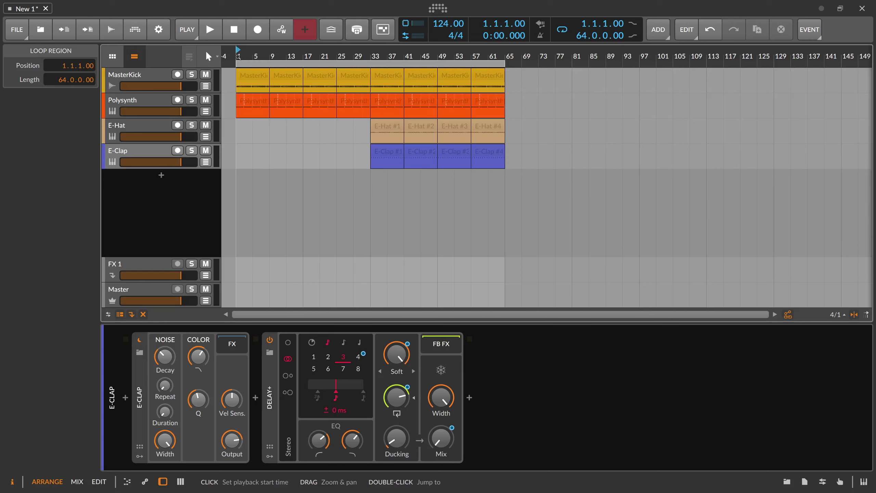
left_click(138, 104)
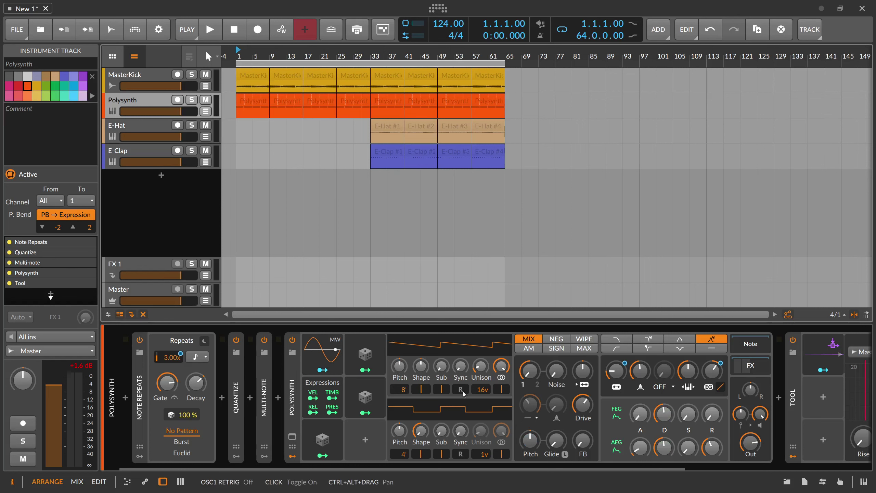
scroll(463, 466, "down", 3)
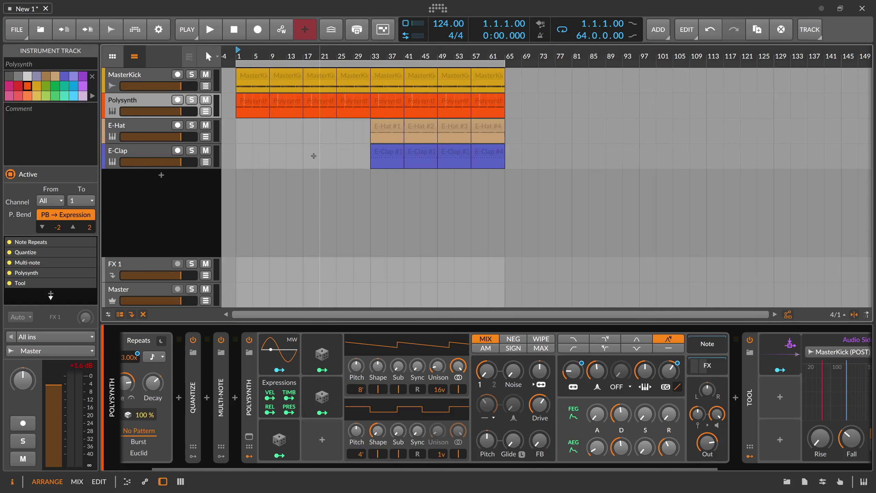
left_click(206, 162)
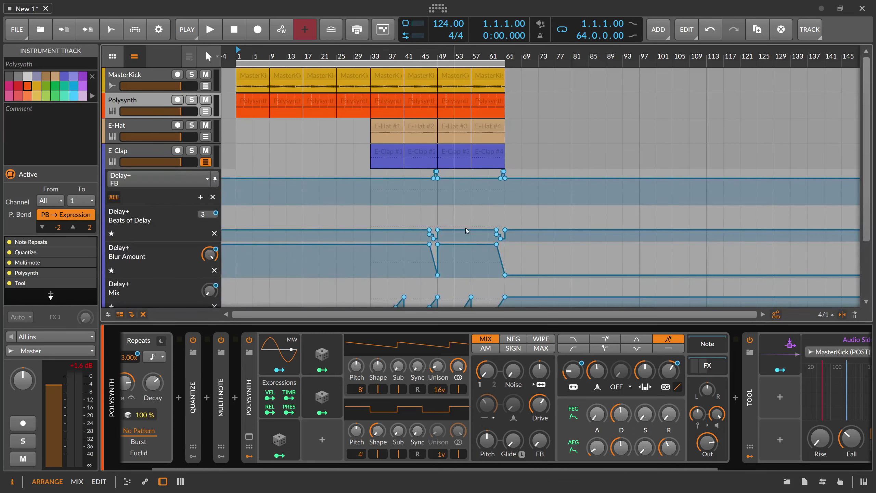
scroll(428, 207, "down", 3)
scroll(429, 198, "up", 2)
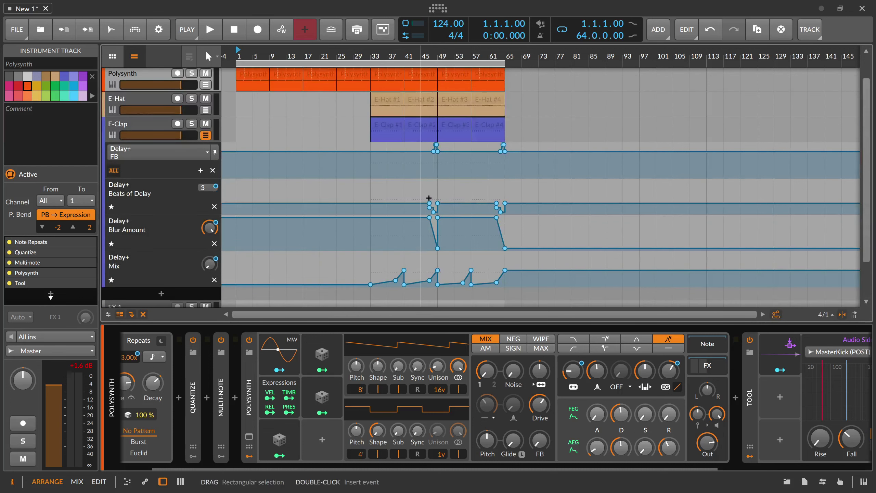
mouse_move(428, 202)
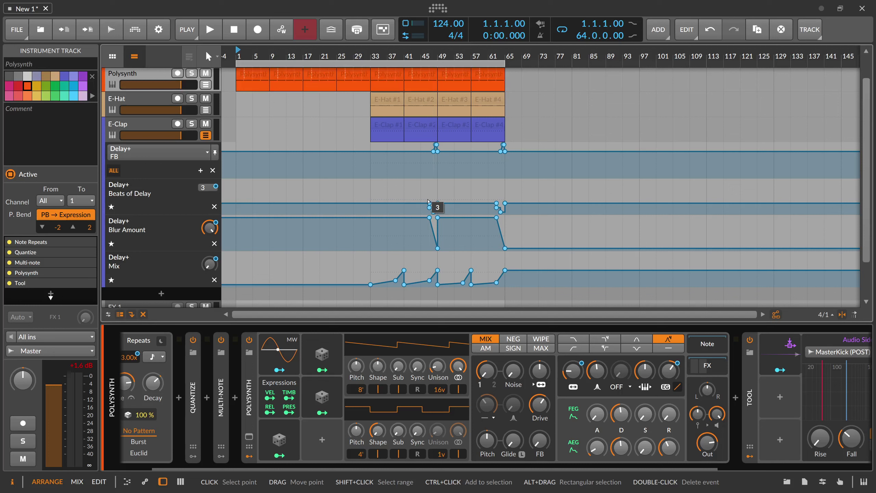
left_click(206, 135)
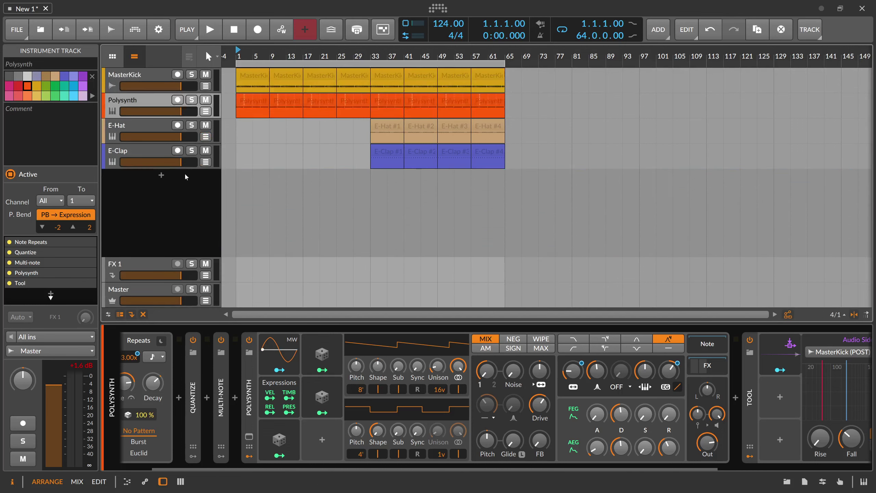
Add a new instrument track loaded with Polymer
double_click(161, 174)
type("poly")
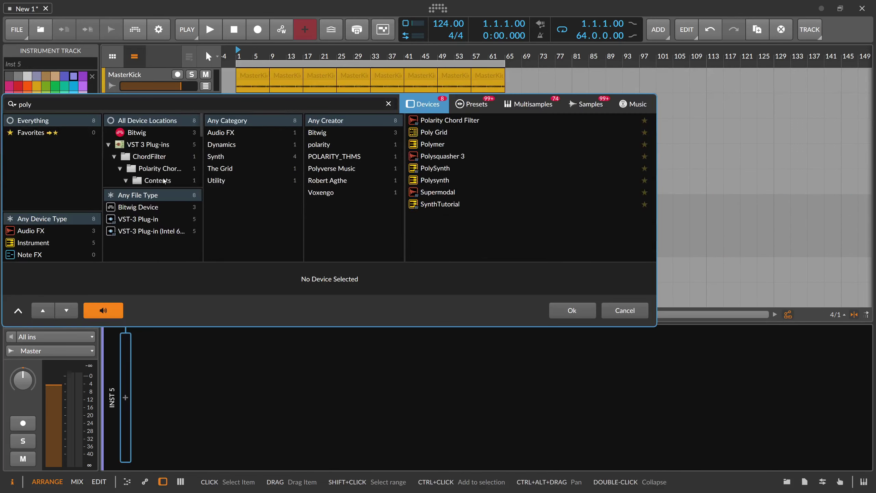
double_click(432, 132)
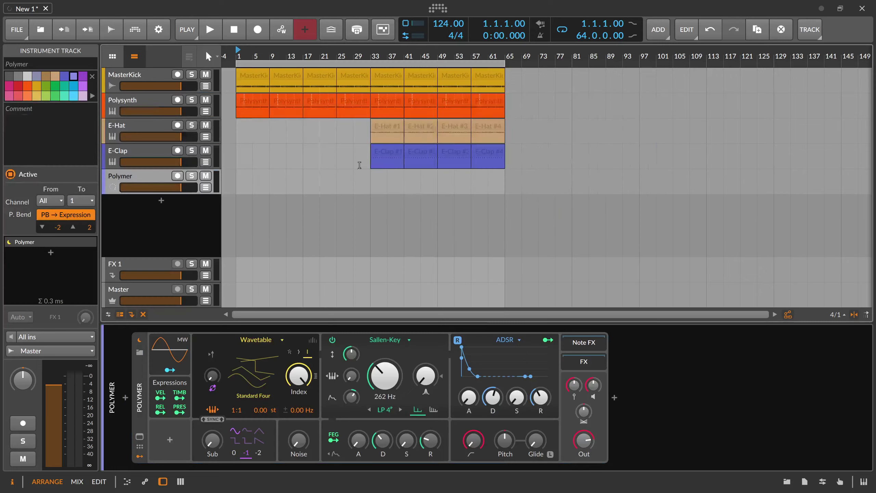
Insert an Up+In Arpeggiator before Polymer and create a one-bar clip at bar 2
left_click(125, 397)
type("ar")
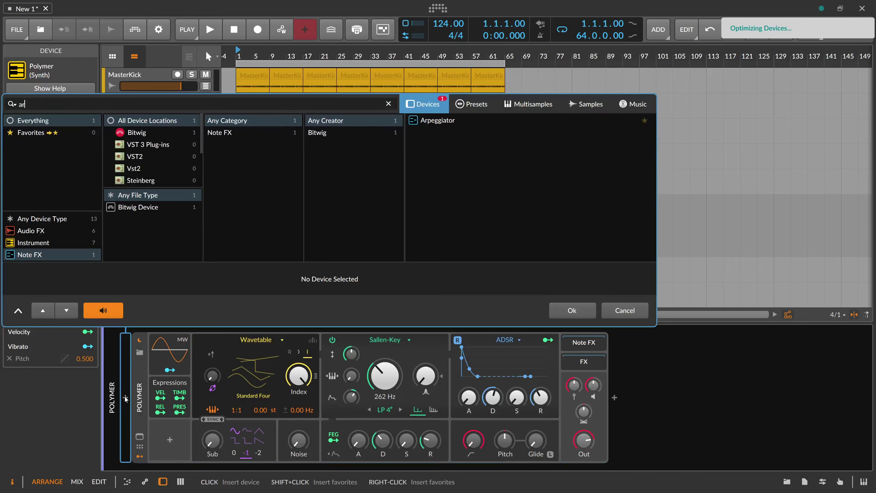
key("Down")
key("Return")
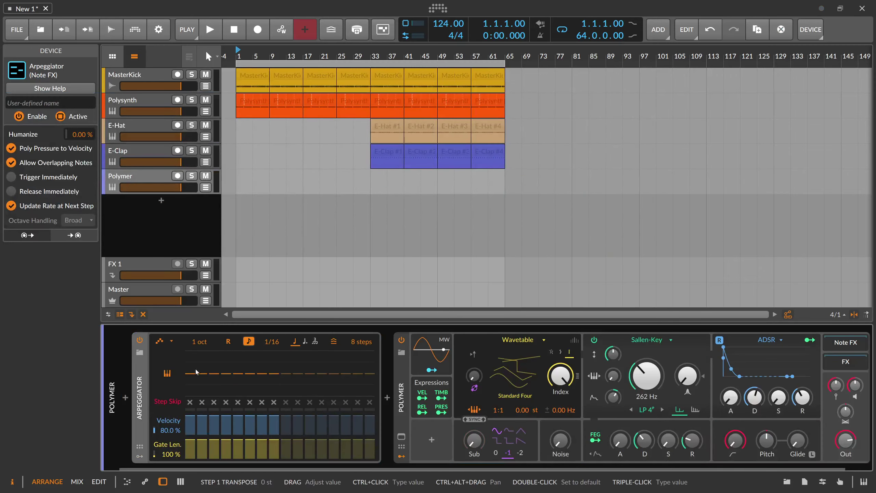
left_click(163, 341)
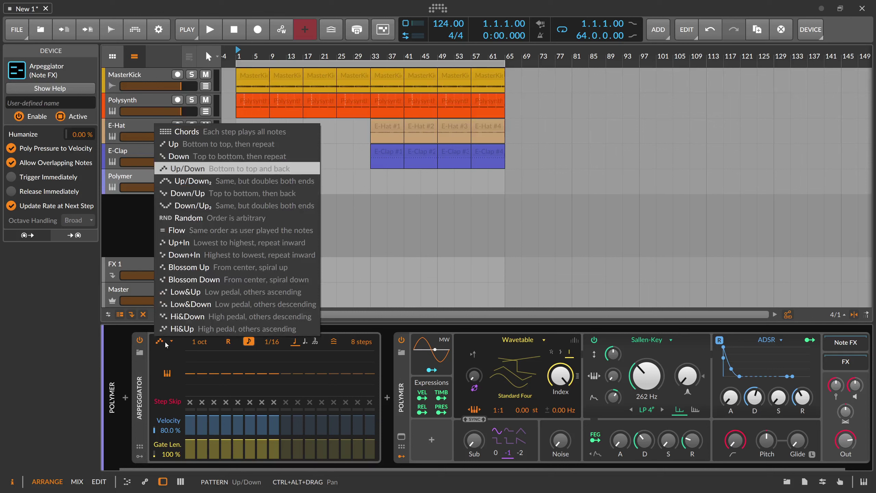
left_click(200, 243)
double_click(237, 172)
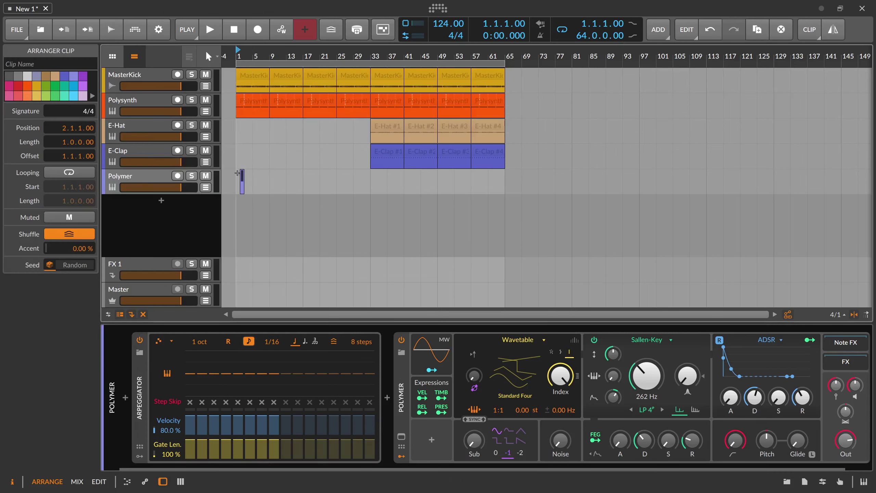
Extend the Polymer clip back to bar 1, loop its two bars, and open its notes
left_click_drag(240, 56, 244, 104)
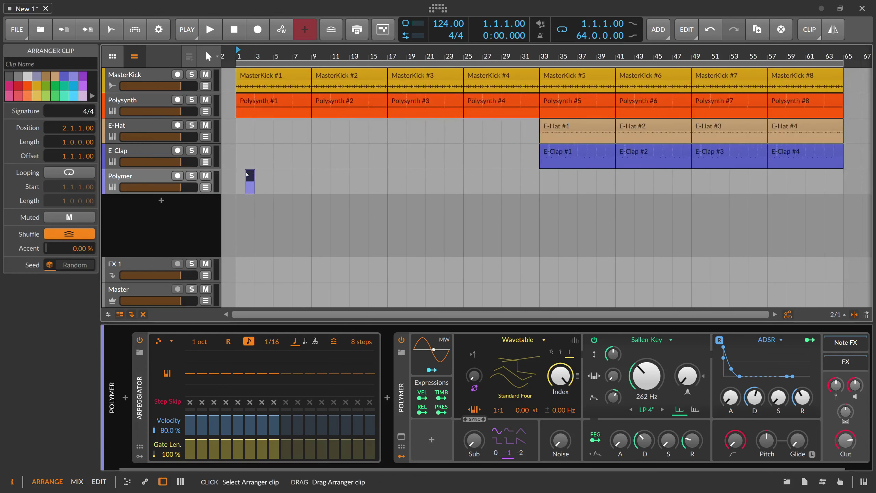
left_click_drag(246, 176, 236, 176)
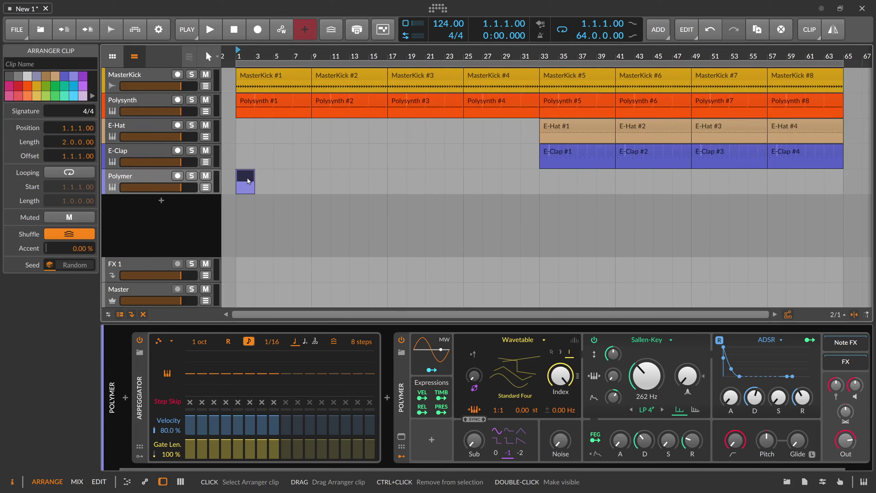
key("ctrl+l")
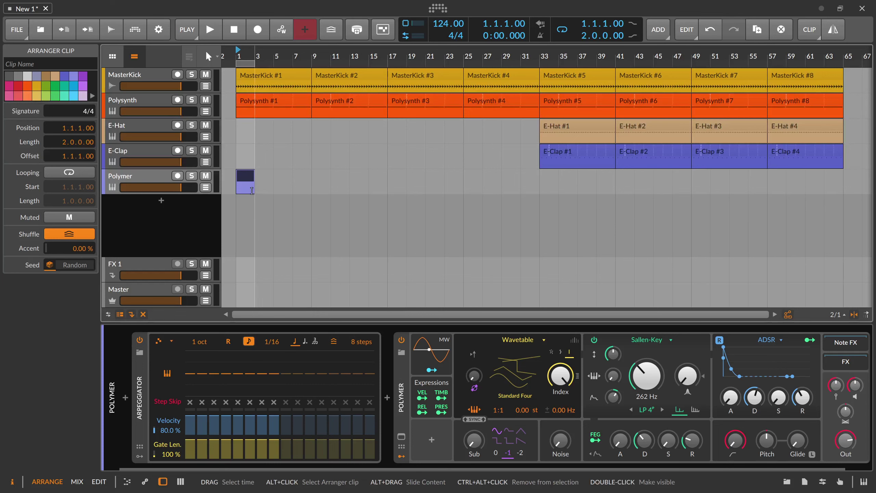
double_click(244, 179)
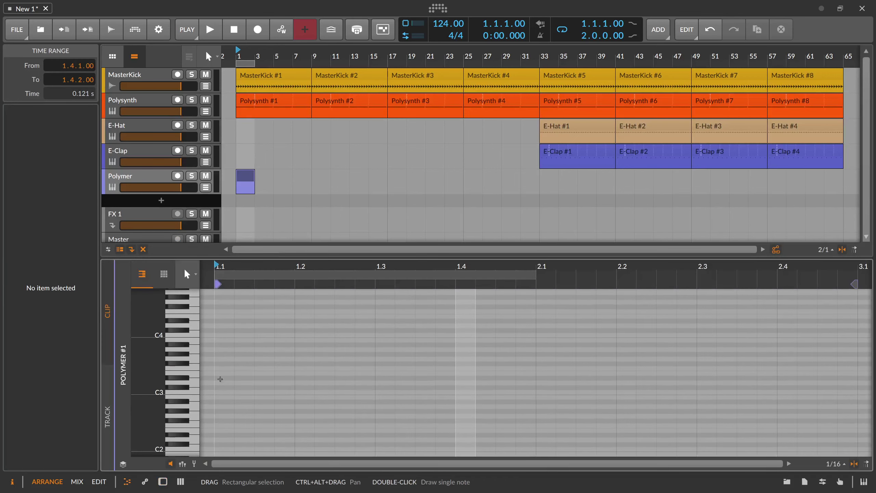
Draw a two-bar C3 note and audition it with the Polymer track soloed
double_click(220, 392)
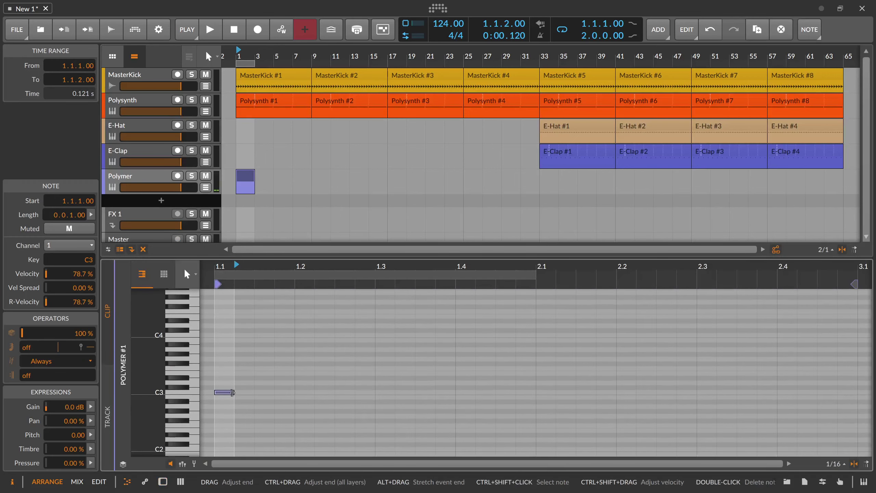
left_click_drag(234, 392, 536, 392)
left_click_drag(325, 285, 316, 276)
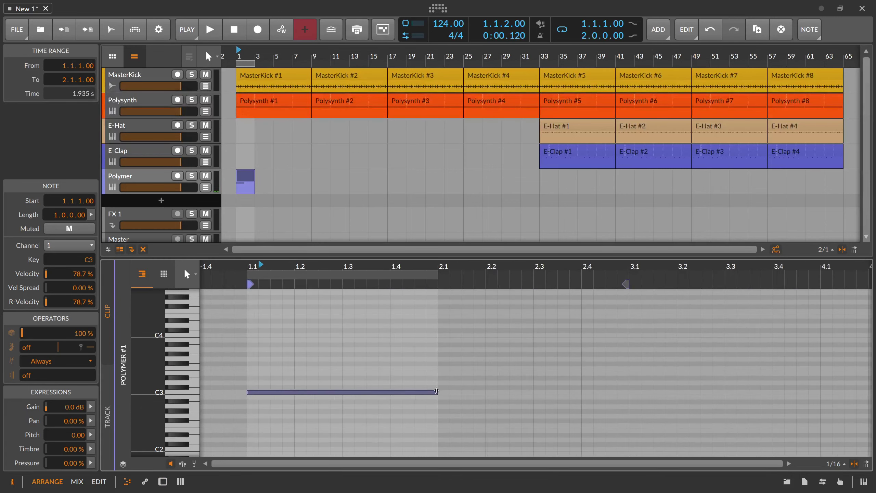
left_click_drag(438, 392, 629, 392)
left_click_drag(438, 266, 437, 254)
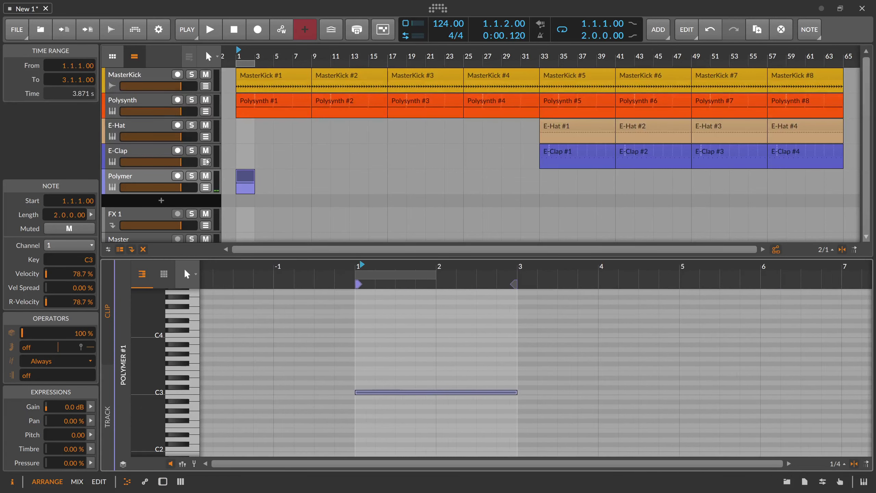
left_click(191, 176)
key("space")
double_click(156, 180)
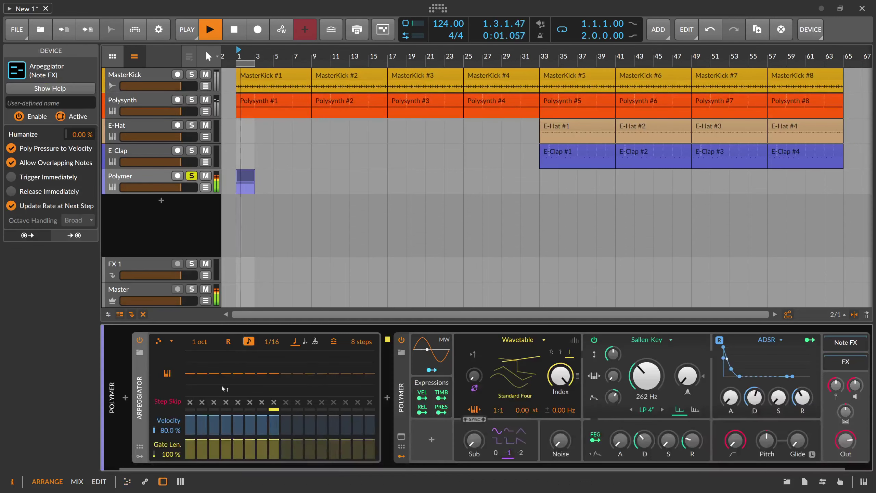
left_click(241, 176)
key("space")
double_click(243, 176)
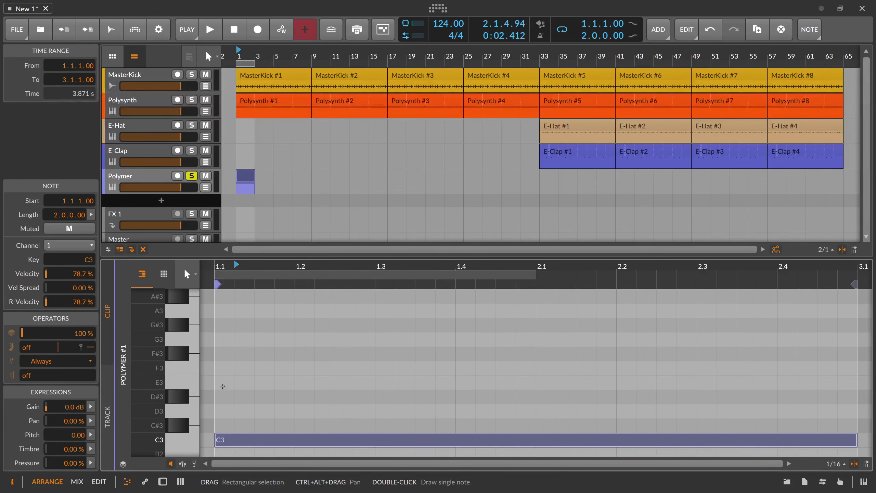
Add E3, F3 and A3 notes, then transpose all four up three semitones
double_click(222, 383)
double_click(228, 368)
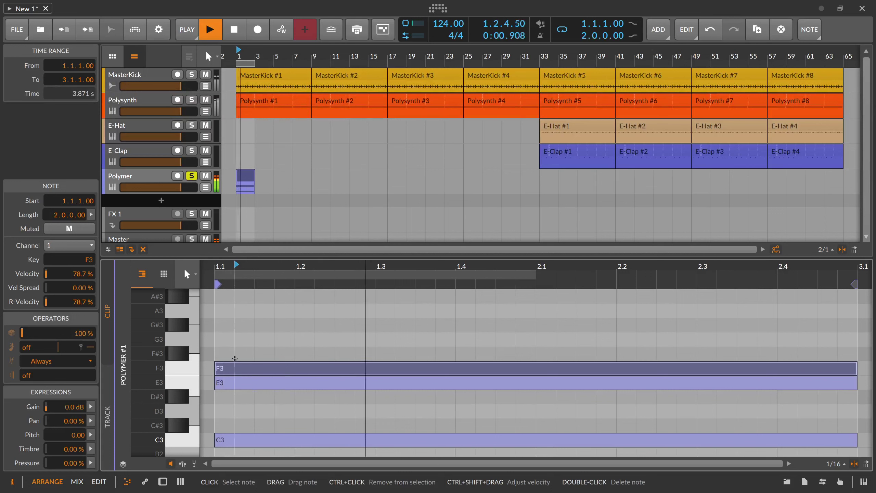
double_click(221, 315)
key("space")
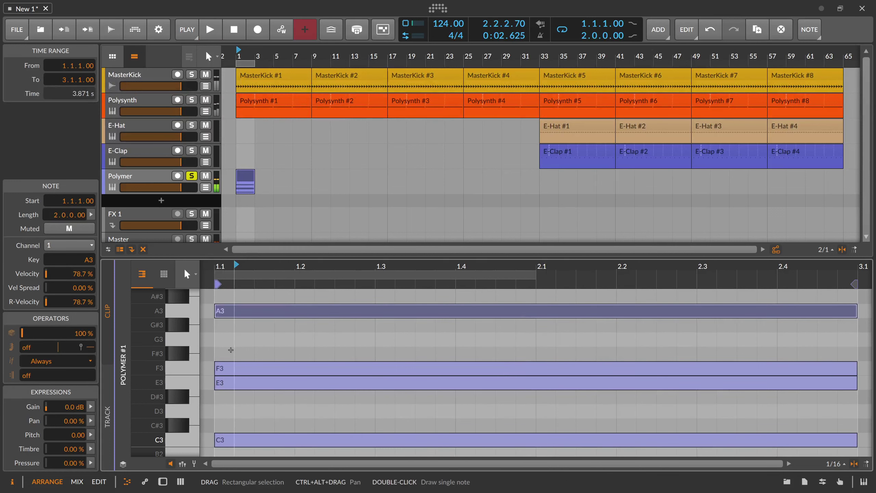
key("ctrl+a")
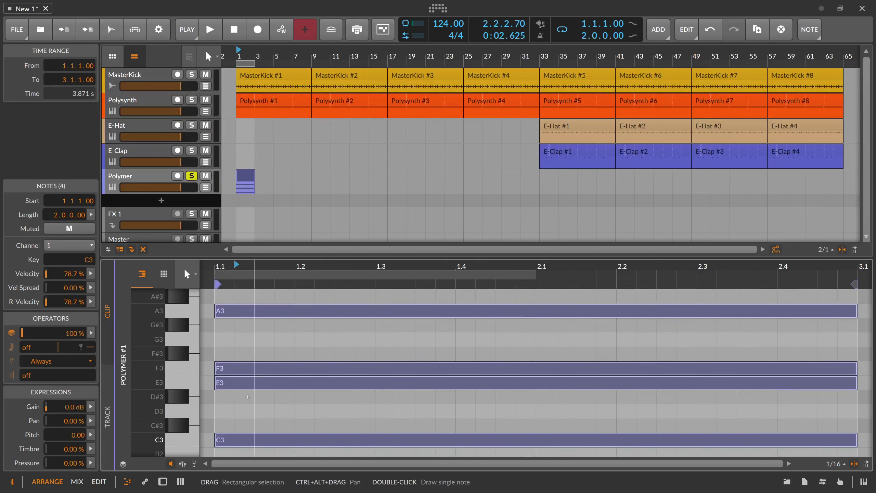
key("Up")
key("Up")
key("Up")
Move G3 to A#3 and C4 to B3 for a D#3–G#3–A#3–B3 chord, then open Polymer's wavetables
left_click(233, 390)
left_click_drag(233, 393, 233, 346)
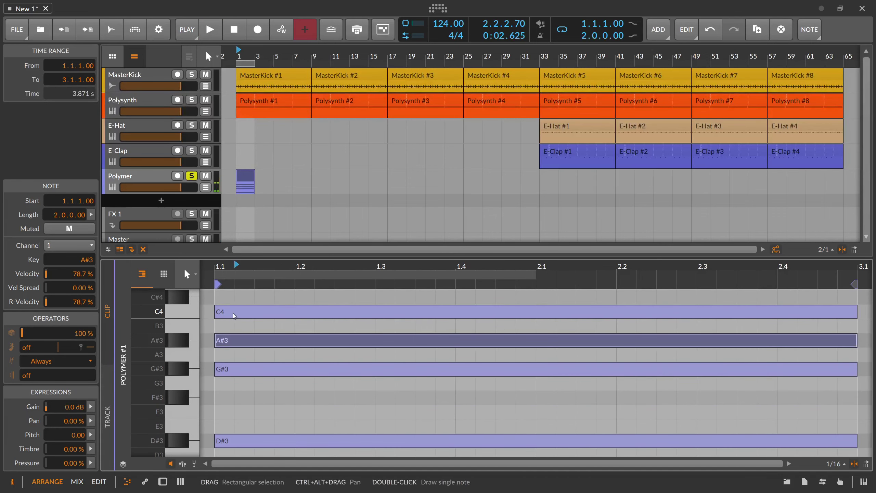
left_click_drag(234, 312, 233, 325)
key("space")
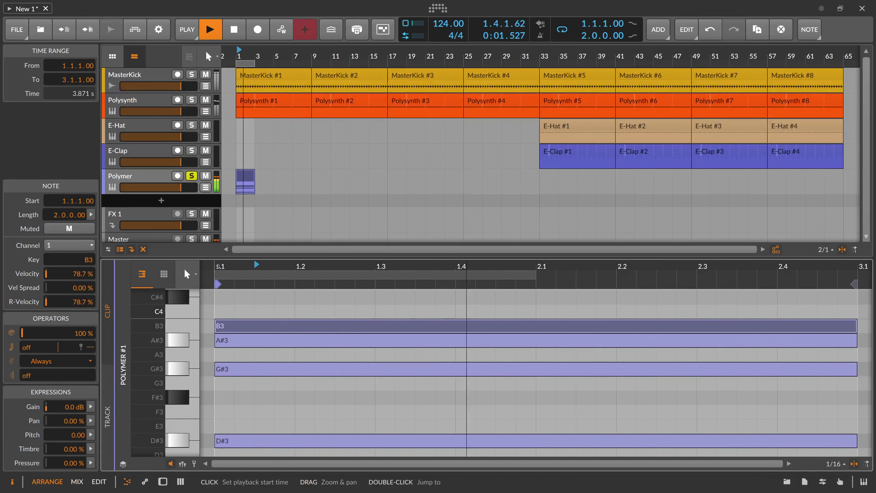
key("space")
key("d")
left_click(500, 375)
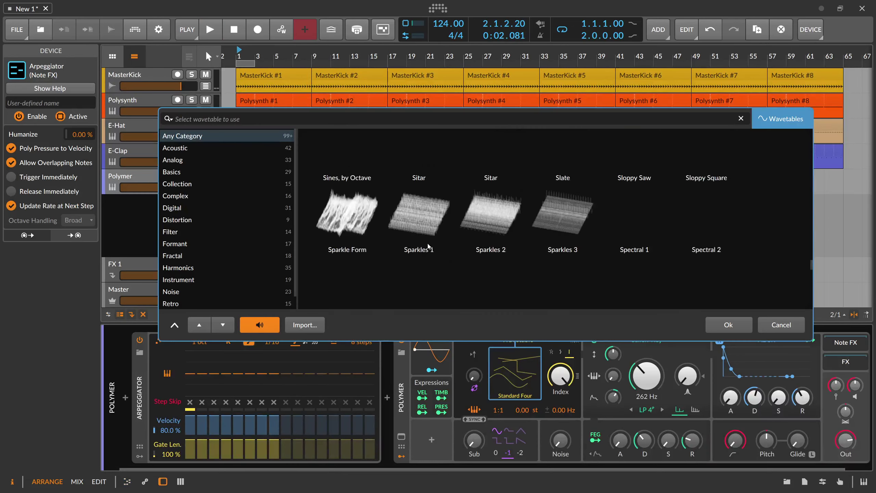
Search the wavetables for 'ae' and load AEIOU into Polymer
type("e")
key("BackSpace")
type("ae")
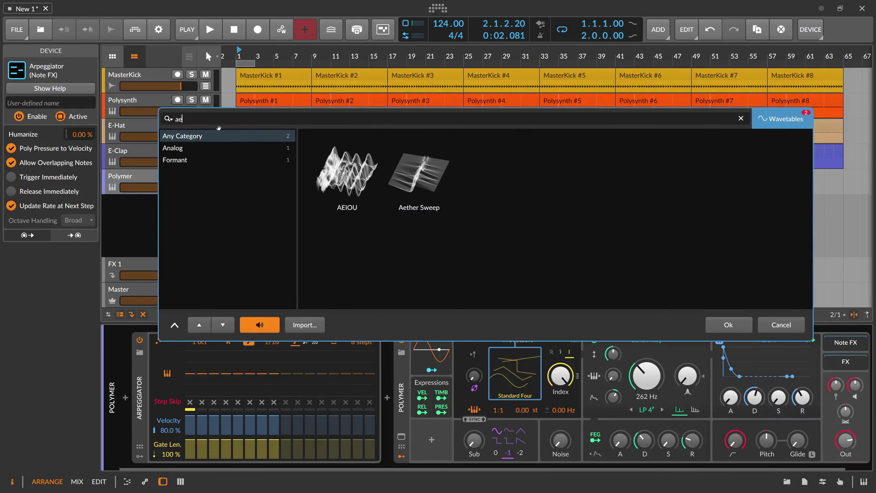
double_click(345, 175)
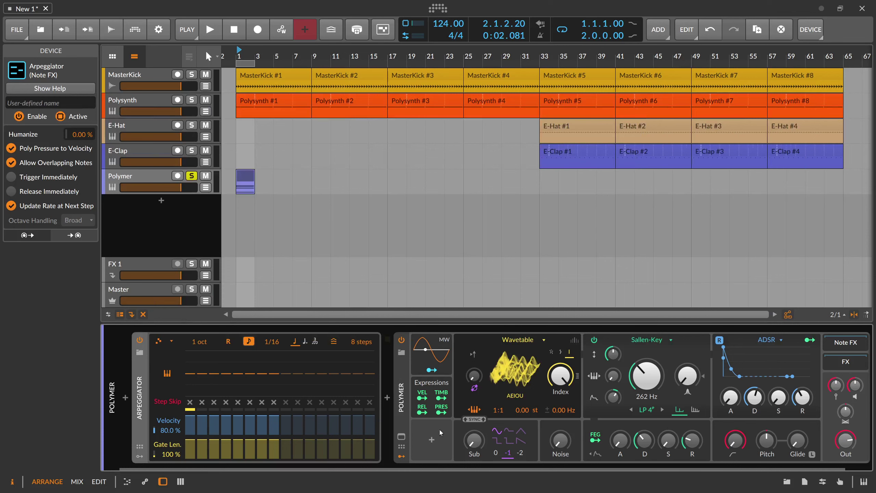
Add a Random modulator set to hold its value and retrigger on each note
left_click(433, 437)
type("ra")
key("Return")
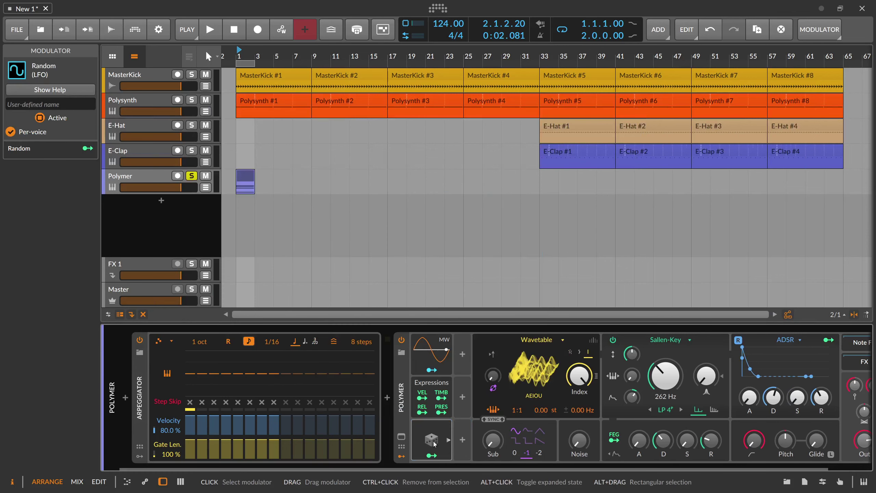
left_click(448, 440)
left_click(516, 360)
left_click(532, 343)
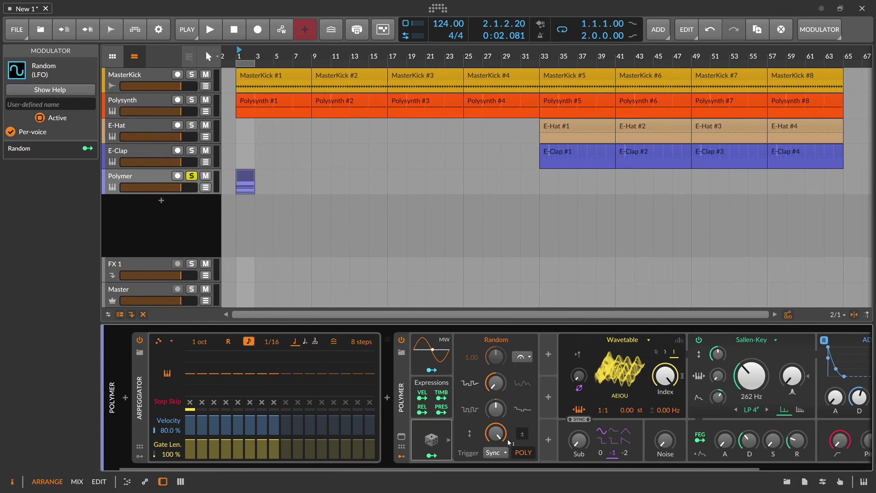
left_click(496, 453)
left_click(500, 429)
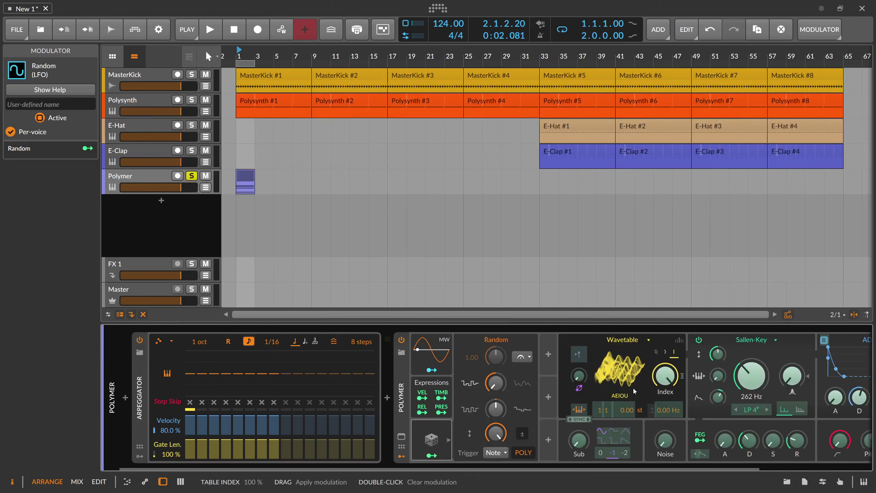
Set the wavetable Index to 0% and map the Random modulator to it at full amount
left_click(432, 455)
left_click_drag(664, 376, 664, 452)
left_click(449, 440)
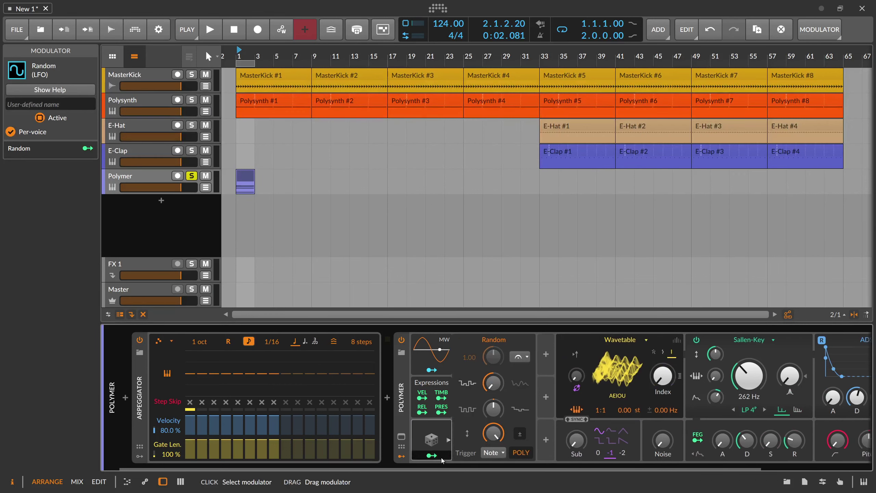
left_click(448, 441)
left_click(432, 456)
left_click_drag(579, 381, 578, 366)
Audition the modulation and change the oscillator ratio from 1:1 to 1:4
key("space")
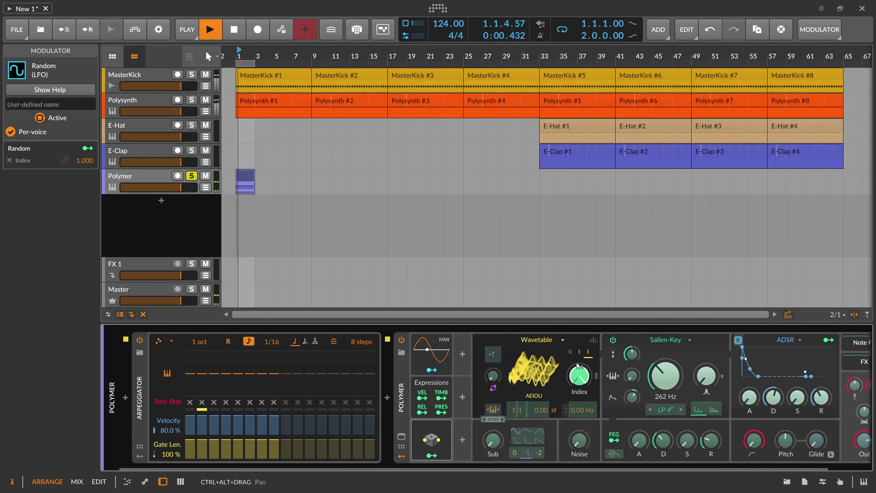
left_click_drag(485, 466, 531, 467)
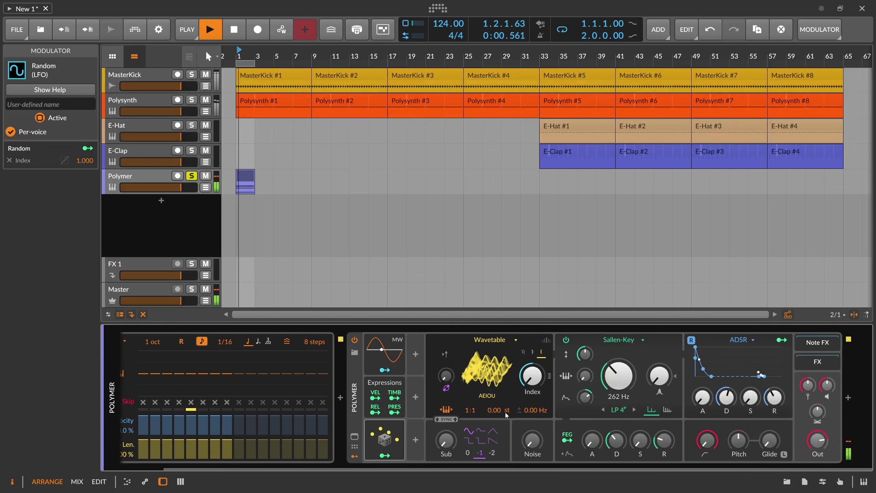
left_click_drag(474, 411, 474, 397)
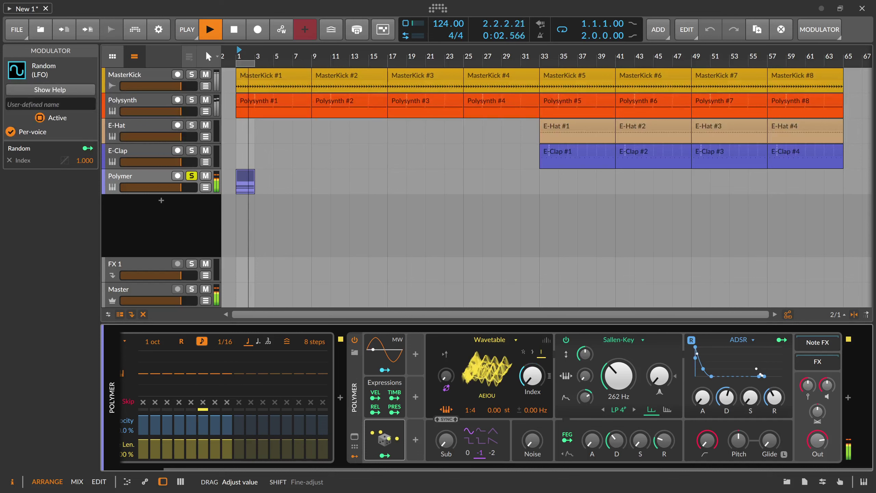
key("space")
Delete the three upper notes in the Polymer clip, leaving only the D#3 note
double_click(249, 179)
left_click_drag(295, 266, 295, 279)
left_click(295, 267)
left_click_drag(269, 315, 268, 402)
key("Delete")
key("space")
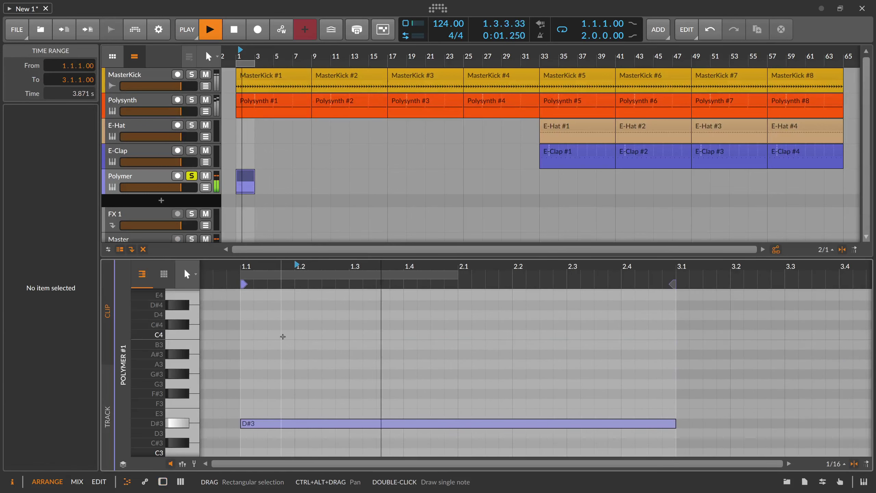
Back in the Polymer device, nudge the Index up and set the filter cutoff to 279 Hz
key("d")
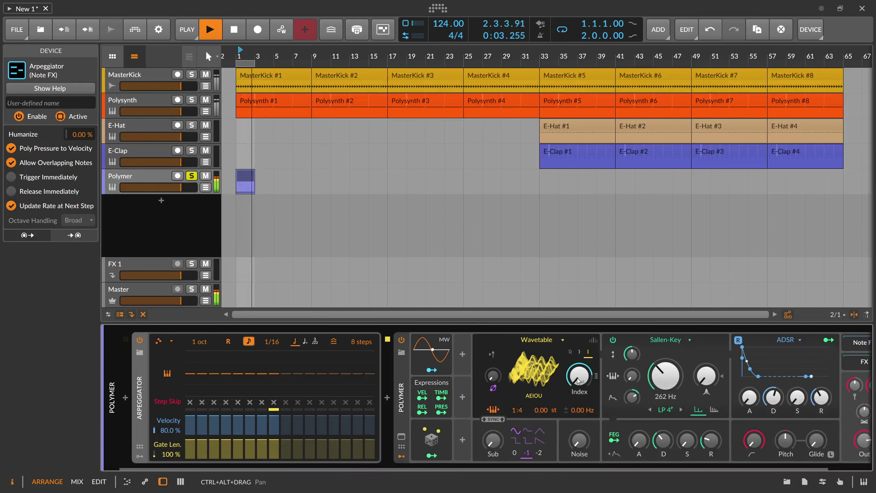
left_click_drag(579, 381, 578, 370)
mouse_move(665, 380)
left_mouse_down()
mouse_move(665, 361)
mouse_move(665, 378)
left_mouse_up()
key("space")
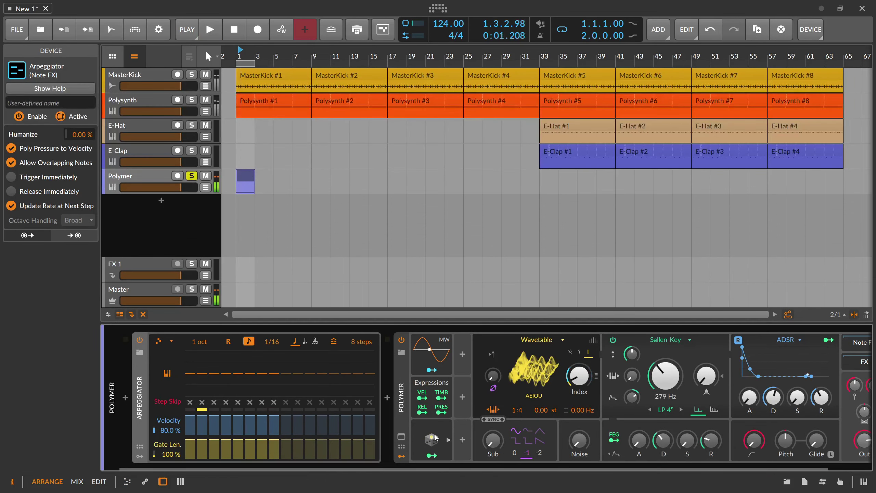
Add a Random modulator to Polymer and raise the Sub level to 3.43%, leaving phase modulation at 0
left_click(435, 438)
key("space")
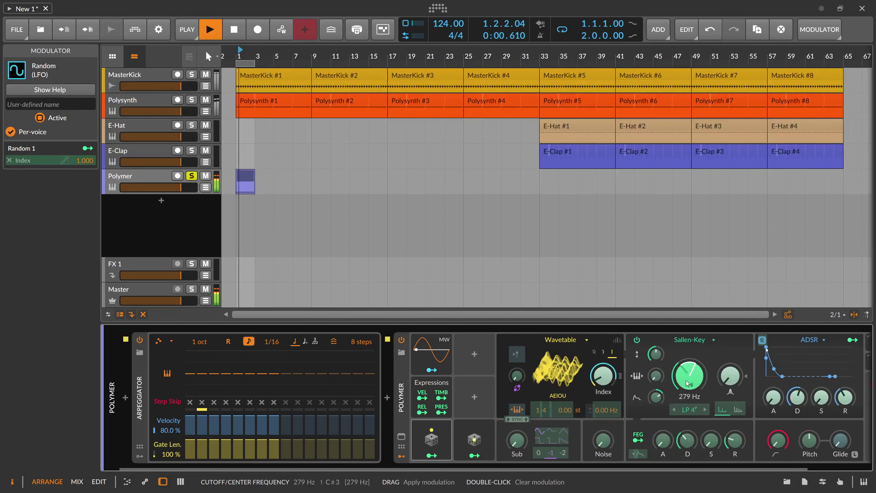
left_click(479, 456)
left_click_drag(516, 446, 516, 442)
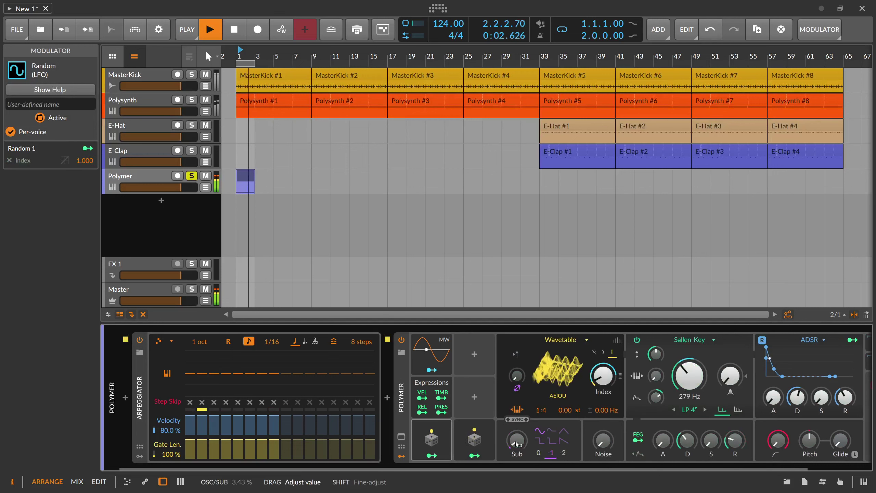
mouse_move(517, 377)
left_mouse_down()
mouse_move(516, 362)
mouse_move(517, 378)
left_mouse_up()
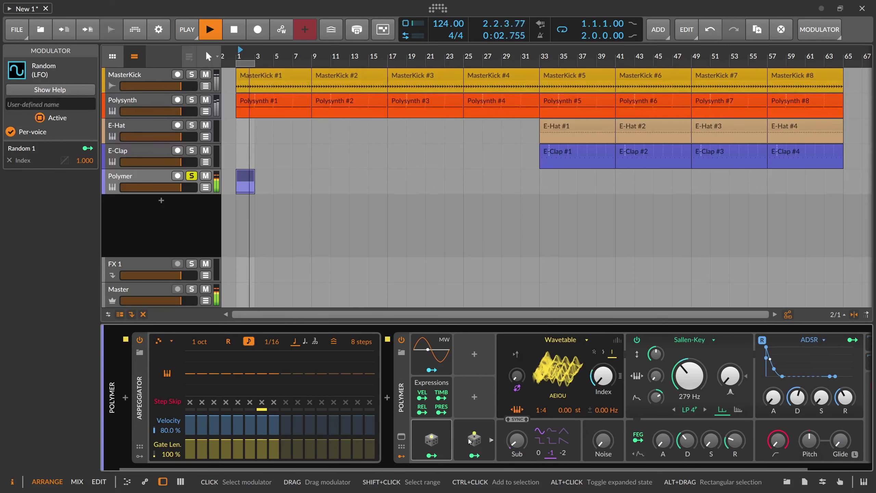
key("space")
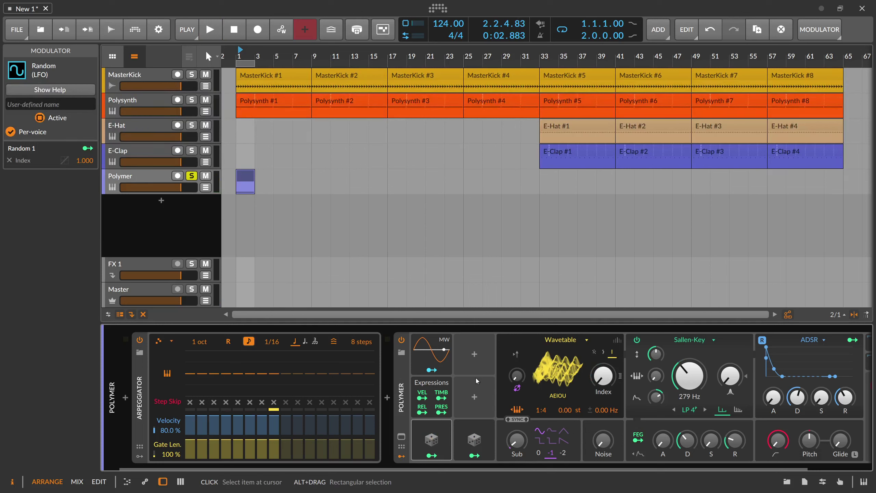
Duplicate the Polymer track, move the copied clip to bar 3 and solo the copy
left_click(248, 180)
key("space")
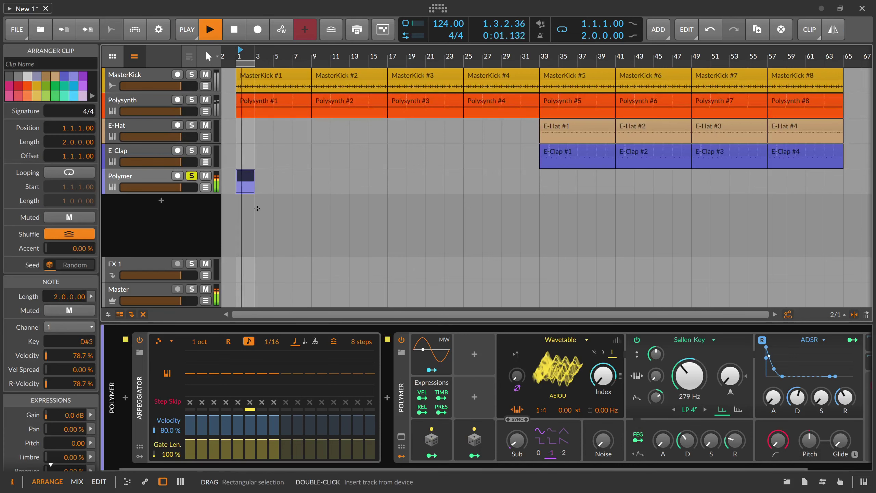
key("space")
left_click(148, 178)
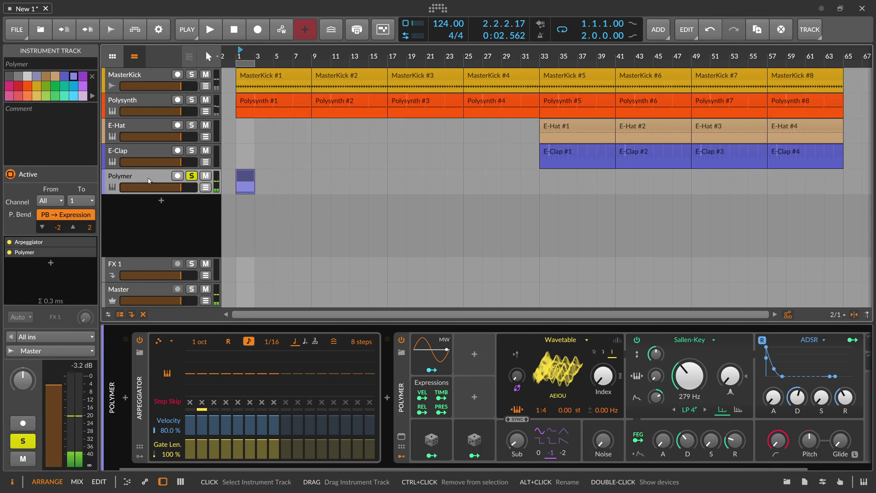
key("ctrl+d")
left_click_drag(248, 199, 265, 199)
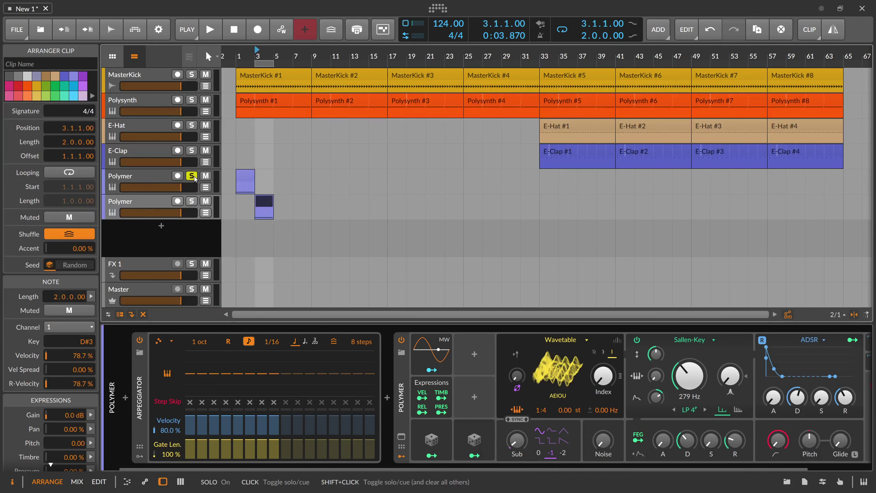
left_click(191, 200)
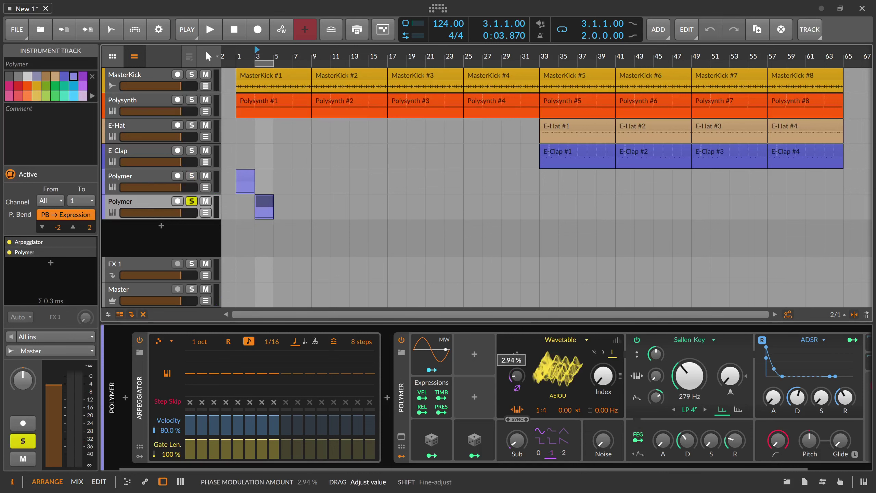
Try the Aether Sweep wavetable on the copy, then revert it to AEIOU
left_click(557, 372)
double_click(471, 190)
key("space")
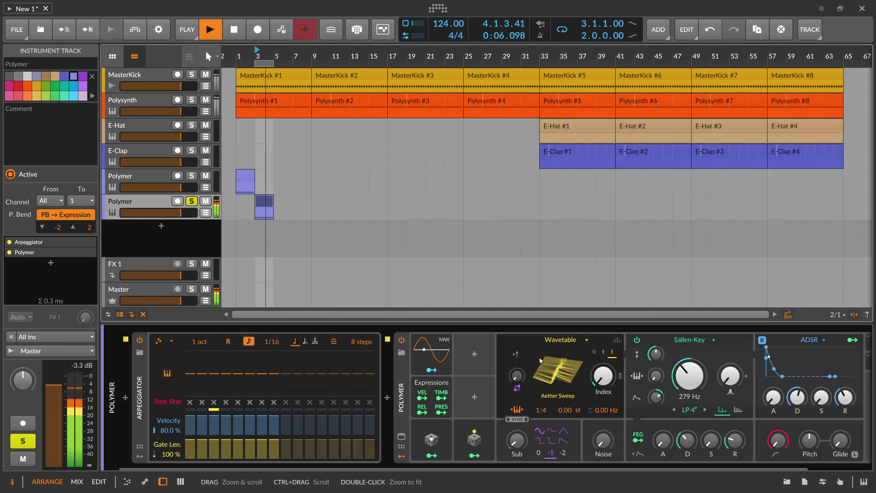
key("space")
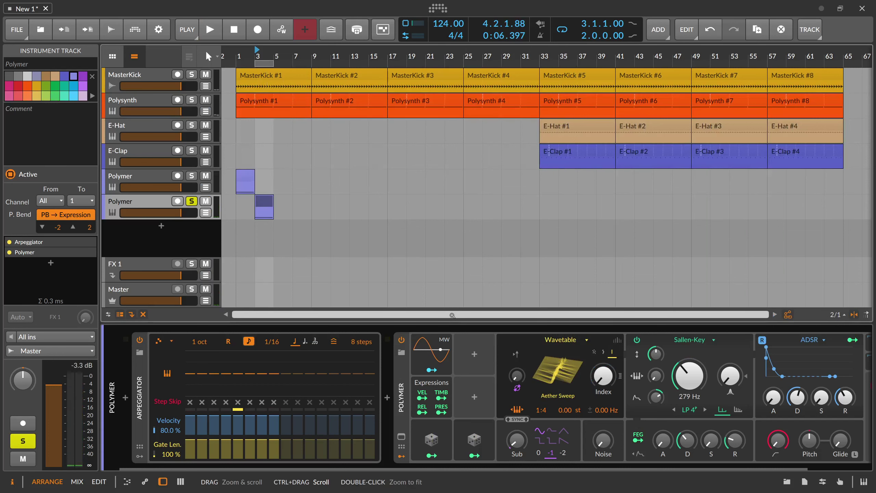
key("ctrl+z")
Set the oscillator ratio to 1:2 and the arpeggiator to 2 octaves with dotted note lengths
left_click_drag(539, 412, 539, 412)
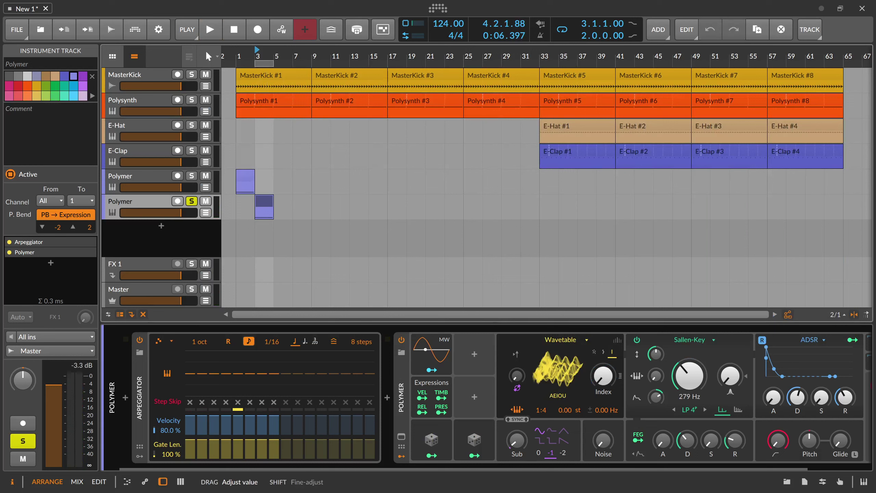
key("space")
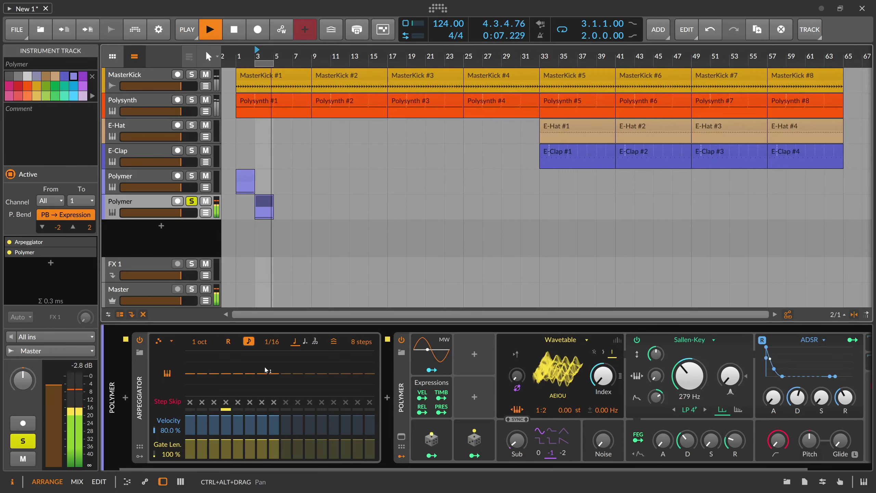
key("space")
left_click_drag(199, 342, 200, 343)
key("space")
left_click(305, 342)
key("space")
key("space")
key("space")
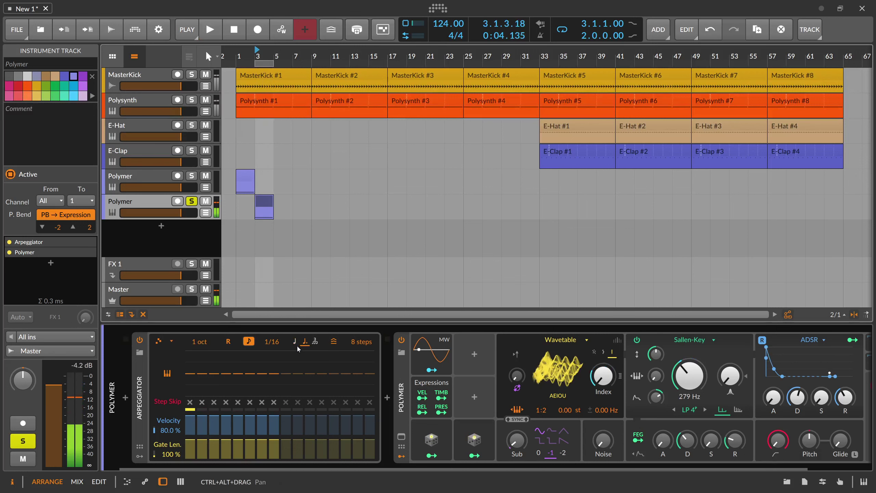
key("space")
key("space")
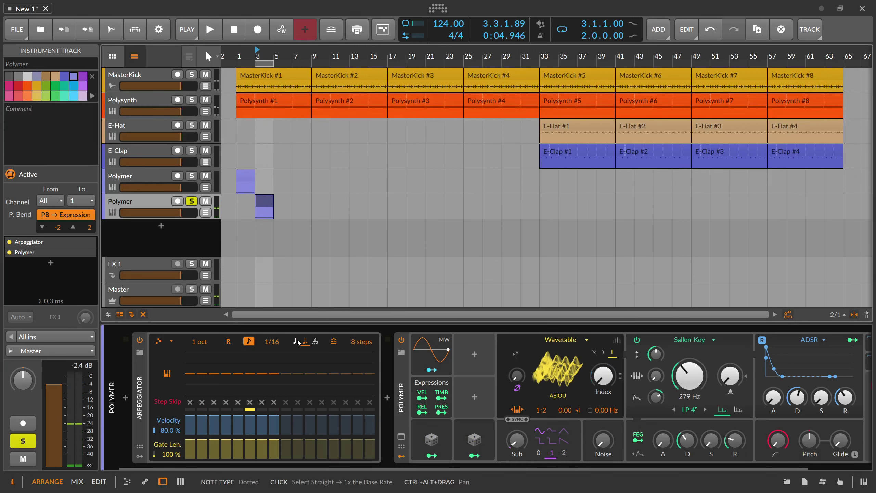
Delete both the Arpeggiator and Polymer devices from the copied track
left_click(137, 374)
key("ctrl+a")
key("Delete")
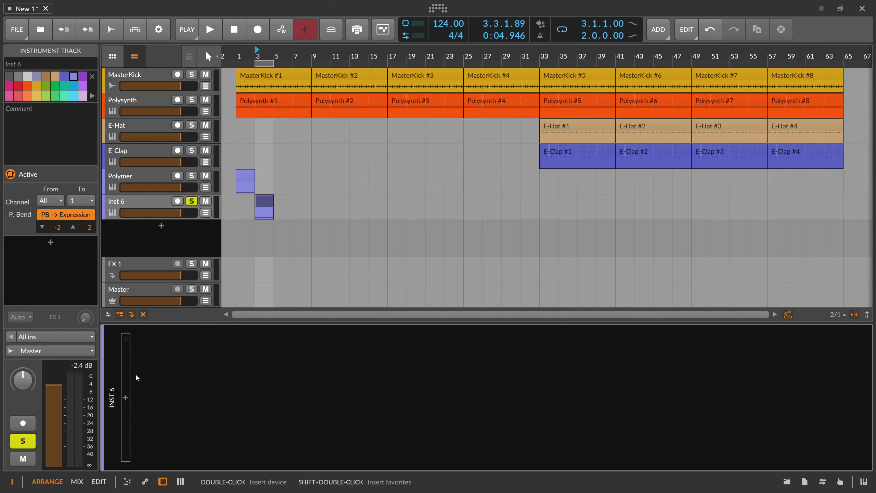
Delete the empty Inst 6 track and set the loop region from bar 1 to bar 65
left_click(158, 197)
key("Delete")
key("Delete")
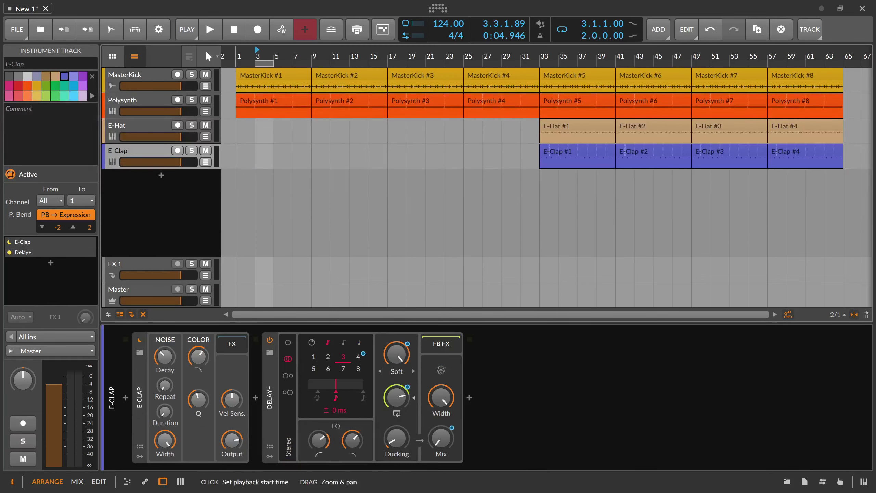
left_click_drag(244, 58, 798, 66)
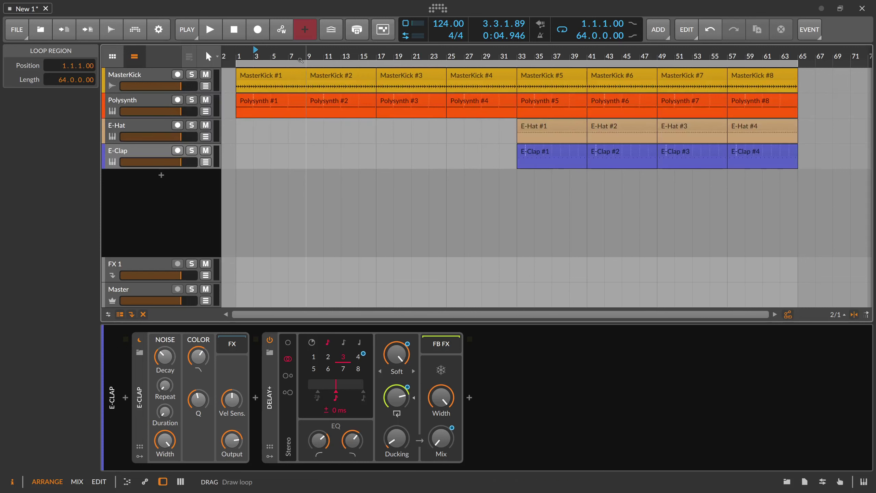
Set the playback start to bar 1 (1.1.1.00) and zoom out to show the whole arrangement
left_click_drag(305, 58, 304, 56)
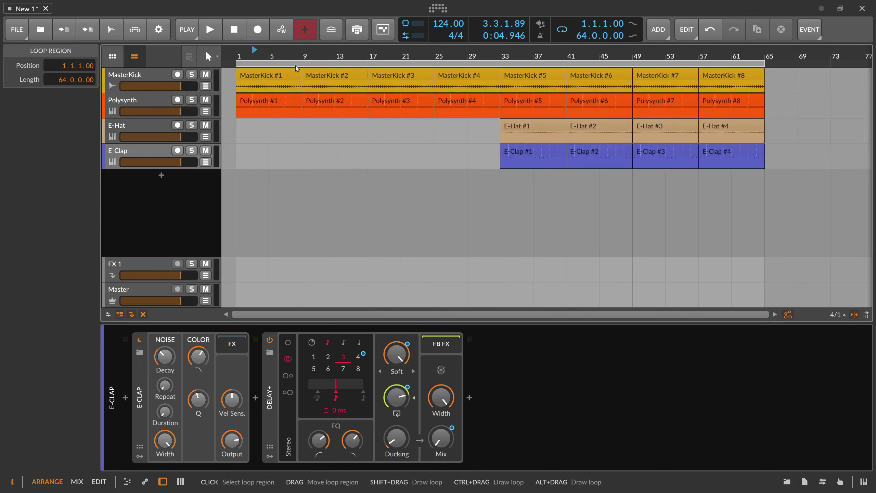
left_click(242, 52)
left_click_drag(247, 51, 247, 52)
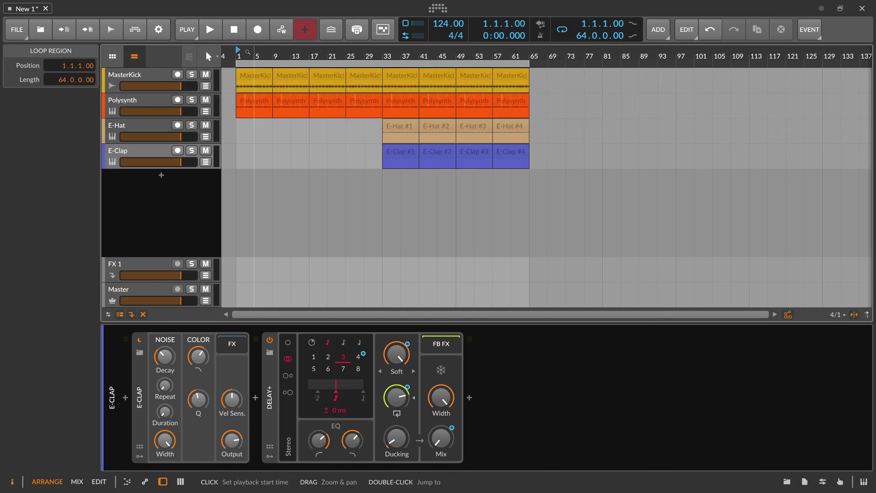
left_click_drag(248, 52, 248, 52)
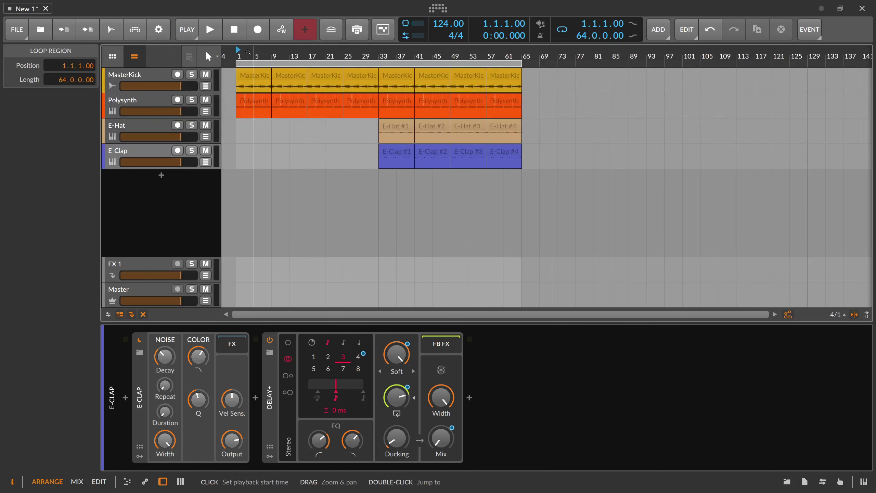